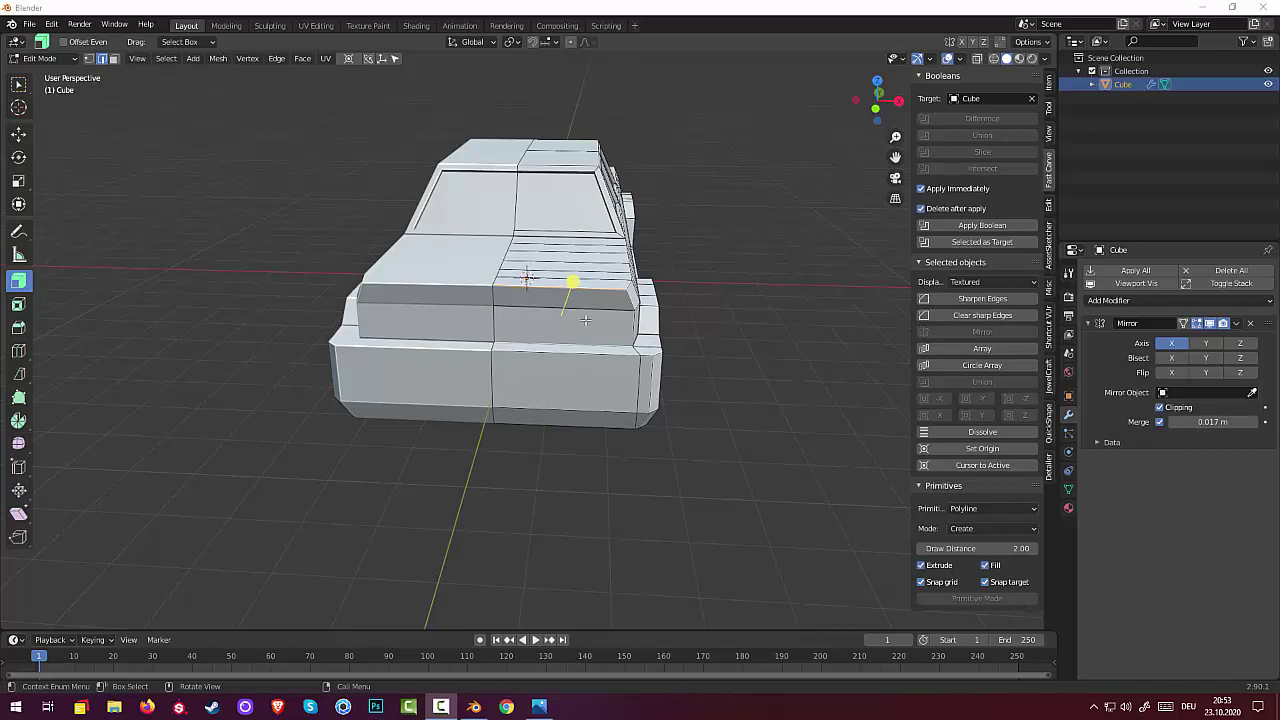
Subdivide the selected front edges with one cut, adding an edge line across the hood.
{"action": "middle_click_drag", "start_coordinate": [617, 321], "coordinate": [567, 349]}
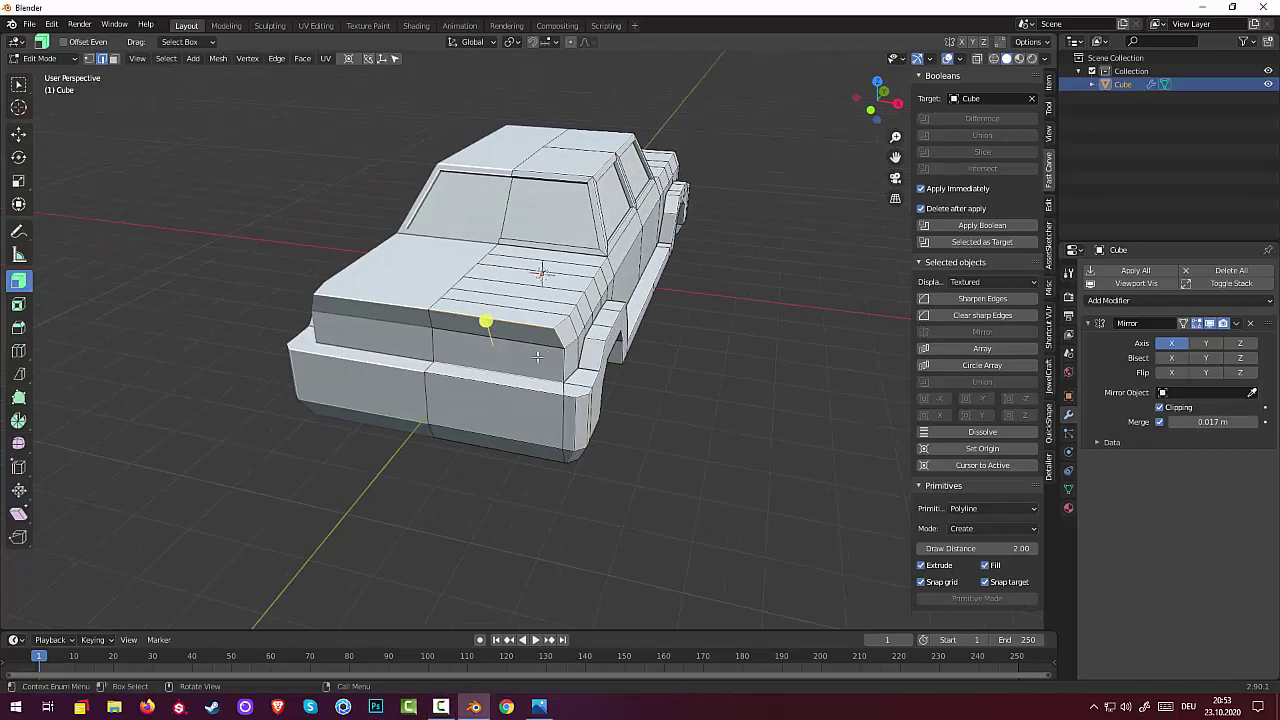
{"action": "right_click", "coordinate": [500, 354]}
{"action": "right_click", "coordinate": [541, 362]}
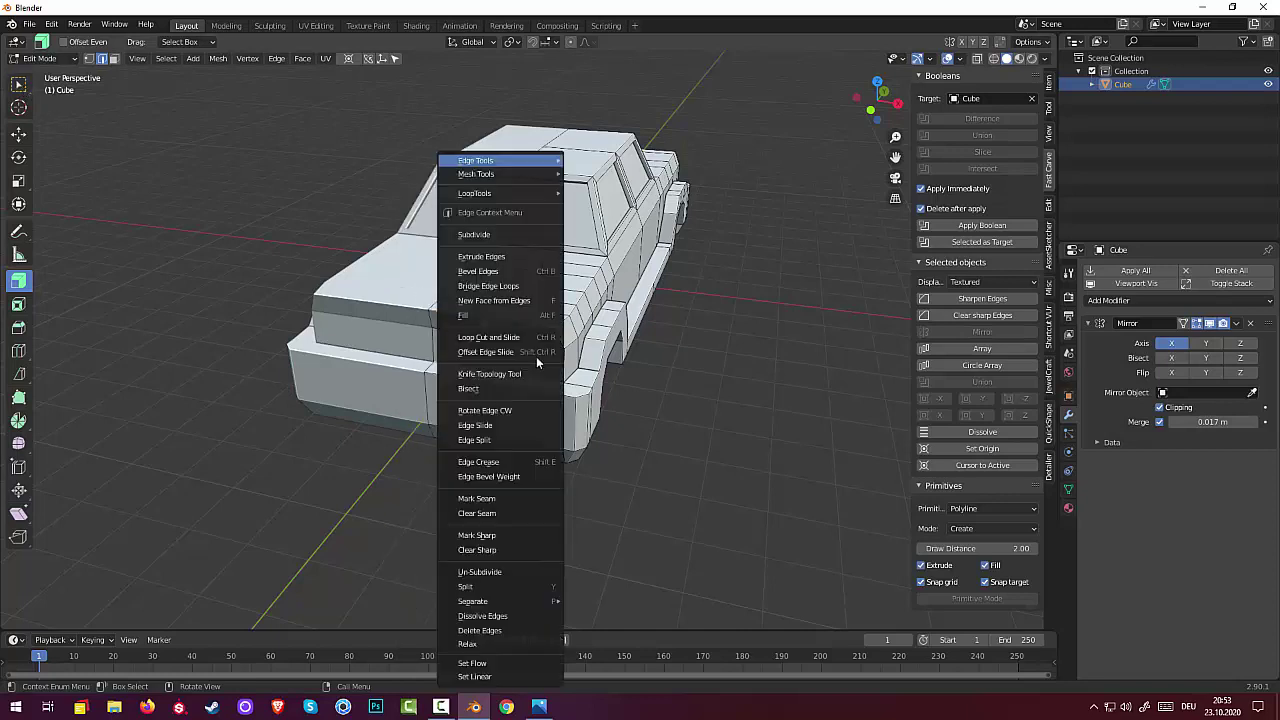
{"action": "left_click", "coordinate": [493, 234]}
Refine the edge selection by deselecting the edge on the lower block.
{"action": "middle_click_drag", "start_coordinate": [480, 320], "coordinate": [591, 357]}
{"action": "left_click", "coordinate": [605, 394]}
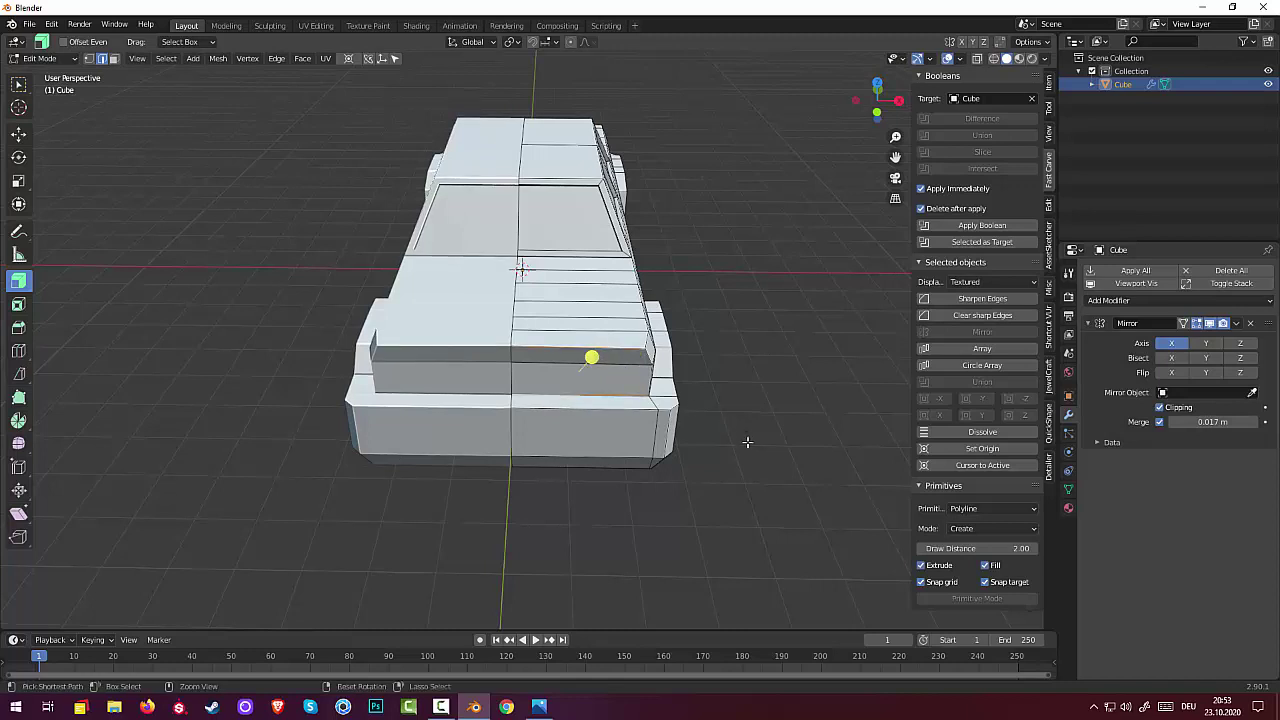
{"action": "left_click", "coordinate": [591, 357], "text": "ctrl"}
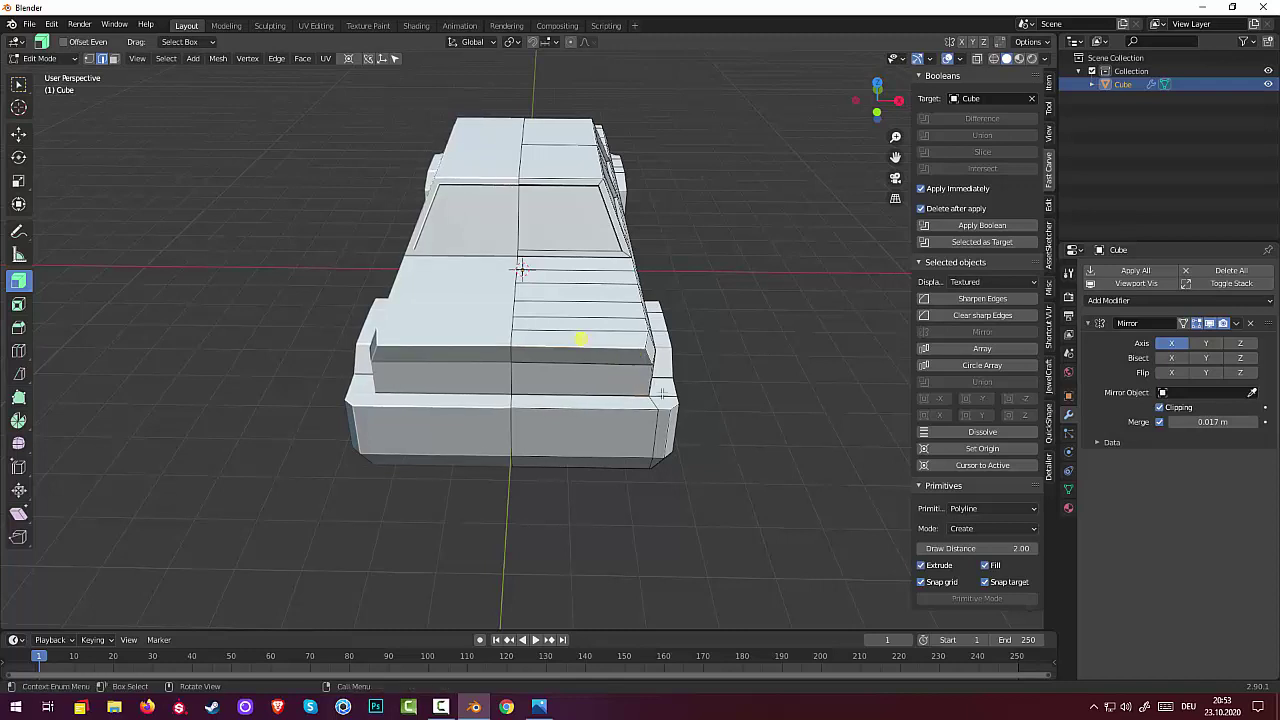
Select the lower block's upper rear face and add a first vertical loop cut through the body.
{"action": "left_click", "coordinate": [114, 58]}
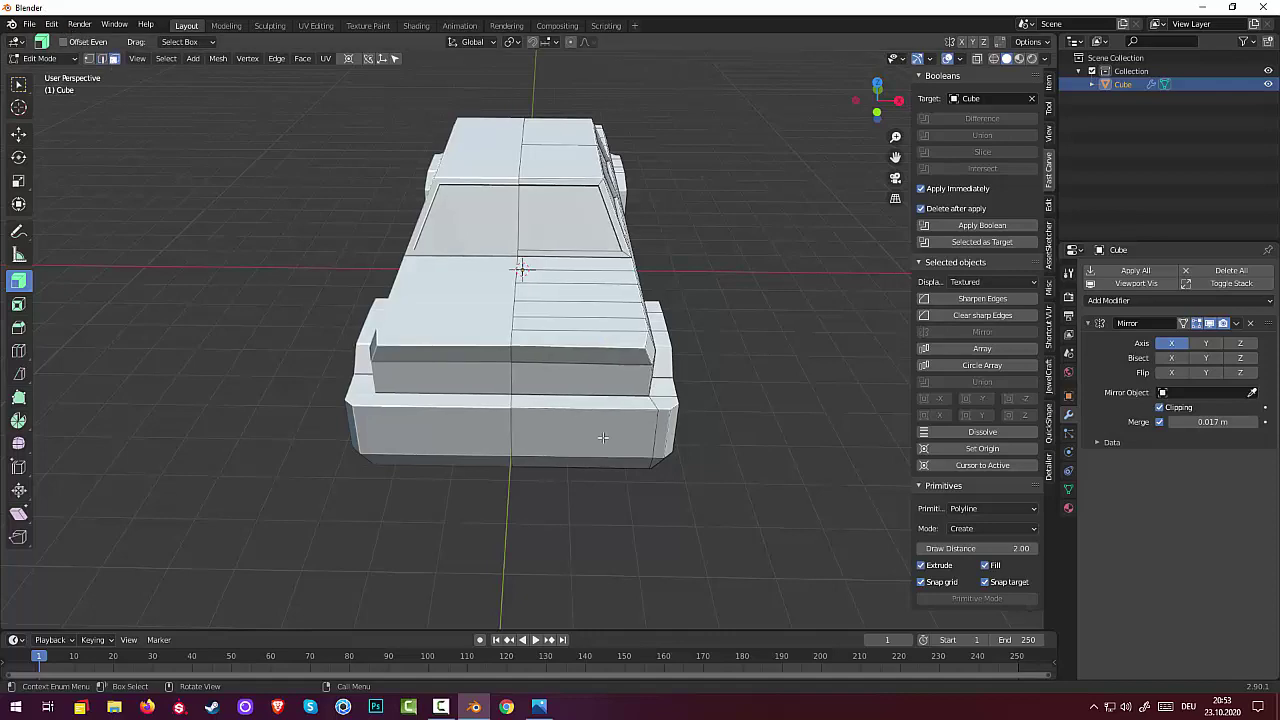
{"action": "left_click", "coordinate": [598, 390]}
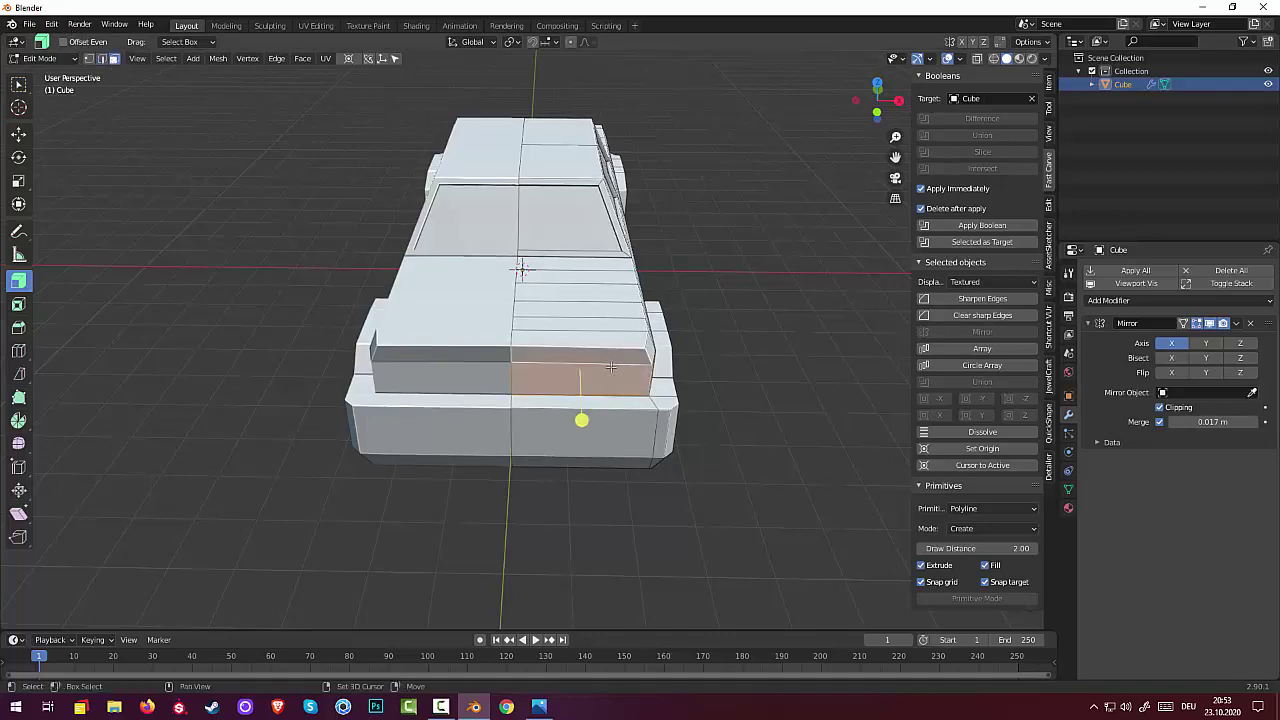
{"action": "middle_click_drag", "start_coordinate": [638, 393], "coordinate": [451, 373]}
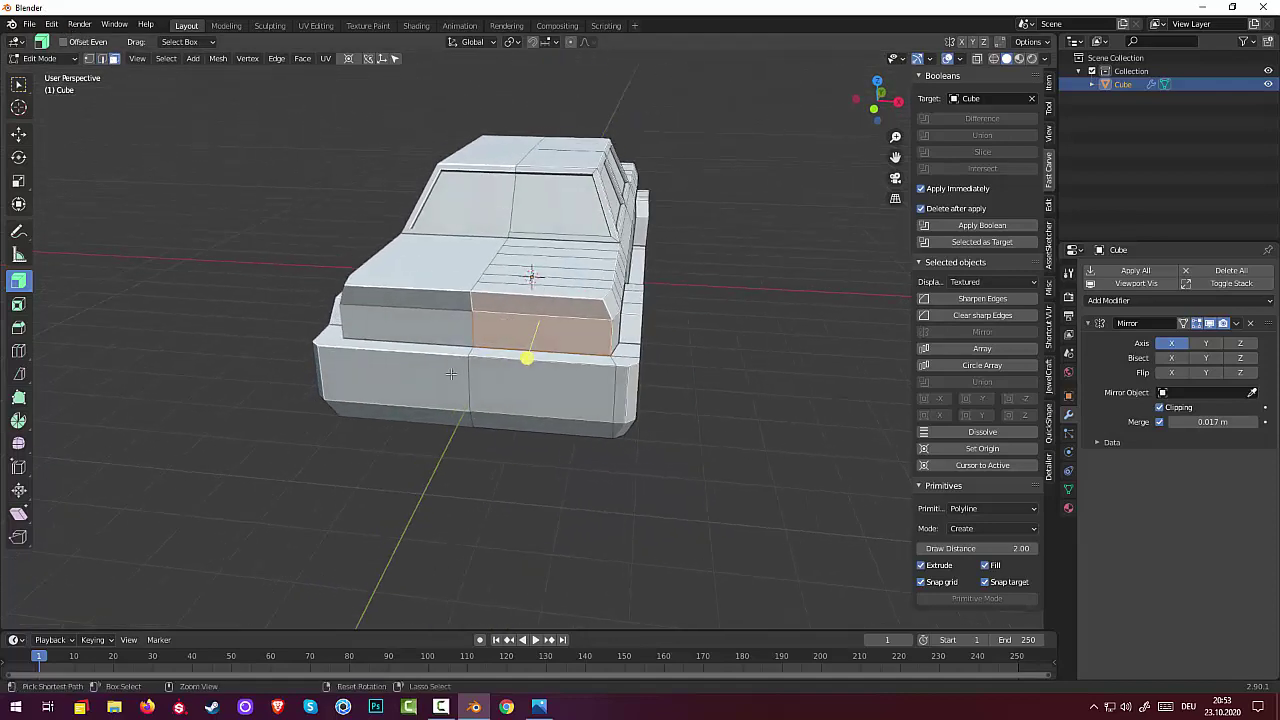
{"action": "key", "text": "ctrl+r"}
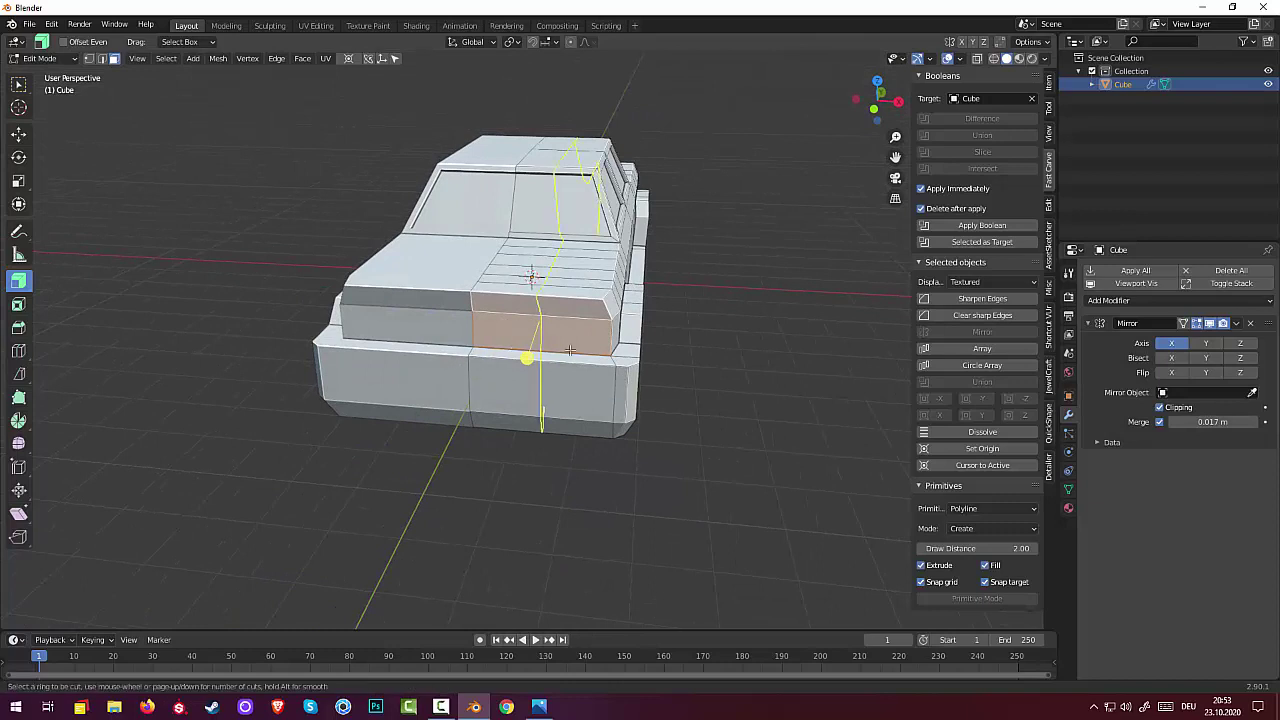
{"action": "left_click", "coordinate": [569, 349]}
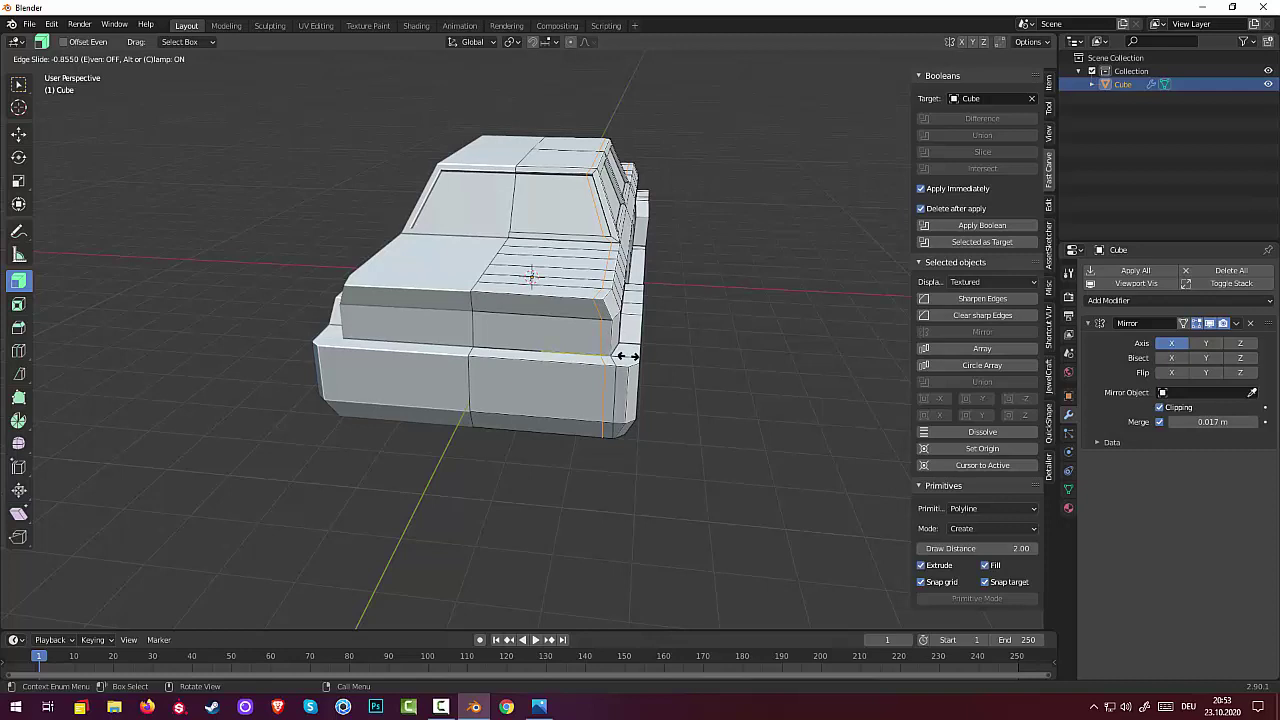
{"action": "left_click", "coordinate": [626, 355]}
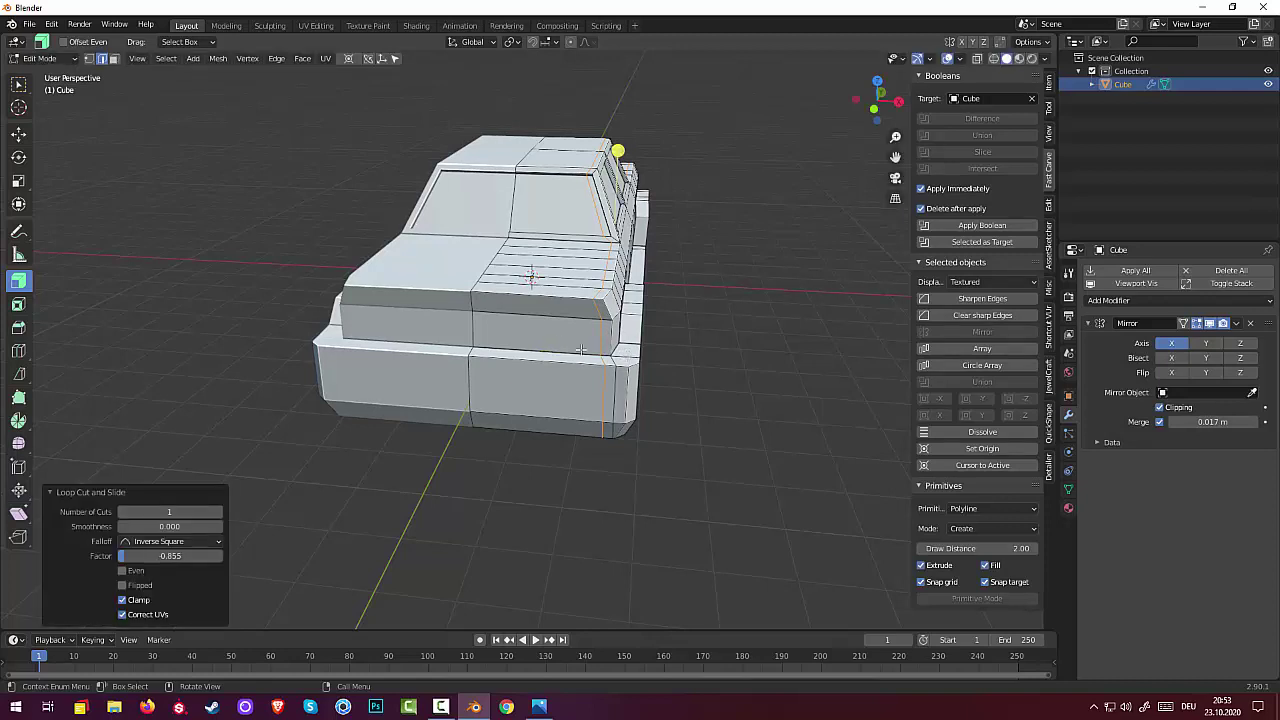
Add a second vertical loop cut near the rear corner and slide it into place.
{"action": "left_click", "coordinate": [530, 315]}
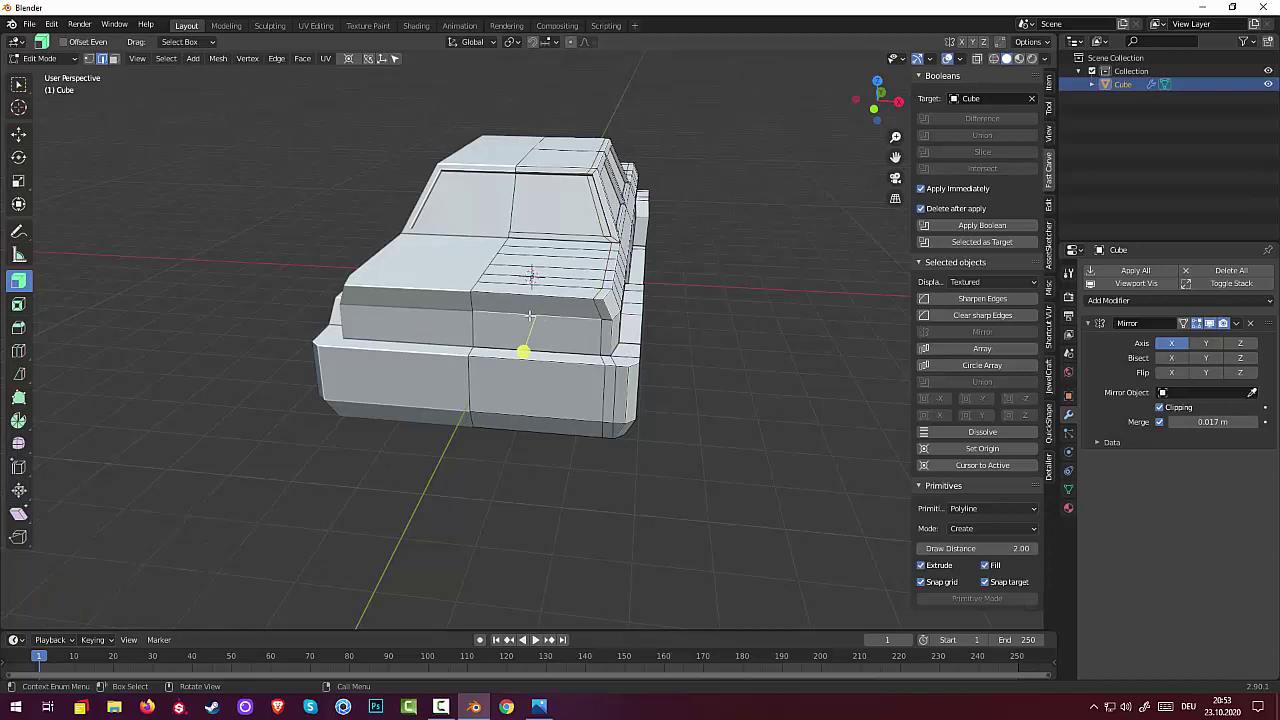
{"action": "key", "text": "ctrl+r"}
{"action": "left_click", "coordinate": [530, 318]}
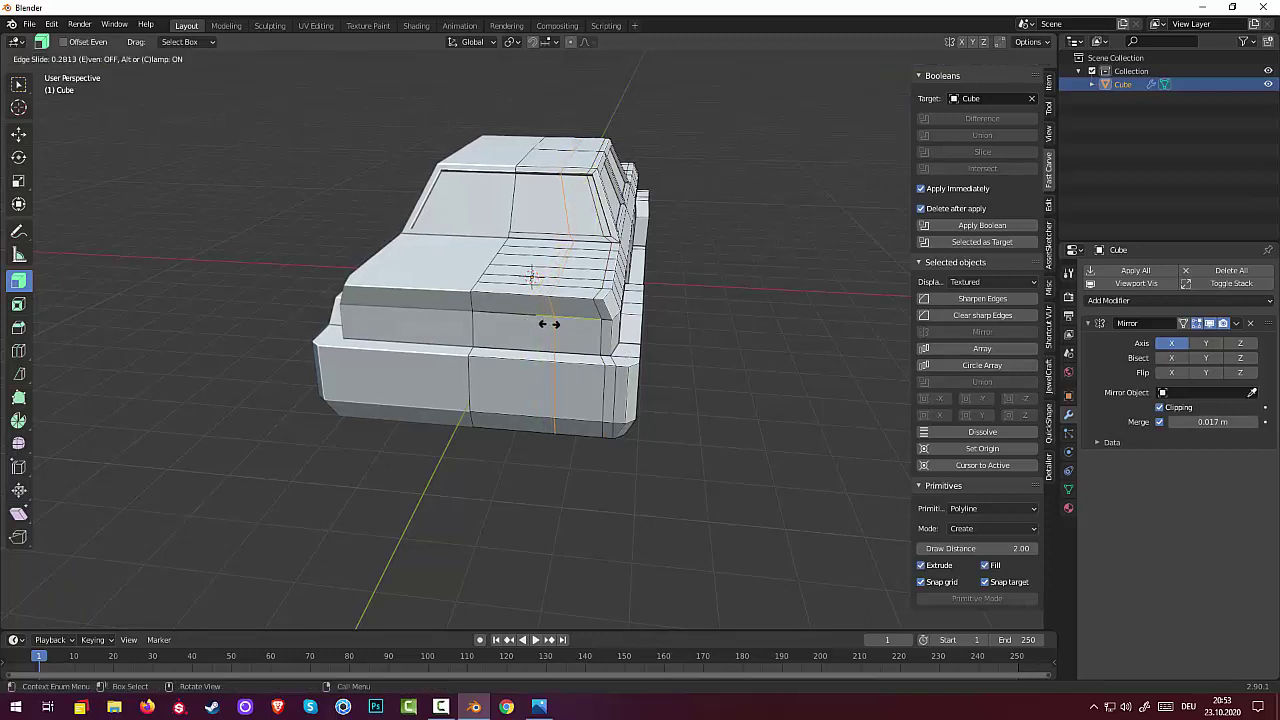
{"action": "left_click", "coordinate": [548, 323]}
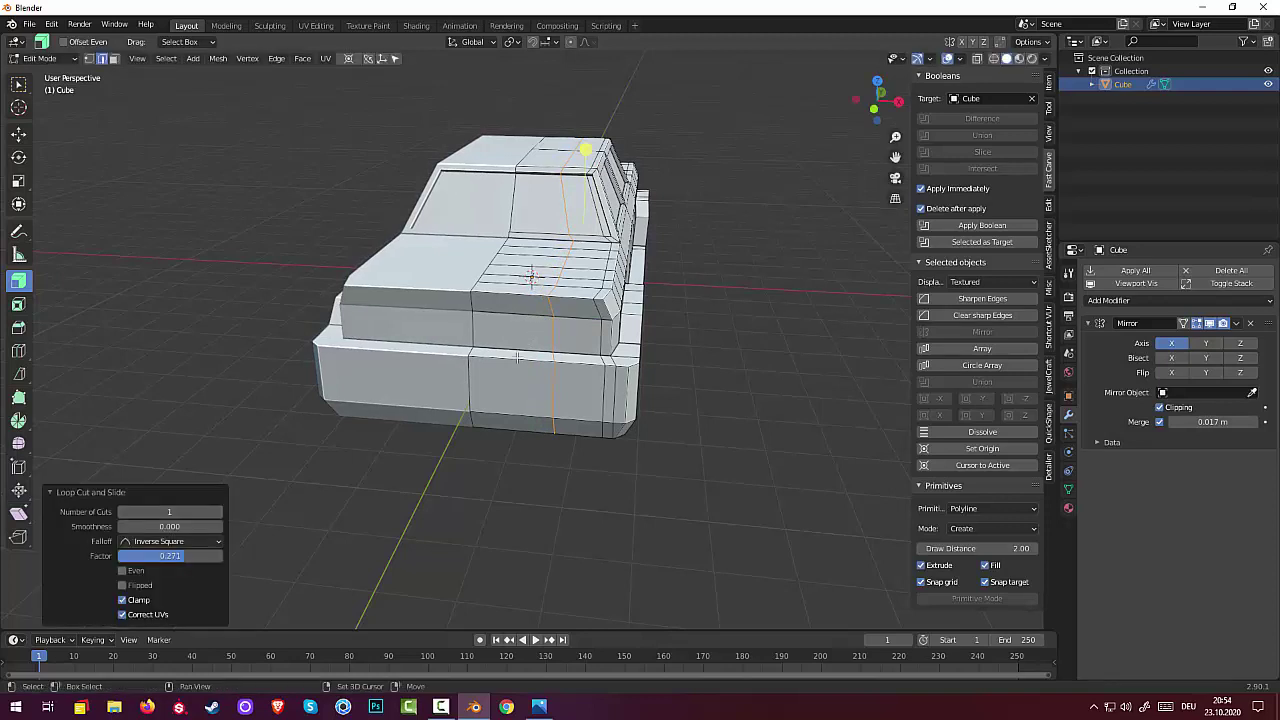
Select vertical edges on the rear and triangulate the selection with Beauty.
{"action": "left_click", "coordinate": [517, 357]}
{"action": "left_click", "coordinate": [532, 350]}
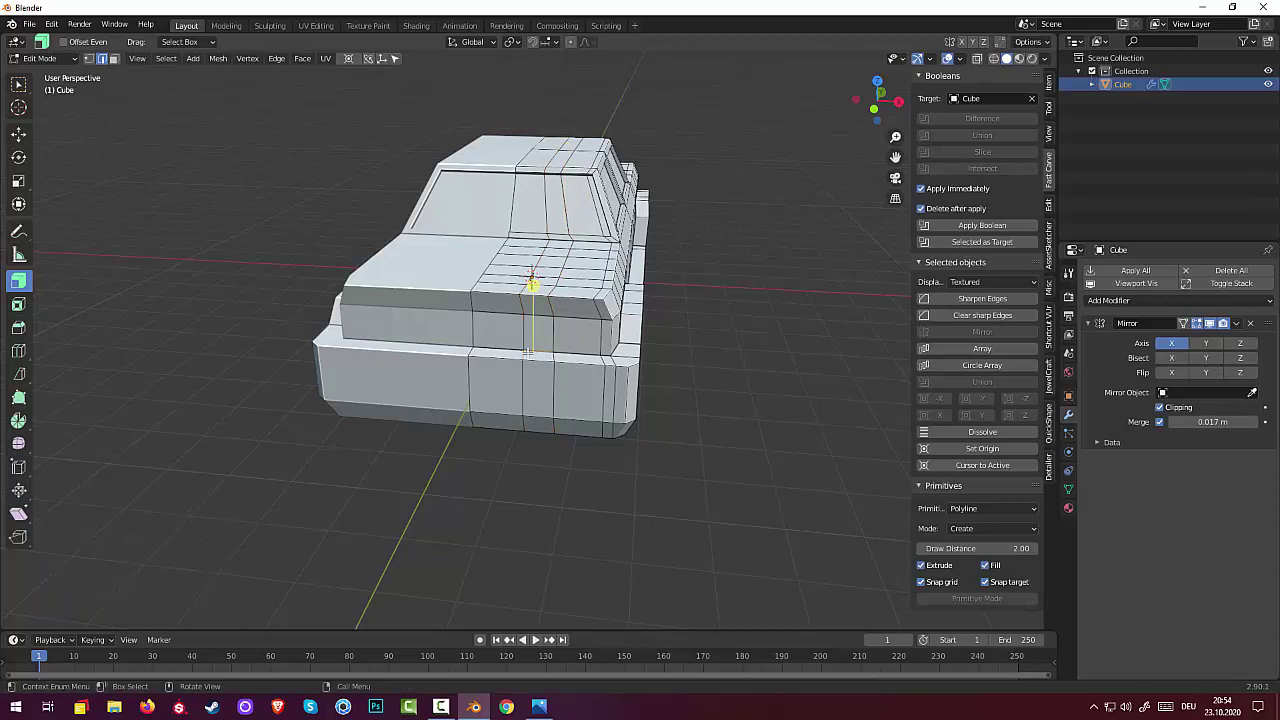
{"action": "key", "text": "ctrl+t"}
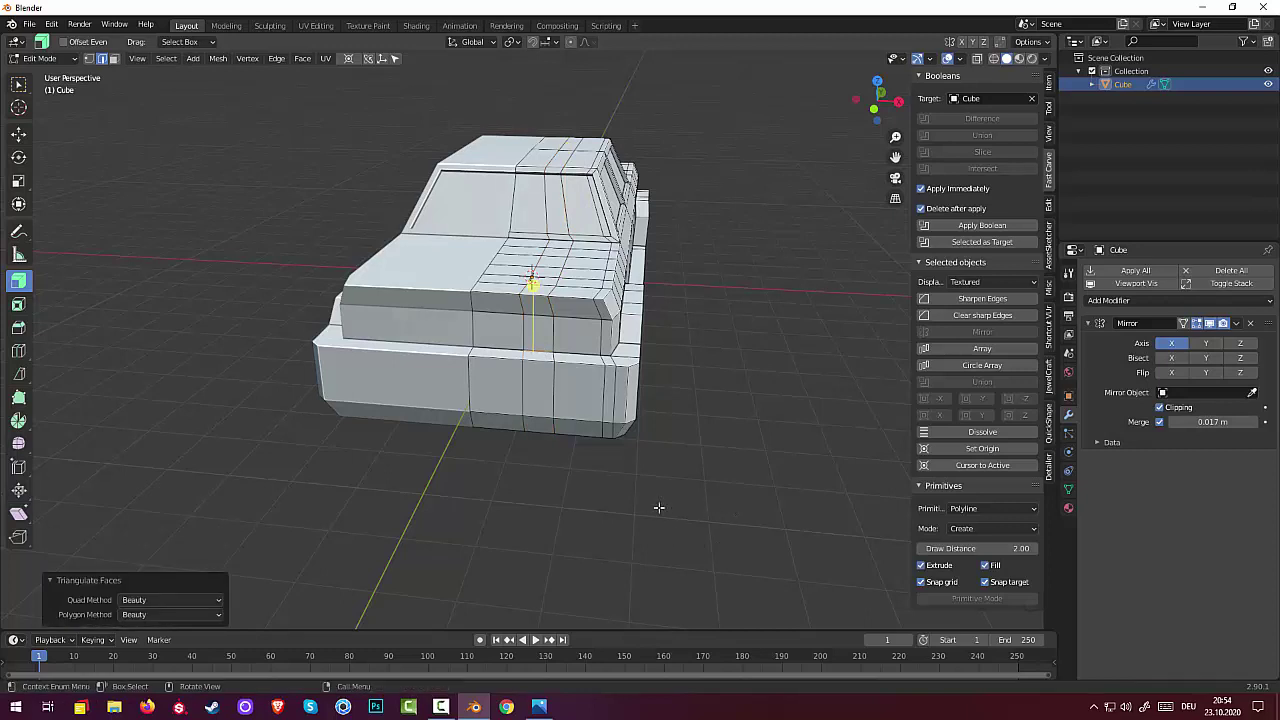
Undo the triangulation and the extra loop cuts.
{"action": "key", "text": "ctrl+z"}
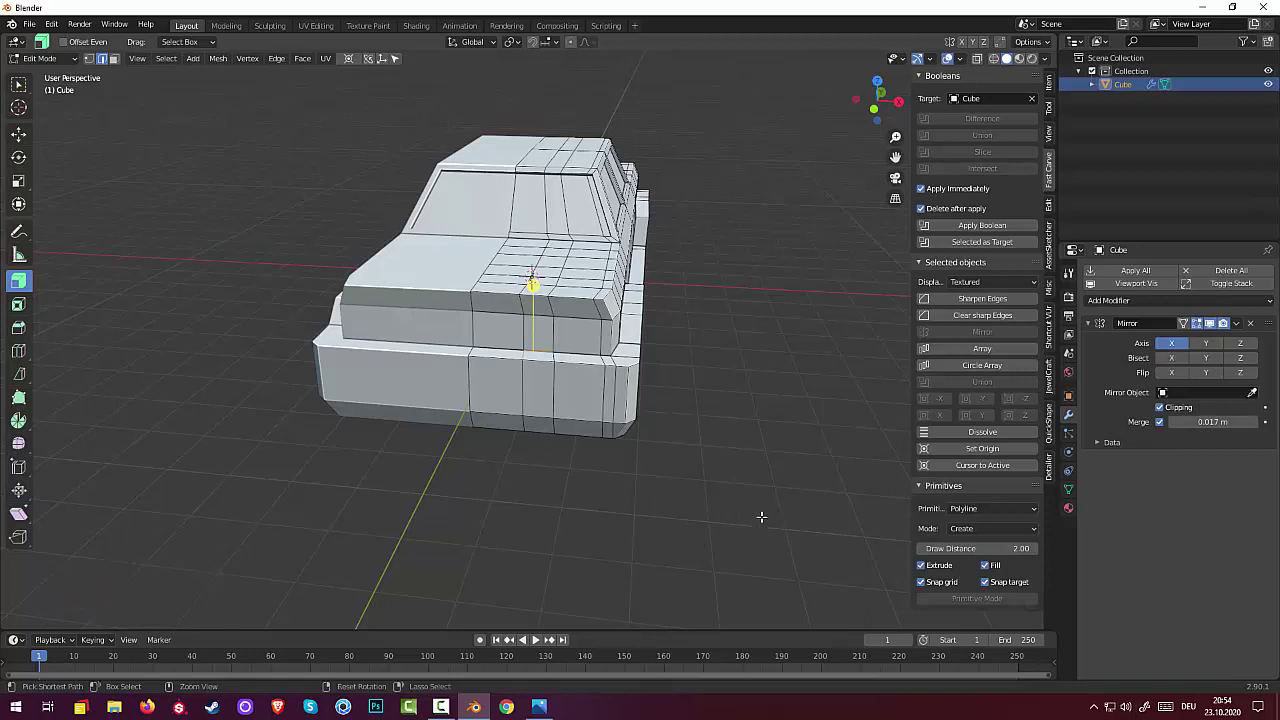
{"action": "key", "text": "ctrl+z"}
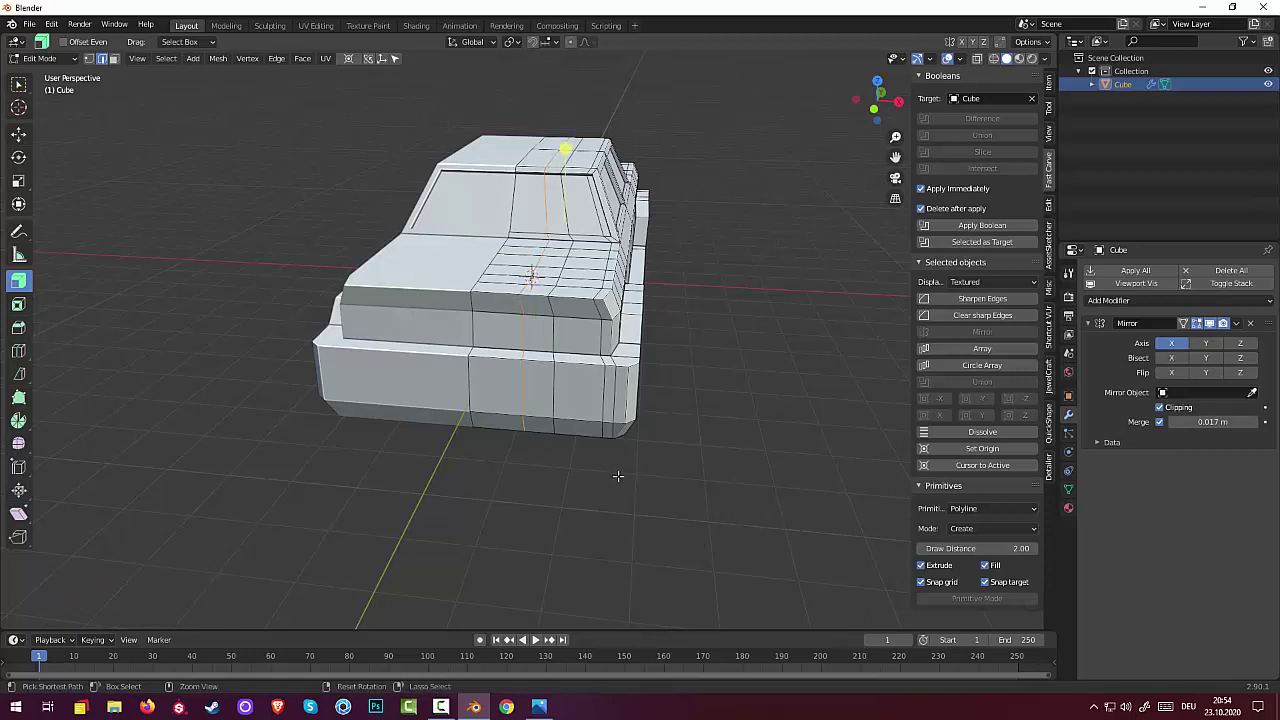
{"action": "key", "text": "ctrl+z"}
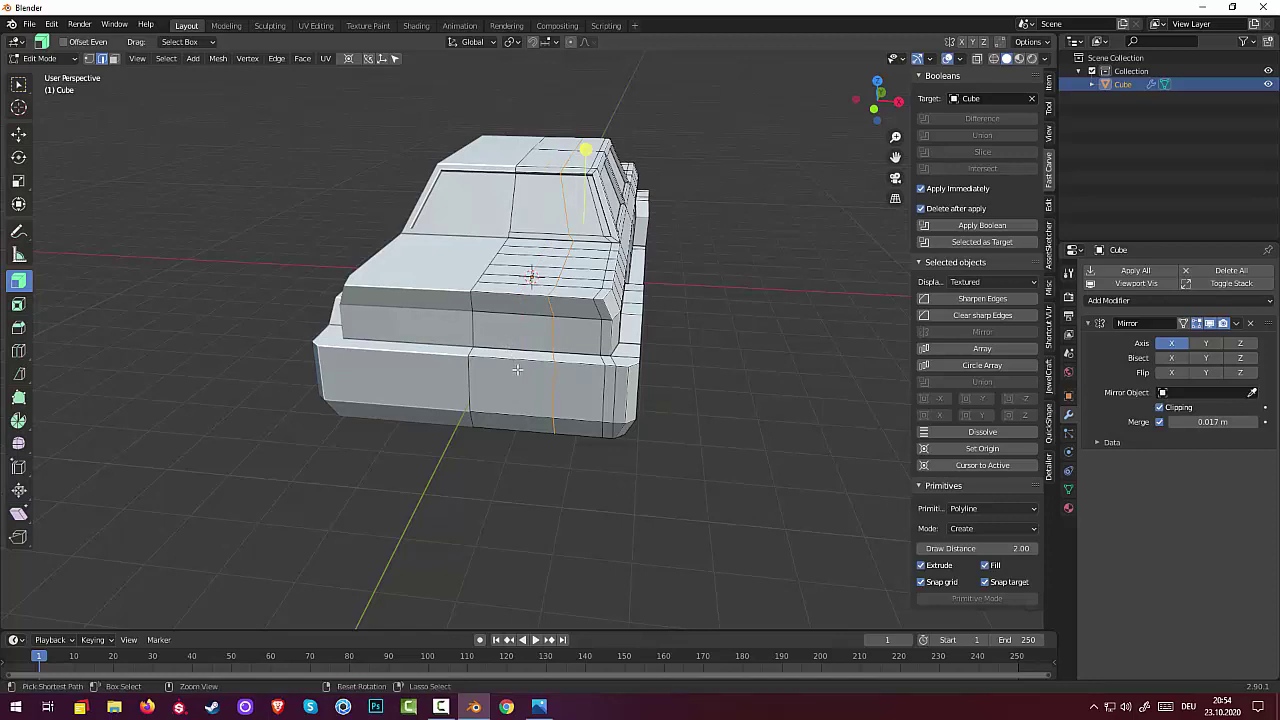
{"action": "key", "text": "ctrl+z"}
{"action": "key", "text": "ctrl+shift+z"}
Add one vertical loop cut through the car body, slid to factor 0.783.
{"action": "key", "text": "ctrl+r"}
{"action": "left_click", "coordinate": [533, 355]}
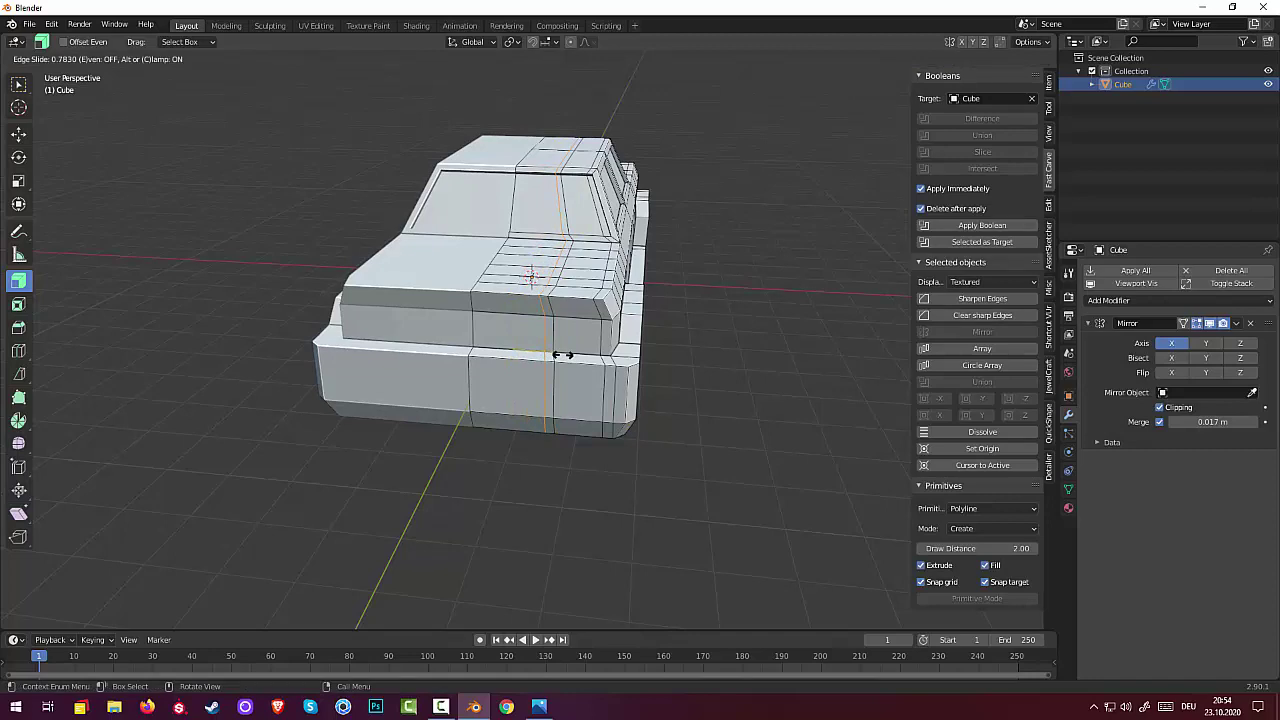
{"action": "left_click", "coordinate": [562, 355]}
{"action": "middle_click_drag", "start_coordinate": [771, 442], "coordinate": [766, 443]}
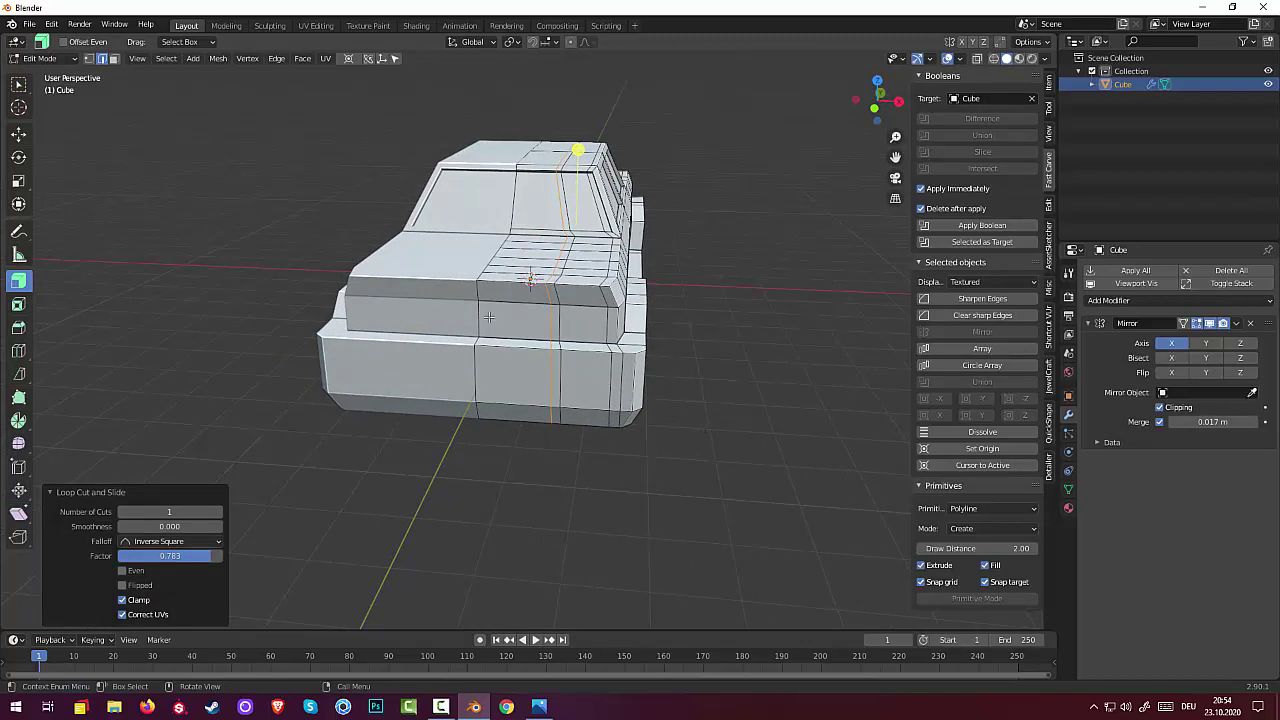
{"action": "key", "text": "alt+a"}
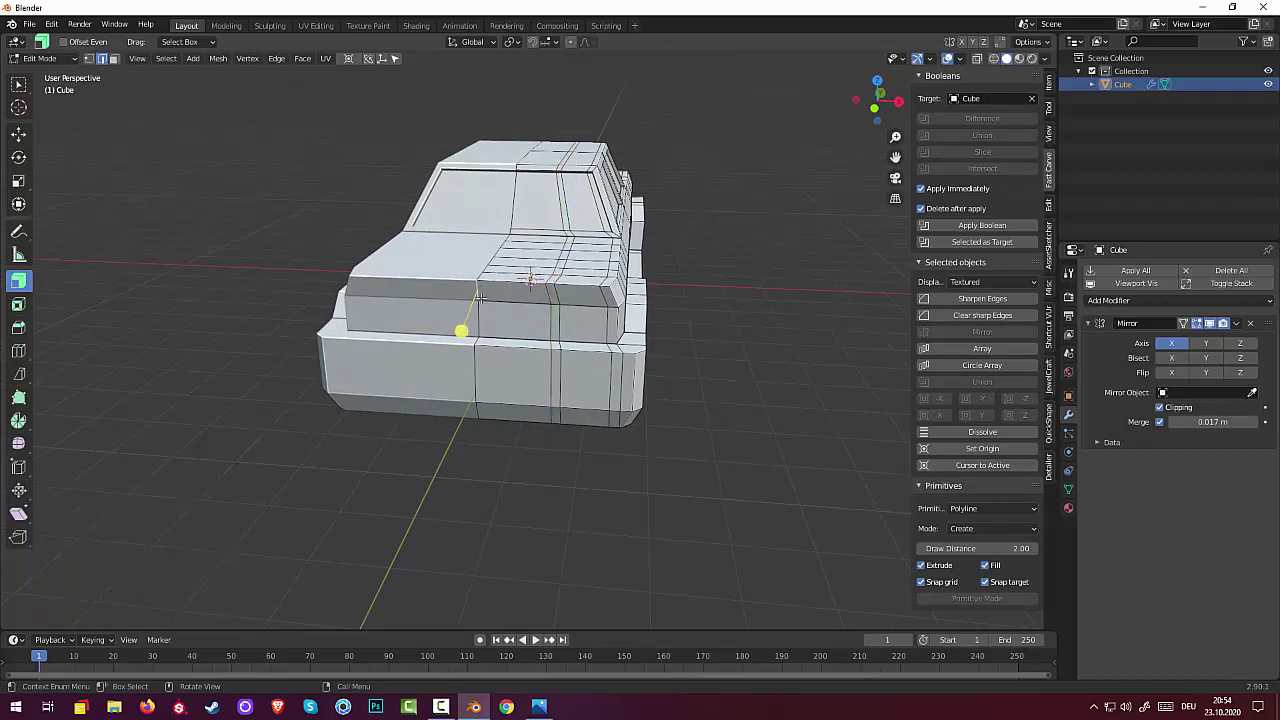
Cut two horizontal loops across the raised upper block, giving it a denser face grid.
{"action": "left_click", "coordinate": [471, 292]}
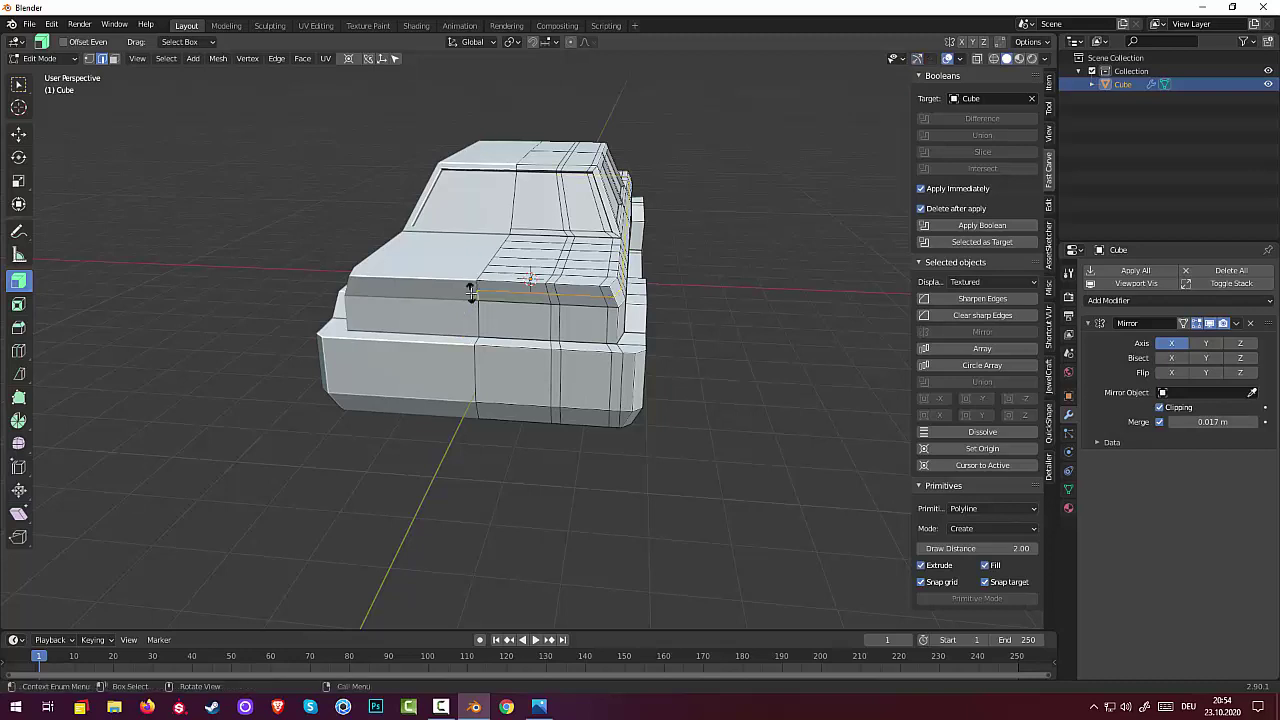
{"action": "left_click", "coordinate": [471, 290]}
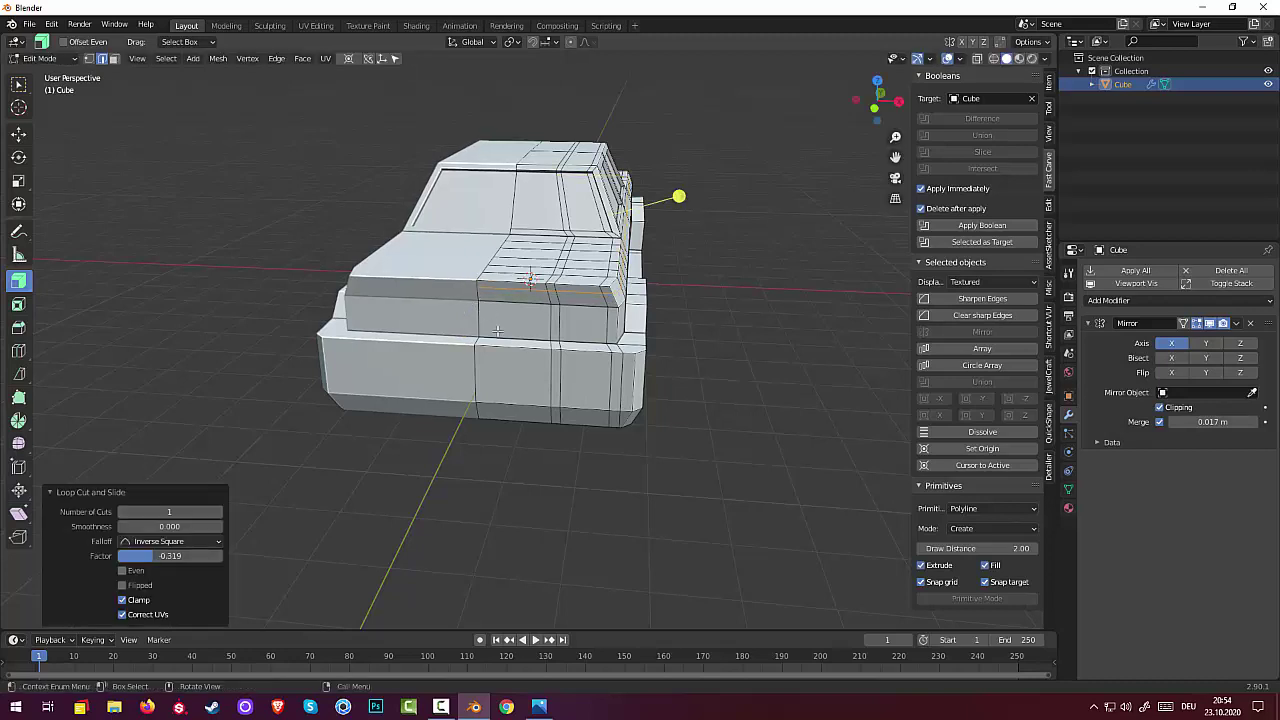
{"action": "middle_click_drag", "start_coordinate": [737, 449], "coordinate": [743, 443]}
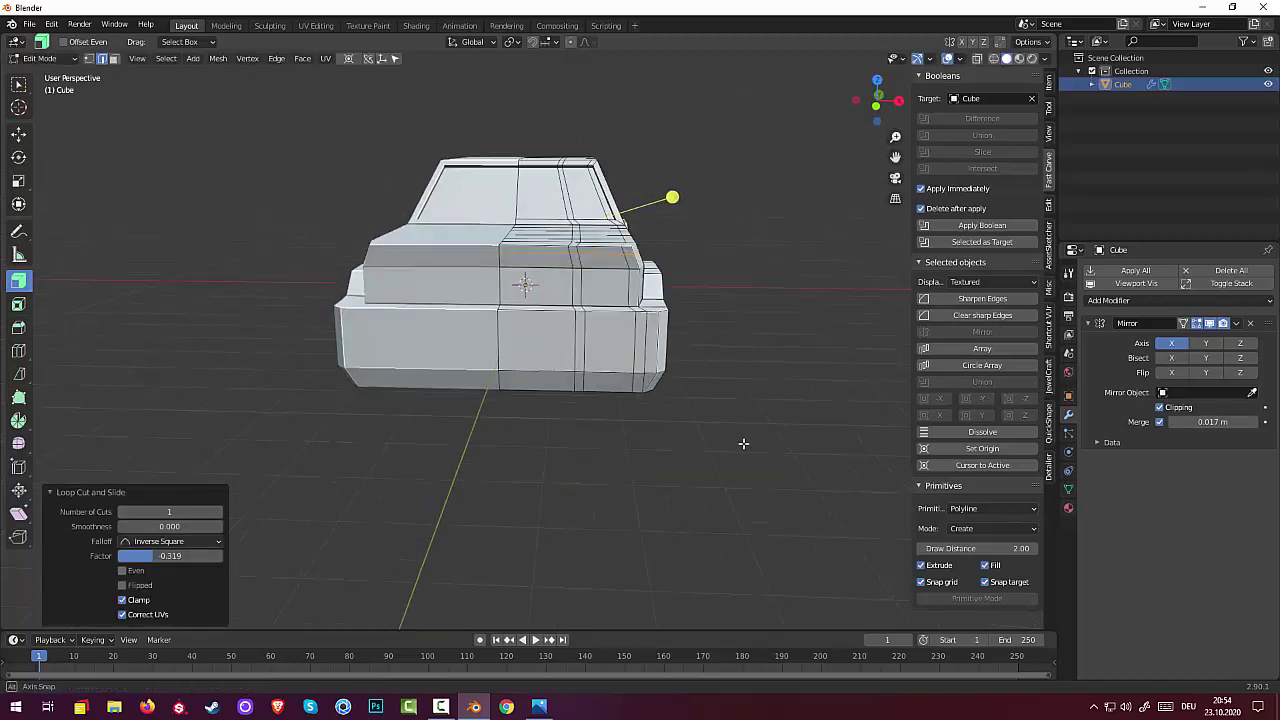
{"action": "left_click", "coordinate": [500, 300]}
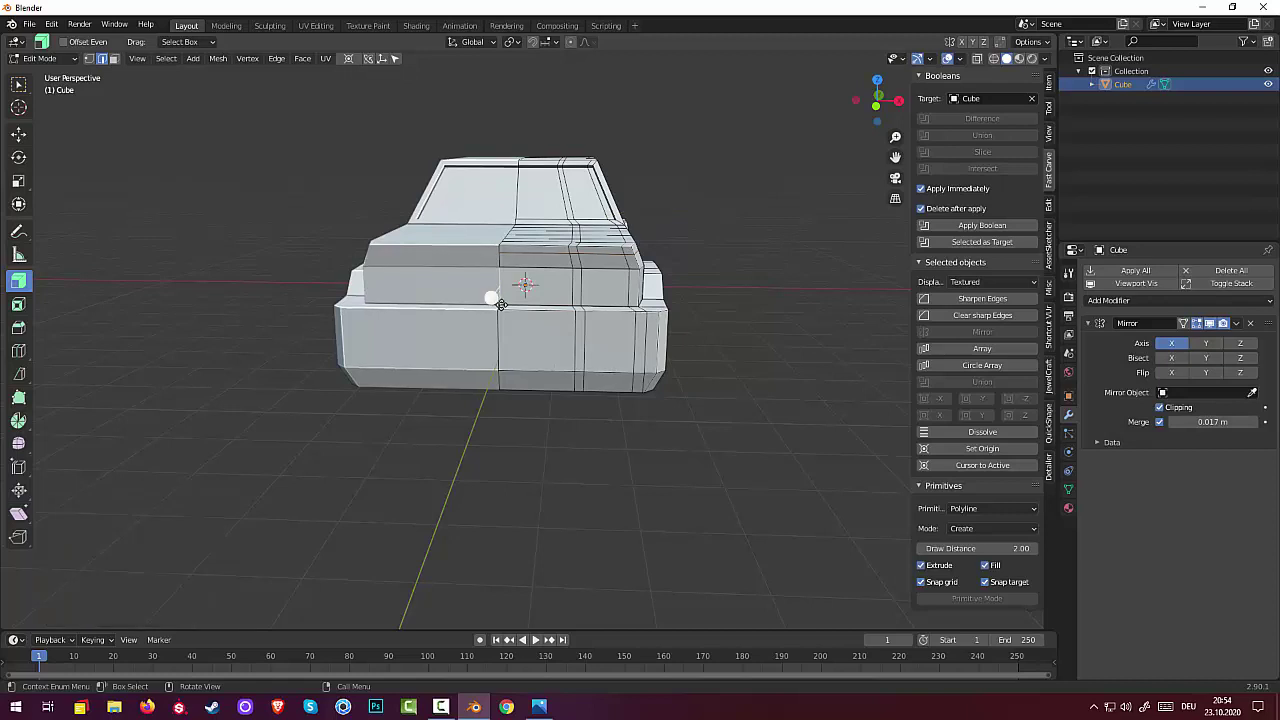
{"action": "key", "text": "ctrl"}
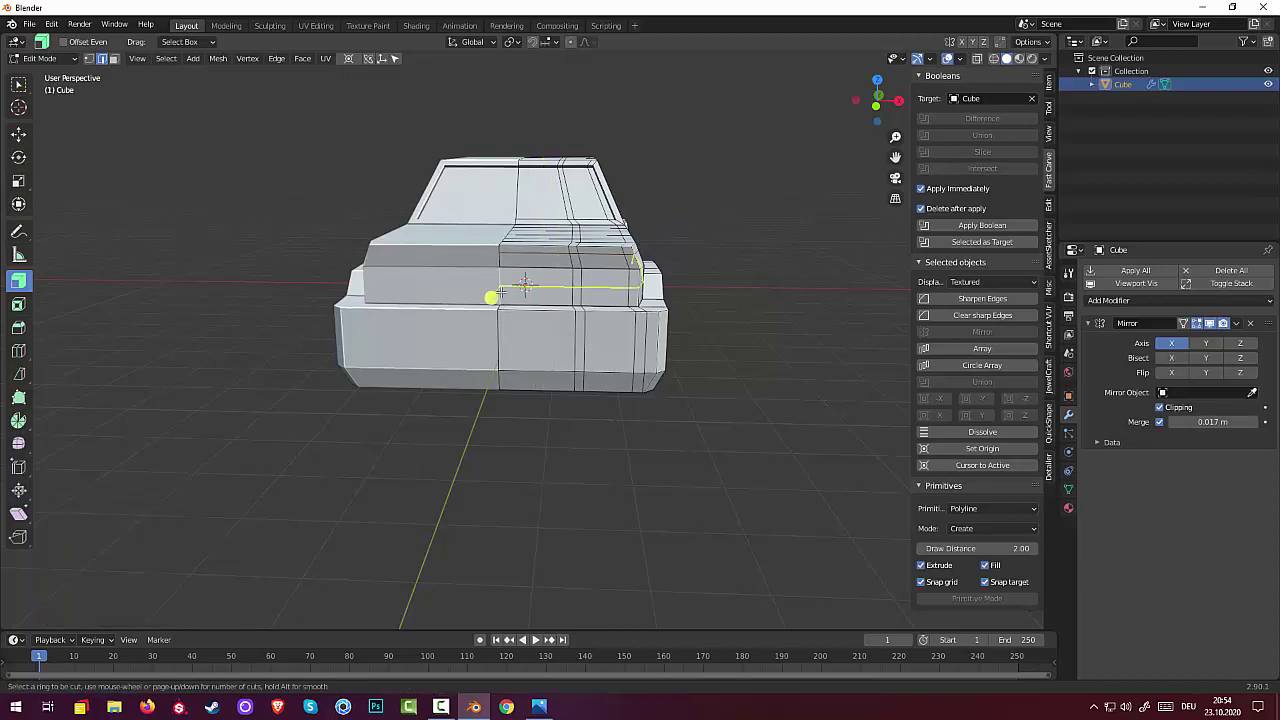
{"action": "left_click_drag", "start_coordinate": [501, 305], "coordinate": [500, 305]}
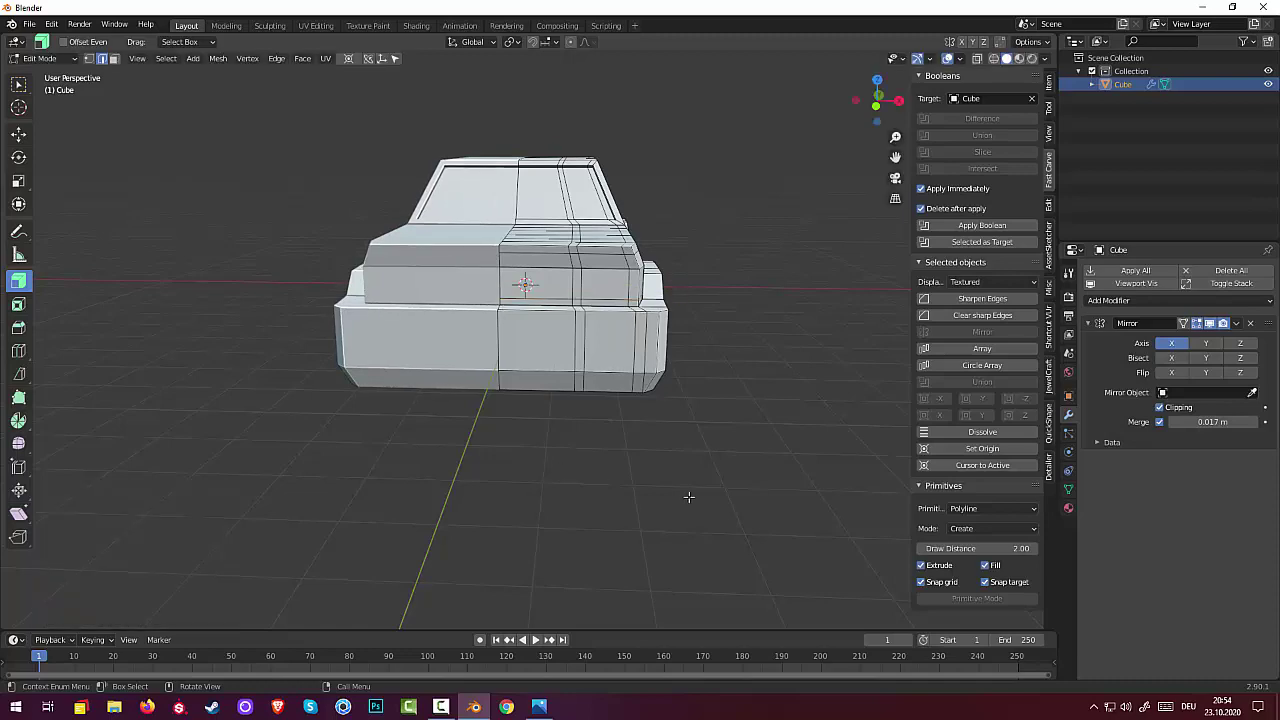
{"action": "mouse_move", "coordinate": [686, 497]}
{"action": "middle_mouse_down"}
{"action": "mouse_move", "coordinate": [629, 554]}
{"action": "mouse_move", "coordinate": [571, 508]}
{"action": "mouse_move", "coordinate": [577, 486]}
{"action": "mouse_move", "coordinate": [689, 494]}
{"action": "mouse_move", "coordinate": [663, 506]}
{"action": "middle_mouse_up"}
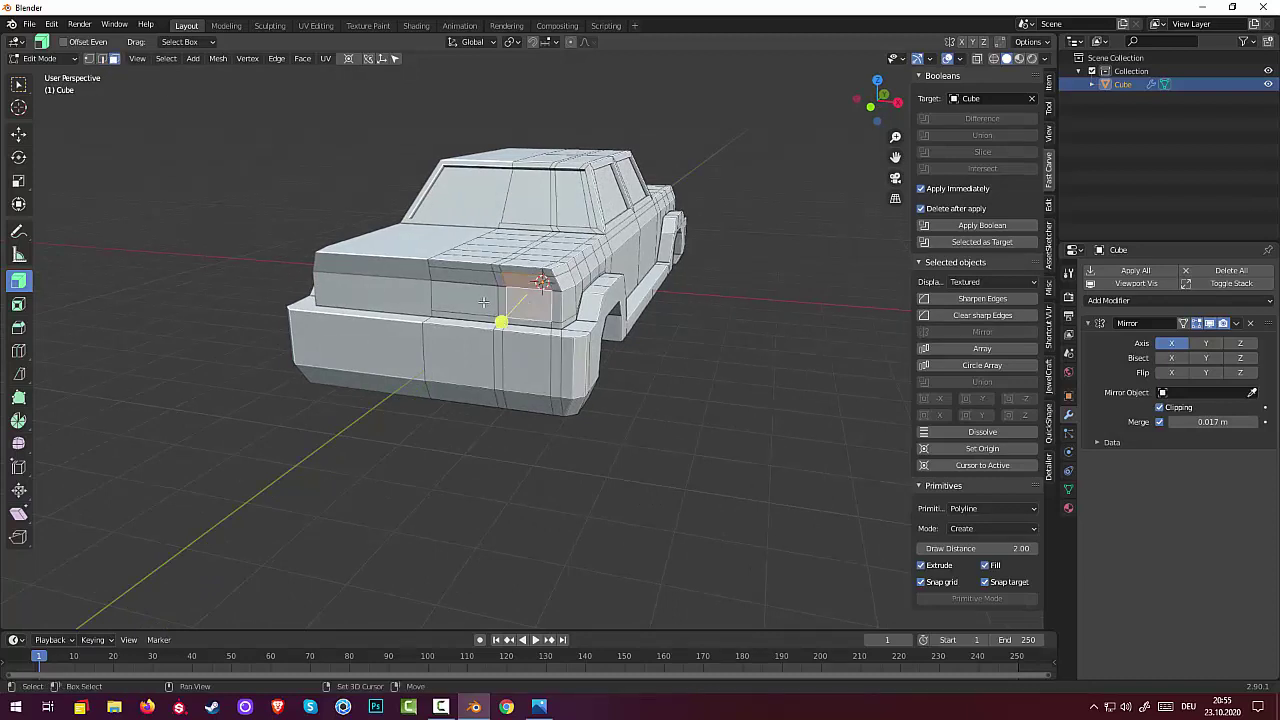
Extrude the two headlight faces and shrink them inward by 0.165 m into a recess.
{"action": "middle_click_drag", "start_coordinate": [466, 317], "coordinate": [383, 357]}
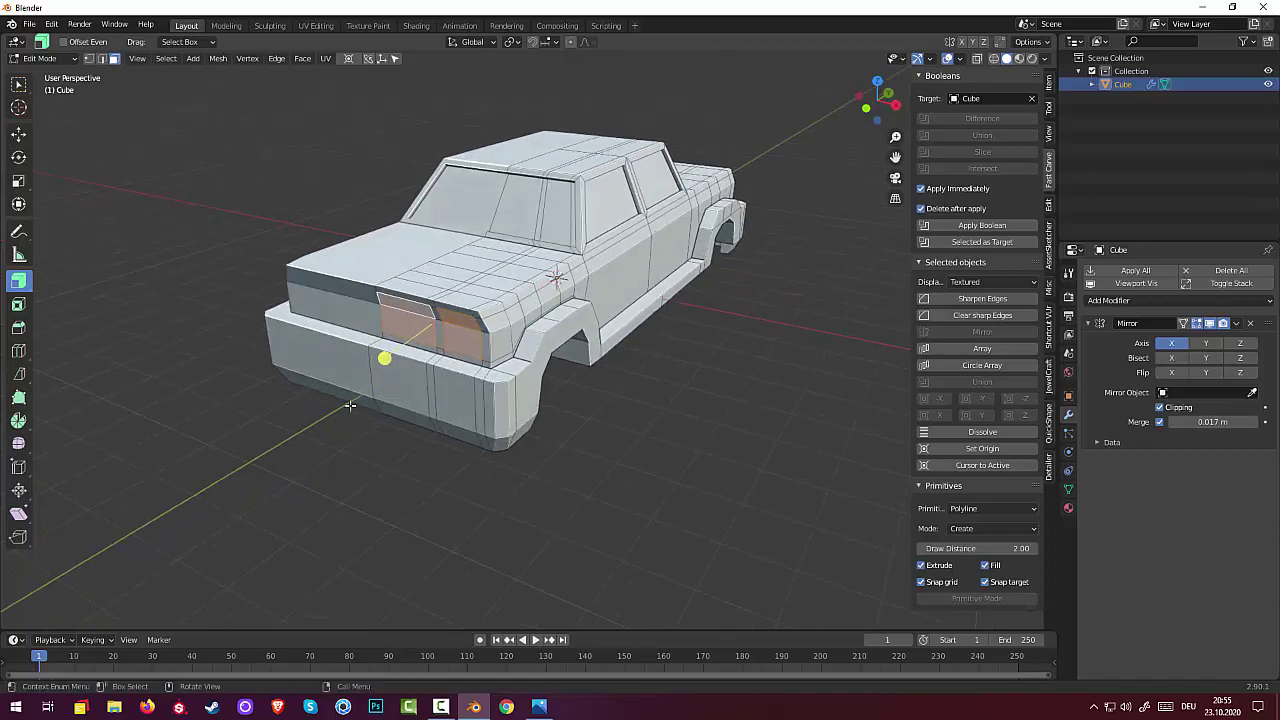
{"action": "key", "text": "e"}
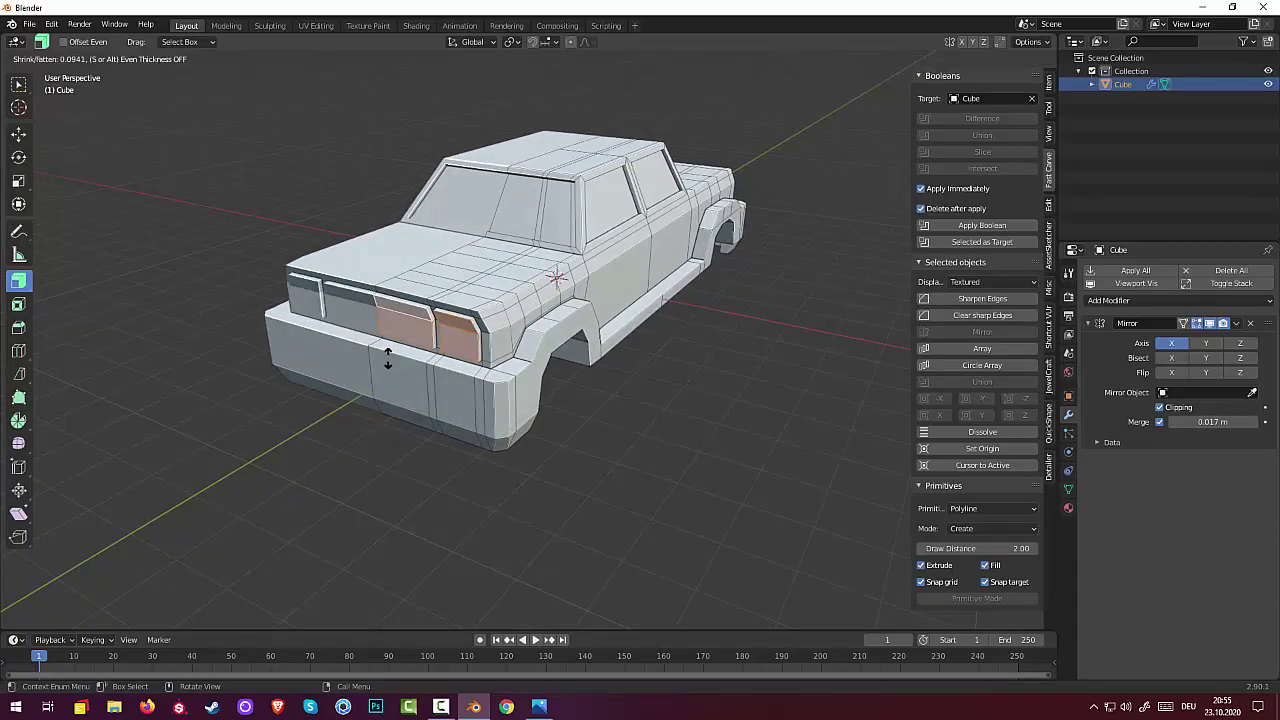
{"action": "key", "text": "alt+s"}
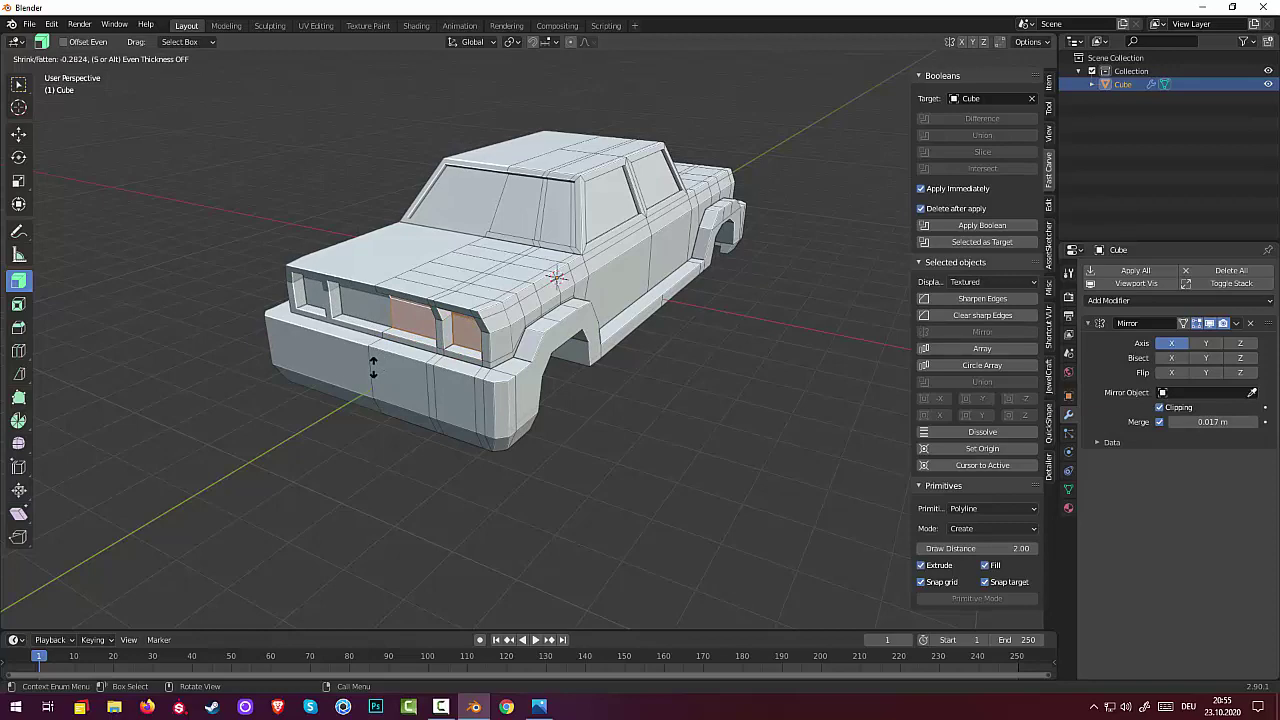
{"action": "left_click", "coordinate": [379, 364]}
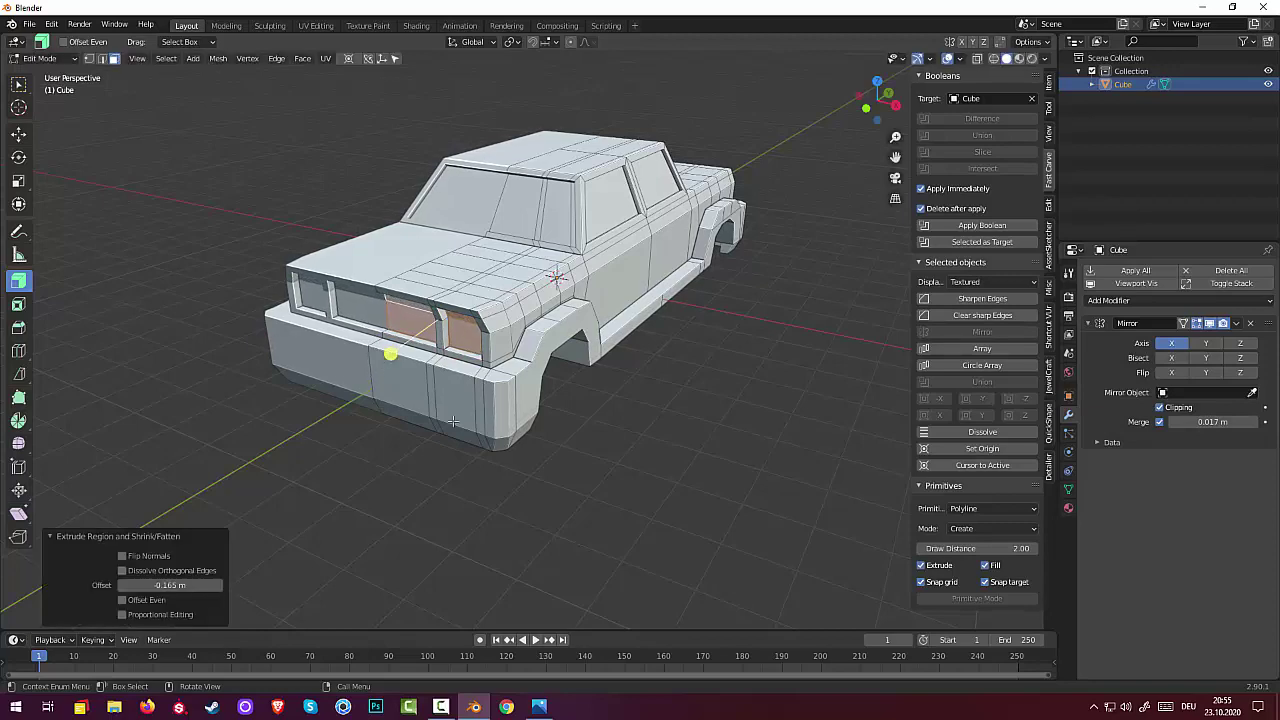
{"action": "left_click", "coordinate": [494, 458]}
{"action": "mouse_move", "coordinate": [519, 468]}
{"action": "middle_mouse_down"}
{"action": "mouse_move", "coordinate": [659, 453]}
{"action": "mouse_move", "coordinate": [677, 463]}
{"action": "mouse_move", "coordinate": [603, 466]}
{"action": "mouse_move", "coordinate": [560, 420]}
{"action": "mouse_move", "coordinate": [643, 414]}
{"action": "mouse_move", "coordinate": [427, 332]}
{"action": "middle_mouse_up"}
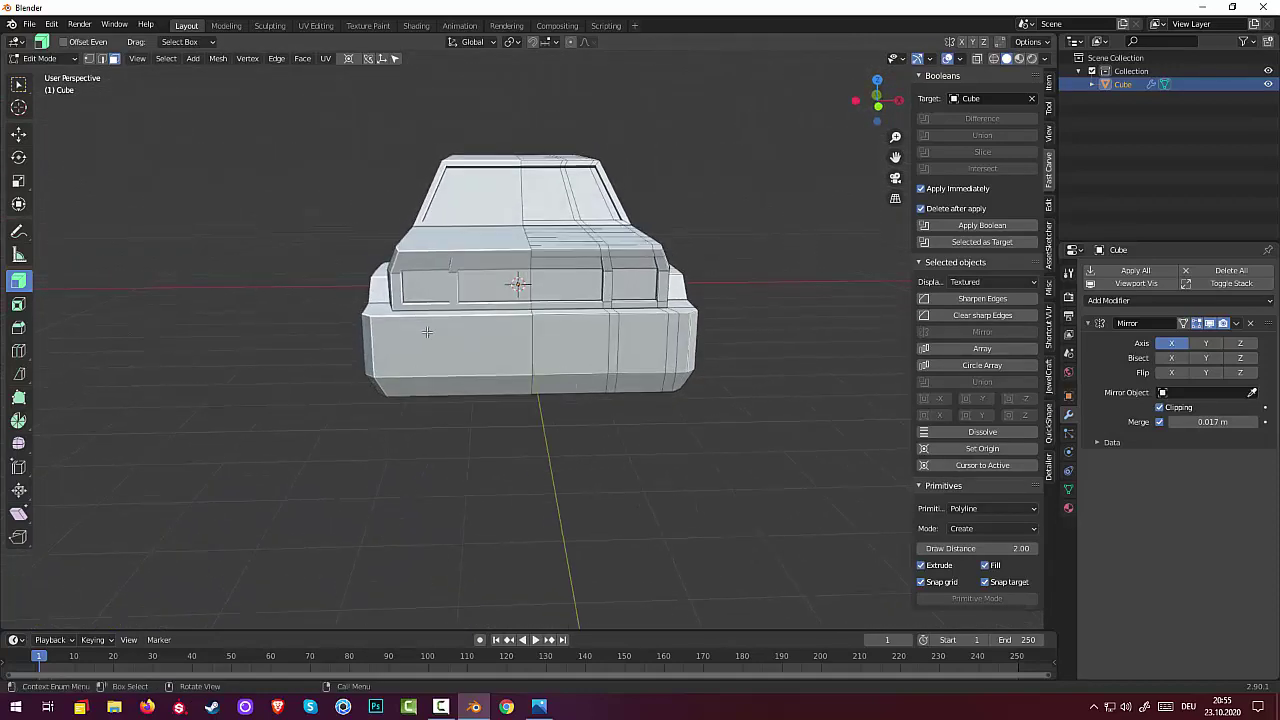
Select the bumper's bottom edge from below and raise it 0.1467 m along Z.
{"action": "mouse_move", "coordinate": [621, 411]}
{"action": "middle_mouse_down"}
{"action": "mouse_move", "coordinate": [551, 314]}
{"action": "mouse_move", "coordinate": [506, 405]}
{"action": "mouse_move", "coordinate": [508, 290]}
{"action": "middle_mouse_up"}
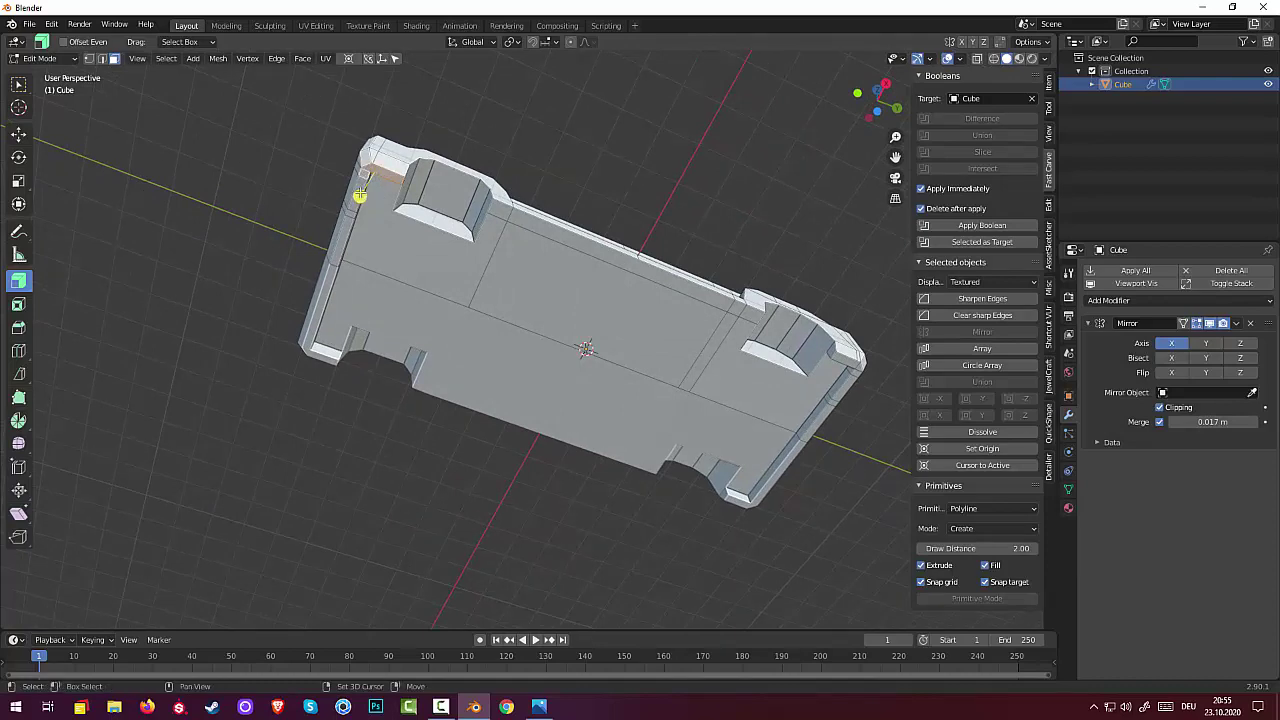
{"action": "left_click", "coordinate": [360, 192]}
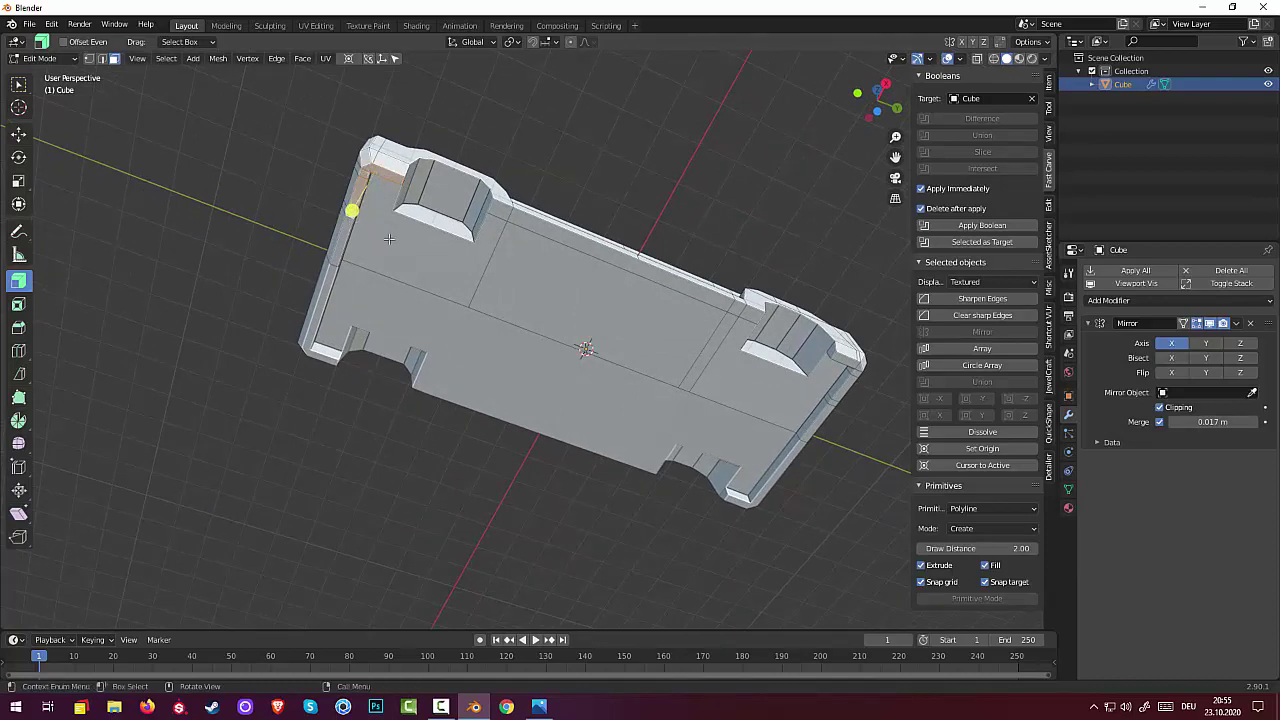
{"action": "middle_click_drag", "start_coordinate": [350, 209], "coordinate": [461, 352]}
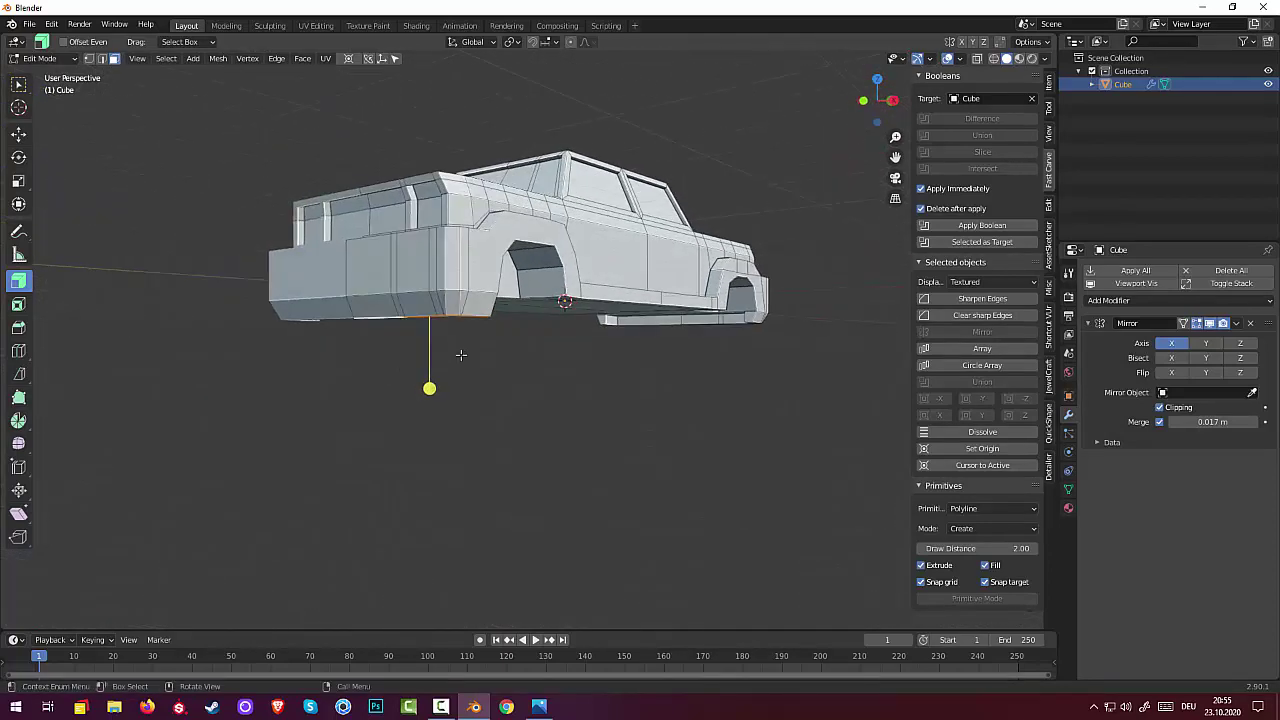
{"action": "key", "text": "Return"}
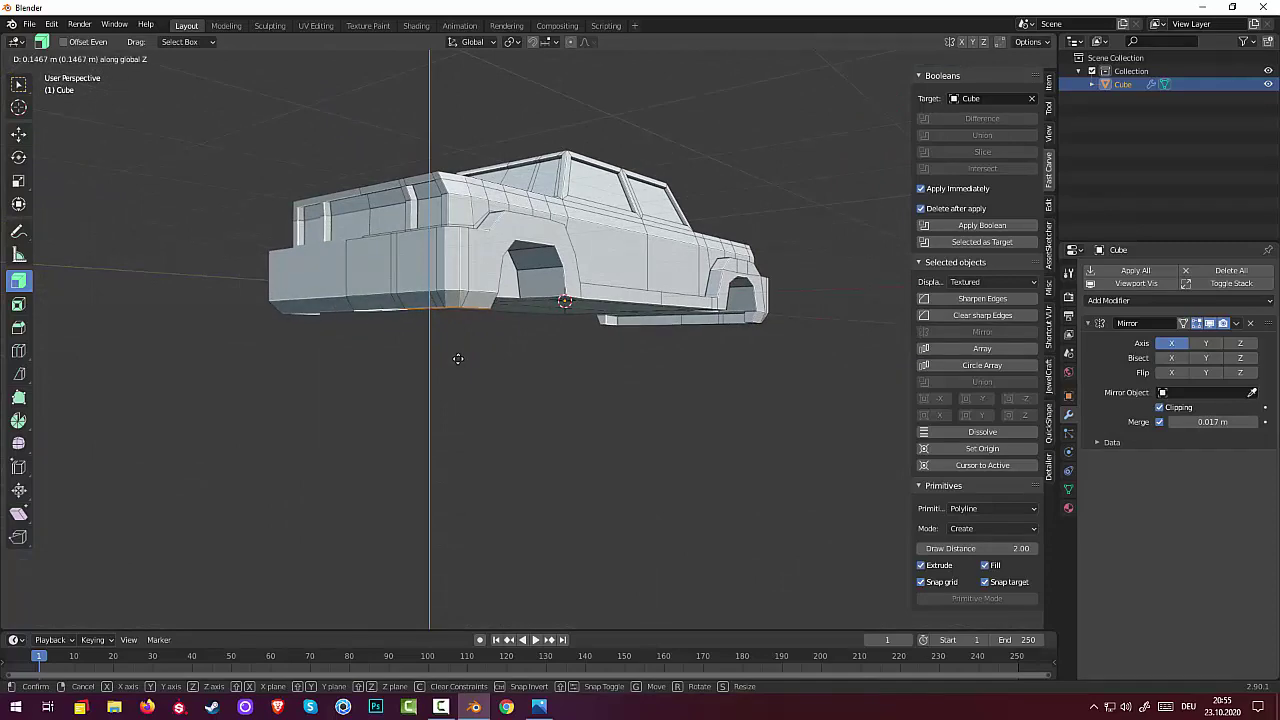
{"action": "left_click", "coordinate": [457, 358]}
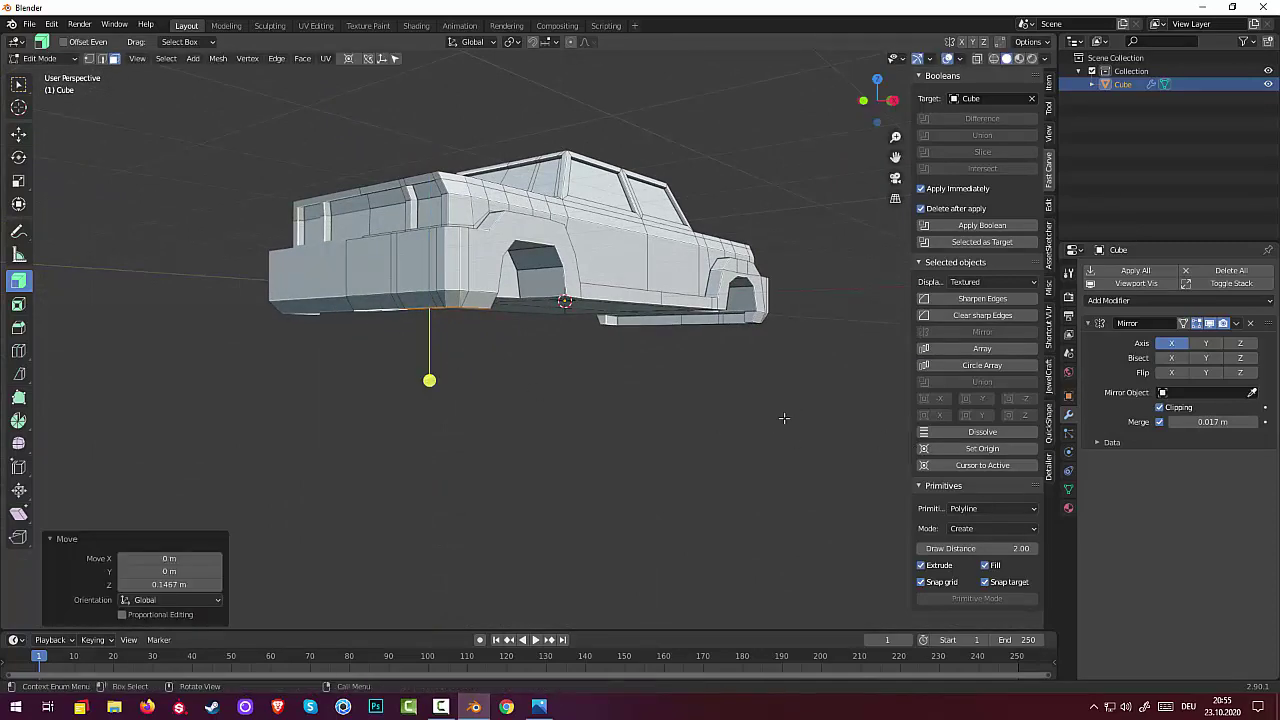
{"action": "mouse_move", "coordinate": [786, 417]}
{"action": "middle_mouse_down"}
{"action": "mouse_move", "coordinate": [657, 440]}
{"action": "mouse_move", "coordinate": [791, 468]}
{"action": "mouse_move", "coordinate": [780, 443]}
{"action": "middle_mouse_up"}
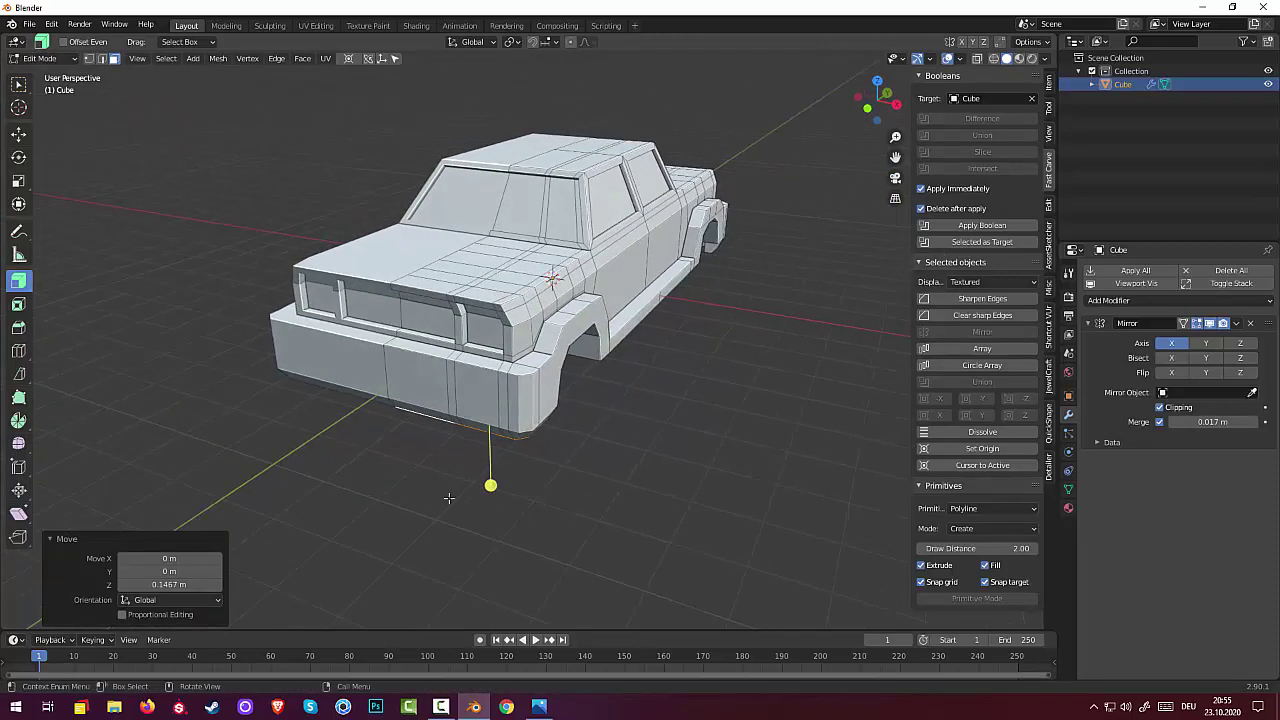
Move the selected front-corner bumper edges down 0.08141 m along Z.
{"action": "left_click", "coordinate": [446, 710]}
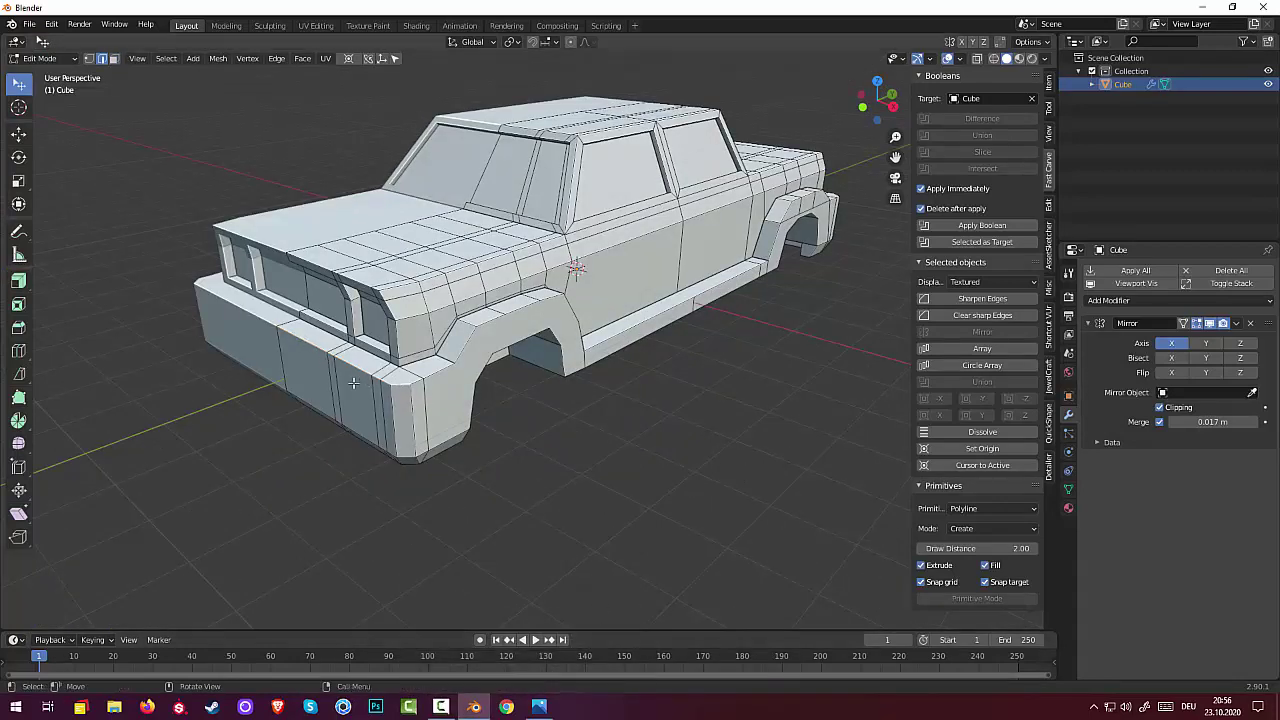
{"action": "key", "text": "g"}
{"action": "key", "text": "z"}
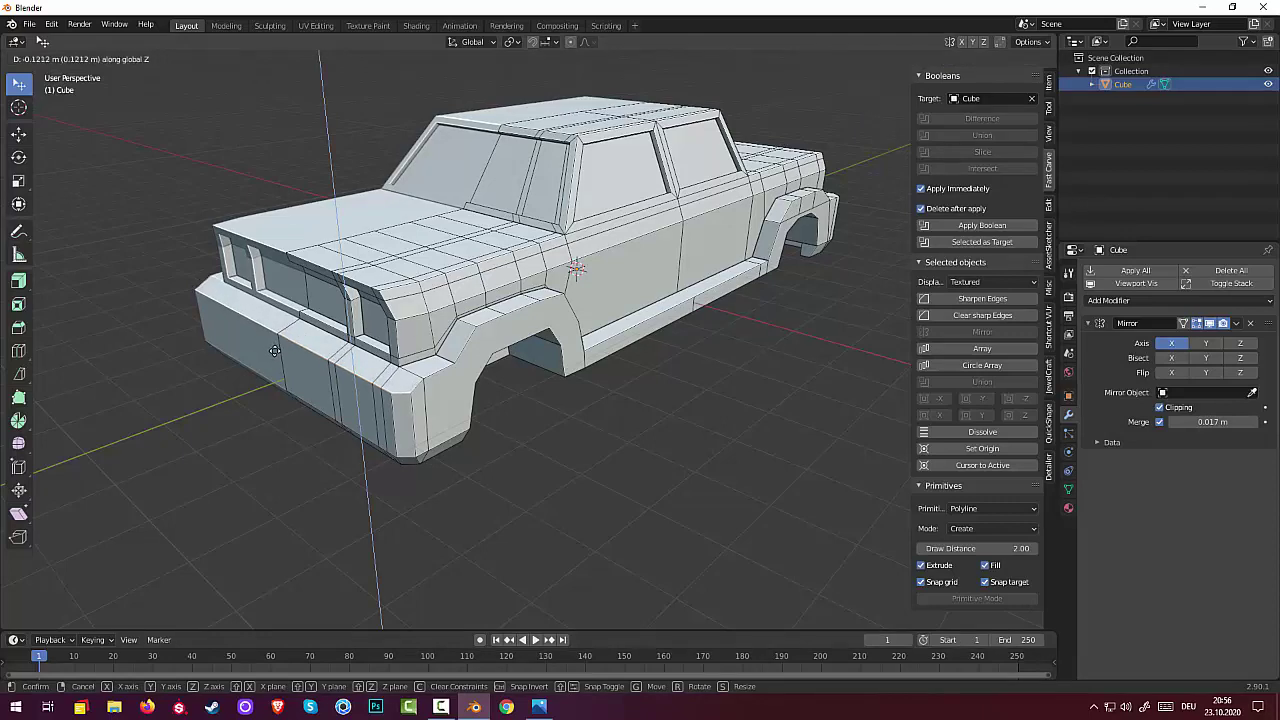
{"action": "left_click", "coordinate": [274, 349]}
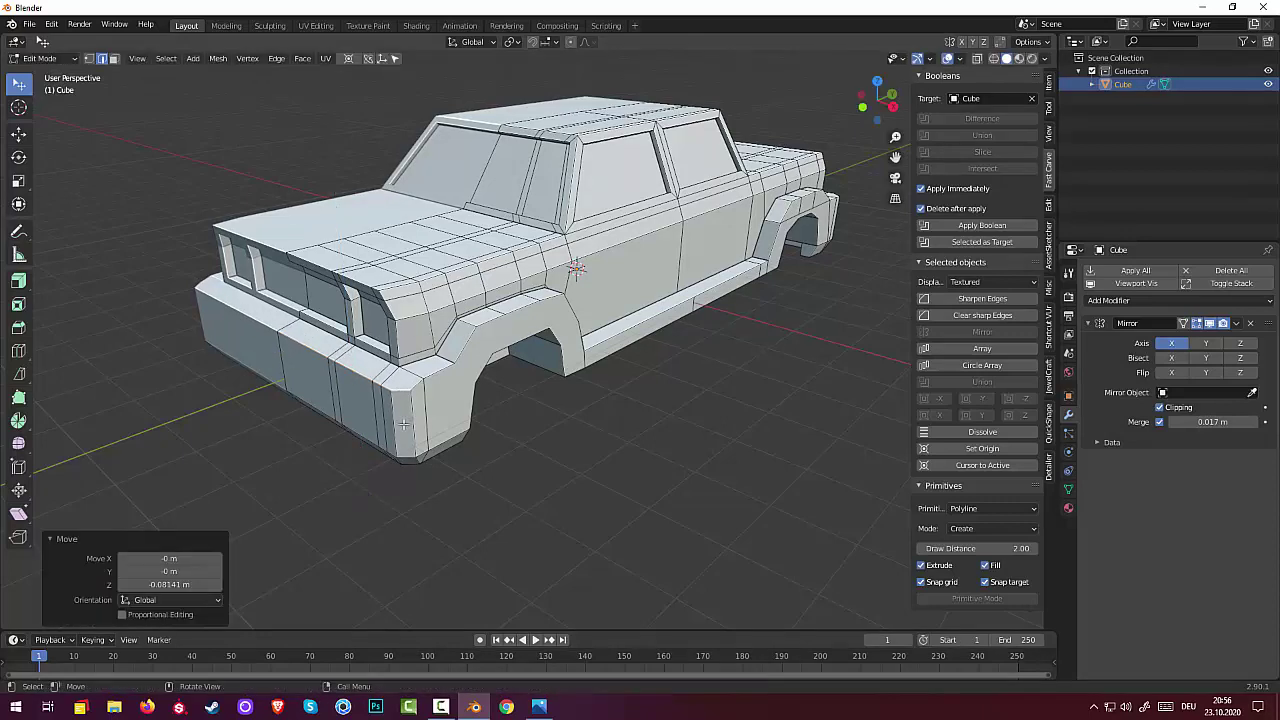
{"action": "mouse_move", "coordinate": [557, 486]}
{"action": "middle_mouse_down"}
{"action": "mouse_move", "coordinate": [640, 486]}
{"action": "mouse_move", "coordinate": [634, 463]}
{"action": "middle_mouse_up"}
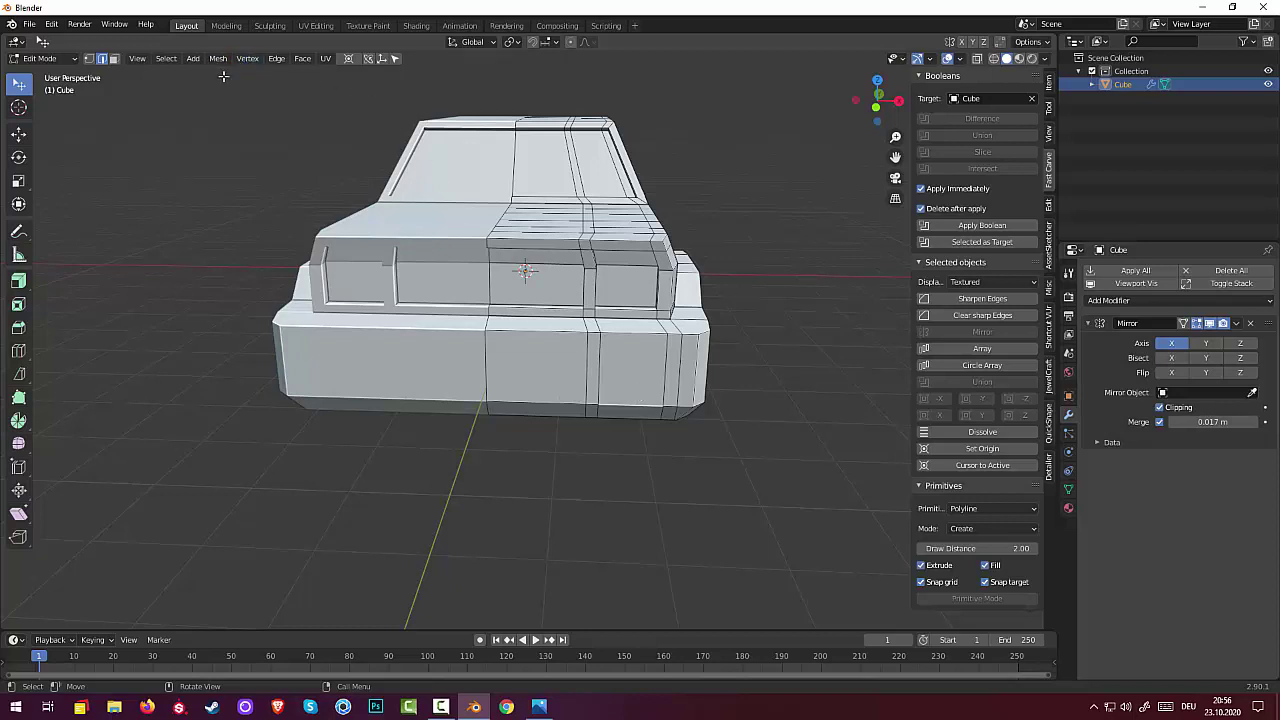
{"action": "left_click", "coordinate": [113, 58]}
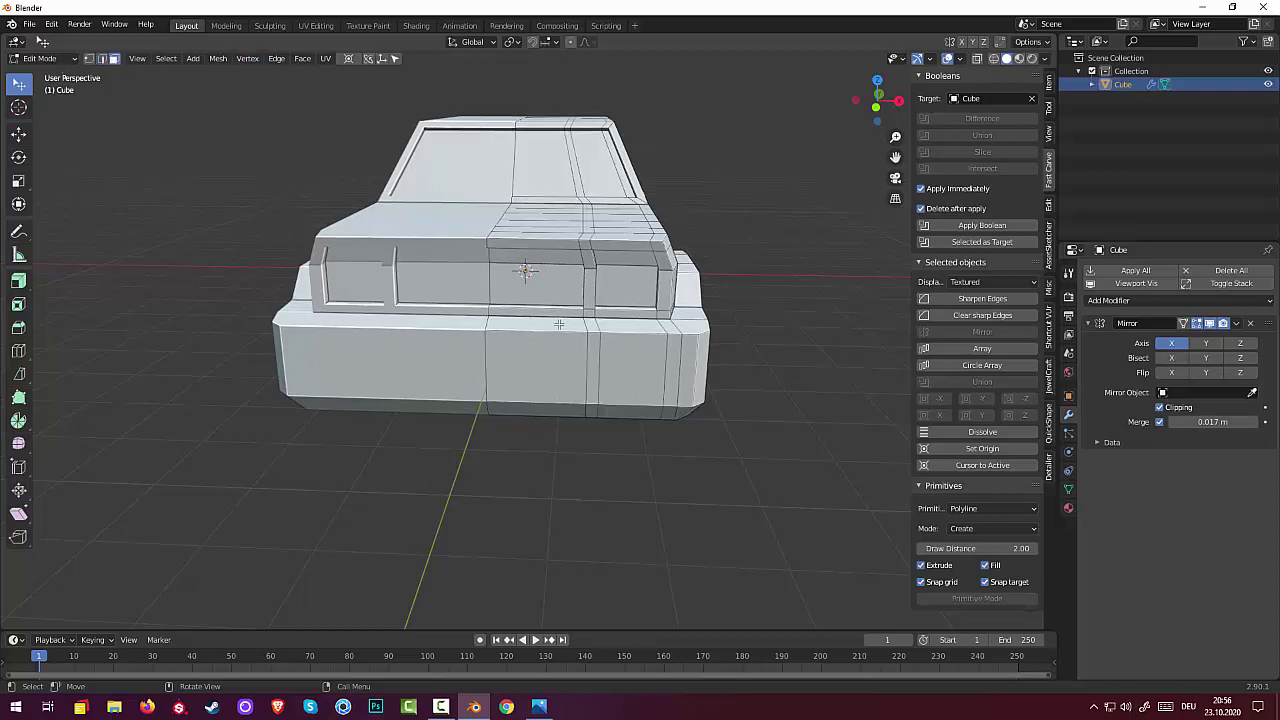
{"action": "left_click", "coordinate": [628, 367]}
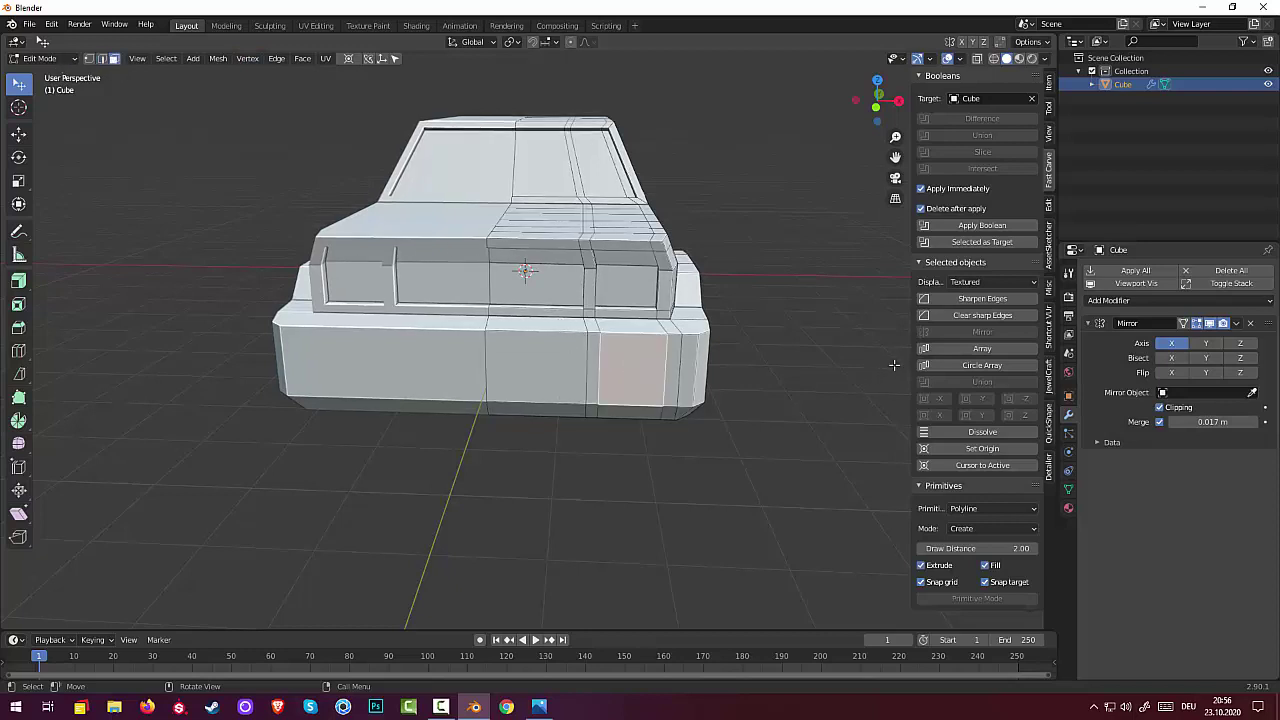
{"action": "key", "text": "i"}
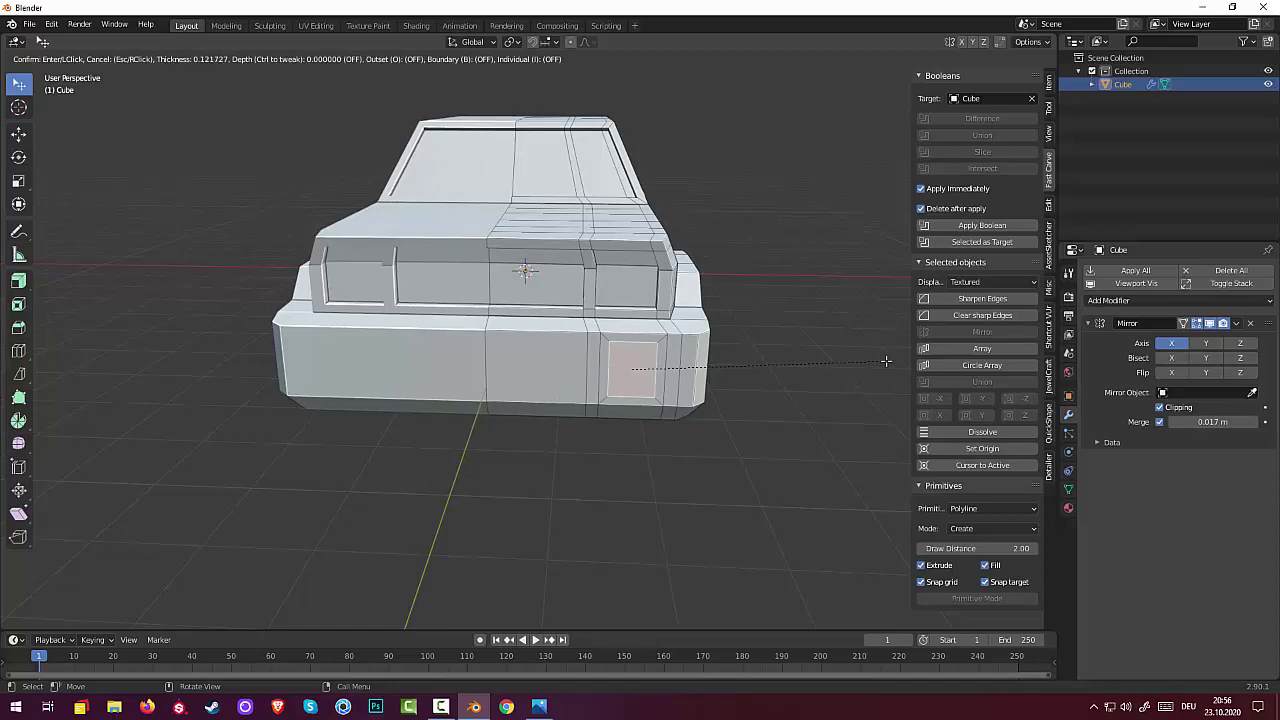
{"action": "left_click", "coordinate": [886, 361]}
{"action": "middle_click_drag", "start_coordinate": [866, 382], "coordinate": [857, 374]}
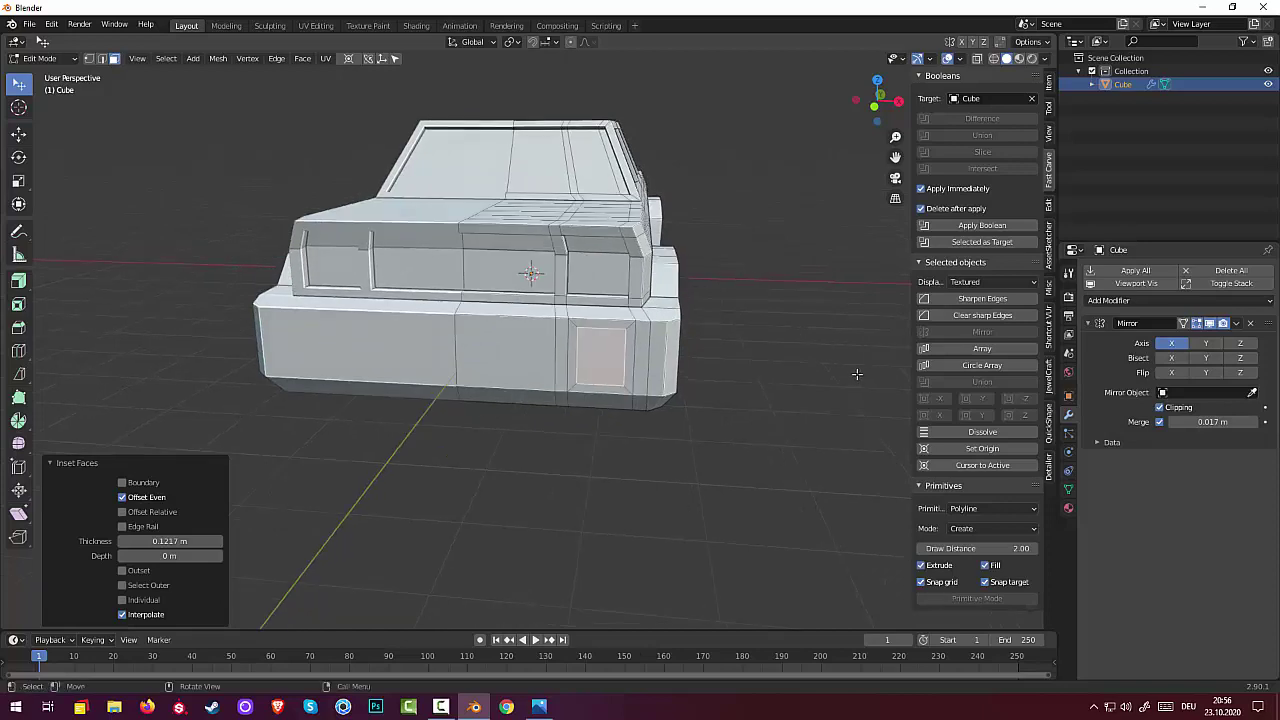
{"action": "key", "text": "ctrl+z"}
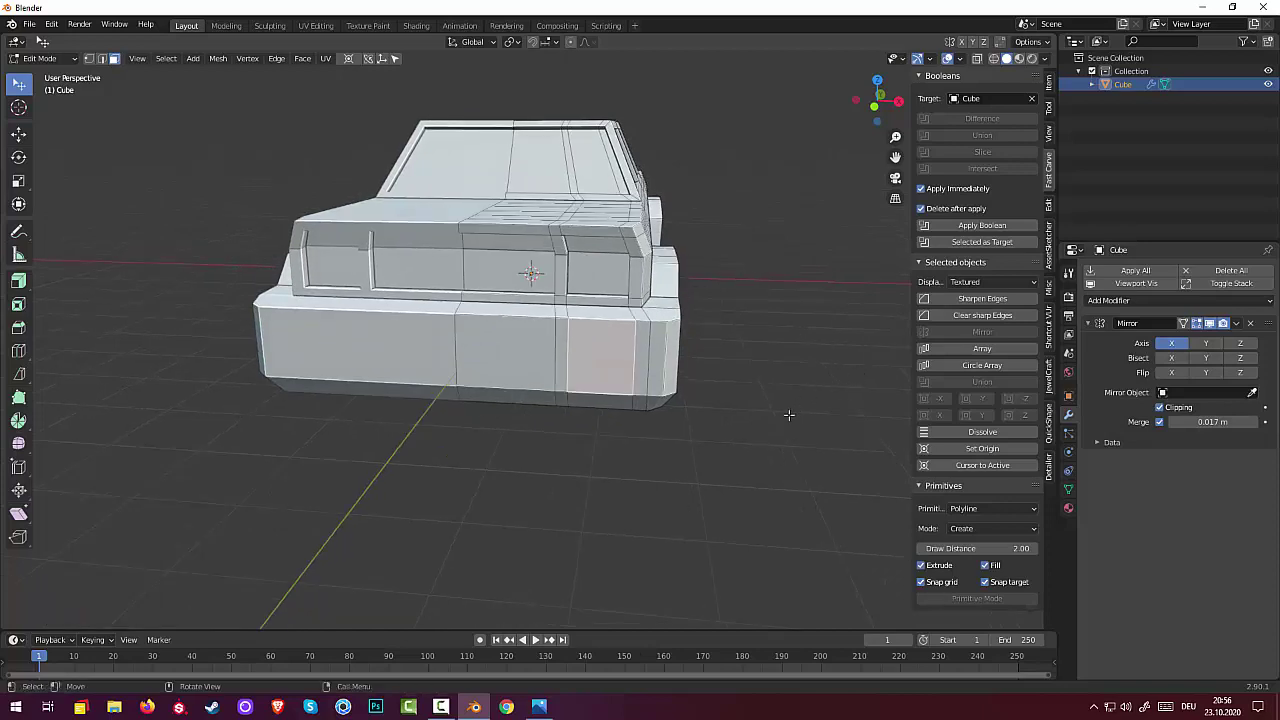
{"action": "mouse_move", "coordinate": [780, 429]}
{"action": "middle_mouse_down"}
{"action": "mouse_move", "coordinate": [770, 448]}
{"action": "mouse_move", "coordinate": [781, 427]}
{"action": "middle_mouse_up"}
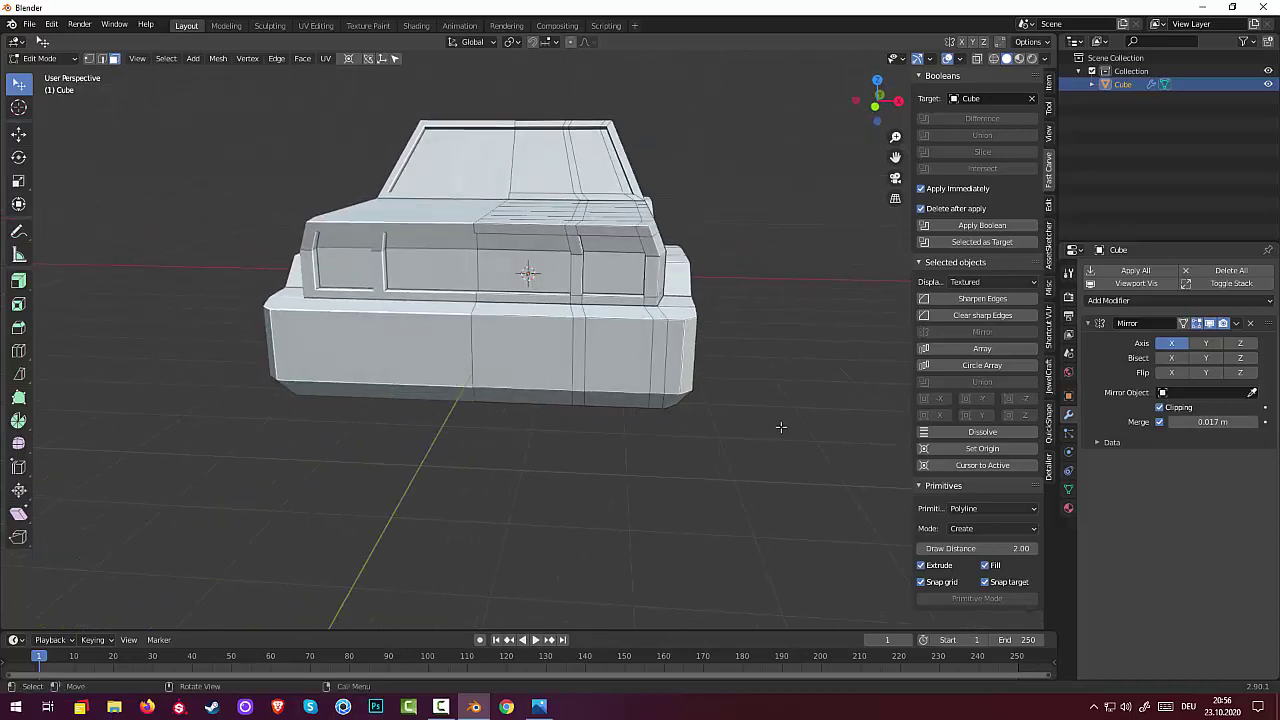
Slice the lower-right bumper face with two horizontal loop cuts, positioning each one.
{"action": "left_click", "coordinate": [588, 333]}
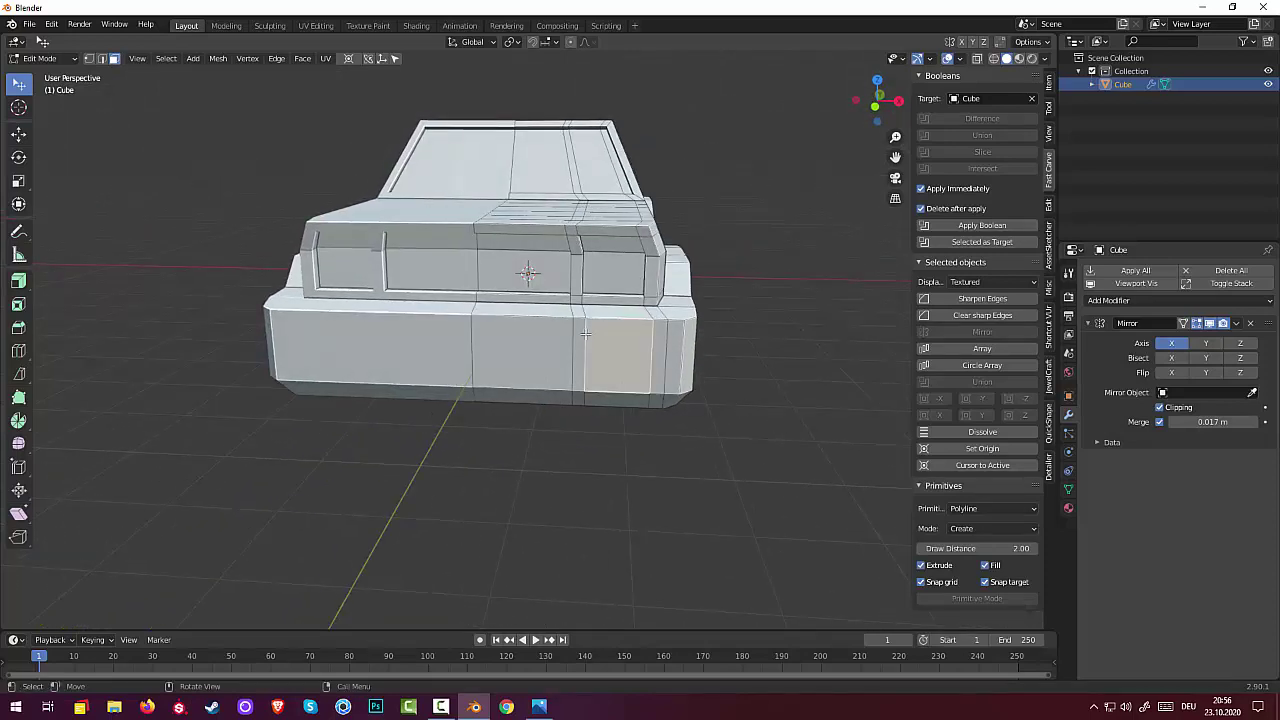
{"action": "key", "text": "ctrl+r"}
{"action": "left_click", "coordinate": [587, 333]}
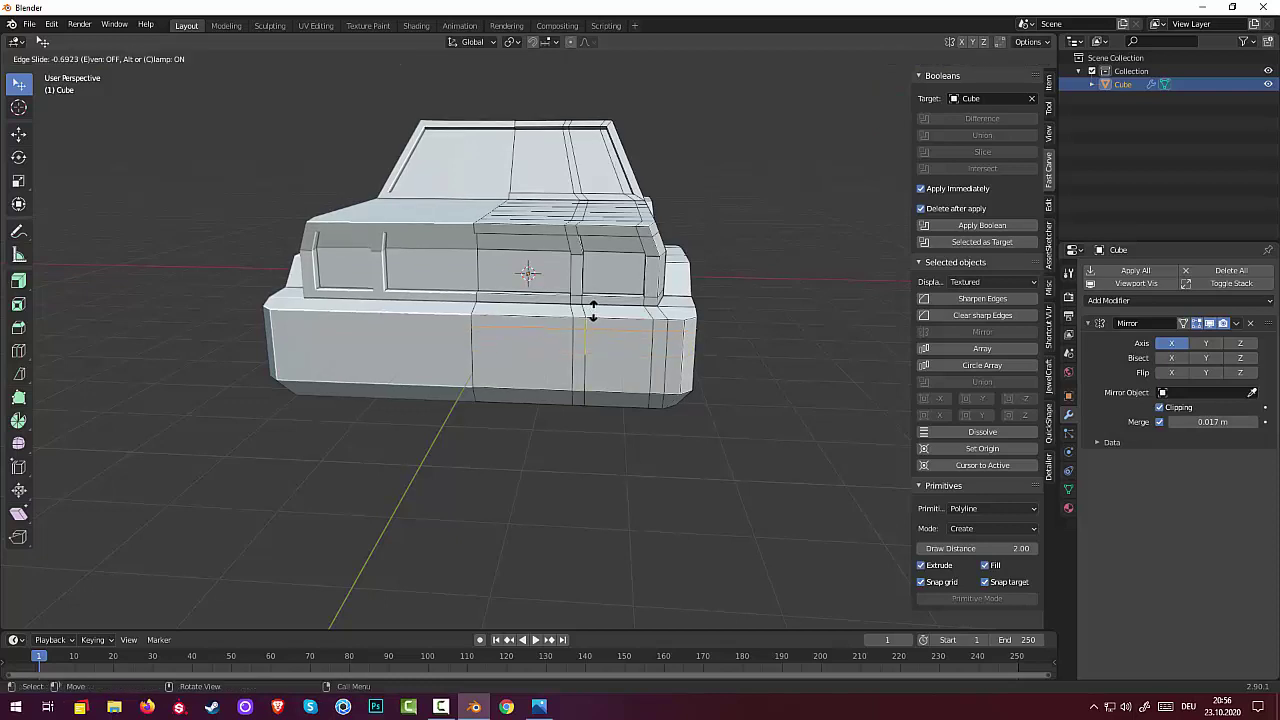
{"action": "left_click", "coordinate": [592, 311]}
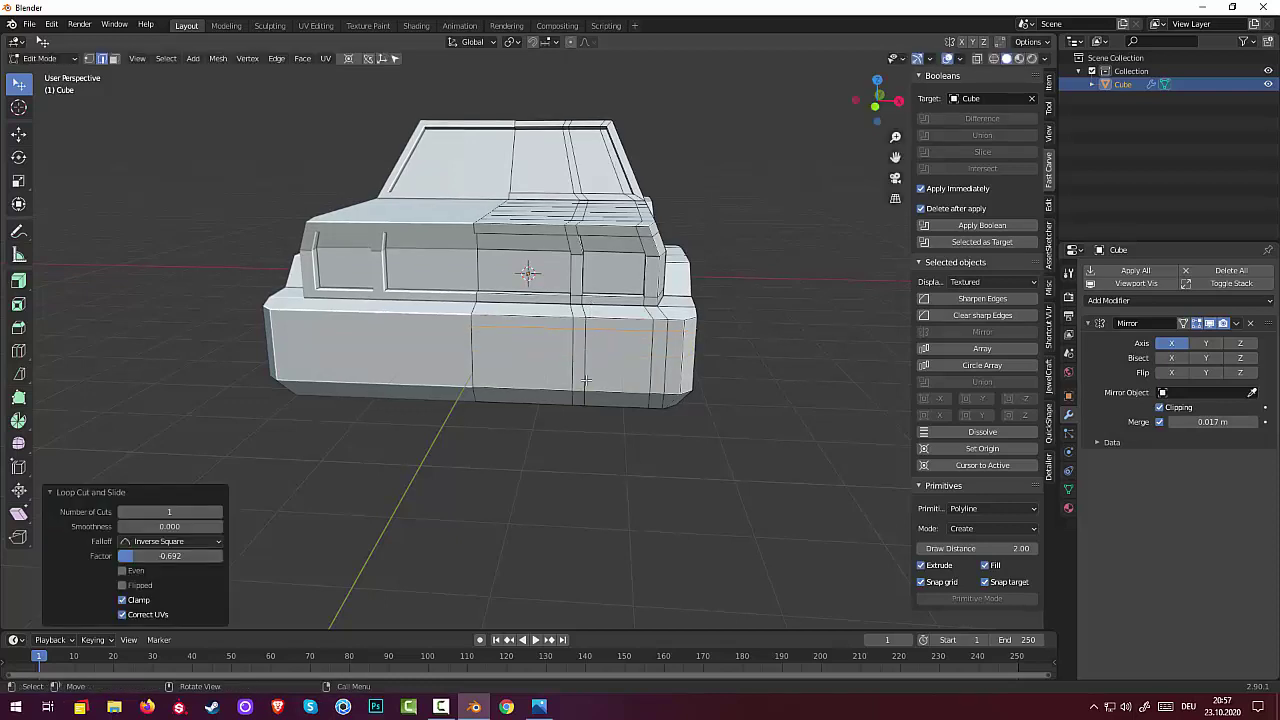
{"action": "key", "text": "ctrl+r"}
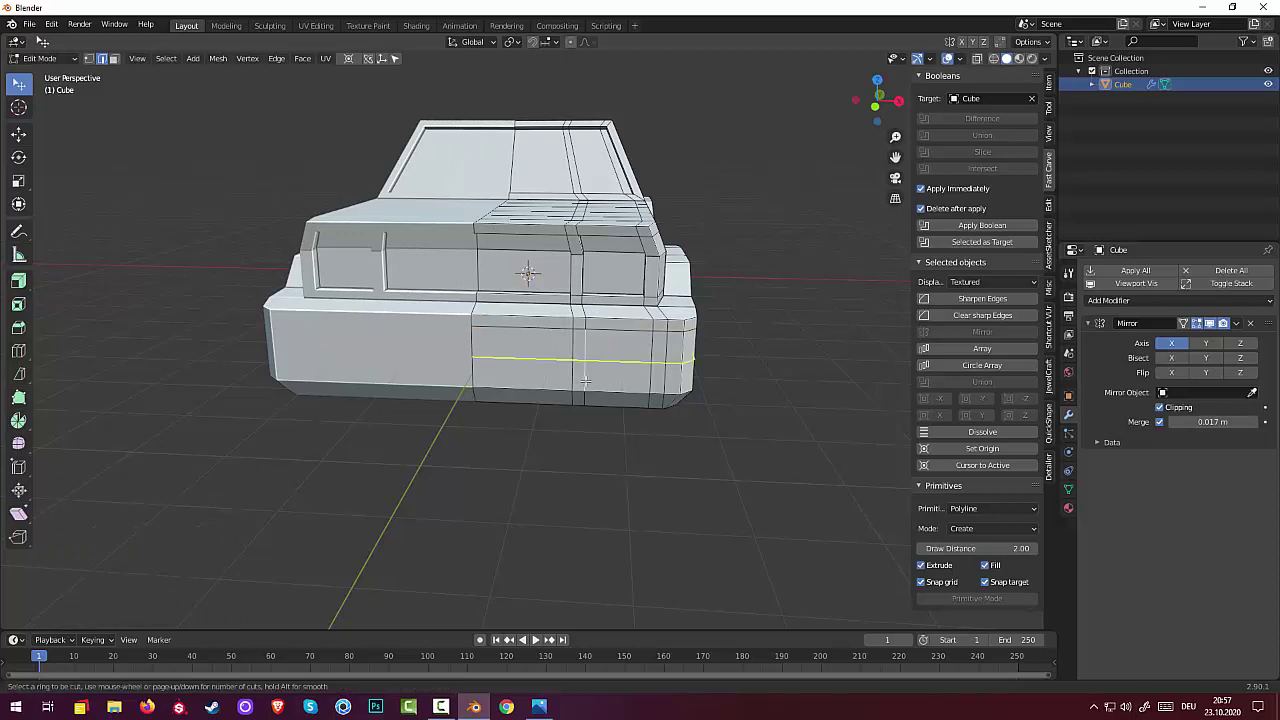
{"action": "left_click", "coordinate": [585, 380]}
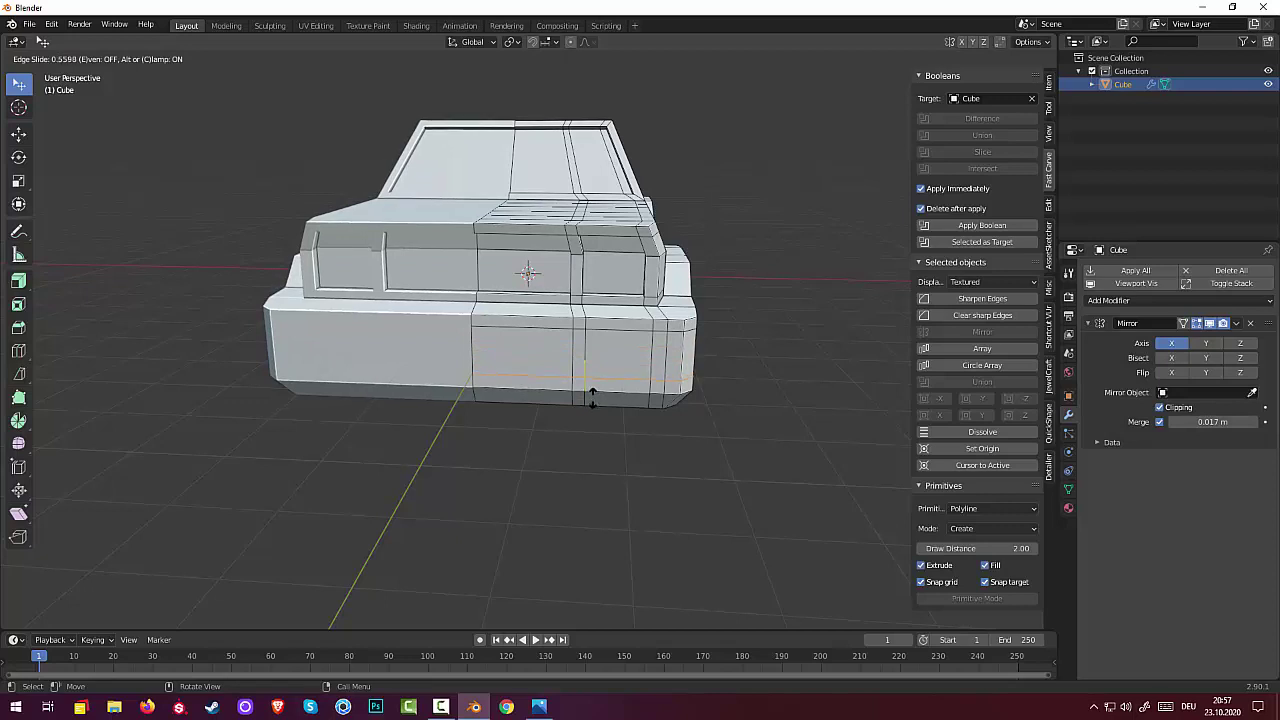
{"action": "left_click", "coordinate": [592, 395]}
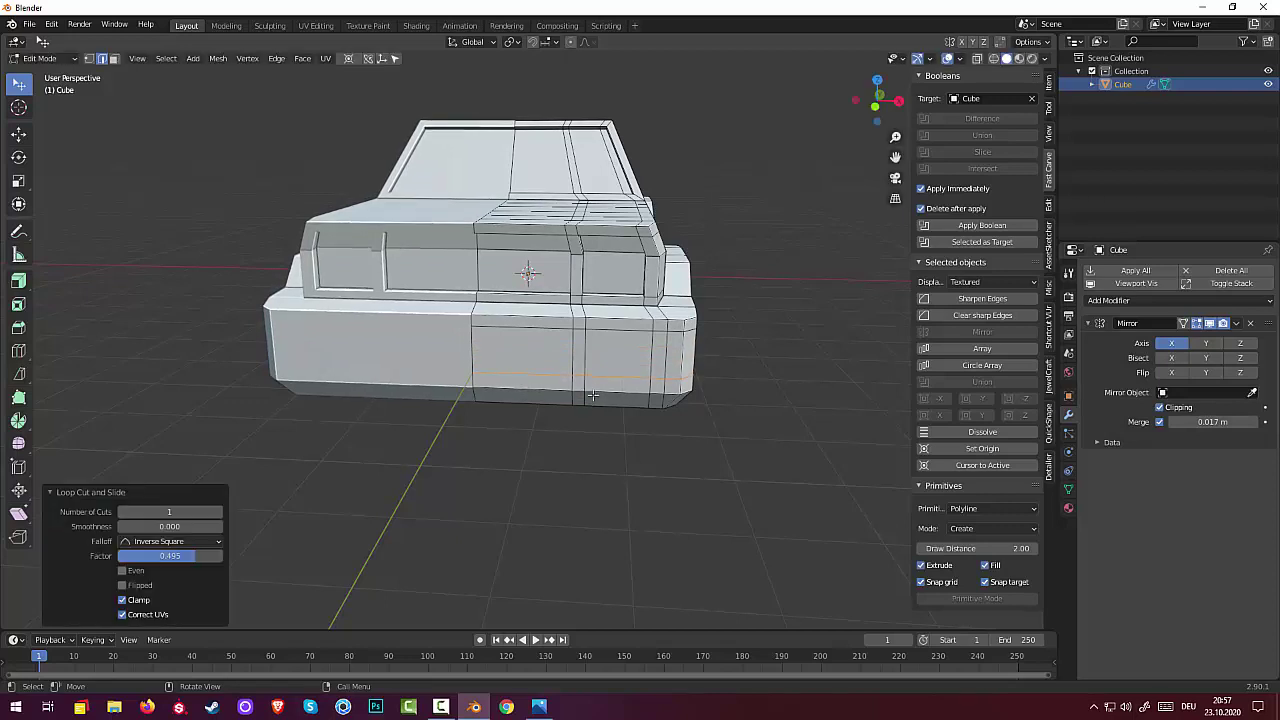
Deselect the loops and select a lower bumper face in face select mode.
{"action": "left_click", "coordinate": [632, 359]}
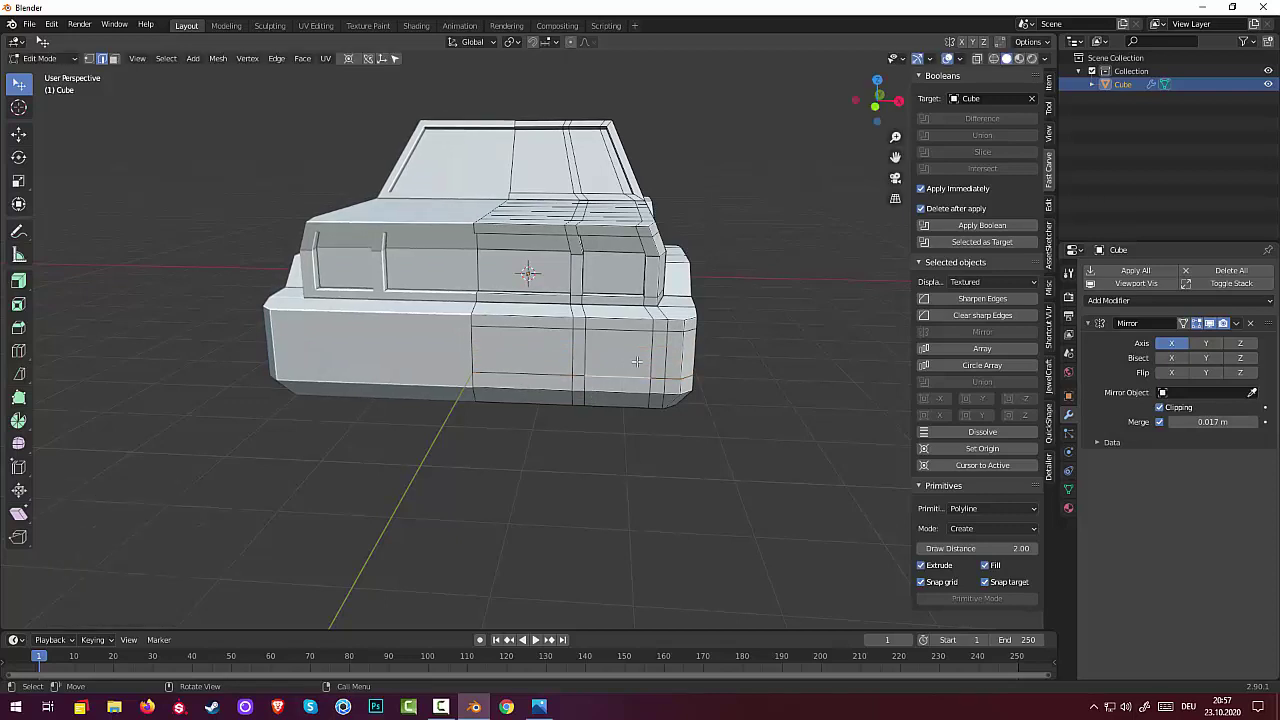
{"action": "left_click", "coordinate": [114, 58]}
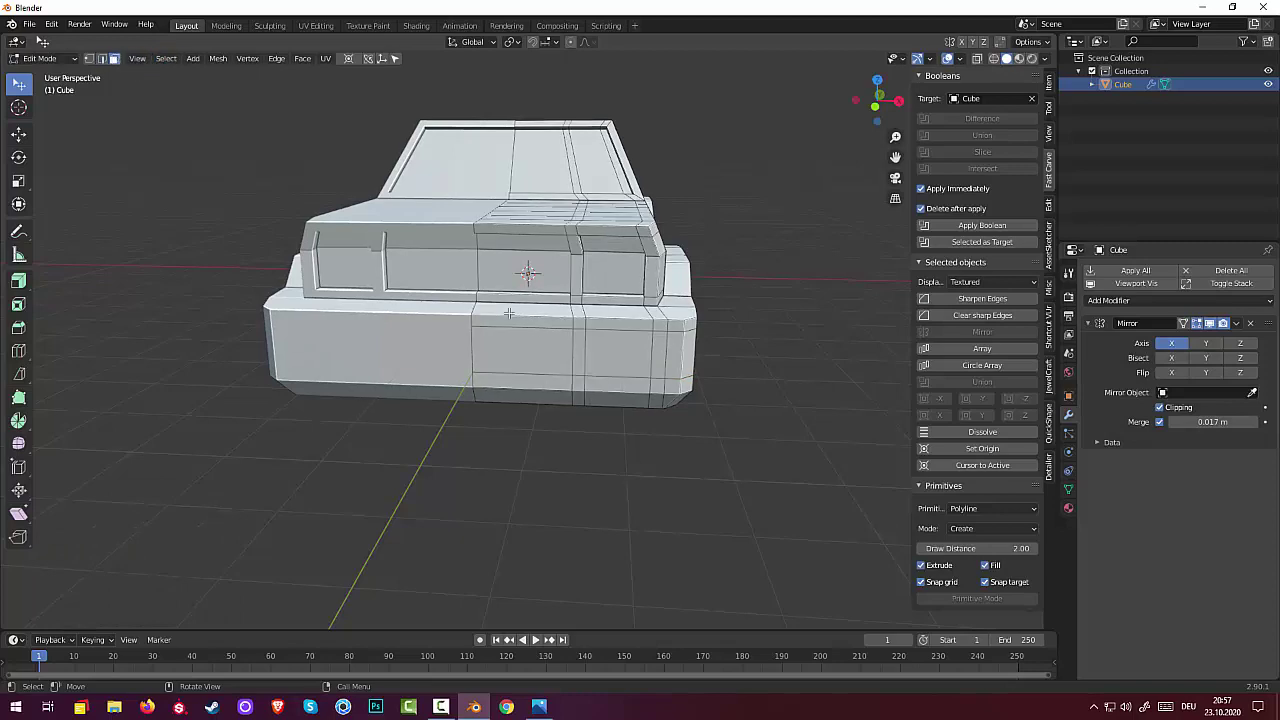
{"action": "left_click", "coordinate": [643, 362]}
{"action": "middle_click_drag", "start_coordinate": [766, 380], "coordinate": [730, 394]}
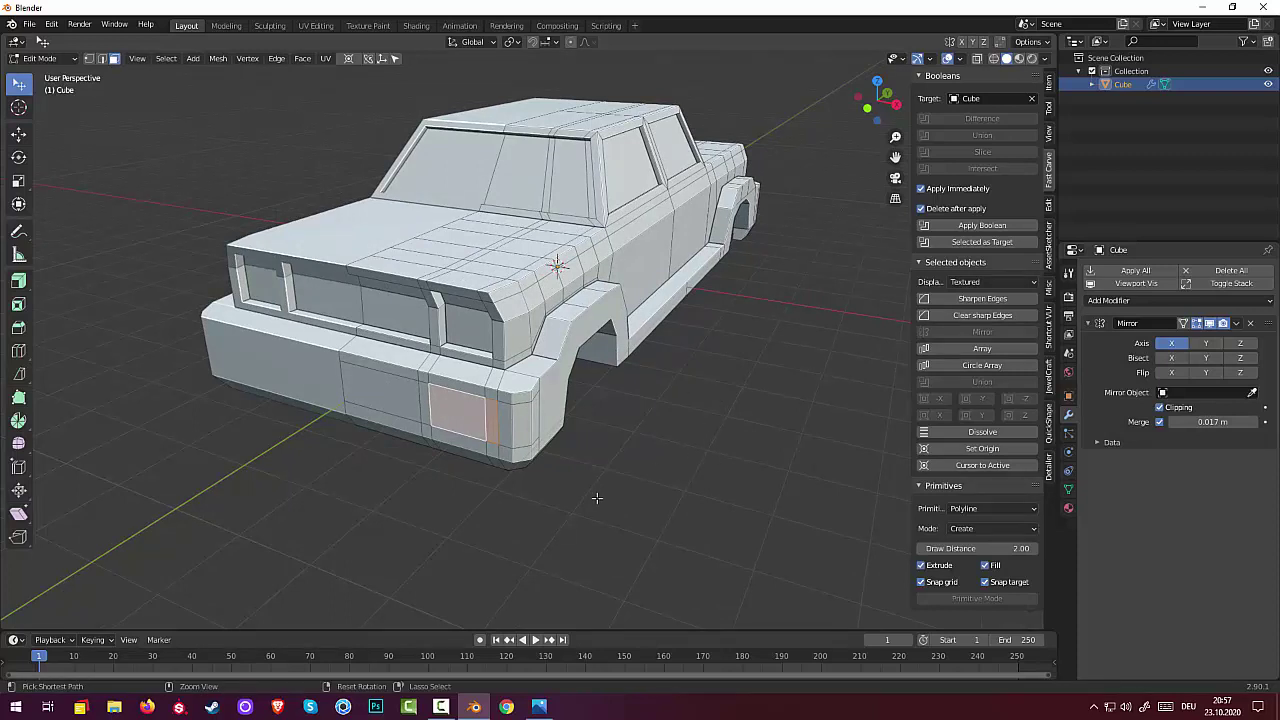
Undo back to the earlier bumper state and bring up the Shift+A Add Mesh menu.
{"action": "key", "text": "ctrl+z"}
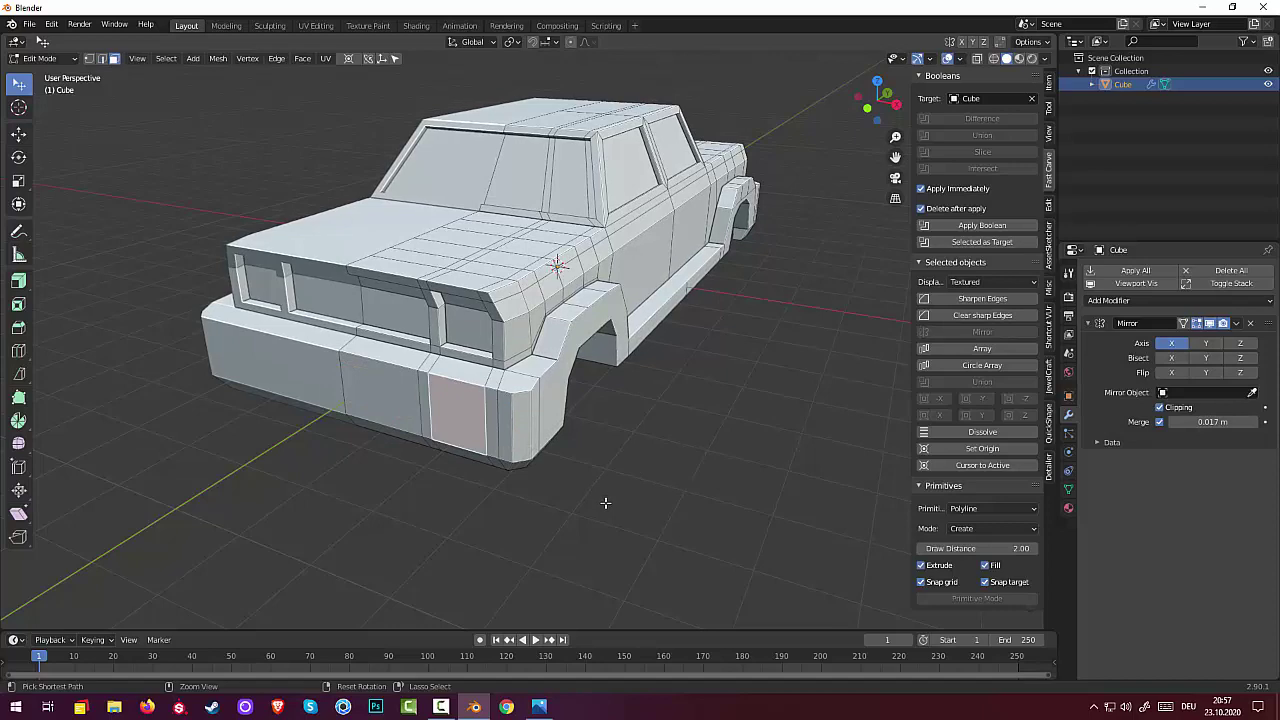
{"action": "key", "text": "ctrl+z"}
{"action": "key", "text": "ctrl+z"}
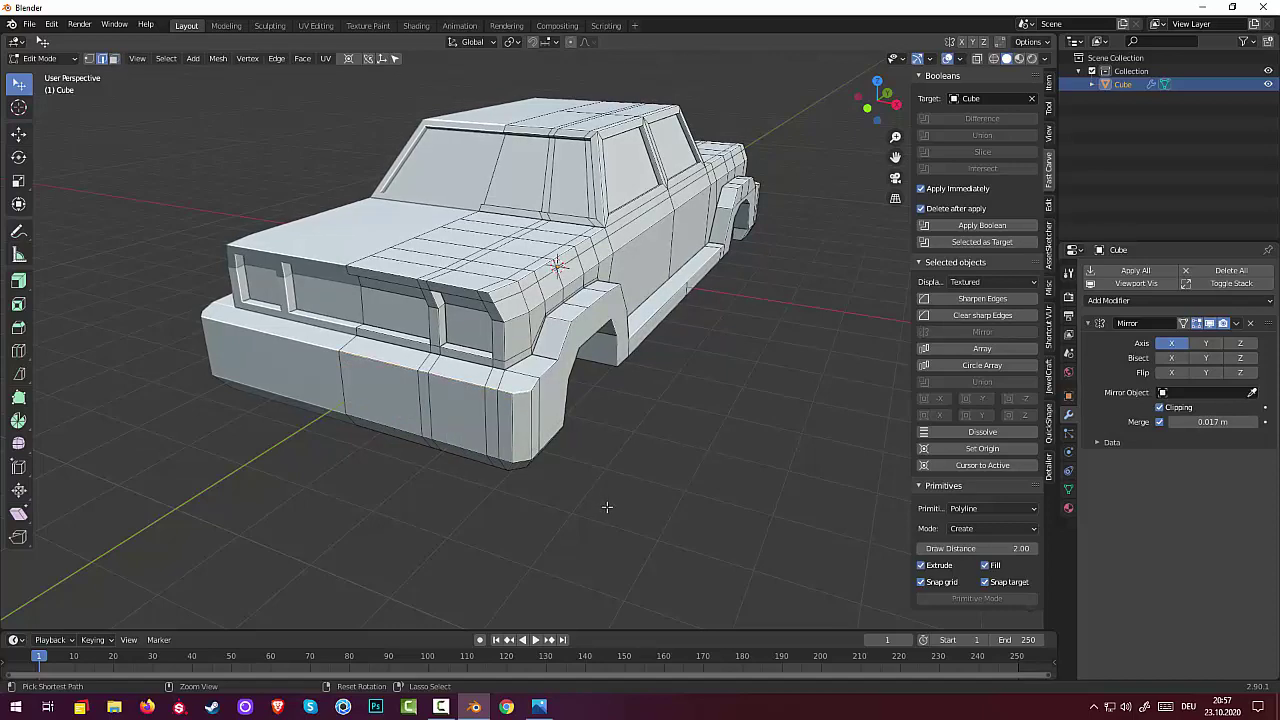
{"action": "middle_click_drag", "start_coordinate": [651, 508], "coordinate": [685, 507]}
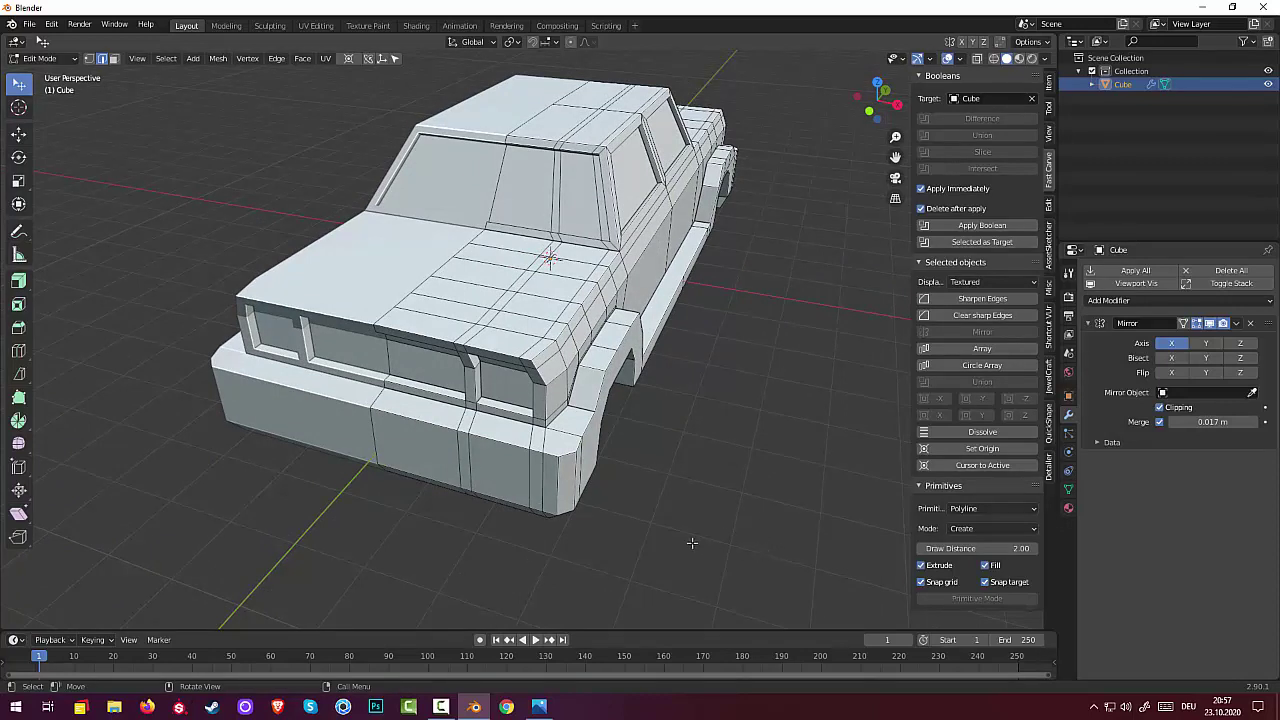
{"action": "key", "text": "shift+a"}
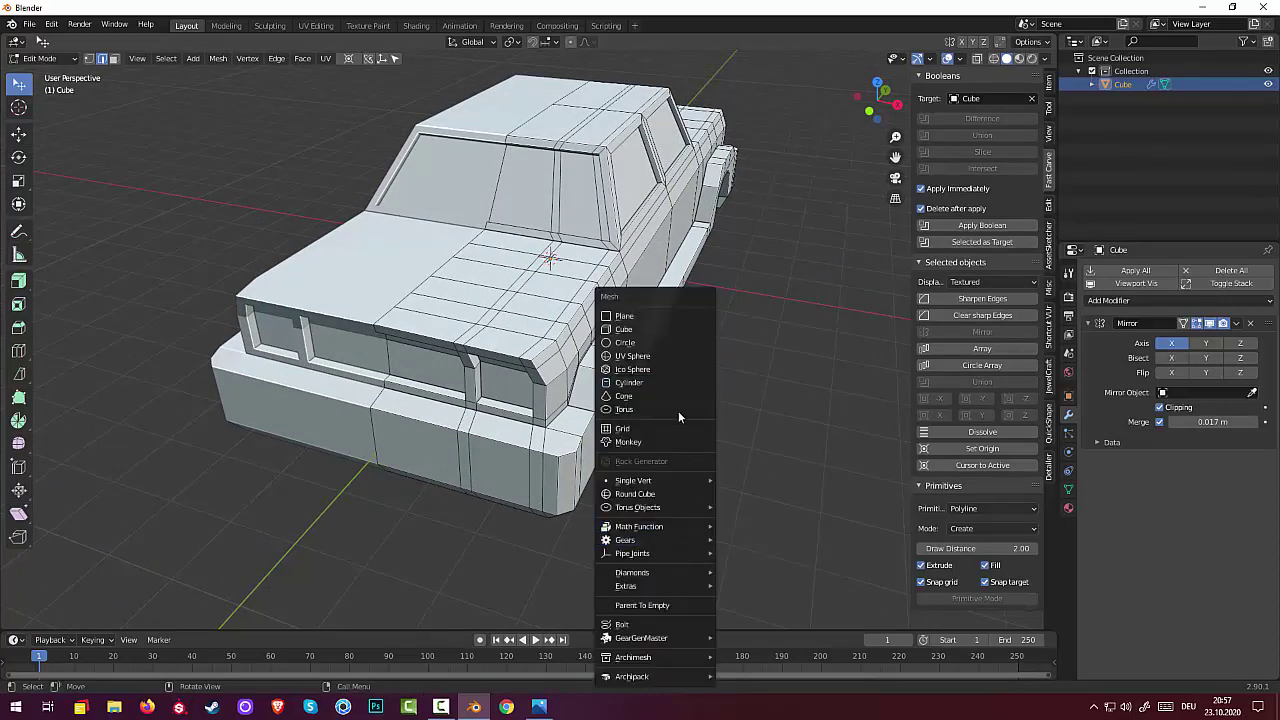
Add a 2 m cube and move it -9.0375 m along Y in front of the car's nose.
{"action": "left_click", "coordinate": [651, 329]}
{"action": "mouse_move", "coordinate": [651, 330]}
{"action": "middle_mouse_down"}
{"action": "mouse_move", "coordinate": [718, 245]}
{"action": "mouse_move", "coordinate": [697, 306]}
{"action": "mouse_move", "coordinate": [714, 374]}
{"action": "mouse_move", "coordinate": [567, 343]}
{"action": "middle_mouse_up"}
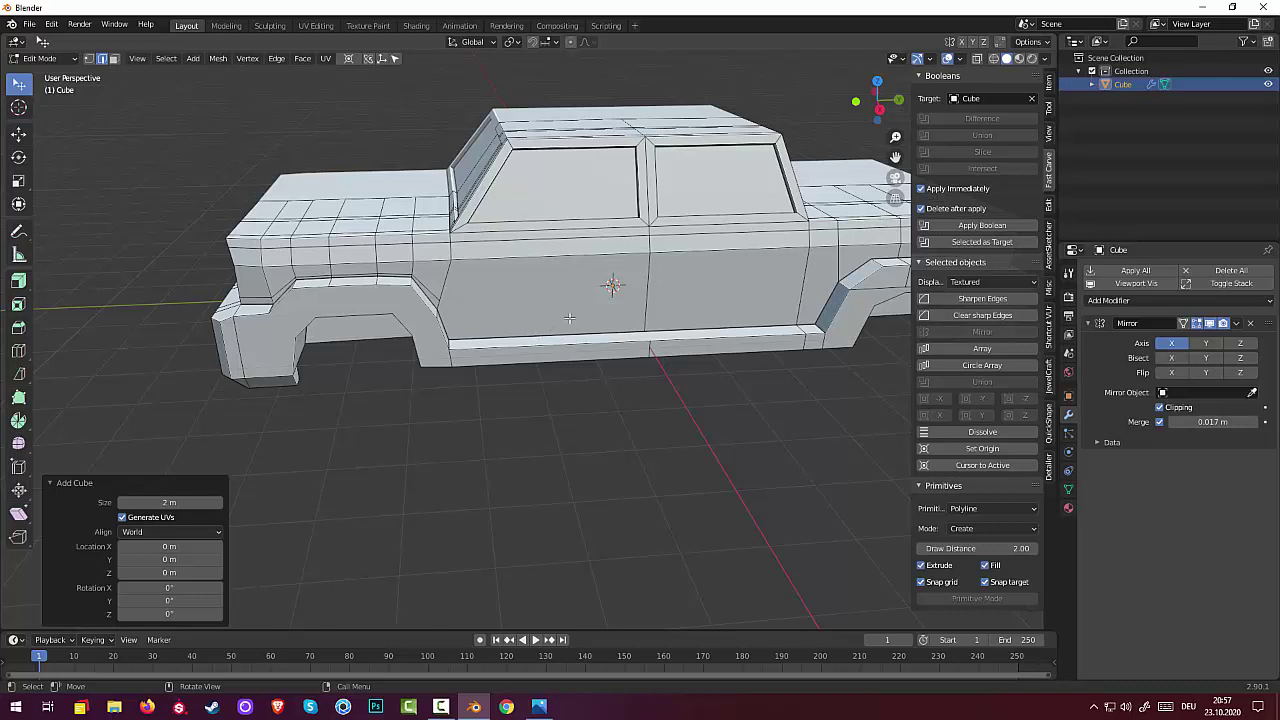
{"action": "key", "text": "g"}
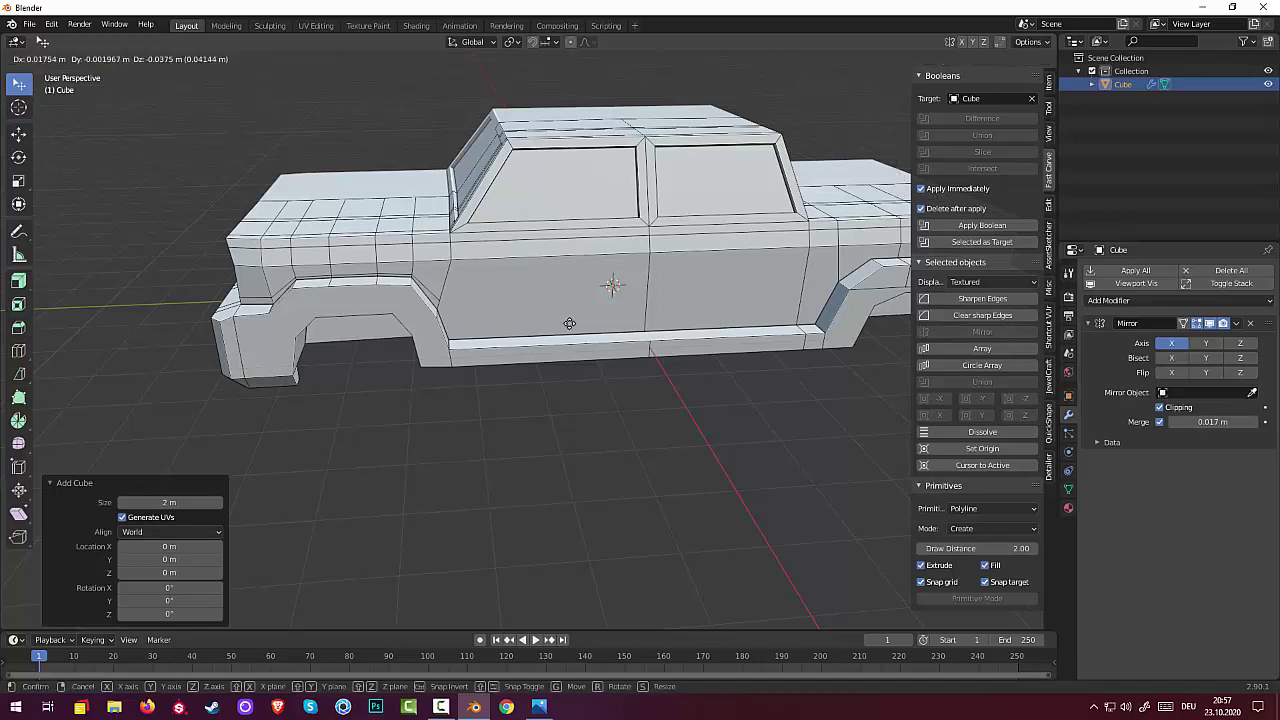
{"action": "key", "text": "y"}
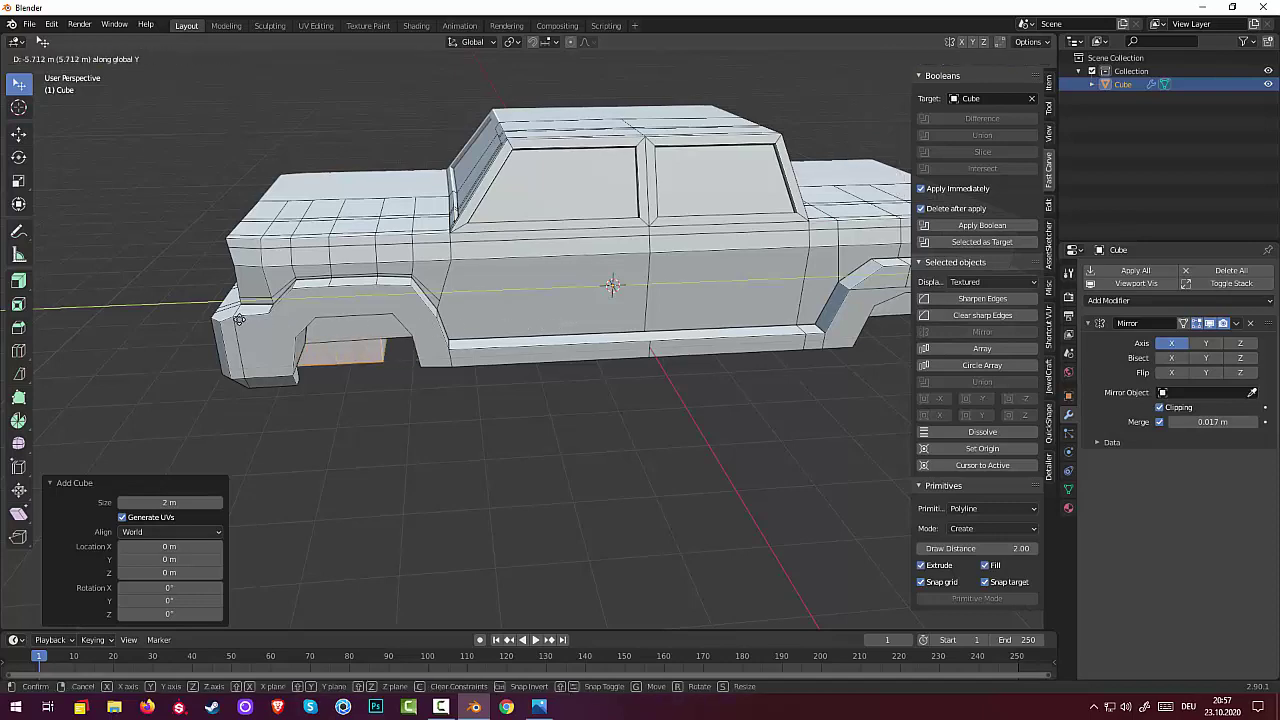
{"action": "left_click", "coordinate": [112, 317]}
{"action": "mouse_move", "coordinate": [112, 317]}
{"action": "middle_mouse_down"}
{"action": "mouse_move", "coordinate": [522, 368]}
{"action": "mouse_move", "coordinate": [469, 405]}
{"action": "middle_mouse_up"}
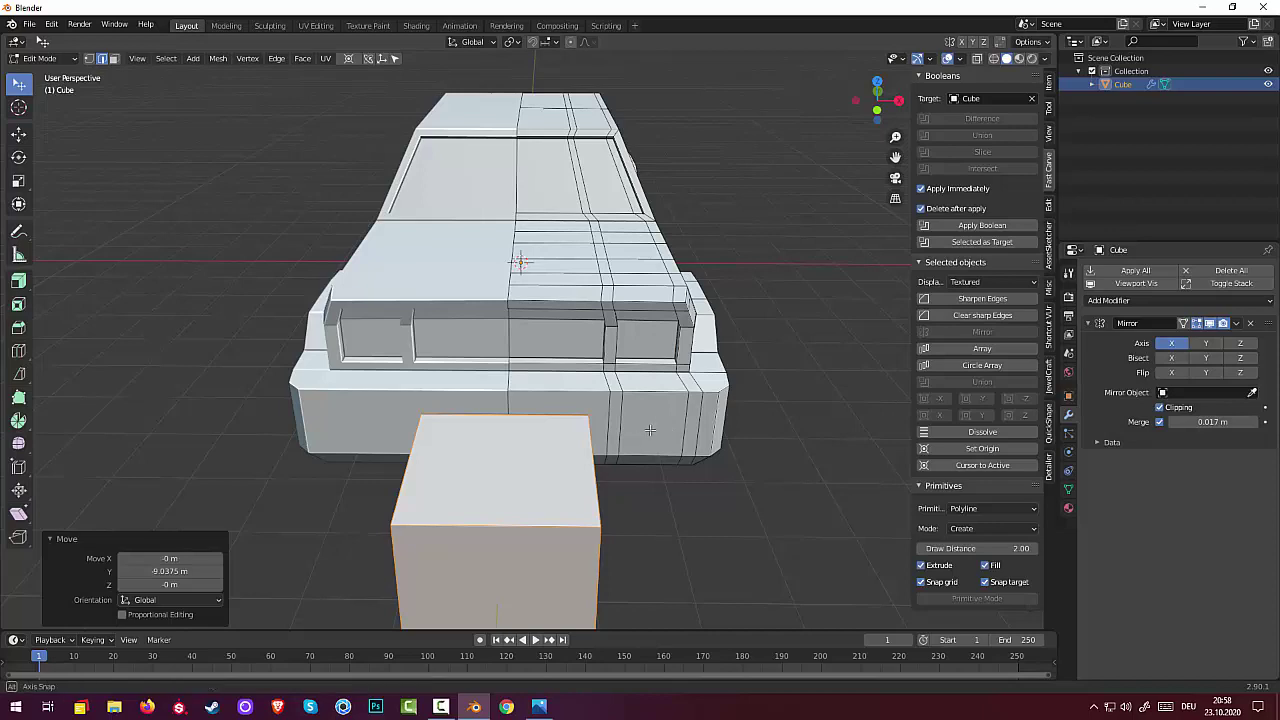
Shrink the new cube uniformly to a small block at scale 0.098.
{"action": "mouse_move", "coordinate": [650, 430]}
{"action": "middle_mouse_down"}
{"action": "mouse_move", "coordinate": [600, 423]}
{"action": "mouse_move", "coordinate": [594, 404]}
{"action": "mouse_move", "coordinate": [600, 423]}
{"action": "mouse_move", "coordinate": [636, 420]}
{"action": "mouse_move", "coordinate": [637, 460]}
{"action": "middle_mouse_up"}
{"action": "key", "text": "s"}
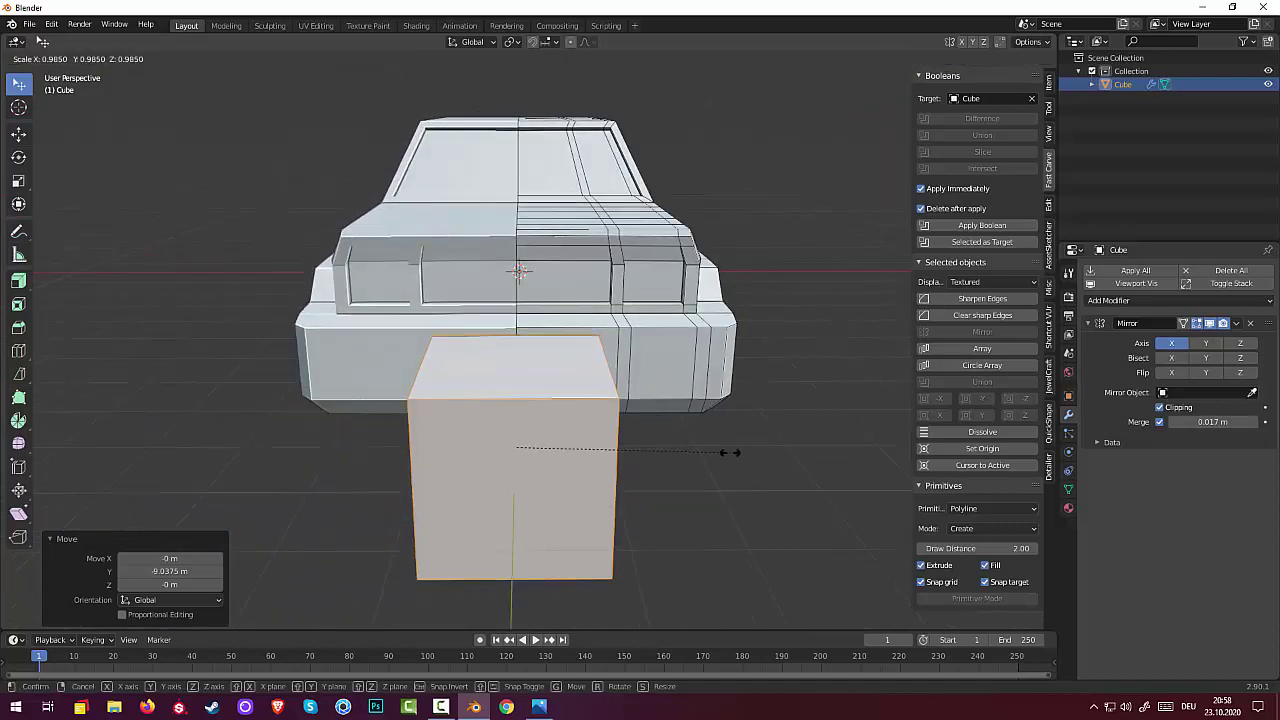
{"action": "left_click", "coordinate": [535, 438]}
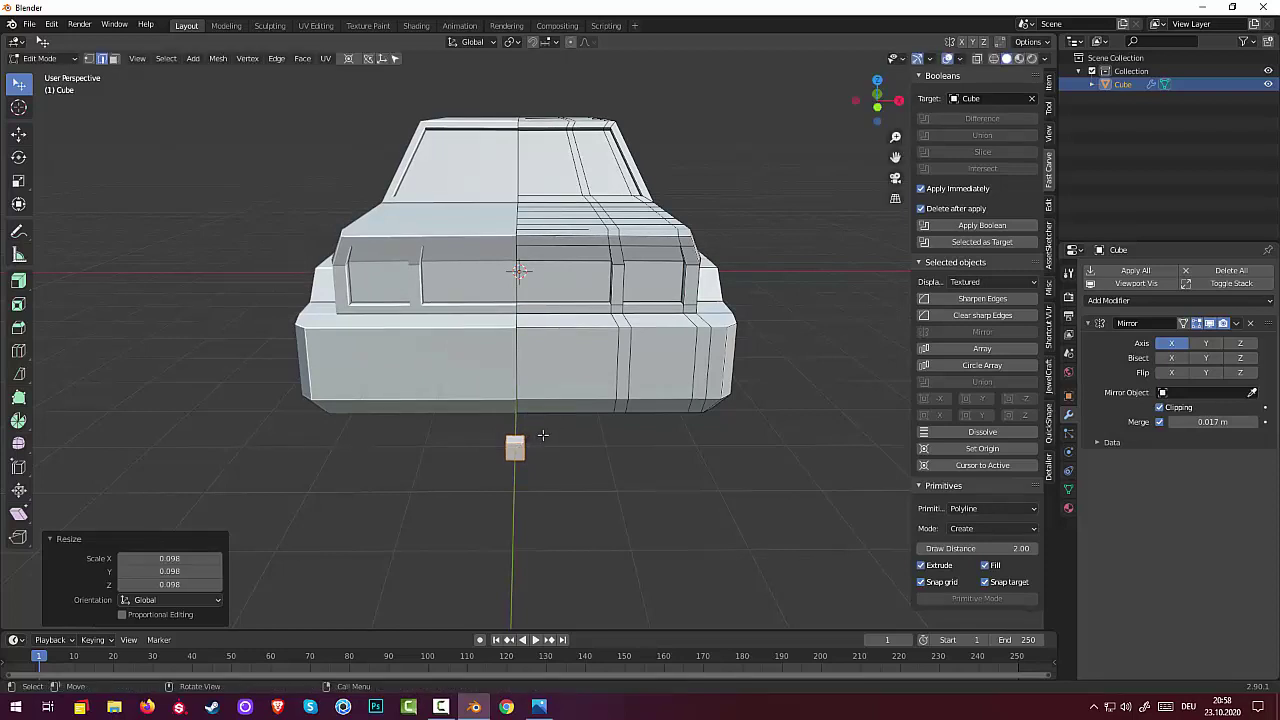
Stretch the block 8.375× along X and 1.477× along Z into a flat bar.
{"action": "key", "text": "s"}
{"action": "key", "text": "x"}
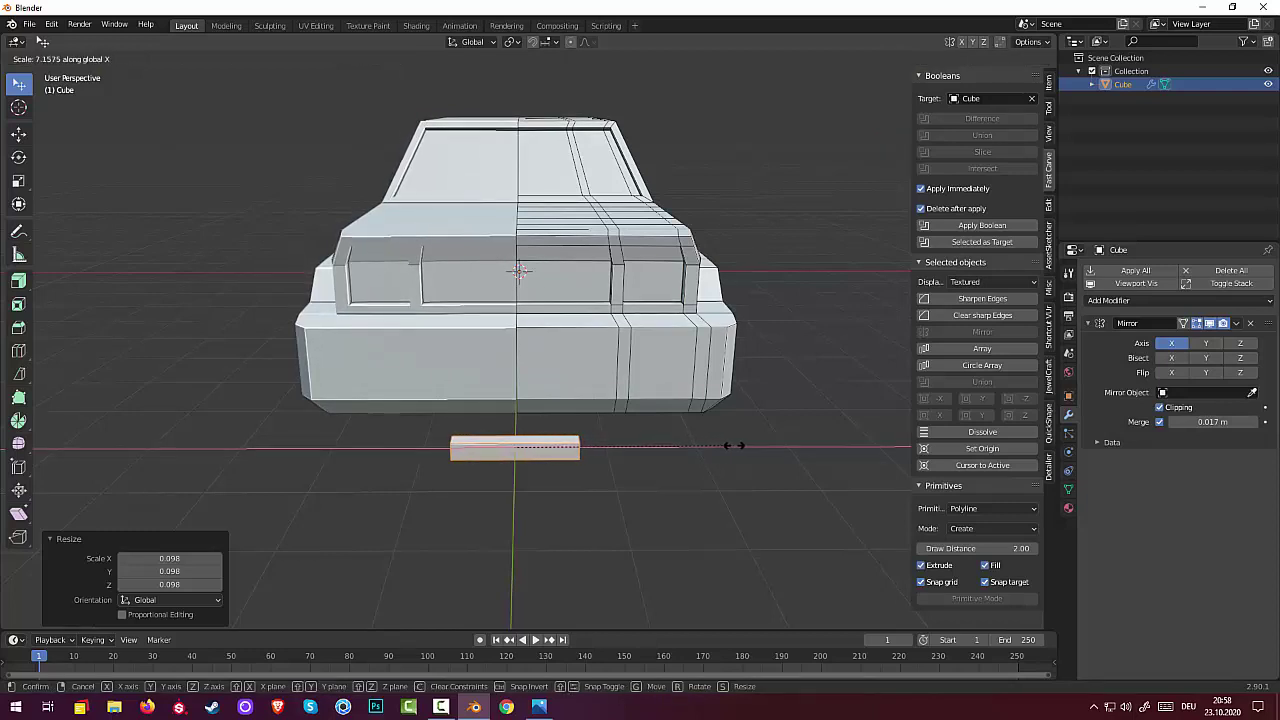
{"action": "left_click", "coordinate": [766, 440]}
{"action": "mouse_move", "coordinate": [717, 435]}
{"action": "middle_mouse_down"}
{"action": "mouse_move", "coordinate": [686, 403]}
{"action": "mouse_move", "coordinate": [700, 400]}
{"action": "middle_mouse_up"}
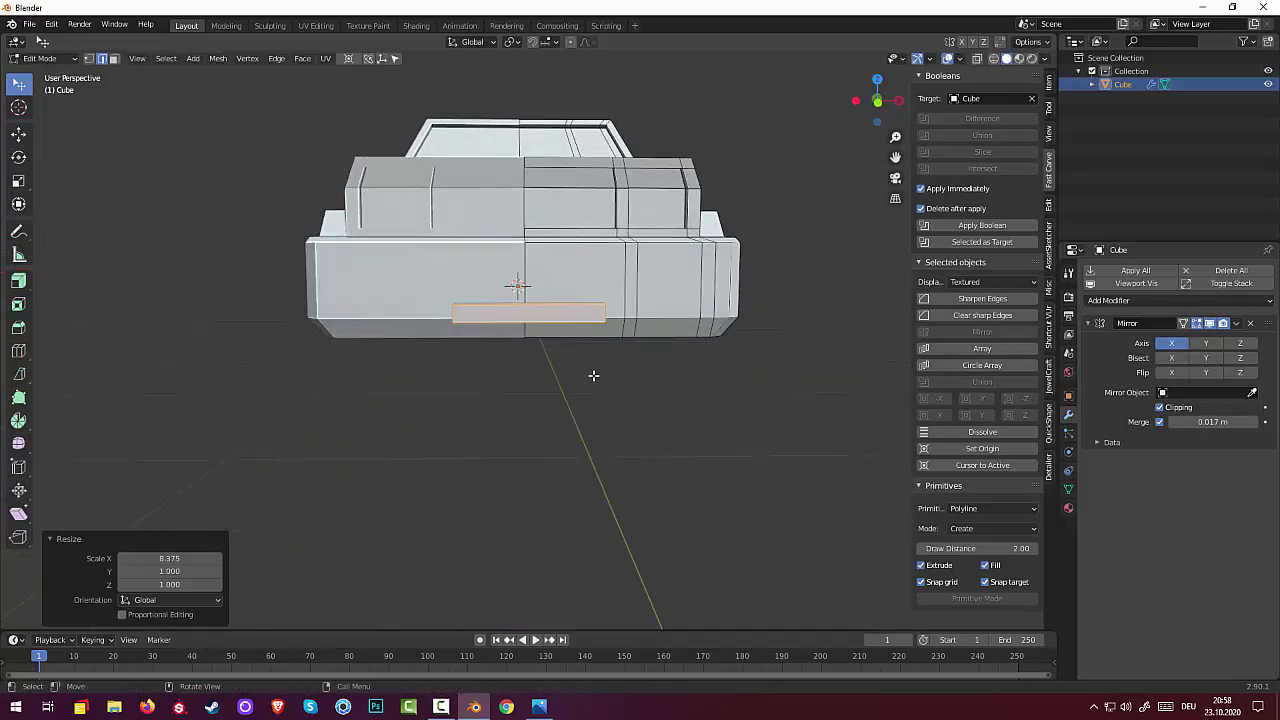
{"action": "key", "text": "s"}
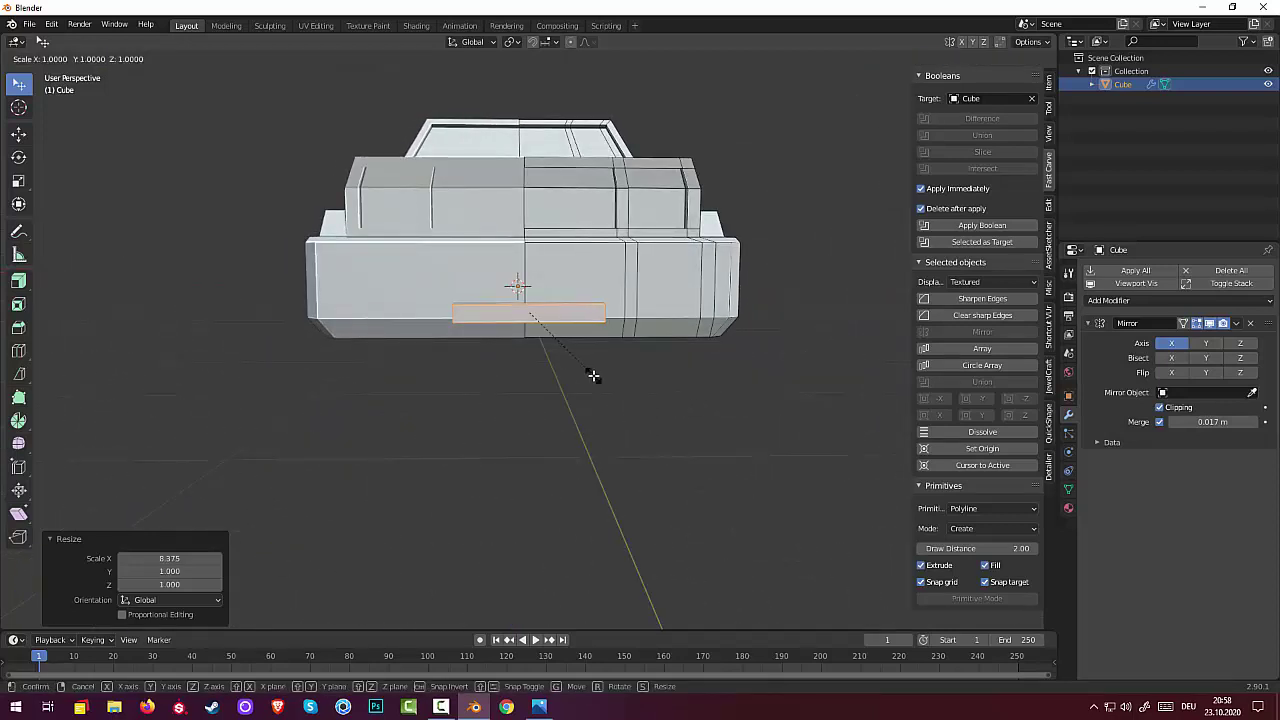
{"action": "key", "text": "z"}
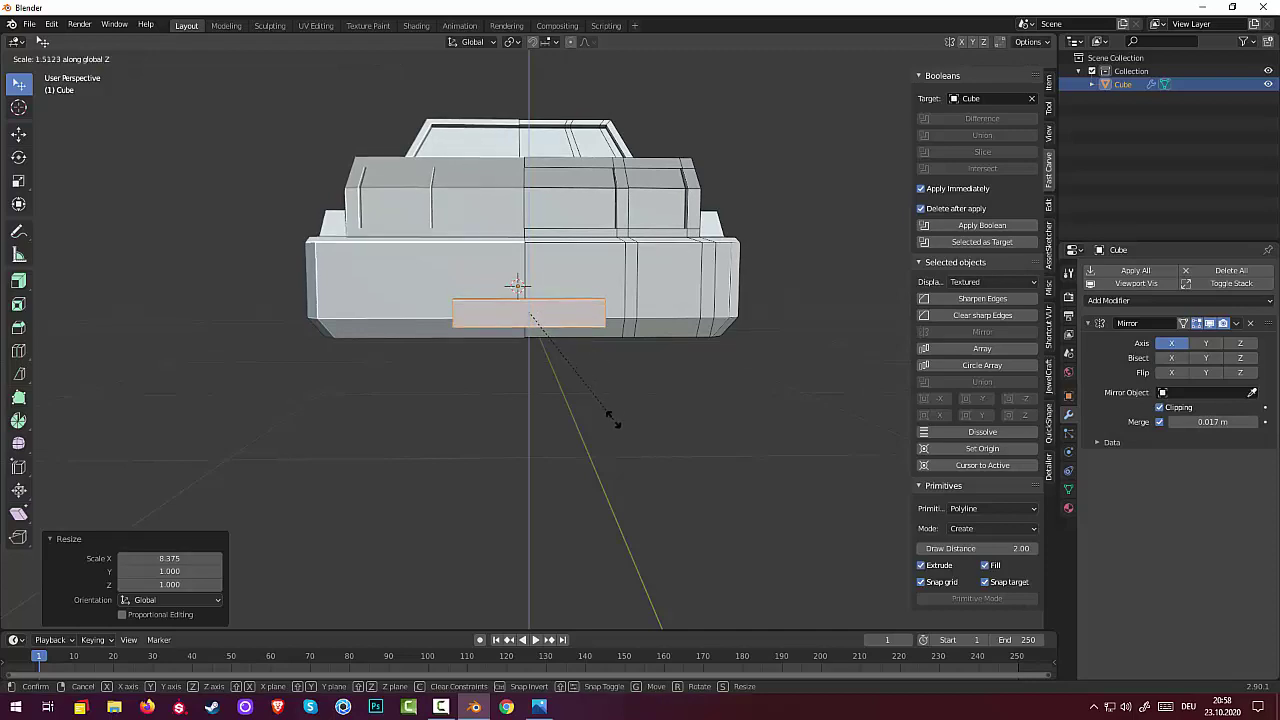
{"action": "left_click", "coordinate": [618, 416]}
{"action": "mouse_move", "coordinate": [626, 417]}
{"action": "middle_mouse_down"}
{"action": "mouse_move", "coordinate": [609, 457]}
{"action": "mouse_move", "coordinate": [544, 456]}
{"action": "middle_mouse_up"}
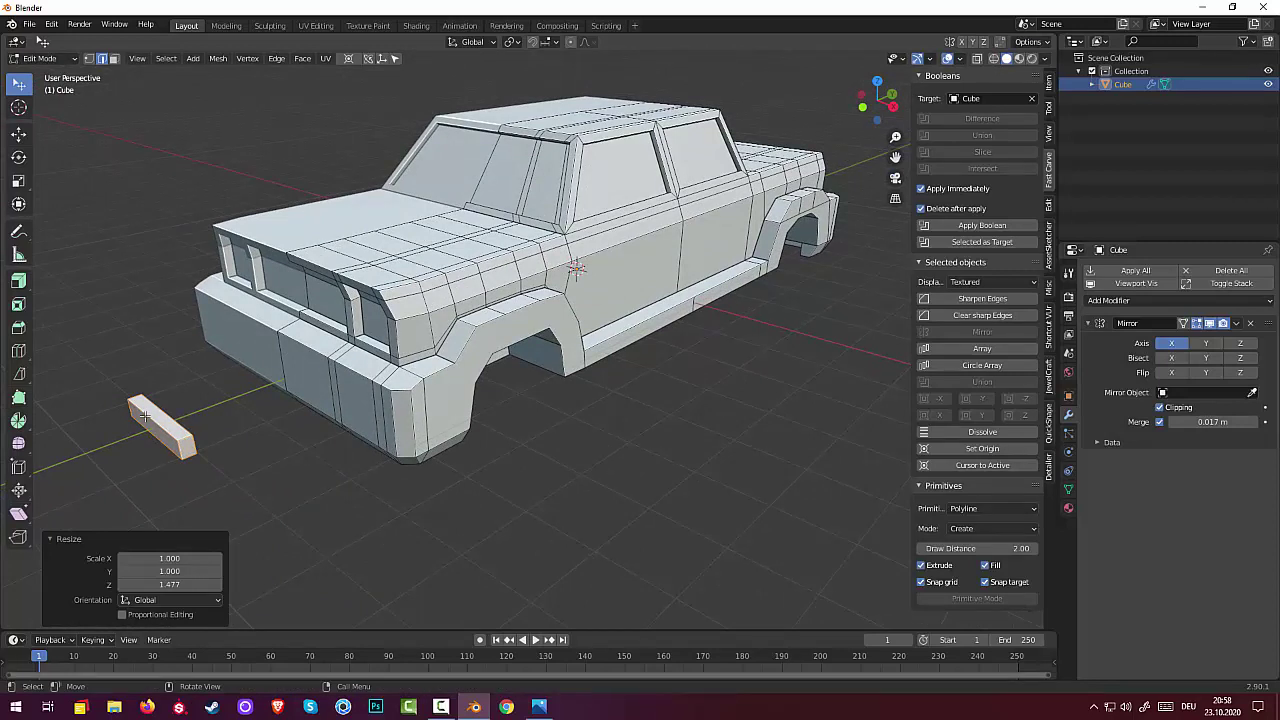
{"action": "key", "text": "g"}
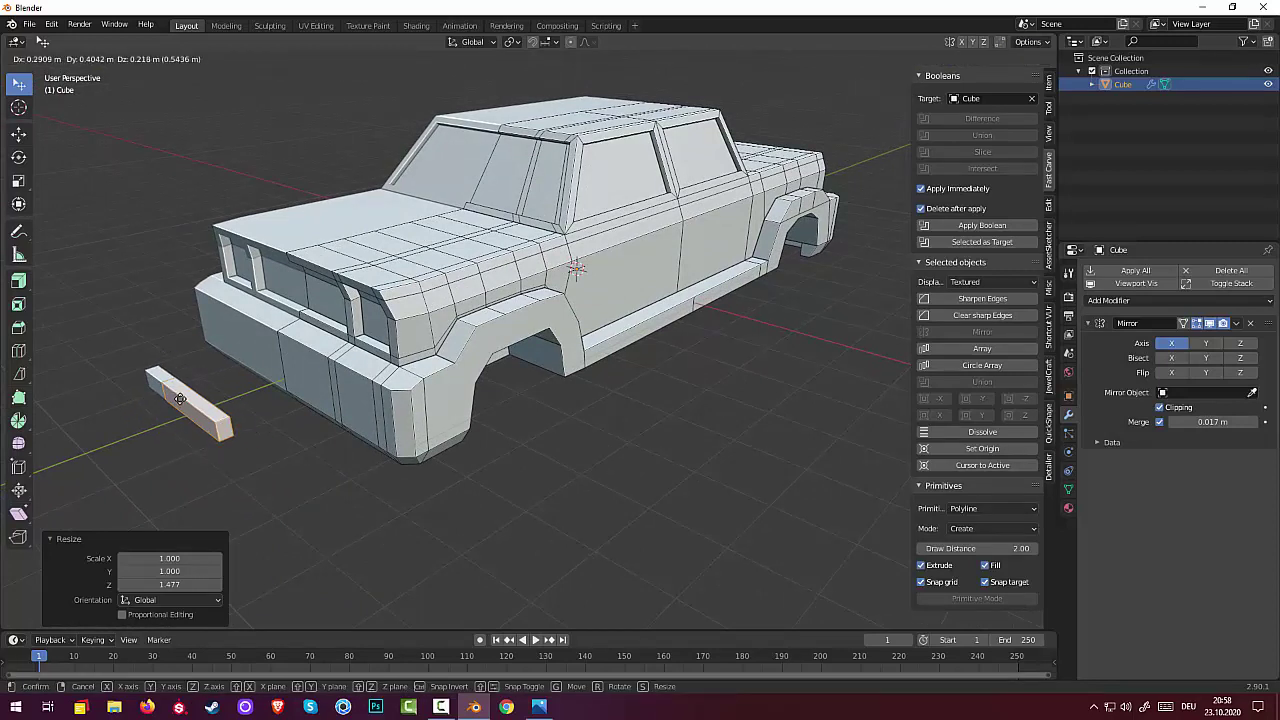
Slide the bar 1.8784 m along Y so it sits under the front bumper.
{"action": "left_click", "coordinate": [161, 419]}
{"action": "mouse_move", "coordinate": [214, 414]}
{"action": "middle_mouse_down"}
{"action": "mouse_move", "coordinate": [309, 386]}
{"action": "mouse_move", "coordinate": [292, 409]}
{"action": "middle_mouse_up"}
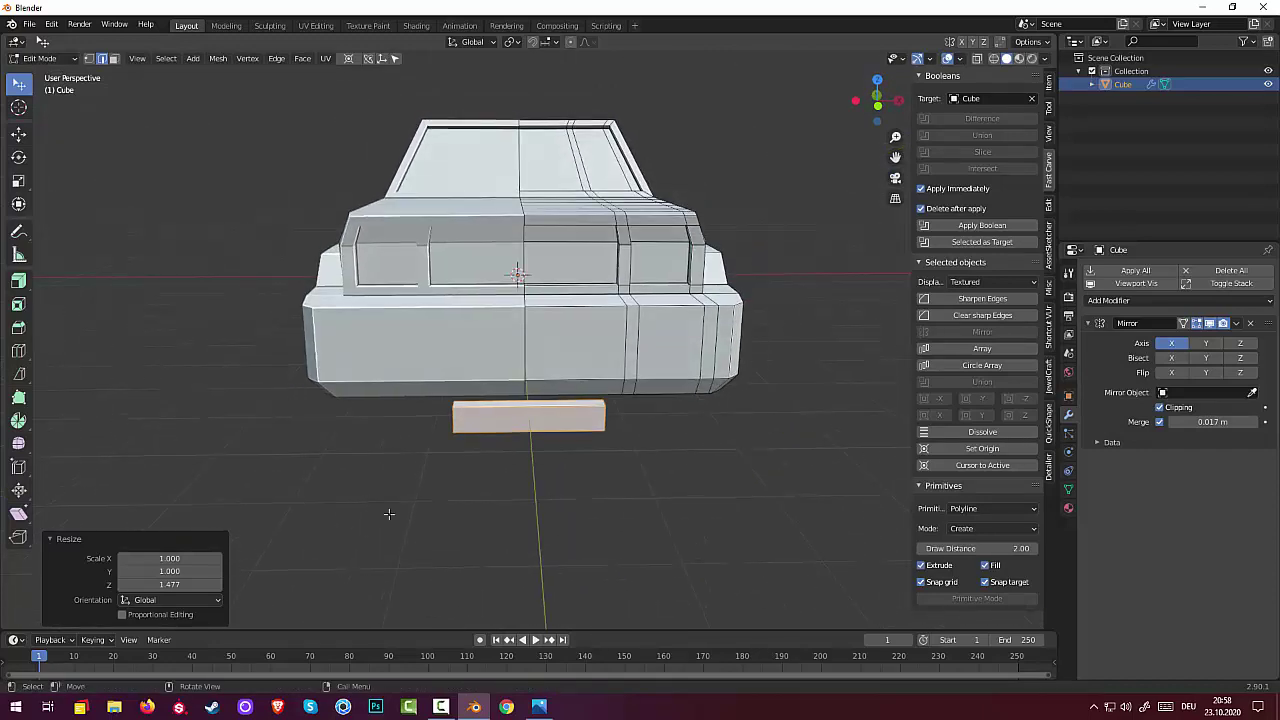
{"action": "mouse_move", "coordinate": [500, 525]}
{"action": "middle_mouse_down"}
{"action": "mouse_move", "coordinate": [484, 547]}
{"action": "mouse_move", "coordinate": [443, 531]}
{"action": "mouse_move", "coordinate": [380, 466]}
{"action": "middle_mouse_up"}
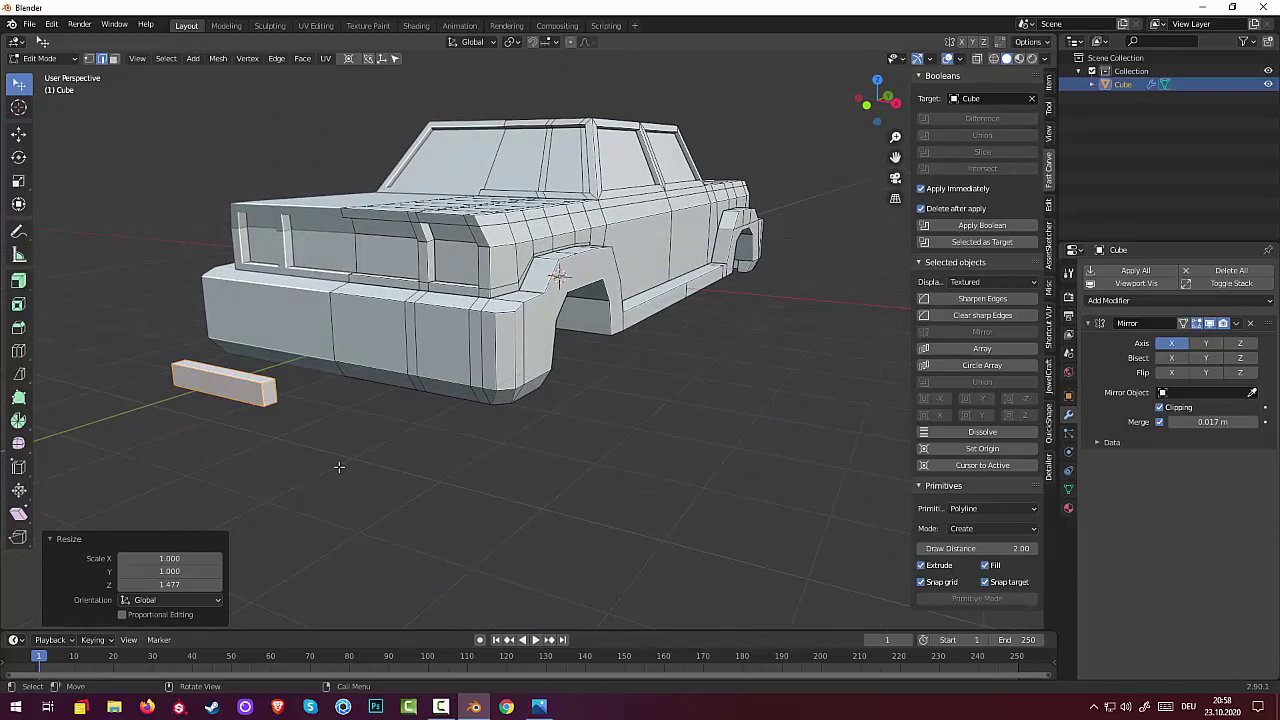
{"action": "key", "text": "g"}
{"action": "key", "text": "y"}
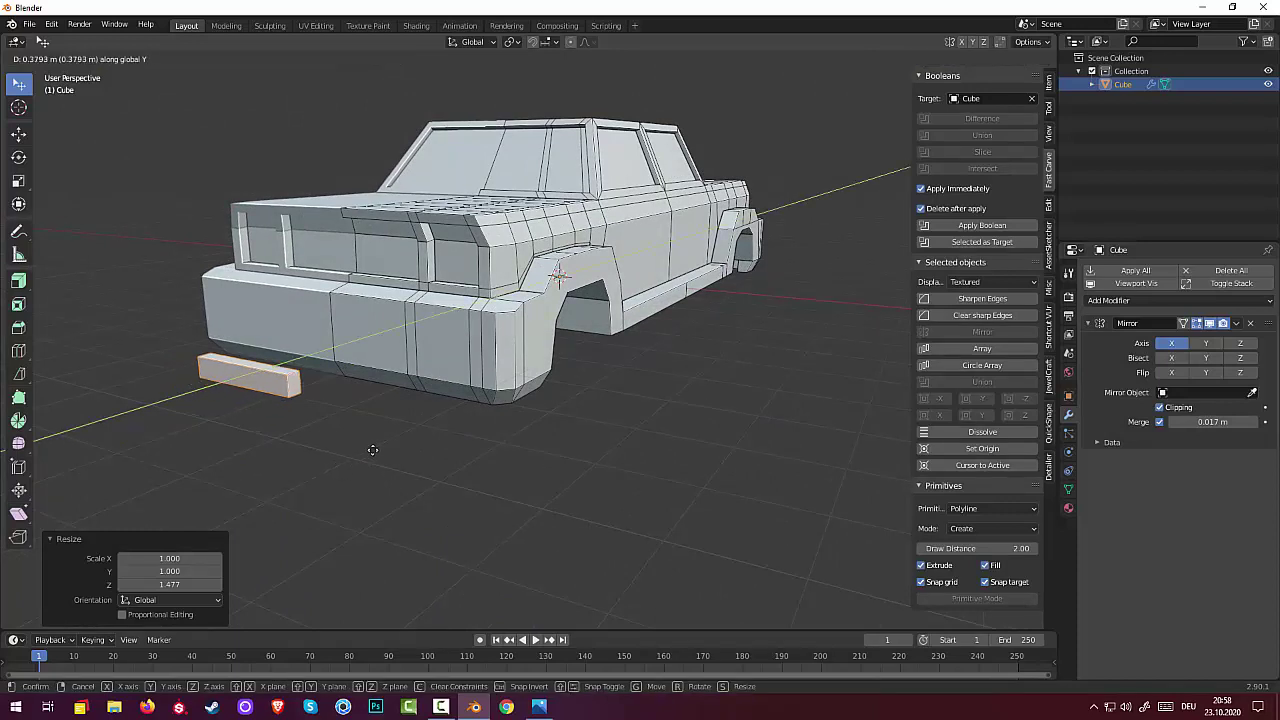
{"action": "left_click", "coordinate": [443, 410]}
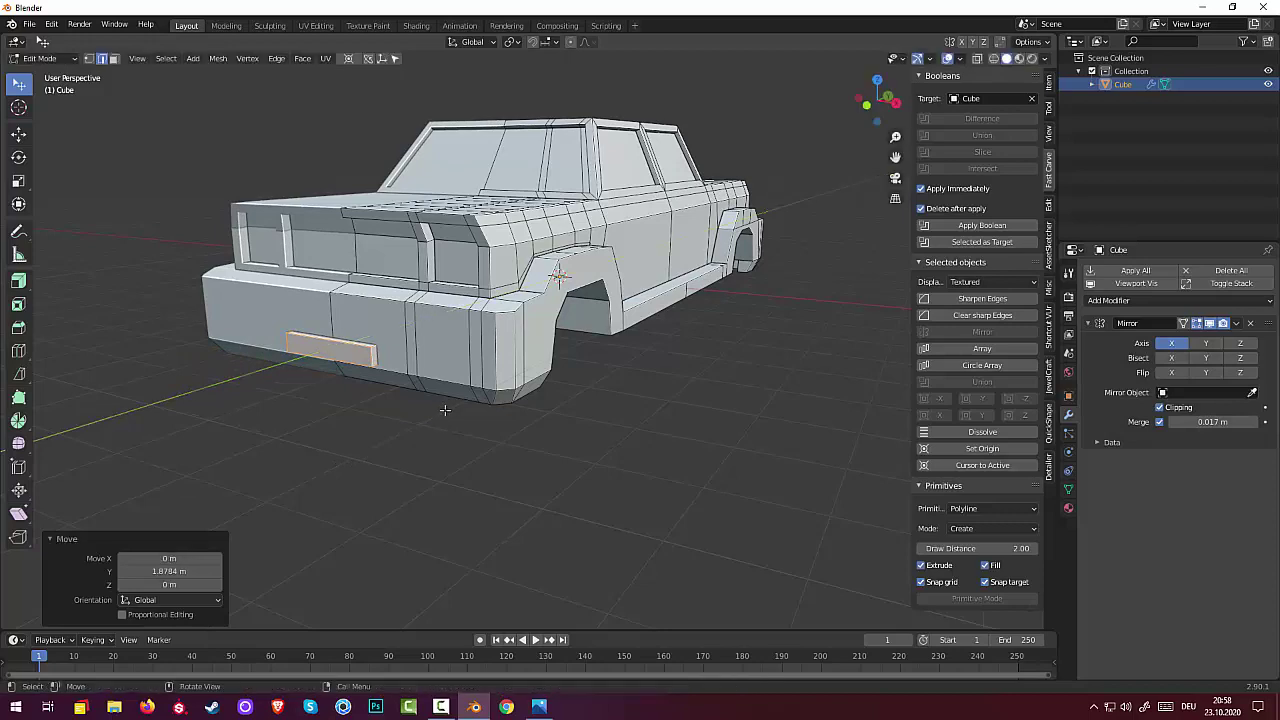
Raise the bar 0.2792 m along Z into the bumper.
{"action": "middle_click_drag", "start_coordinate": [468, 402], "coordinate": [525, 386]}
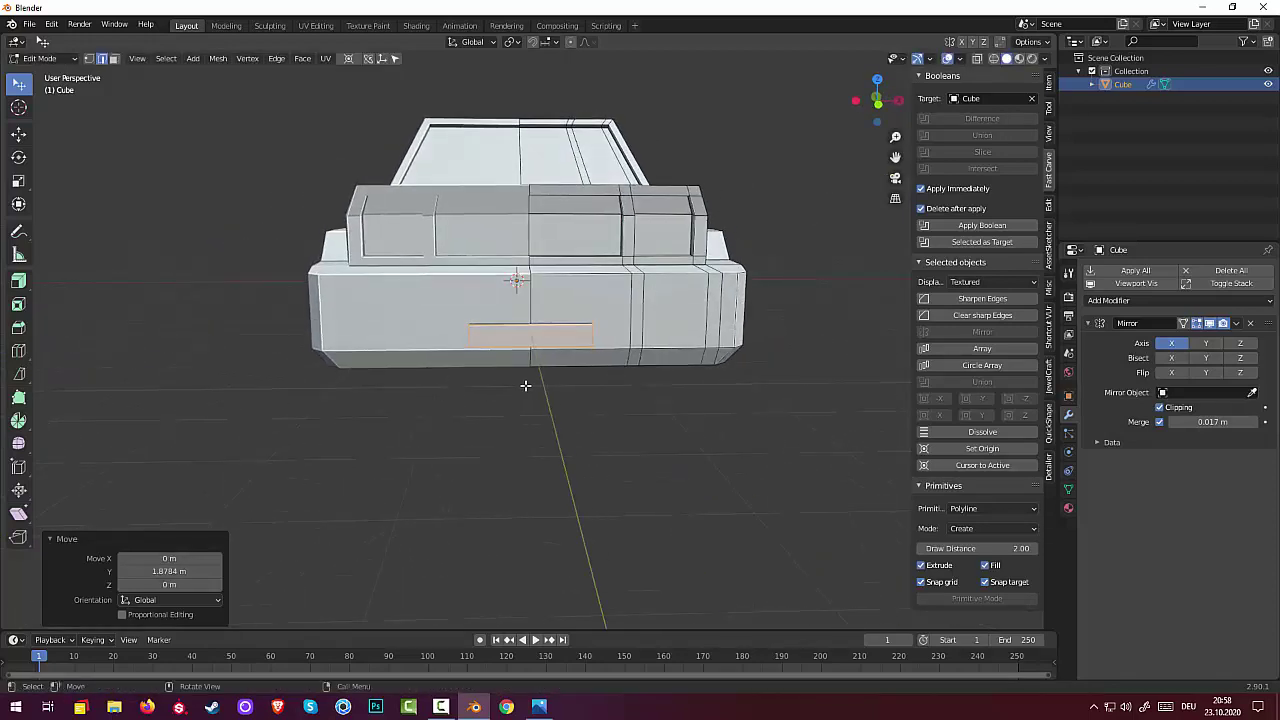
{"action": "key", "text": "g"}
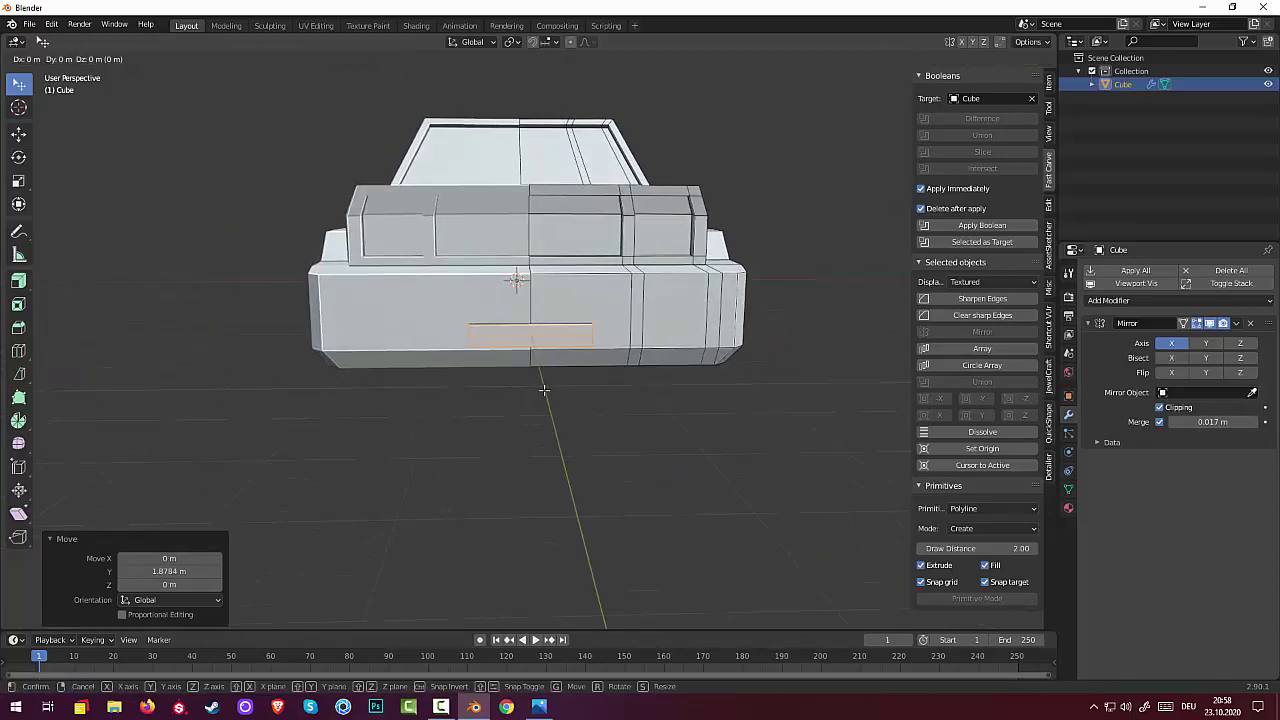
{"action": "key", "text": "z"}
{"action": "left_click", "coordinate": [543, 372]}
{"action": "mouse_move", "coordinate": [543, 372]}
{"action": "middle_mouse_down"}
{"action": "mouse_move", "coordinate": [571, 406]}
{"action": "mouse_move", "coordinate": [545, 425]}
{"action": "middle_mouse_up"}
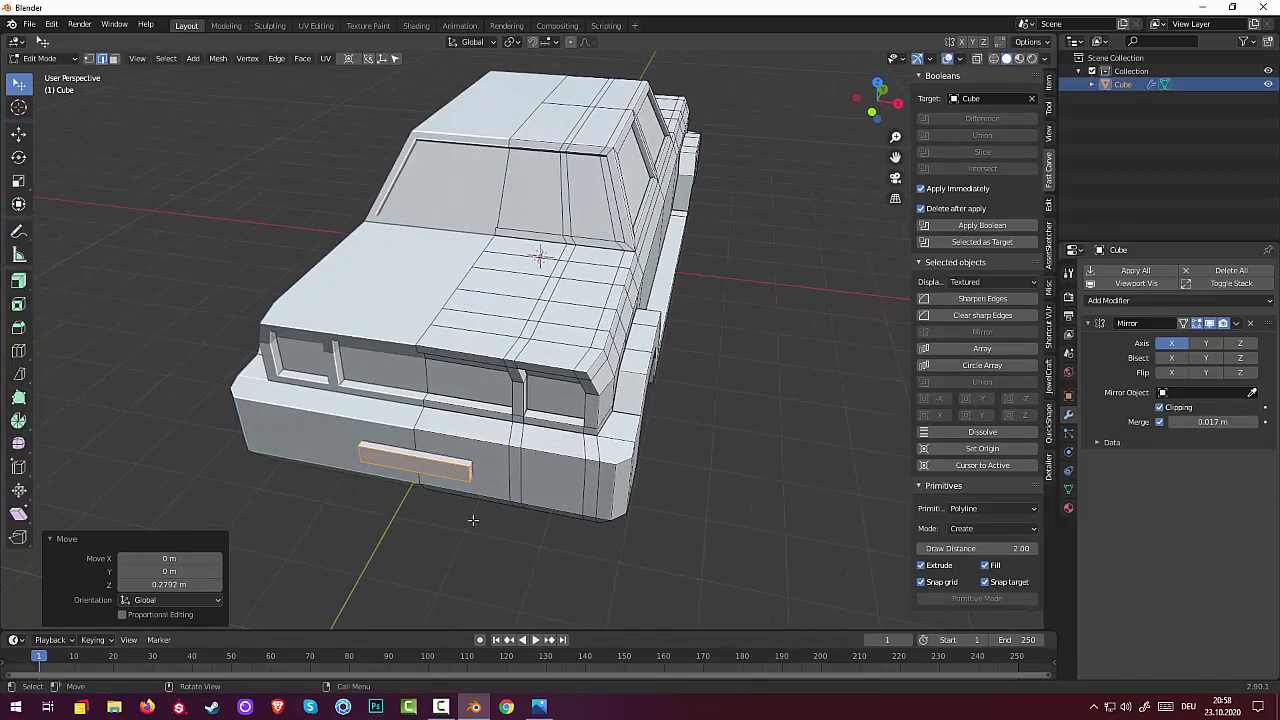
{"action": "scroll", "coordinate": [473, 519], "scroll_direction": "up", "scroll_amount": 2}
{"action": "middle_click_drag", "start_coordinate": [473, 519], "coordinate": [491, 503]}
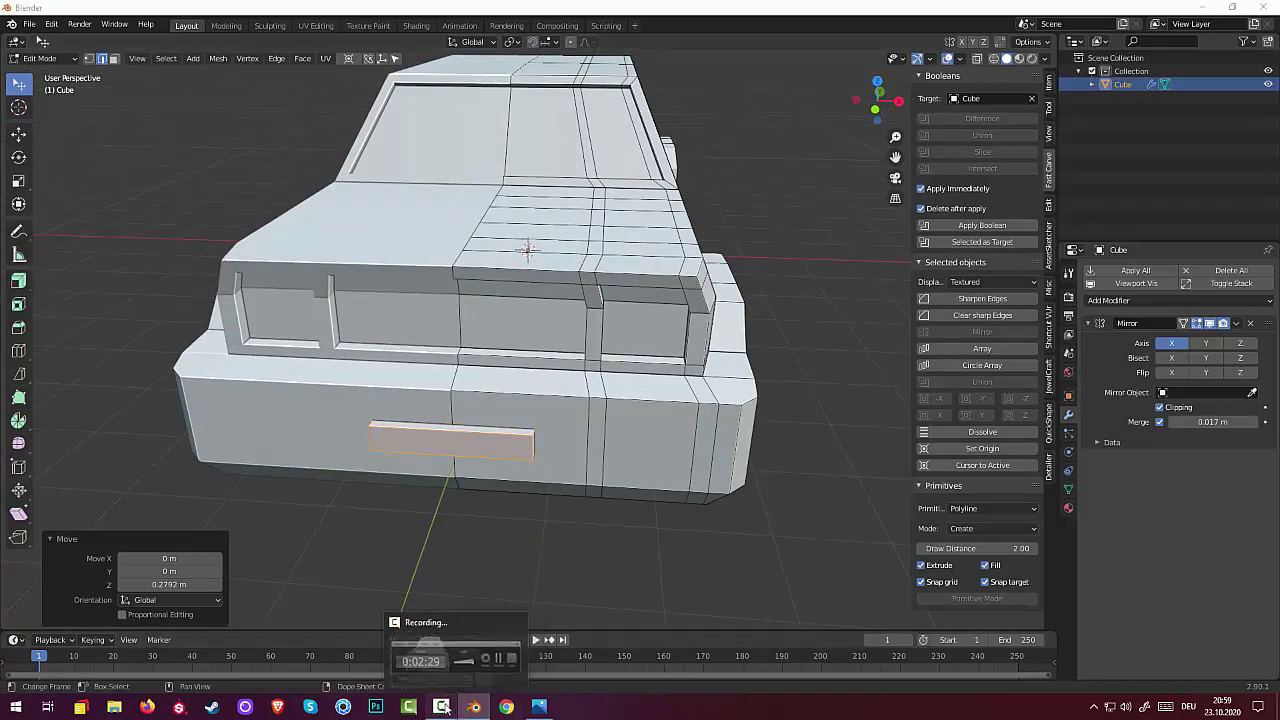
Widen the bumper plate along the X axis.
{"action": "left_click", "coordinate": [477, 711]}
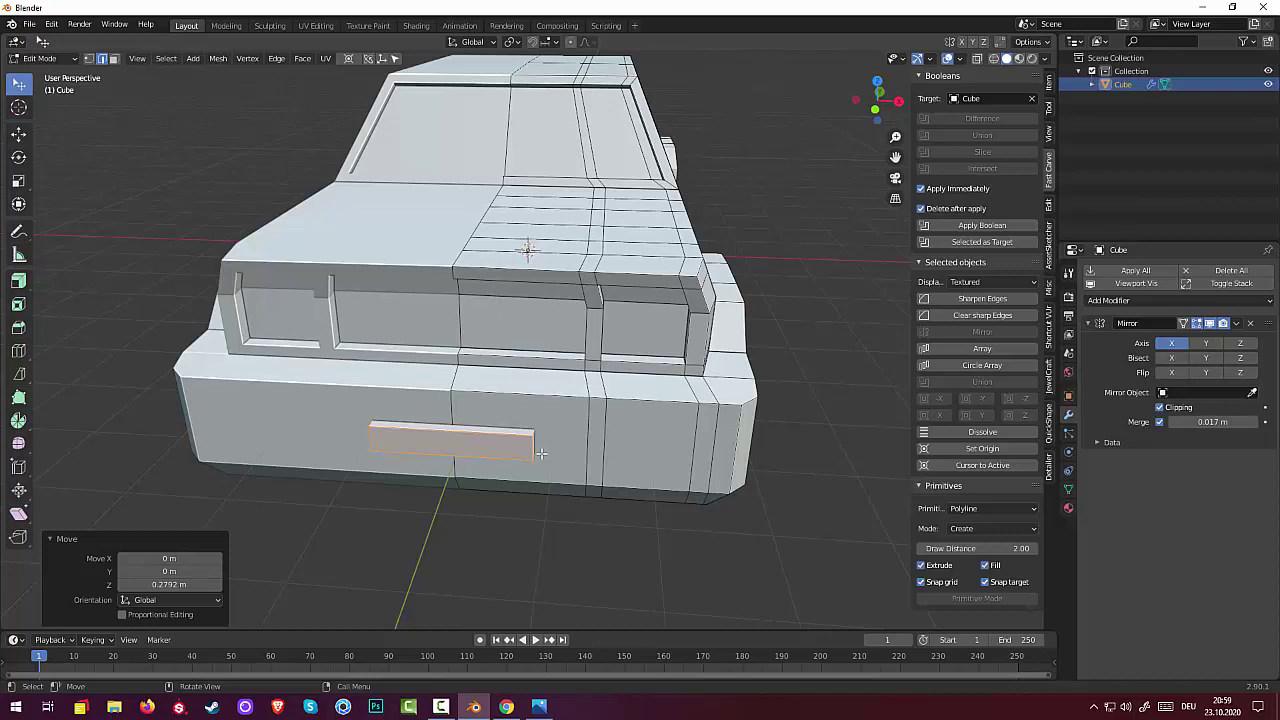
{"action": "key", "text": "s"}
{"action": "key", "text": "x"}
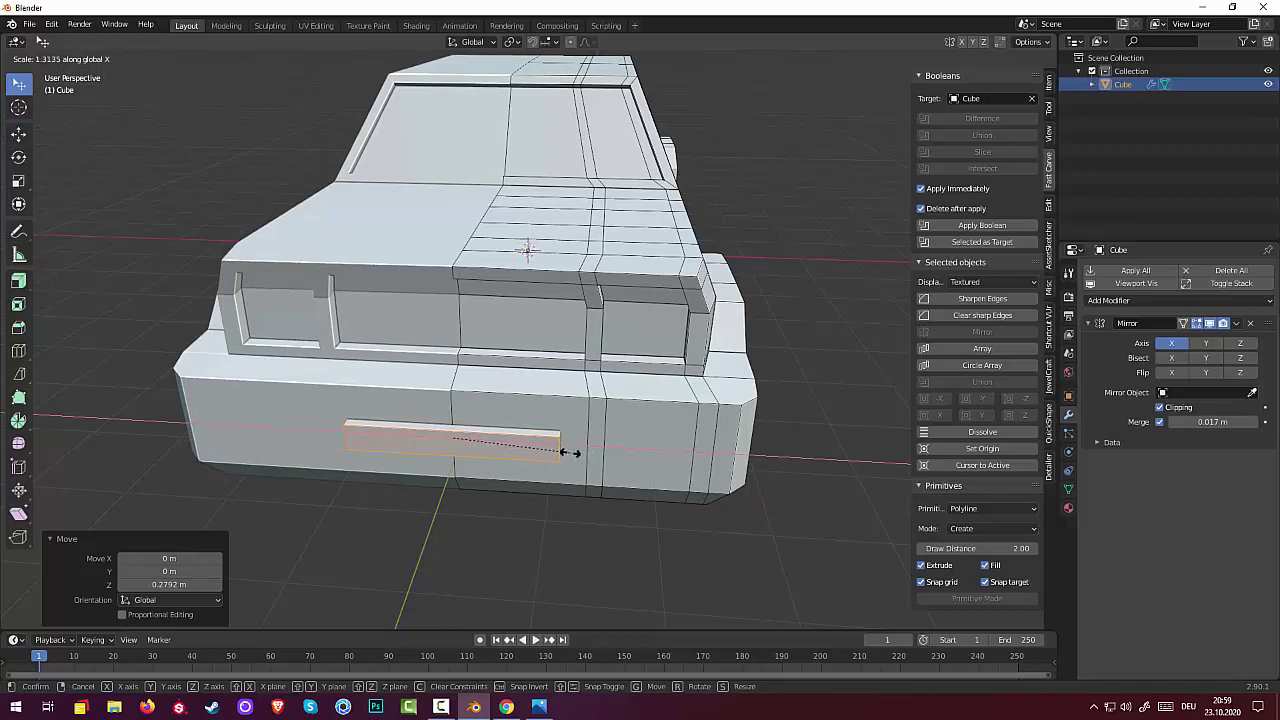
{"action": "left_click", "coordinate": [572, 450]}
{"action": "mouse_move", "coordinate": [634, 498]}
{"action": "middle_mouse_down"}
{"action": "mouse_move", "coordinate": [652, 527]}
{"action": "mouse_move", "coordinate": [681, 514]}
{"action": "middle_mouse_up"}
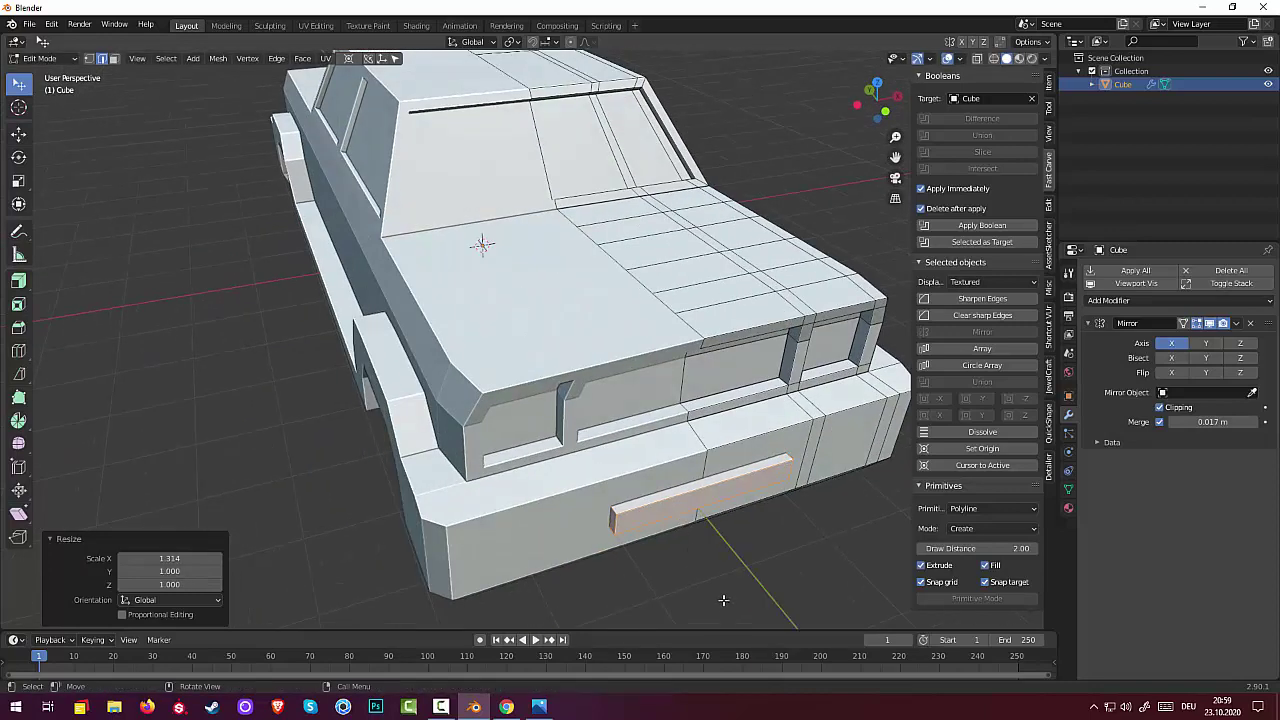
{"action": "scroll", "coordinate": [723, 600], "scroll_direction": "down", "scroll_amount": 3}
{"action": "middle_click_drag", "start_coordinate": [748, 560], "coordinate": [777, 543]}
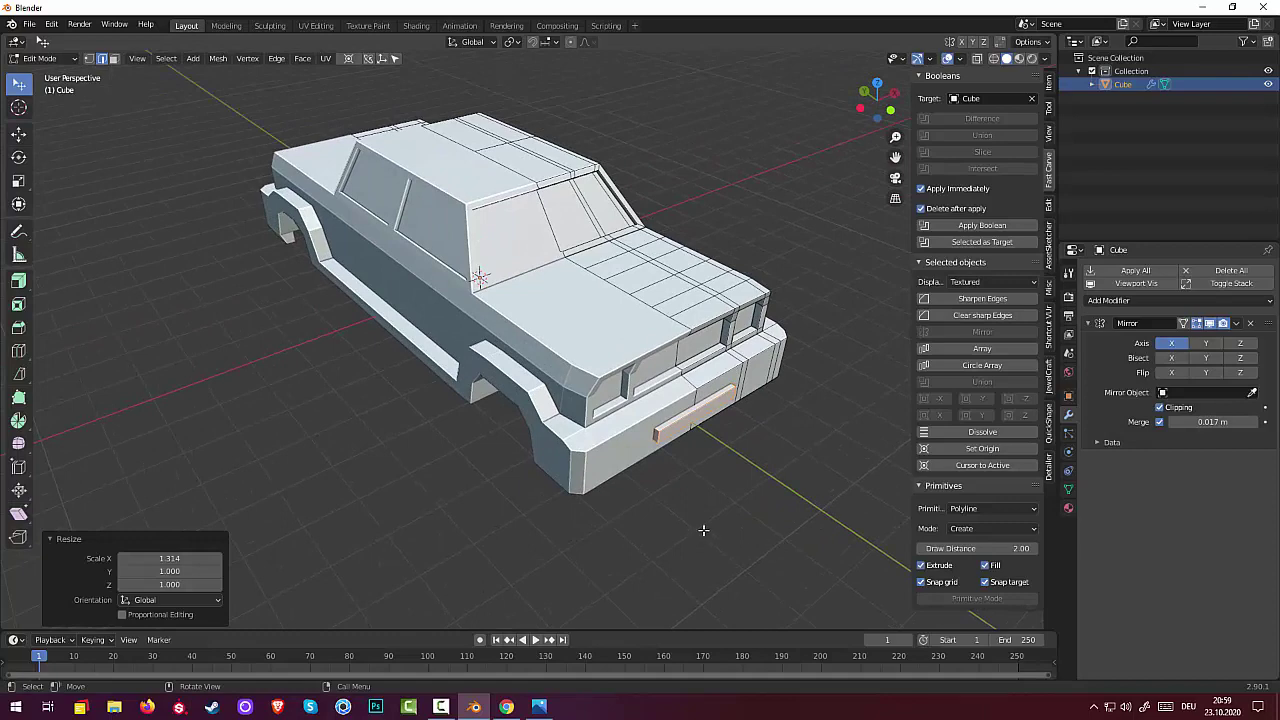
Duplicate the bumper plate below the bumper, then undo the copy.
{"action": "key", "text": "shift+d"}
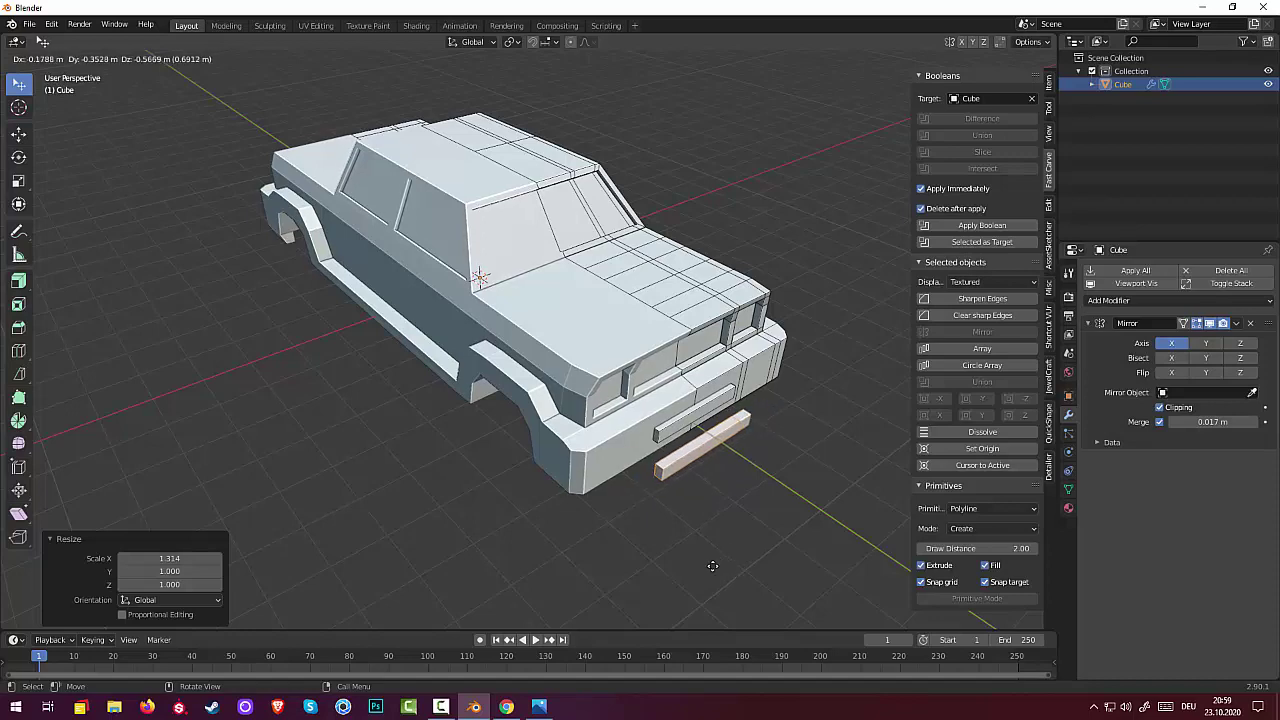
{"action": "left_click", "coordinate": [729, 555]}
{"action": "middle_click_drag", "start_coordinate": [814, 514], "coordinate": [760, 472]}
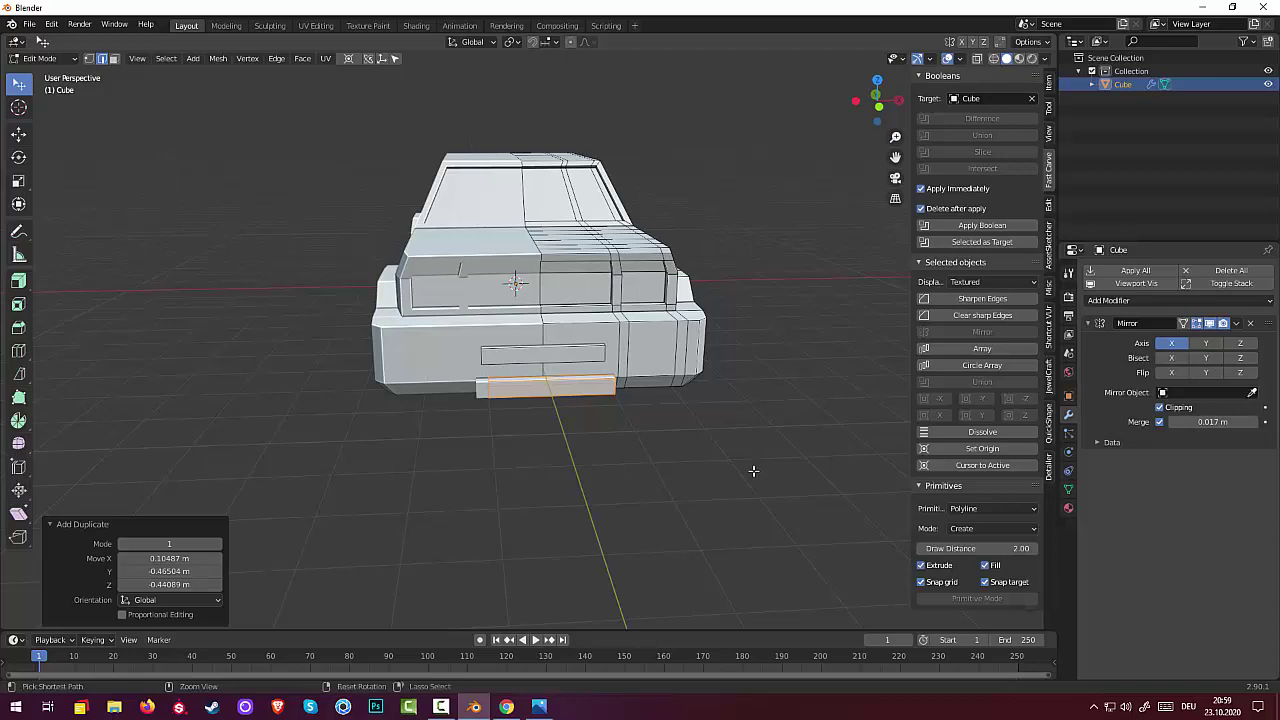
{"action": "key", "text": "ctrl+z"}
Deselect the plate and start a Ctrl+B bevel on the bumper plate's edge.
{"action": "mouse_move", "coordinate": [731, 487]}
{"action": "middle_mouse_down"}
{"action": "mouse_move", "coordinate": [666, 551]}
{"action": "mouse_move", "coordinate": [544, 506]}
{"action": "middle_mouse_up"}
{"action": "scroll", "coordinate": [453, 484], "scroll_direction": "up", "scroll_amount": 3}
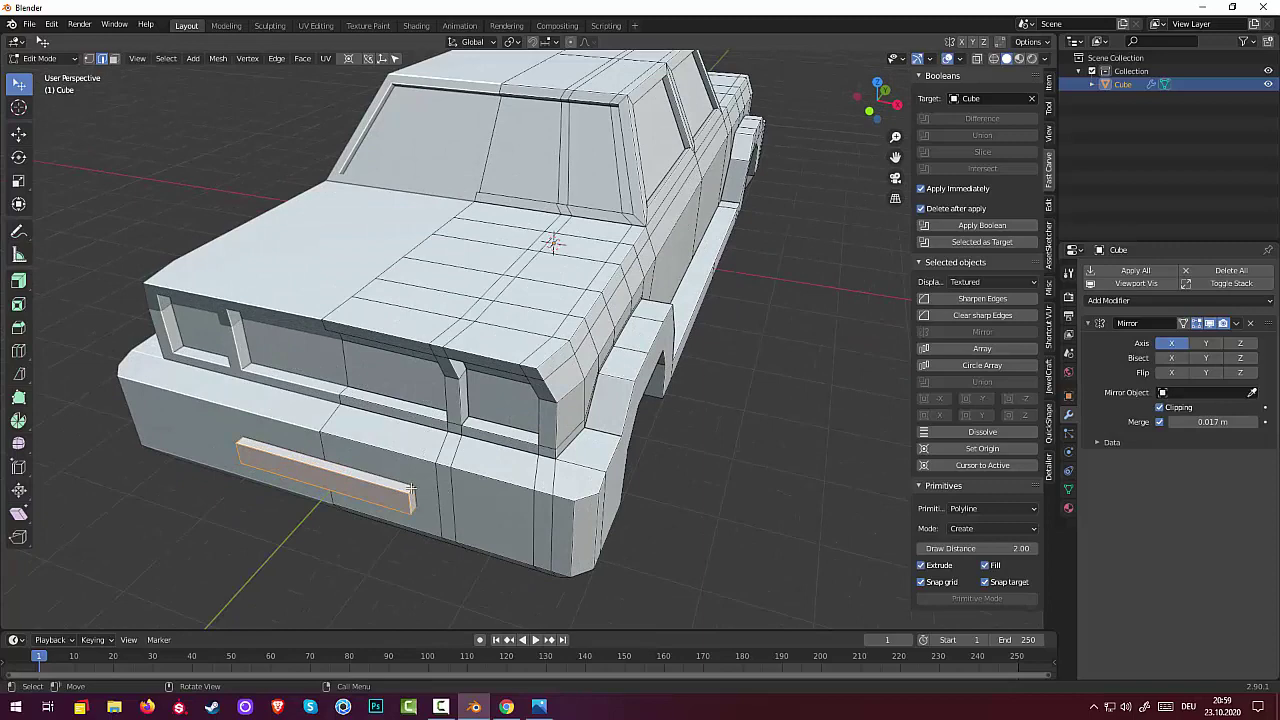
{"action": "key", "text": "alt+a"}
{"action": "middle_click_drag", "start_coordinate": [418, 500], "coordinate": [423, 437]}
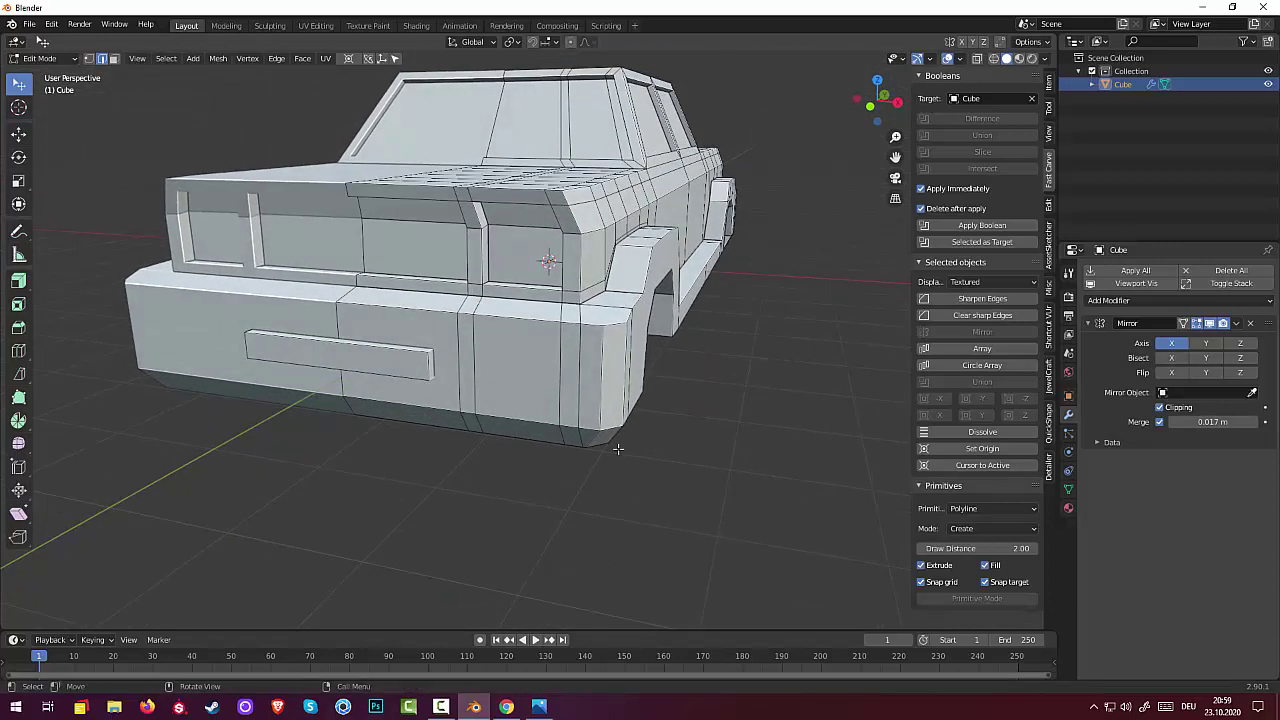
{"action": "key", "text": "ctrl+b"}
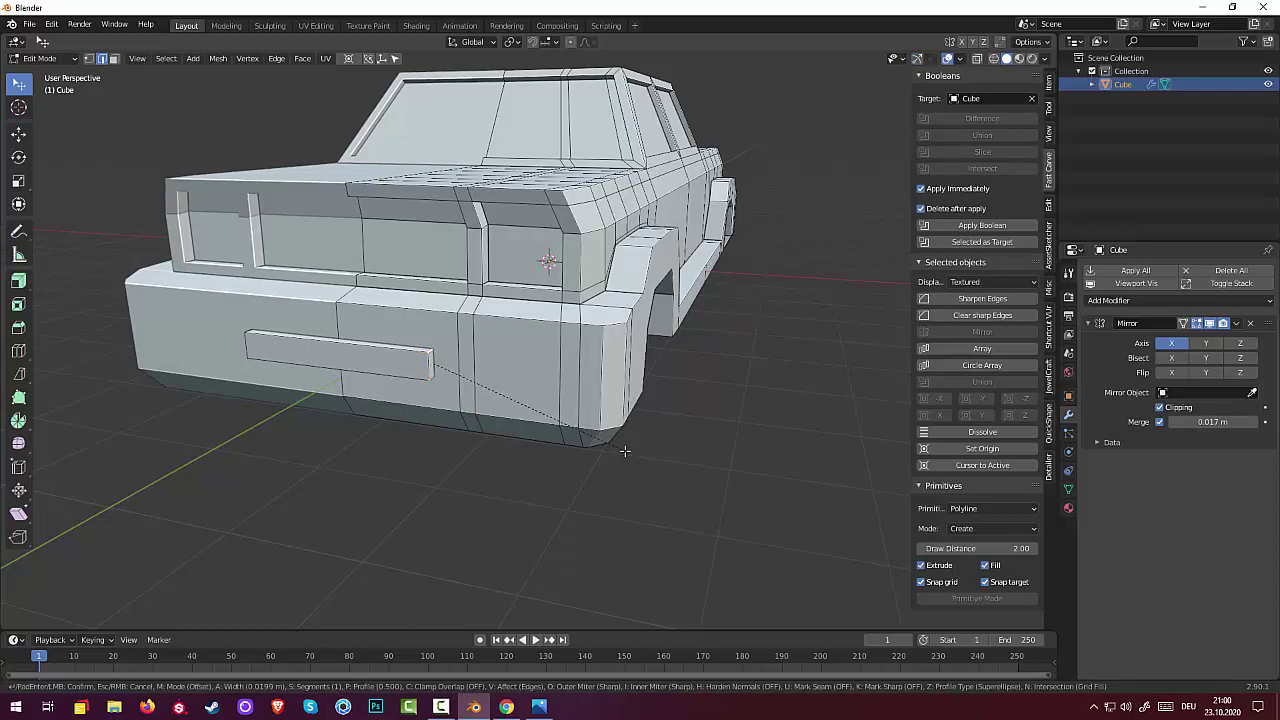
Confirm the bevel, then select the recessed plate face and grow the selection to surrounding faces.
{"action": "left_click", "coordinate": [624, 451]}
{"action": "mouse_move", "coordinate": [628, 482]}
{"action": "middle_mouse_down"}
{"action": "mouse_move", "coordinate": [651, 485]}
{"action": "mouse_move", "coordinate": [640, 477]}
{"action": "middle_mouse_up"}
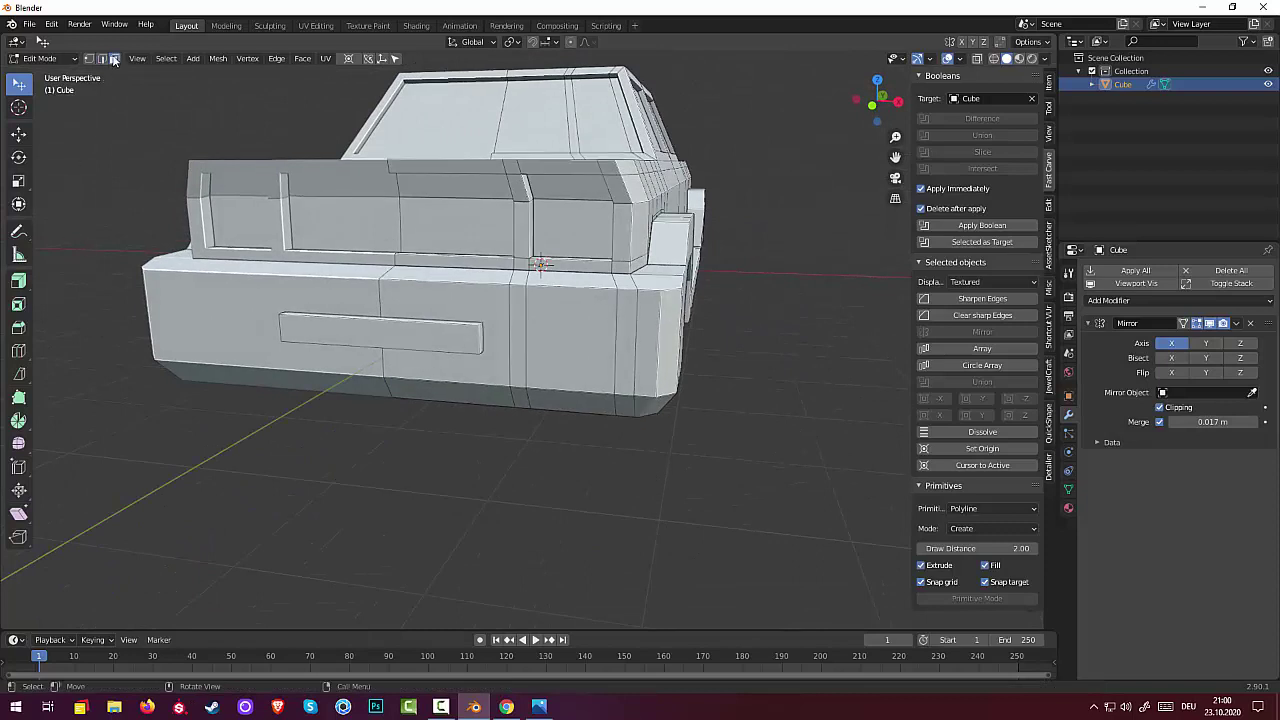
{"action": "left_click", "coordinate": [358, 337]}
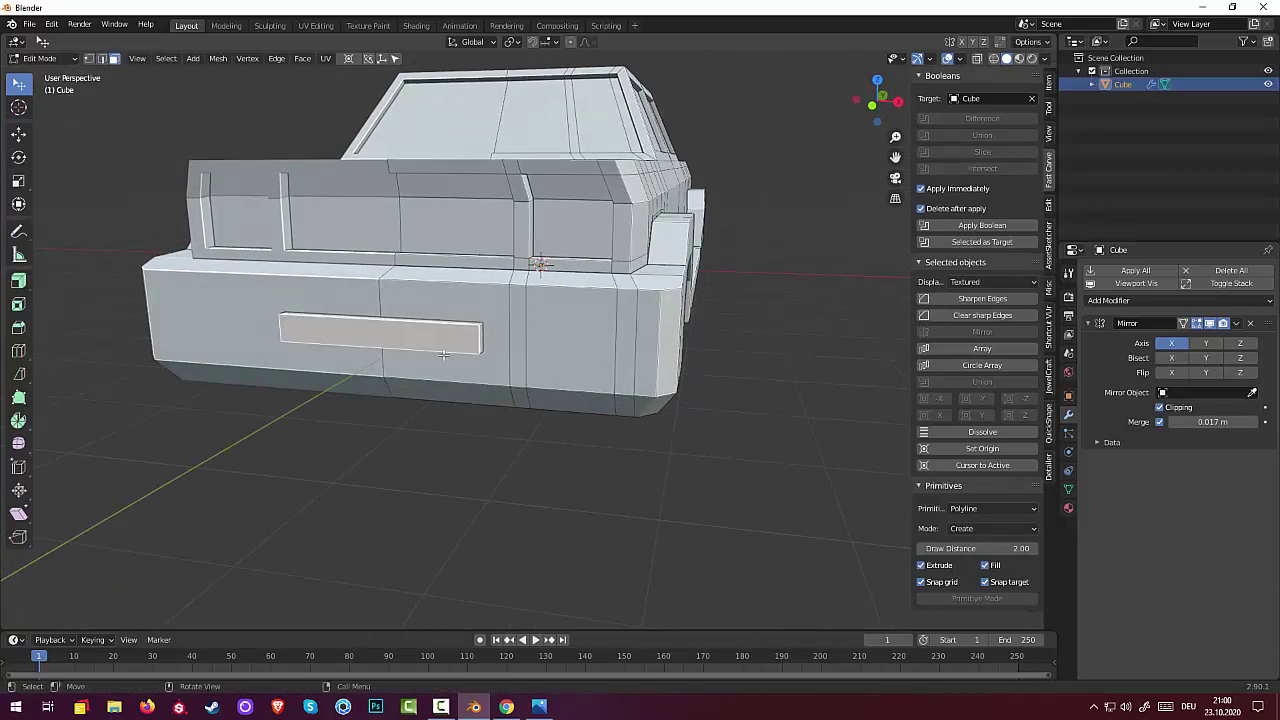
{"action": "key", "text": "ctrl+KP_Add"}
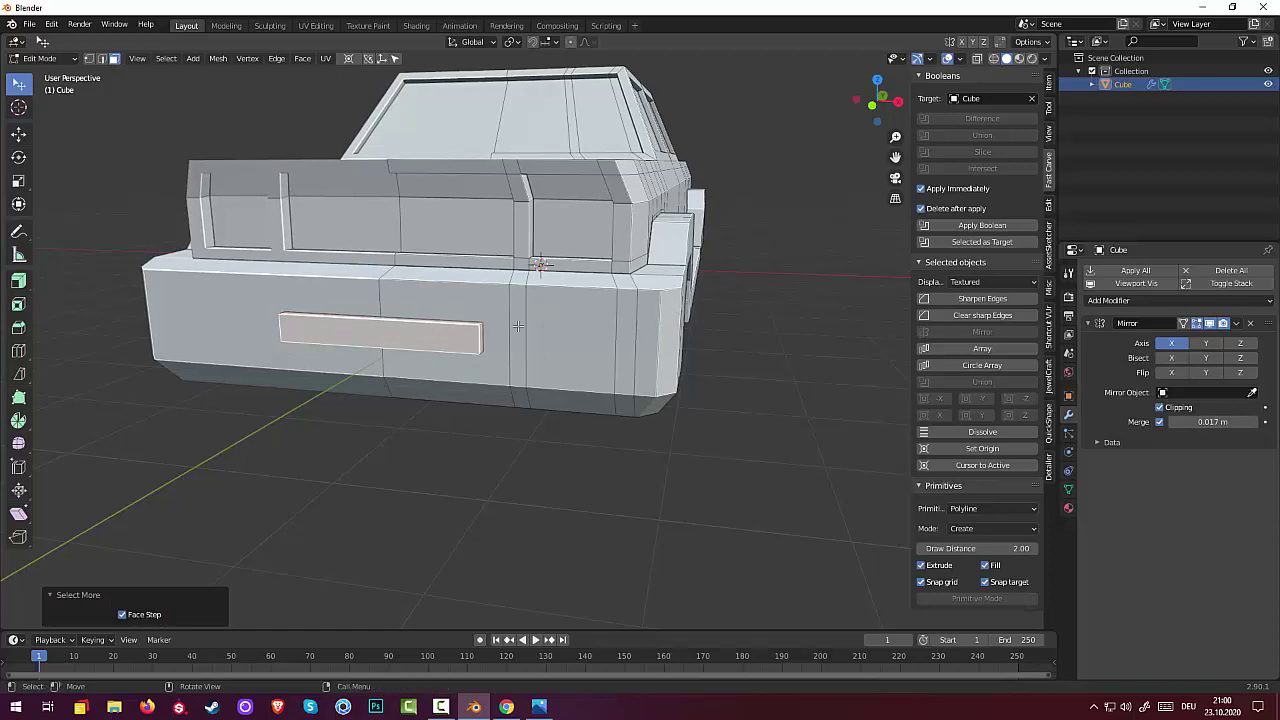
{"action": "middle_click_drag", "start_coordinate": [518, 326], "coordinate": [472, 368]}
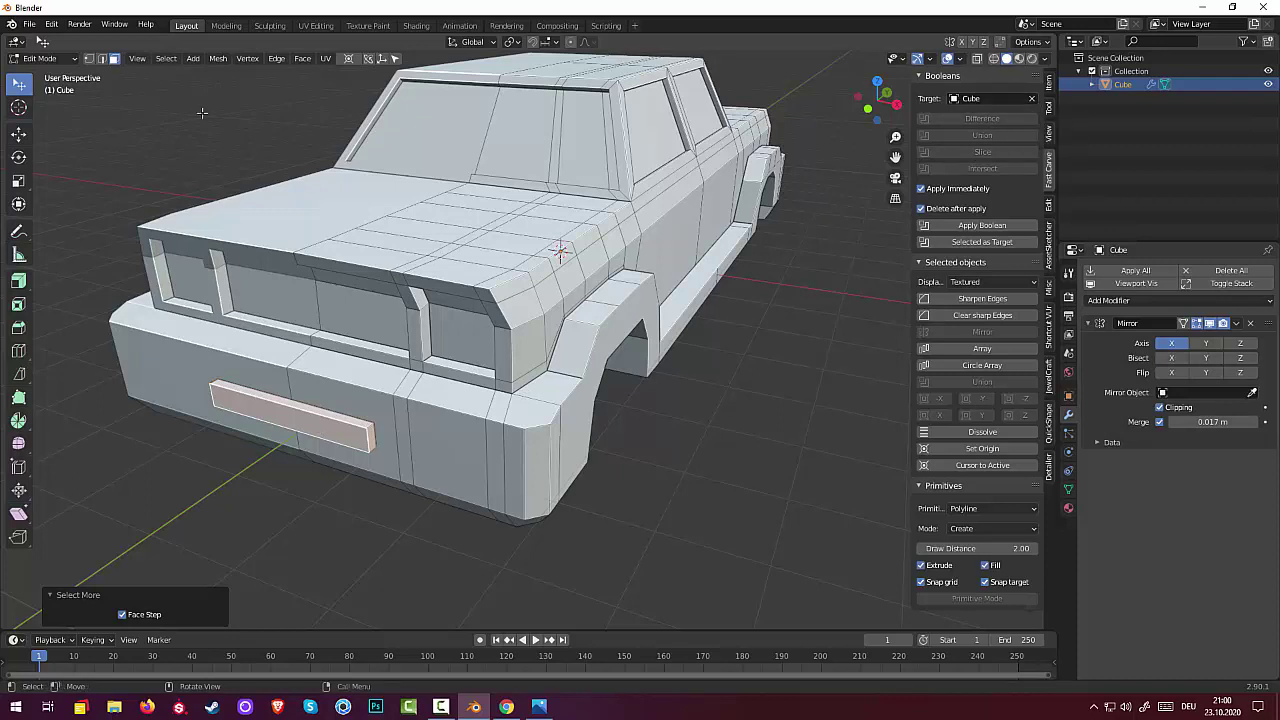
Switch from Edit Mode to Object Mode and back to Edit Mode.
{"action": "left_click", "coordinate": [58, 58]}
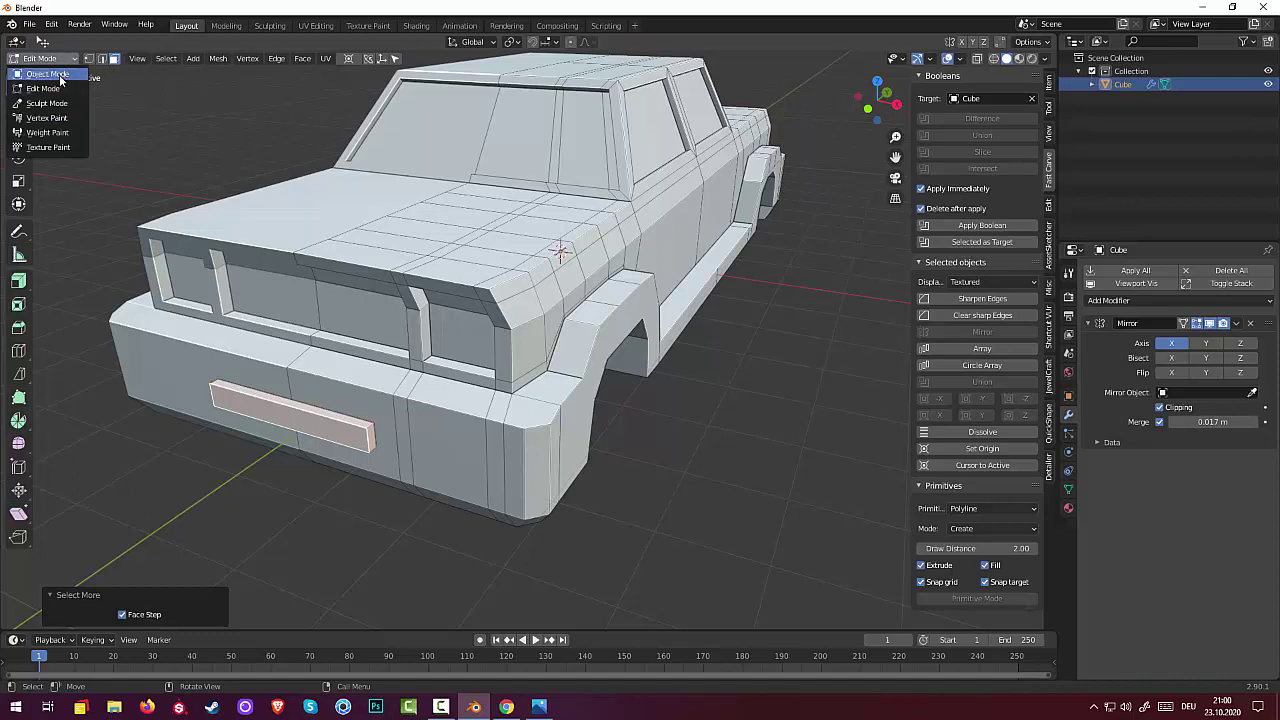
{"action": "left_click", "coordinate": [60, 75]}
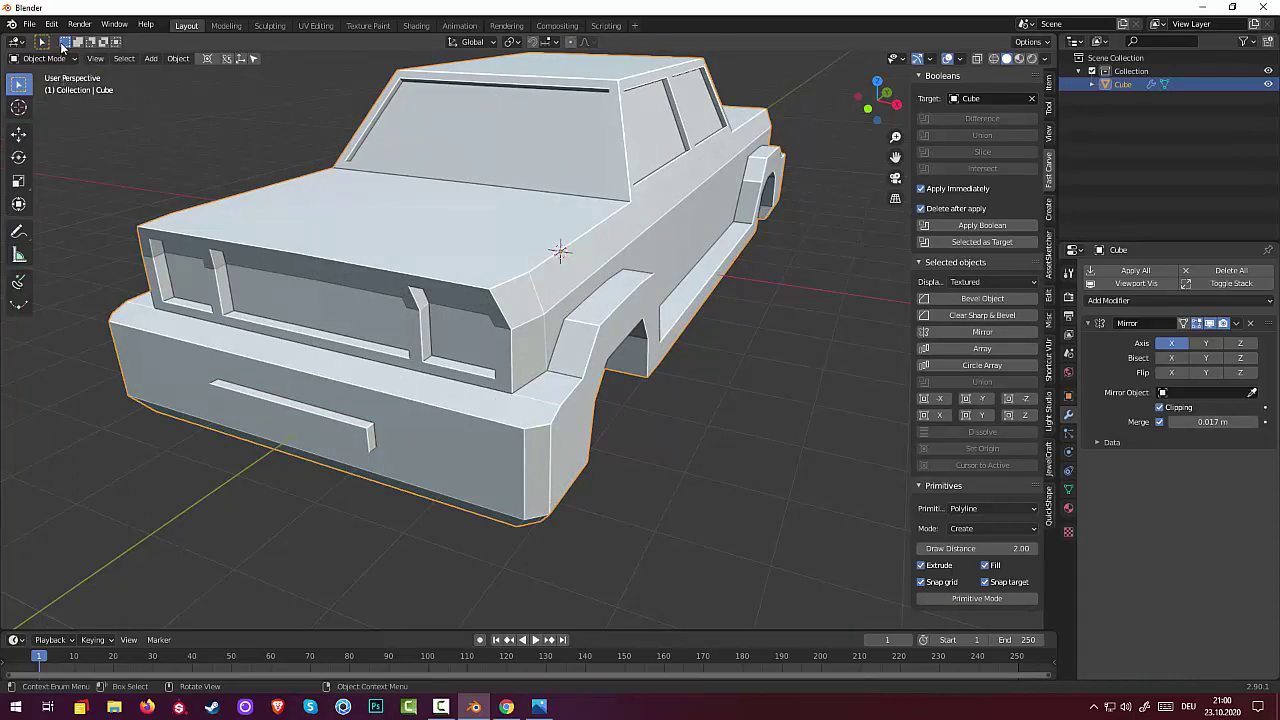
{"action": "left_click", "coordinate": [62, 59]}
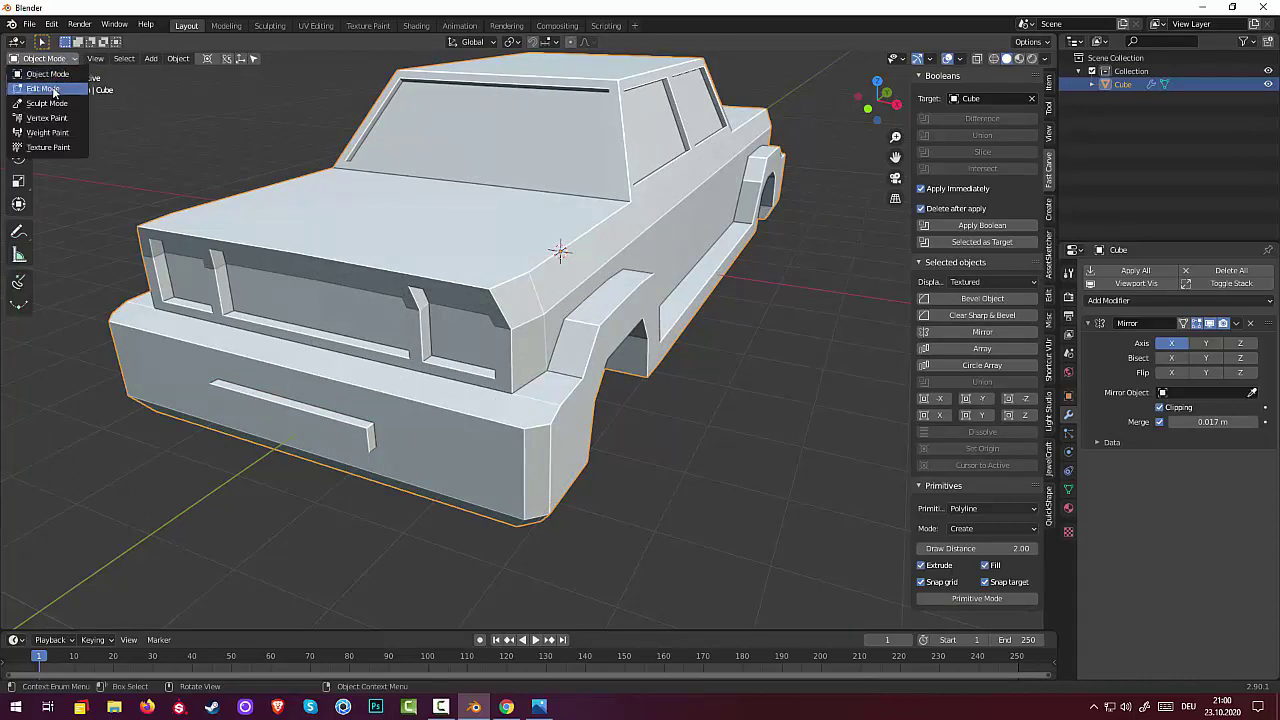
{"action": "left_click", "coordinate": [44, 89]}
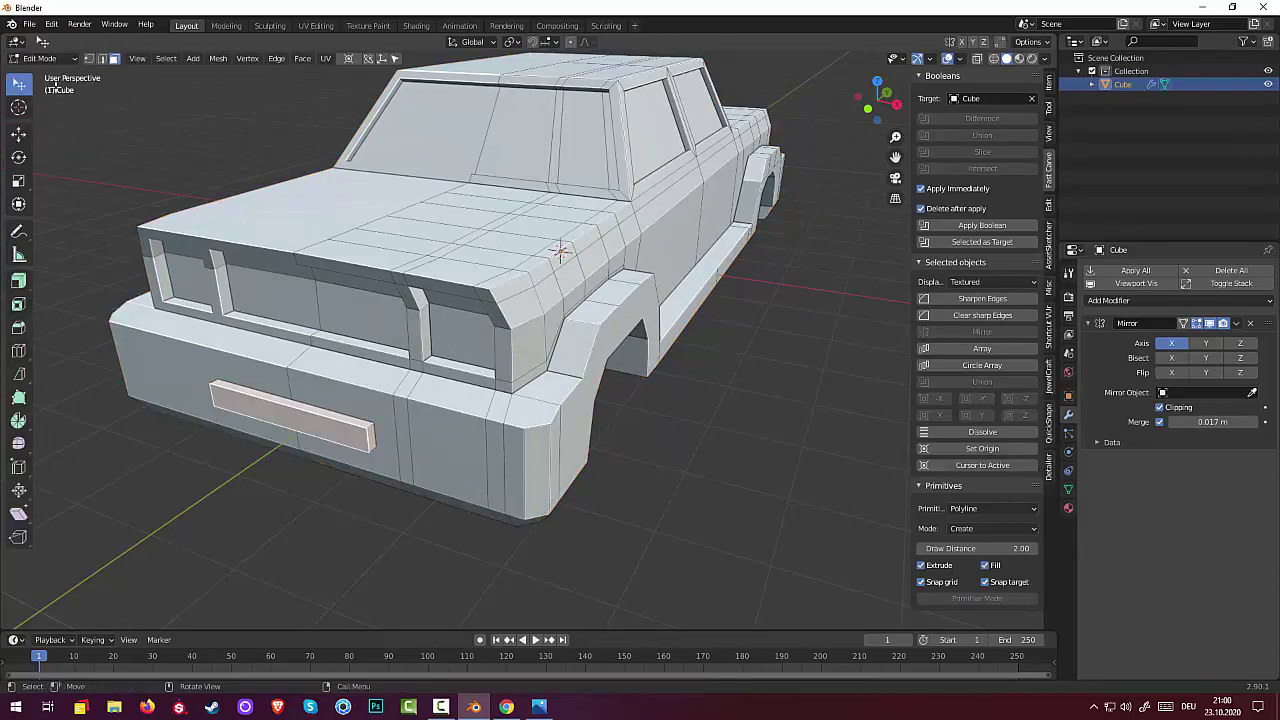
Separate the selected plate into its own object, Cube.001, and switch to edge select.
{"action": "key", "text": "p"}
{"action": "left_click", "coordinate": [604, 482]}
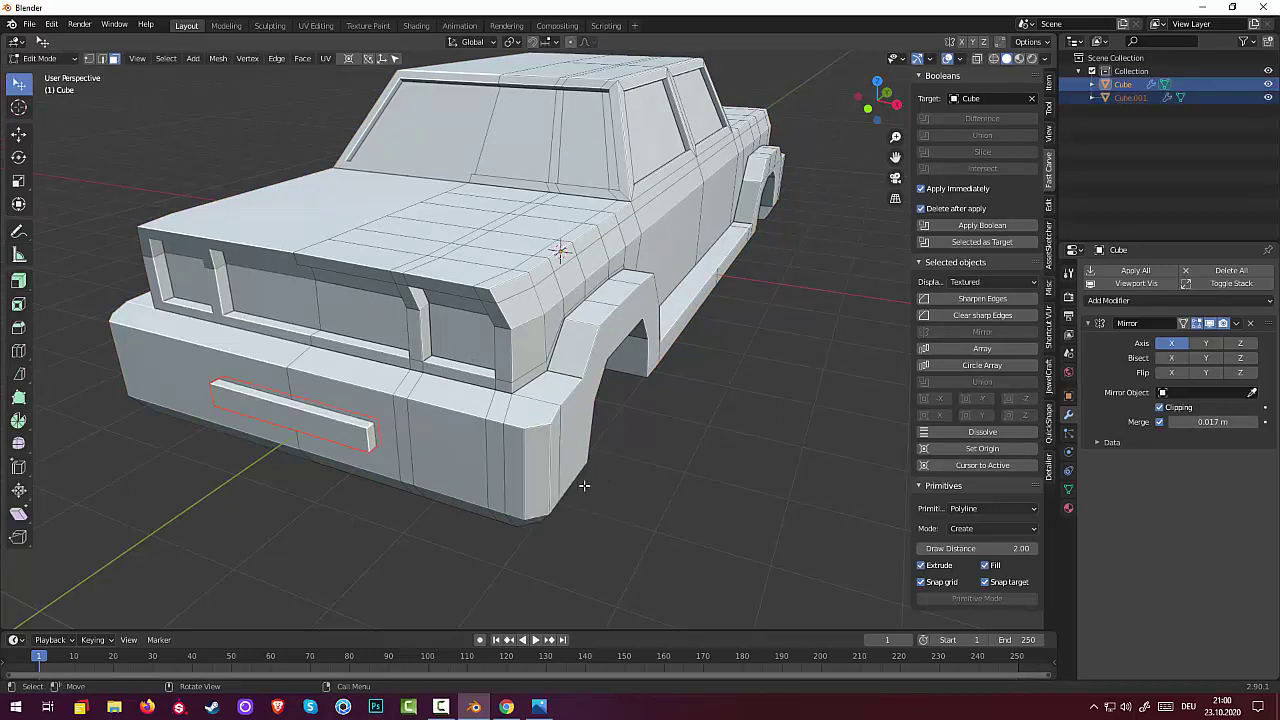
{"action": "left_click", "coordinate": [368, 441], "text": "shift"}
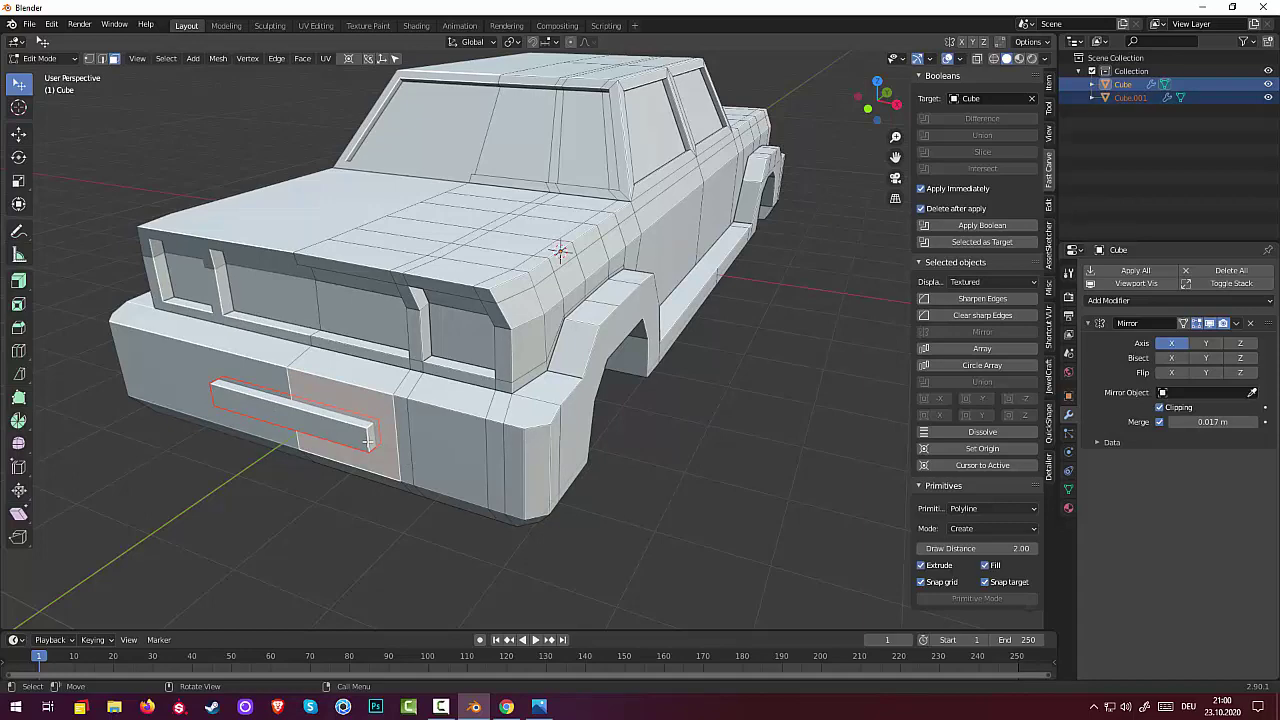
{"action": "left_click", "coordinate": [101, 58]}
{"action": "left_click", "coordinate": [366, 440], "text": "shift"}
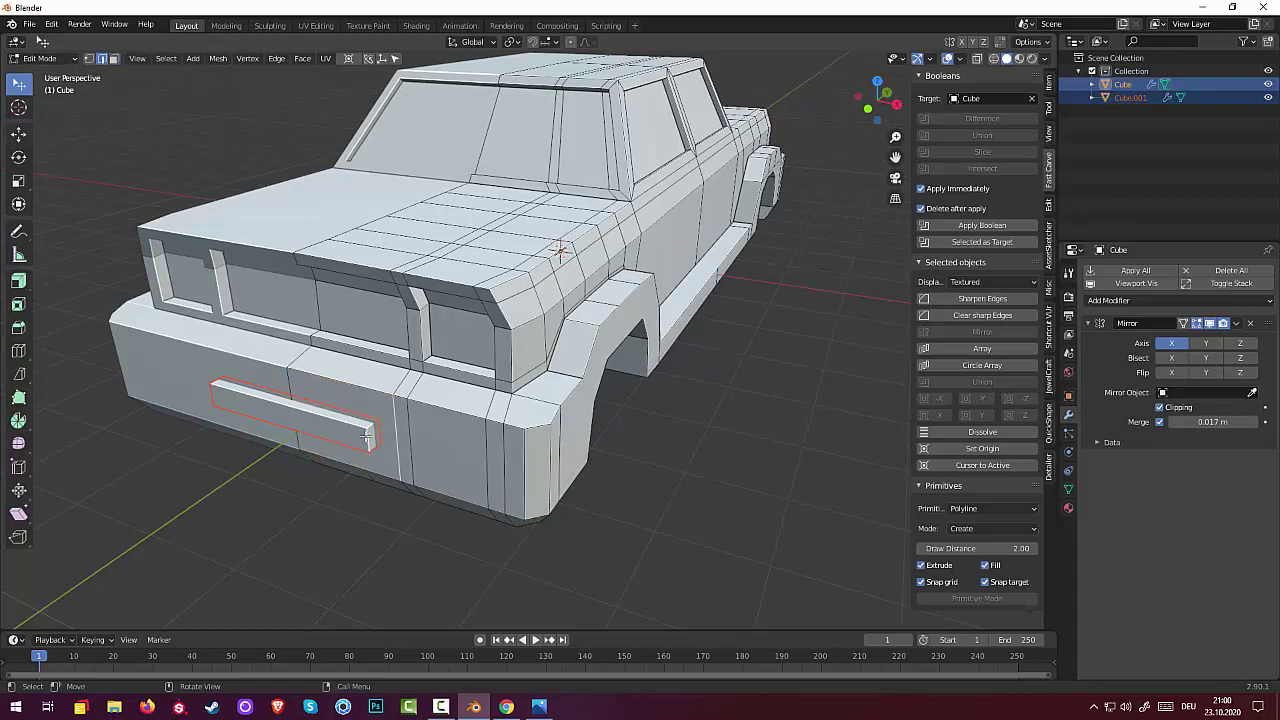
{"action": "middle_click_drag", "start_coordinate": [383, 447], "coordinate": [398, 433]}
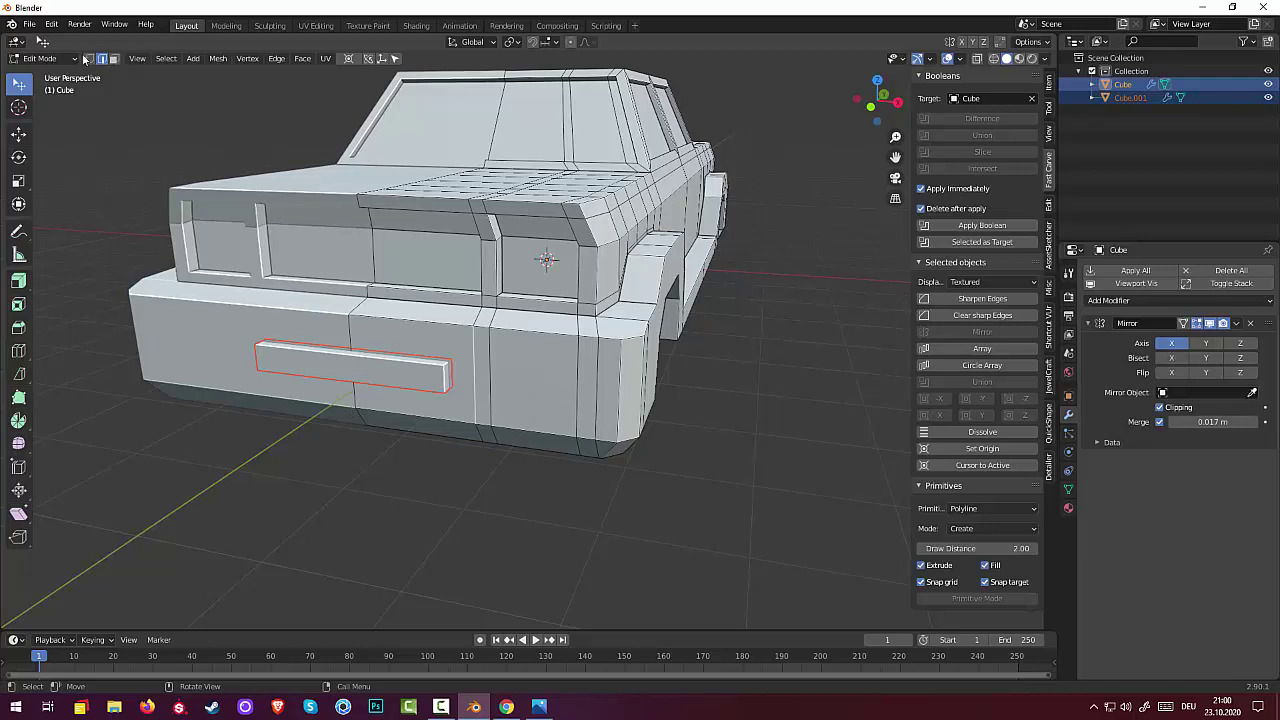
Select Cube.001 in Object Mode, enter Edit Mode, and bevel its edges.
{"action": "left_click", "coordinate": [38, 58]}
{"action": "left_click", "coordinate": [40, 68]}
{"action": "left_click", "coordinate": [409, 374]}
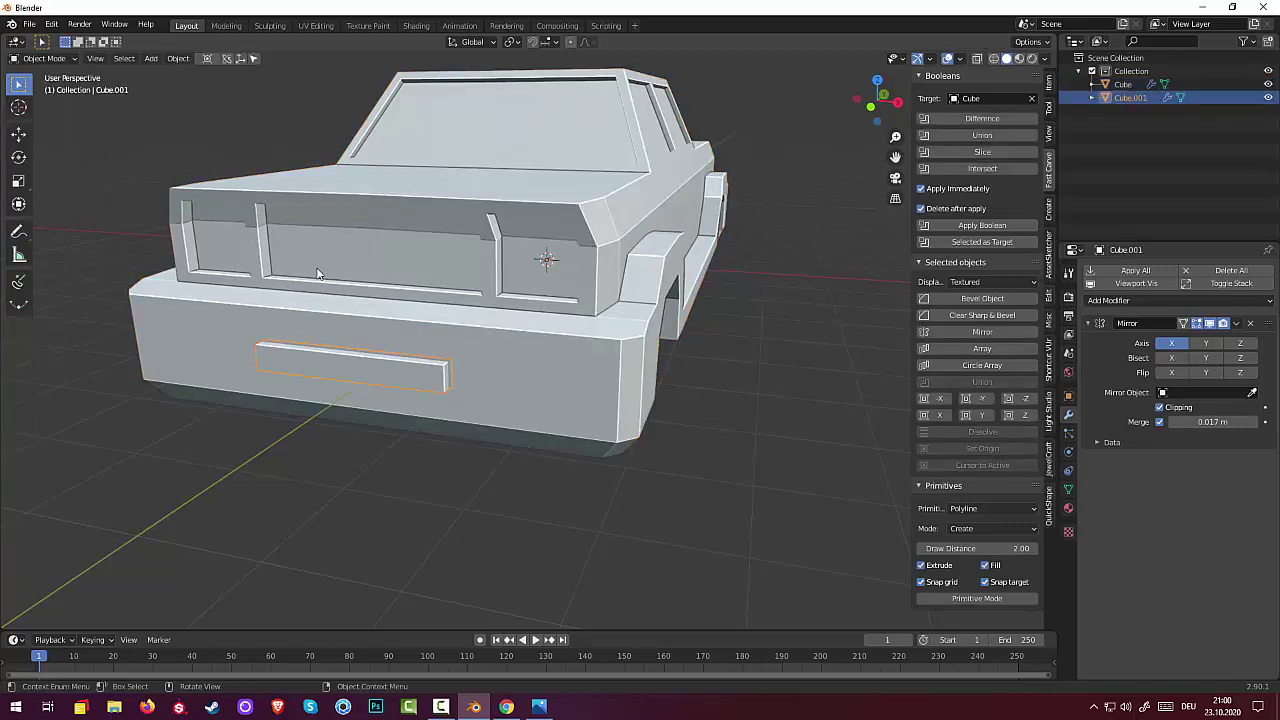
{"action": "left_click", "coordinate": [50, 60]}
{"action": "left_click", "coordinate": [40, 88]}
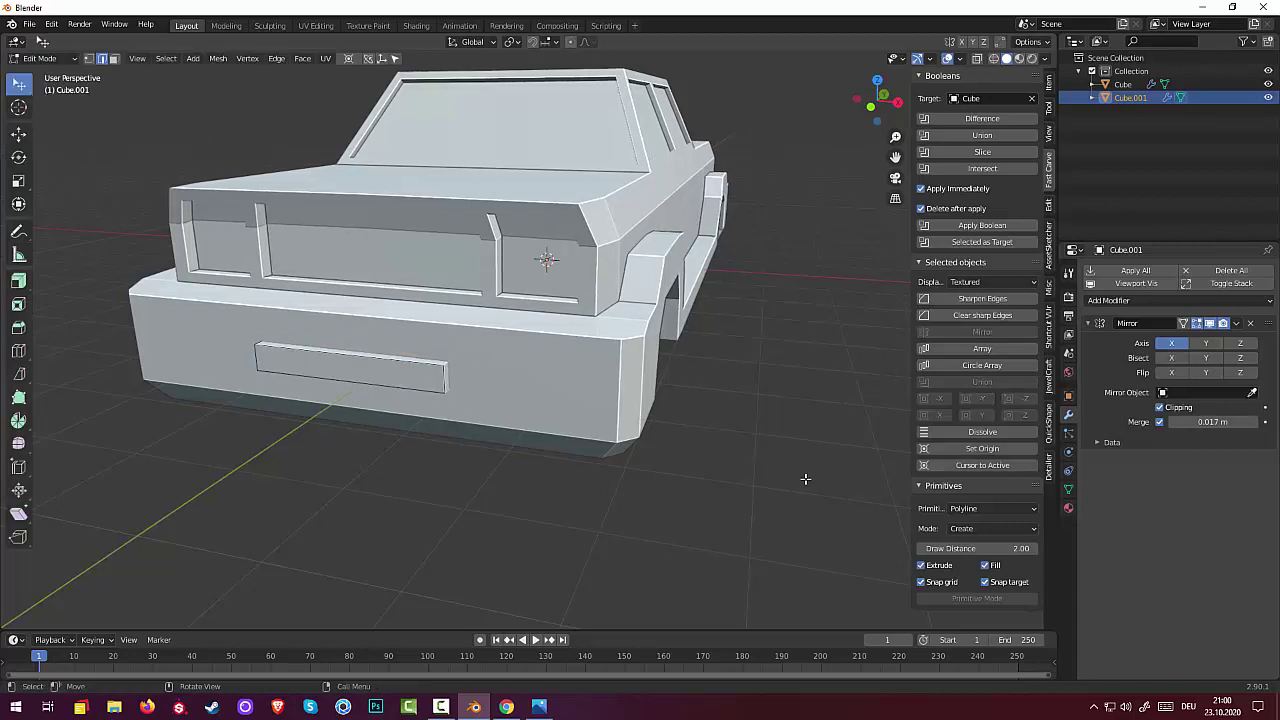
{"action": "key", "text": "ctrl+b"}
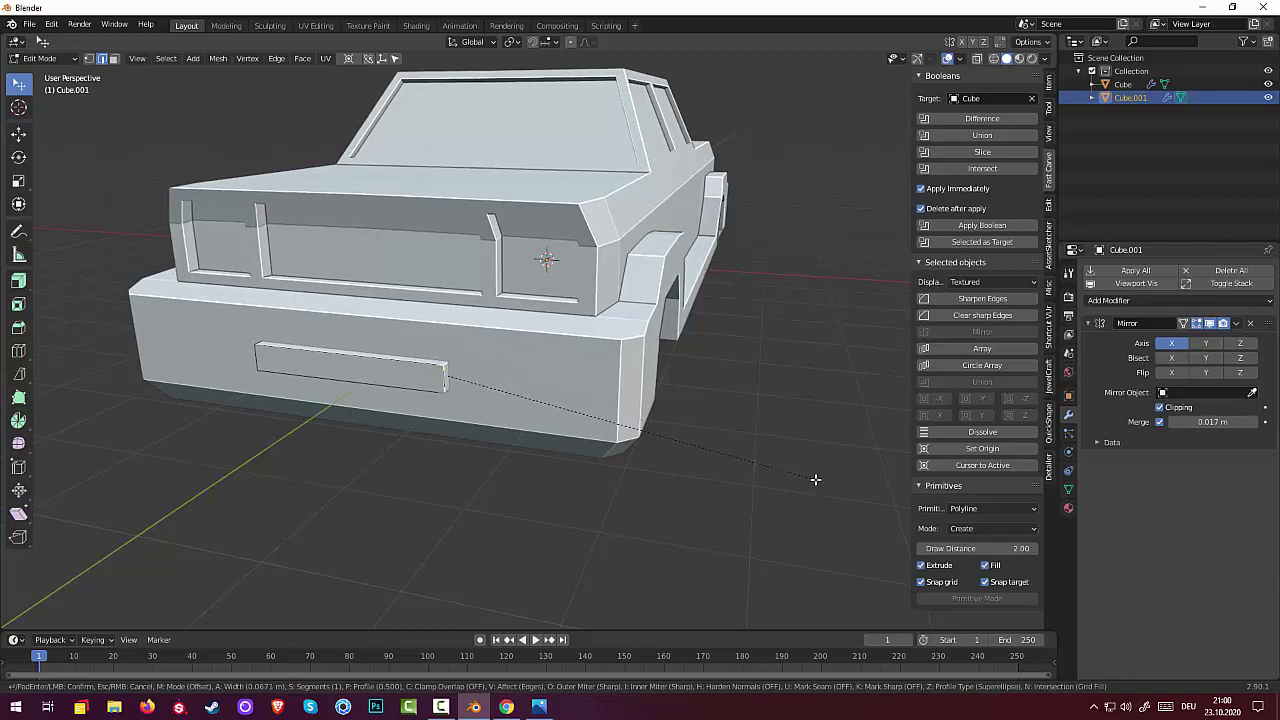
{"action": "left_click", "coordinate": [815, 479]}
{"action": "middle_click_drag", "start_coordinate": [778, 479], "coordinate": [680, 485]}
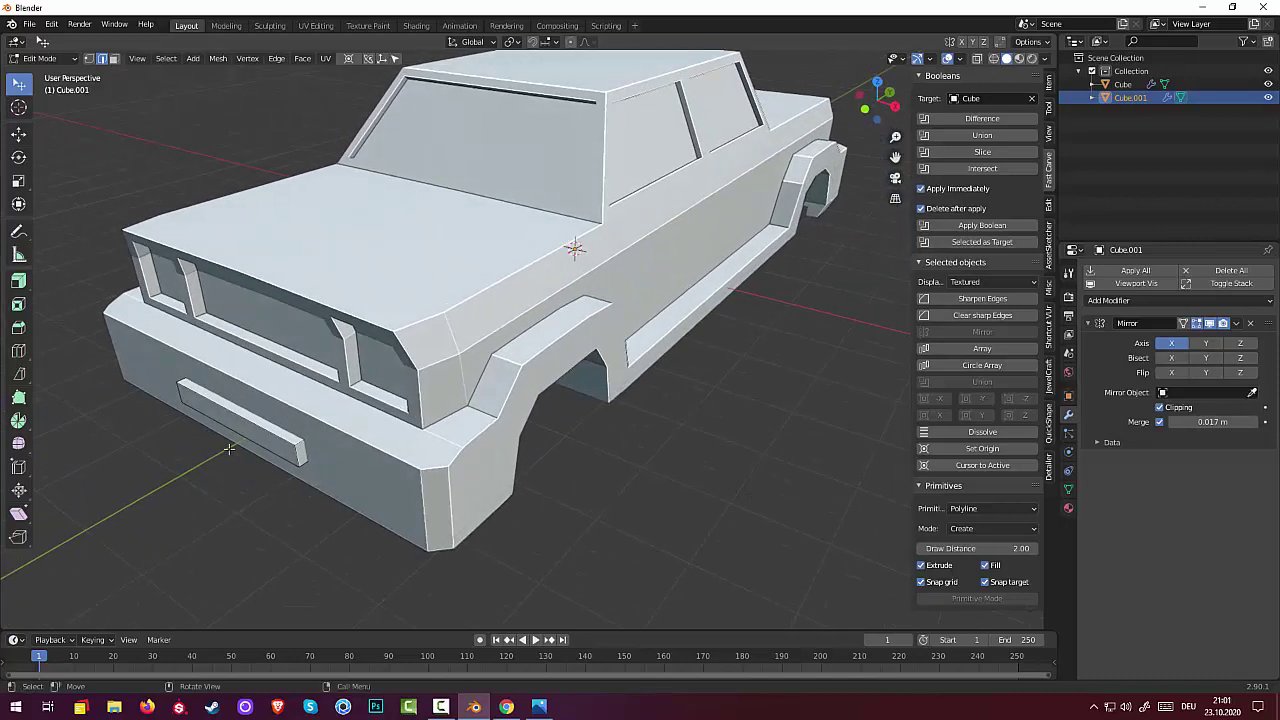
Delete the separated plate object Cube.001 in Object Mode, then open the Shift+A add menu.
{"action": "left_click", "coordinate": [115, 58]}
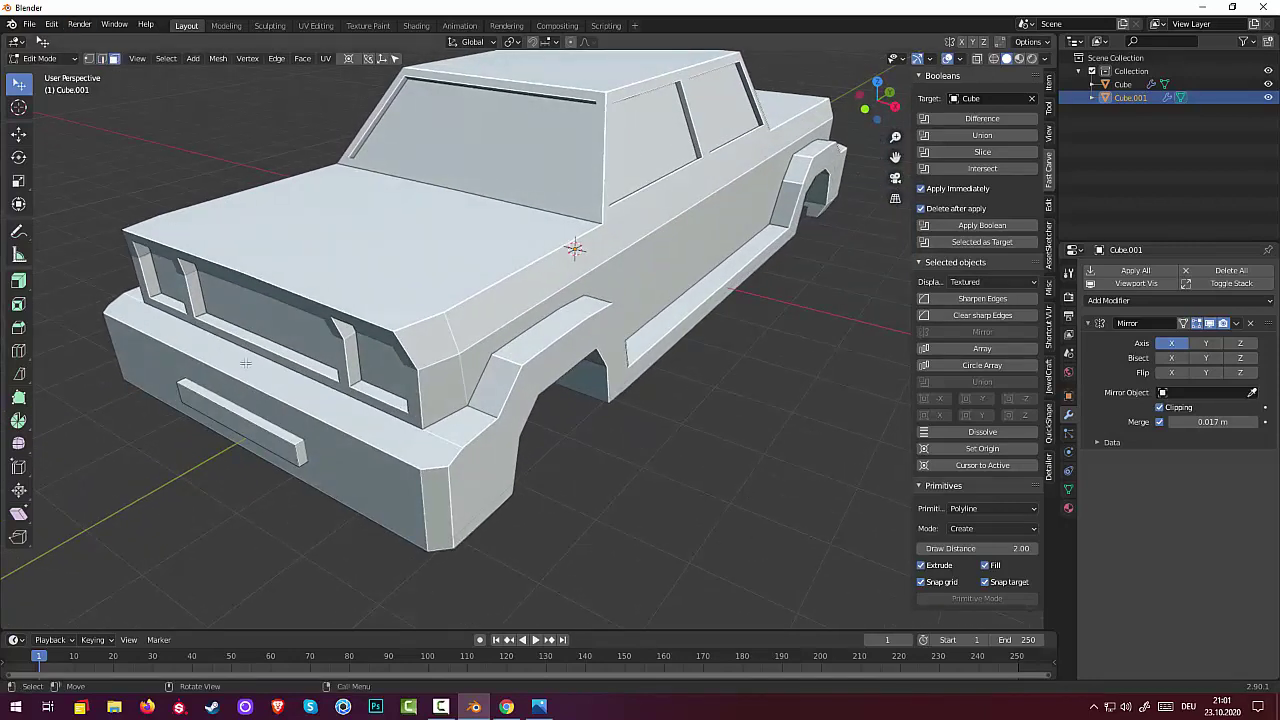
{"action": "left_click", "coordinate": [260, 434]}
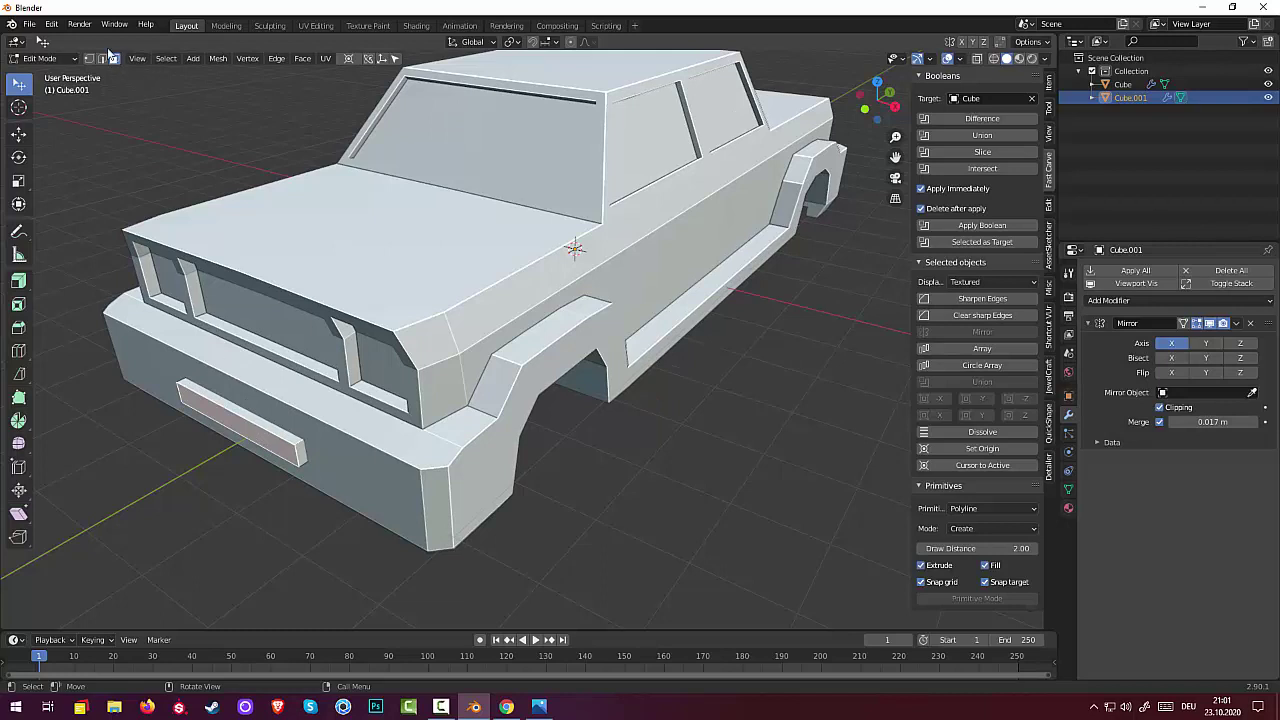
{"action": "left_click", "coordinate": [40, 58]}
{"action": "left_click", "coordinate": [42, 74]}
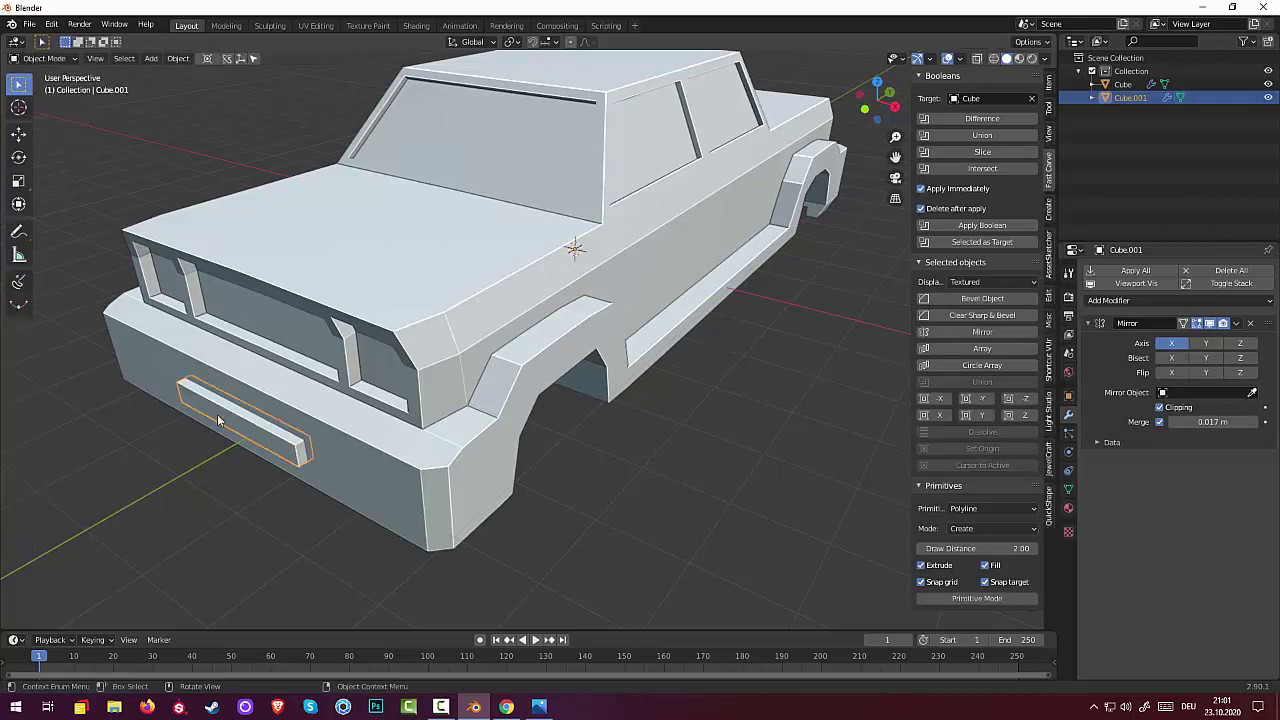
{"action": "key", "text": "Delete"}
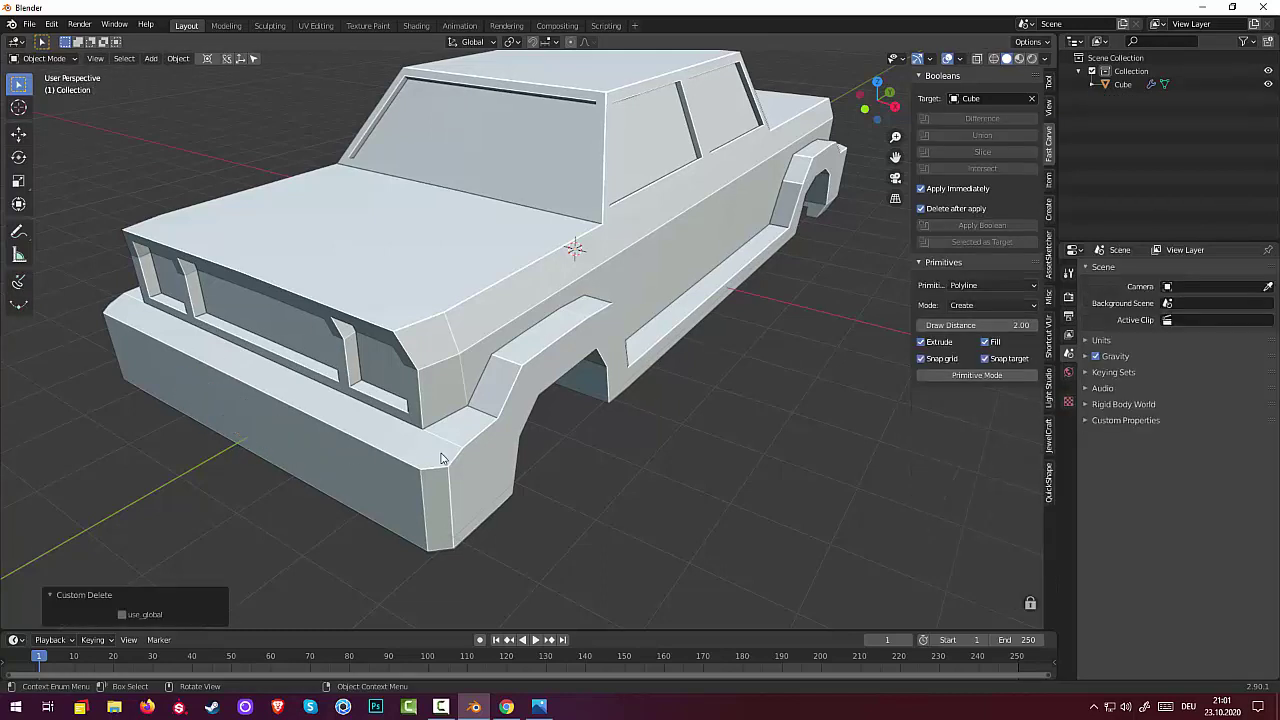
{"action": "mouse_move", "coordinate": [243, 434]}
{"action": "middle_mouse_down"}
{"action": "mouse_move", "coordinate": [492, 422]}
{"action": "mouse_move", "coordinate": [632, 437]}
{"action": "mouse_move", "coordinate": [587, 463]}
{"action": "middle_mouse_up"}
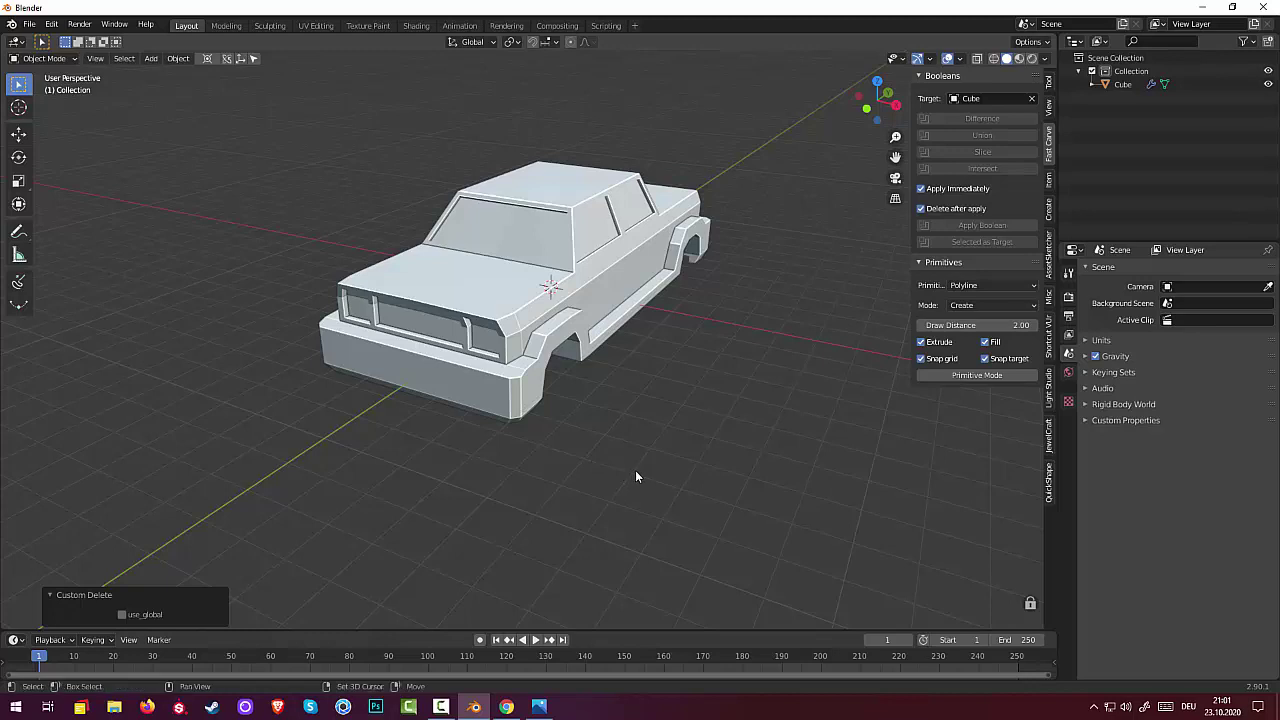
{"action": "key", "text": "shift+a"}
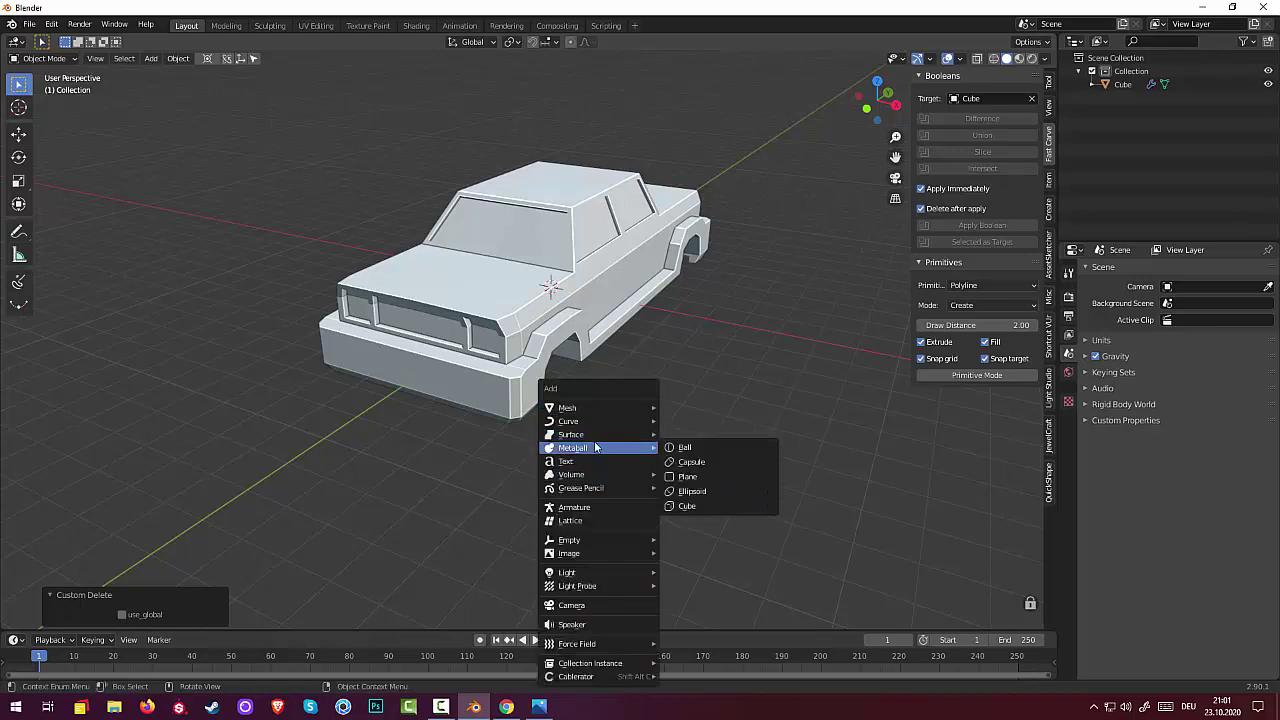
{"action": "mouse_move", "coordinate": [596, 408]}
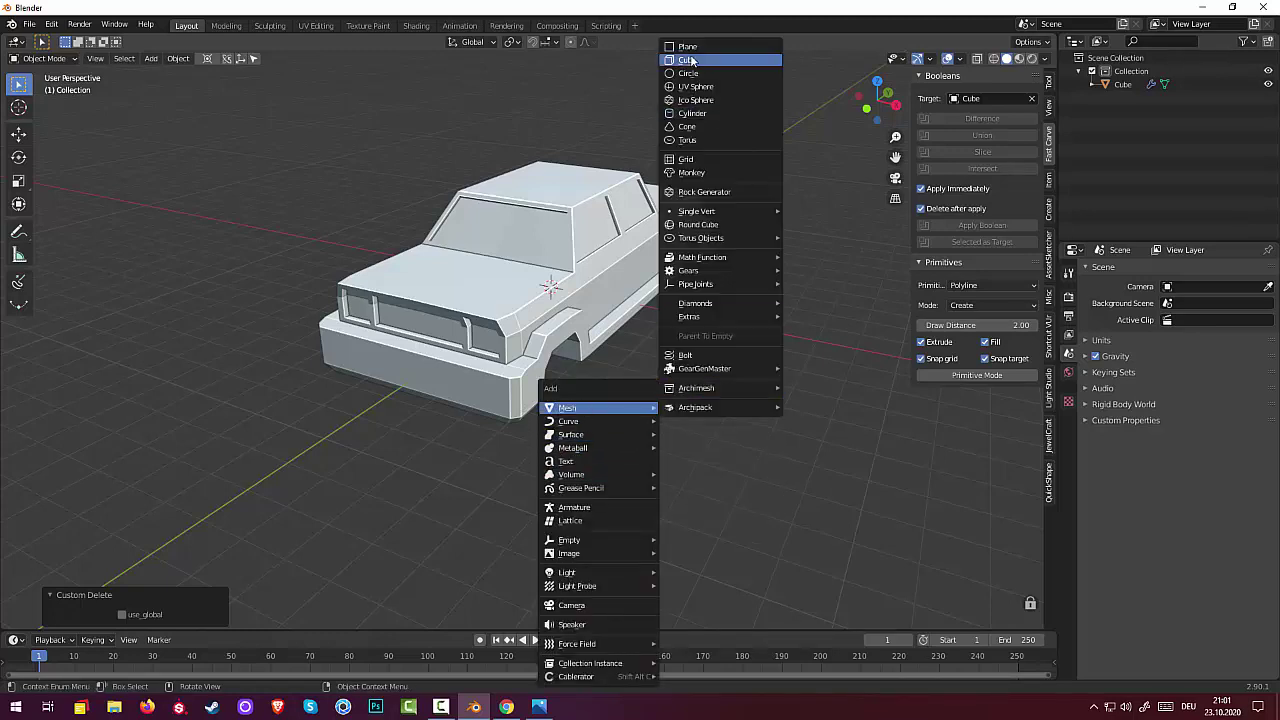
Add a new cube and move it along Y beside the car.
{"action": "left_click", "coordinate": [690, 60]}
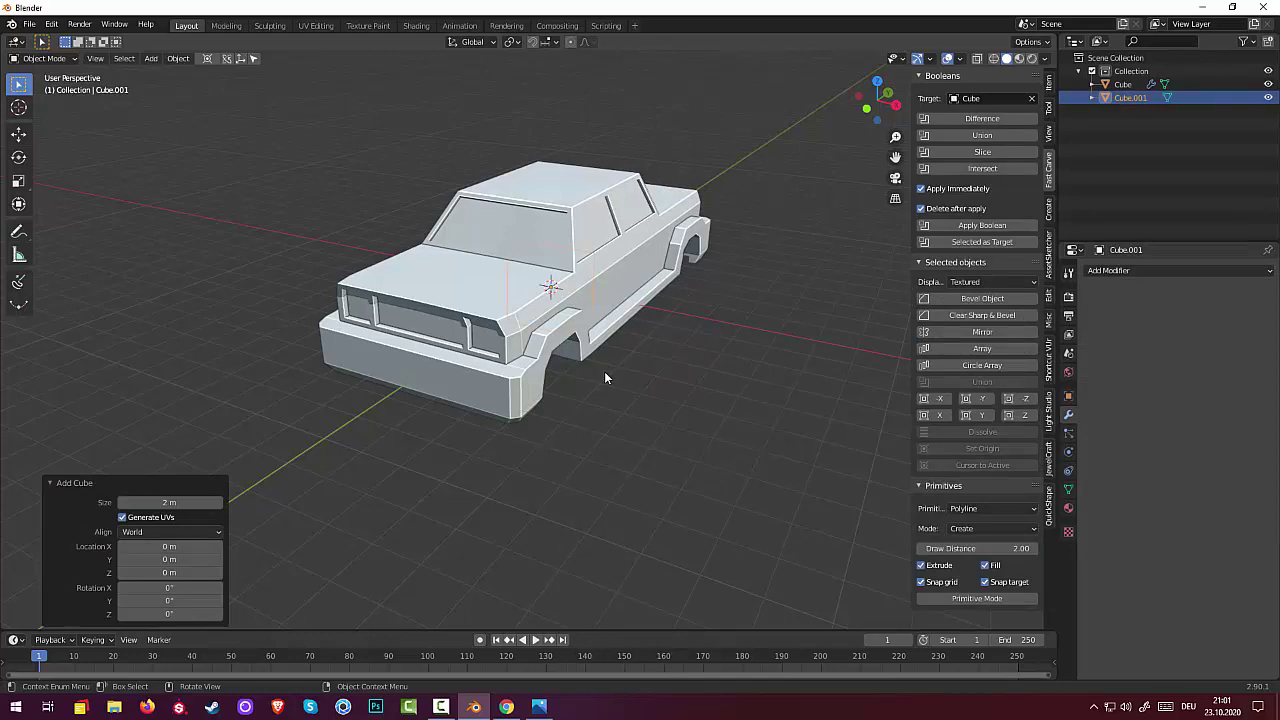
{"action": "key", "text": "g"}
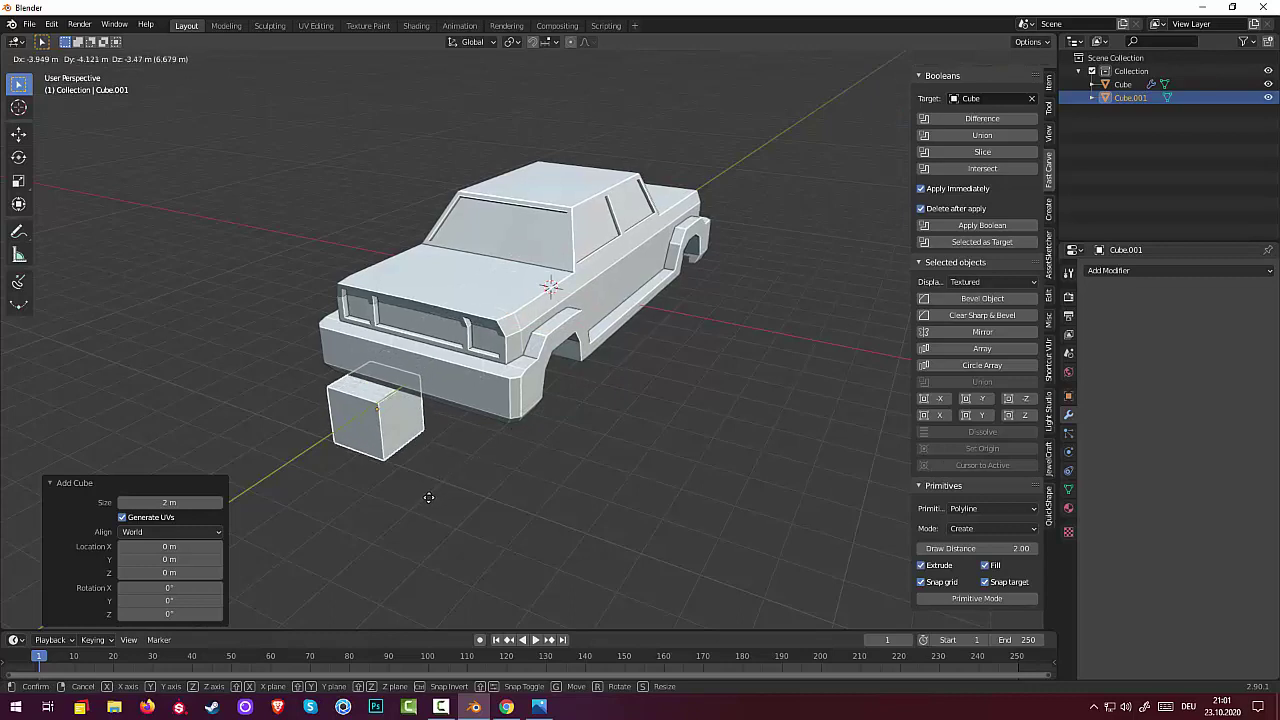
{"action": "key", "text": "x"}
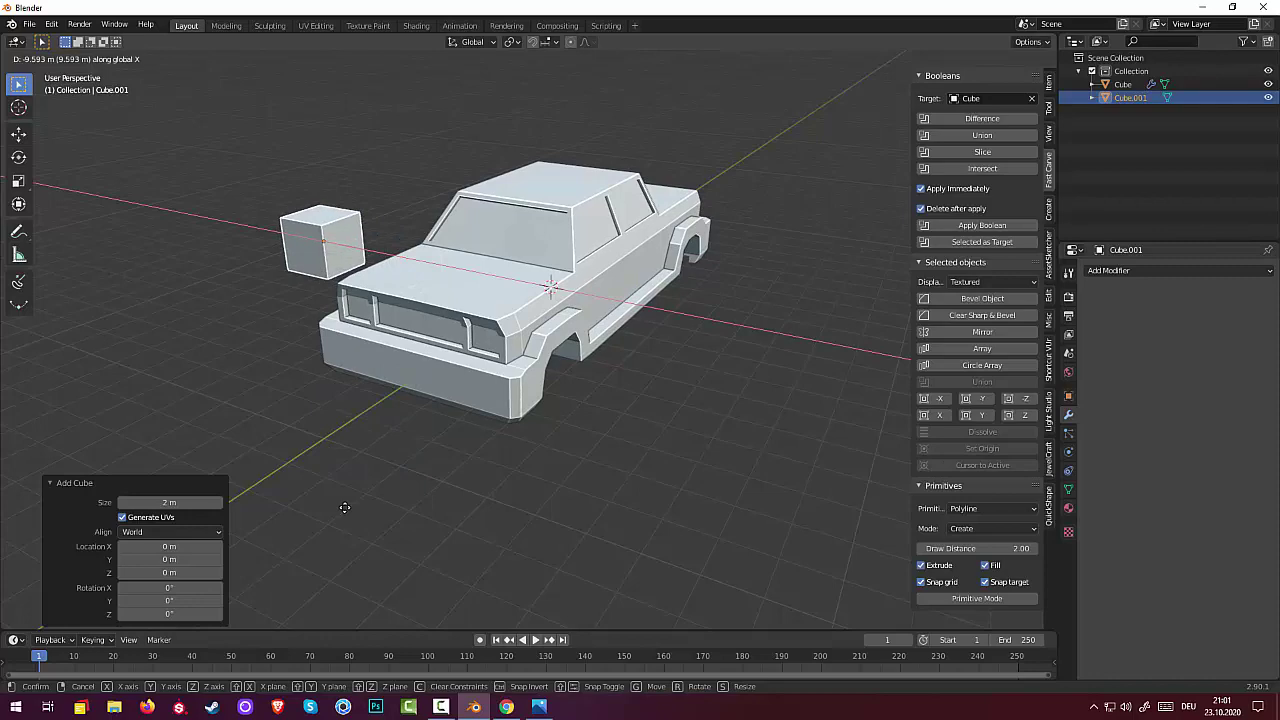
{"action": "key", "text": "y"}
{"action": "left_click", "coordinate": [344, 508]}
{"action": "mouse_move", "coordinate": [359, 481]}
{"action": "middle_mouse_down"}
{"action": "mouse_move", "coordinate": [402, 413]}
{"action": "mouse_move", "coordinate": [420, 443]}
{"action": "middle_mouse_up"}
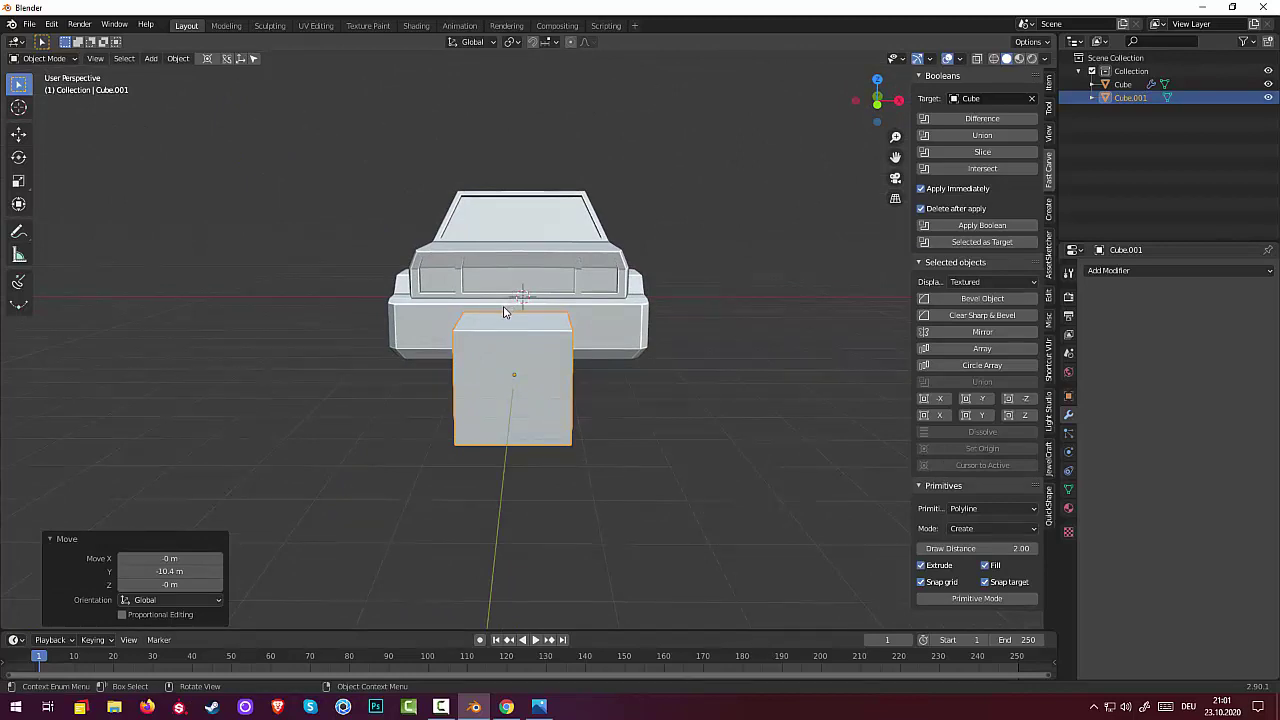
Flatten the cube along Z and narrow it along Y into a slab.
{"action": "key", "text": "s"}
{"action": "key", "text": "z"}
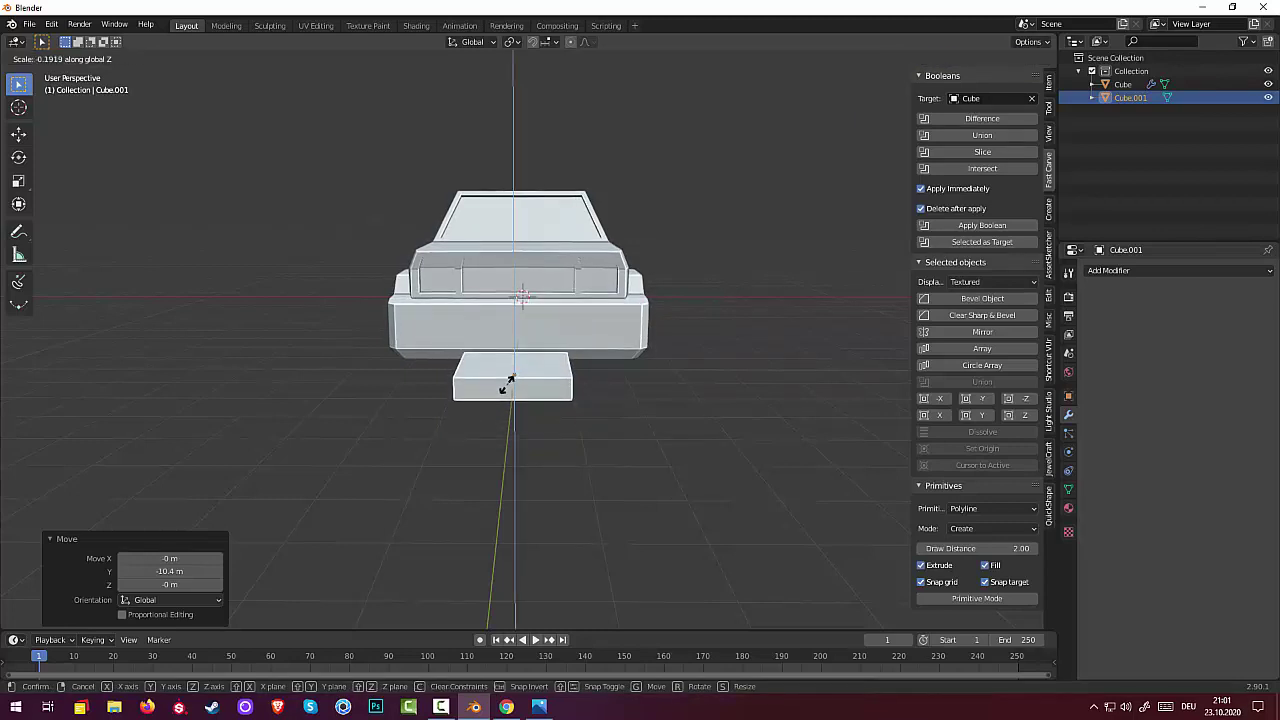
{"action": "left_click", "coordinate": [508, 383]}
{"action": "middle_click_drag", "start_coordinate": [697, 403], "coordinate": [638, 425]}
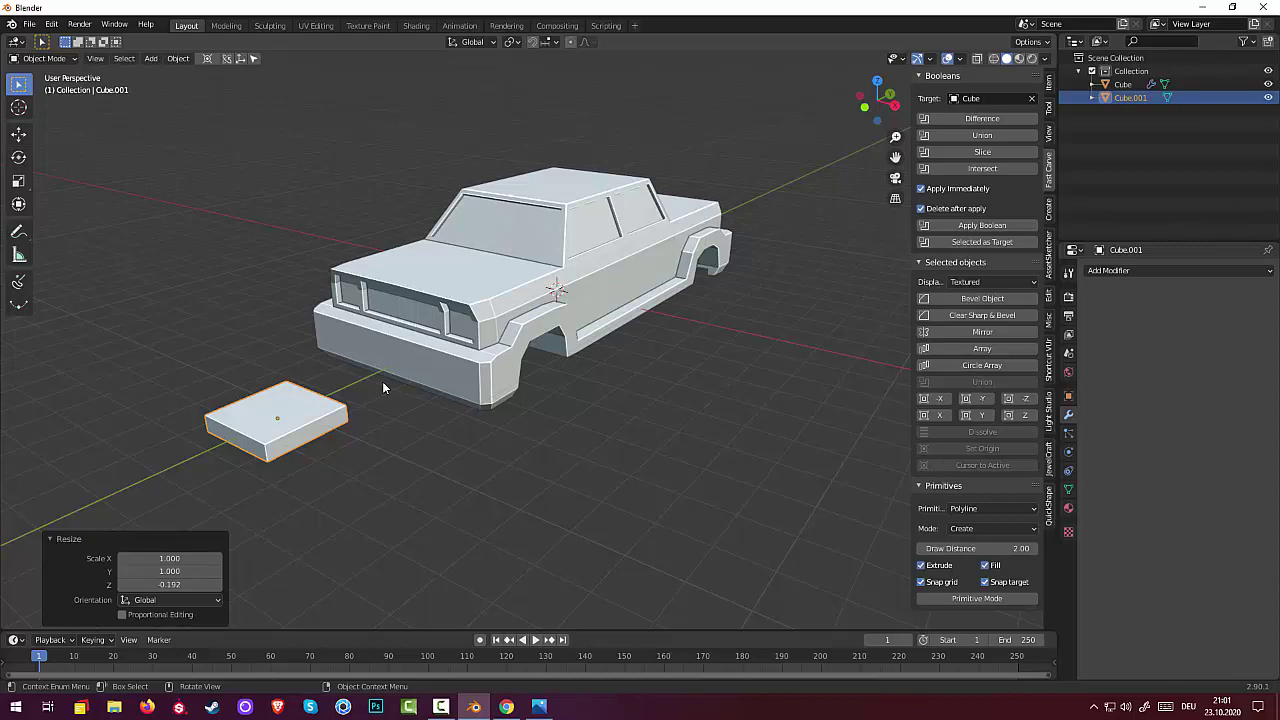
{"action": "key", "text": "s"}
{"action": "key", "text": "y"}
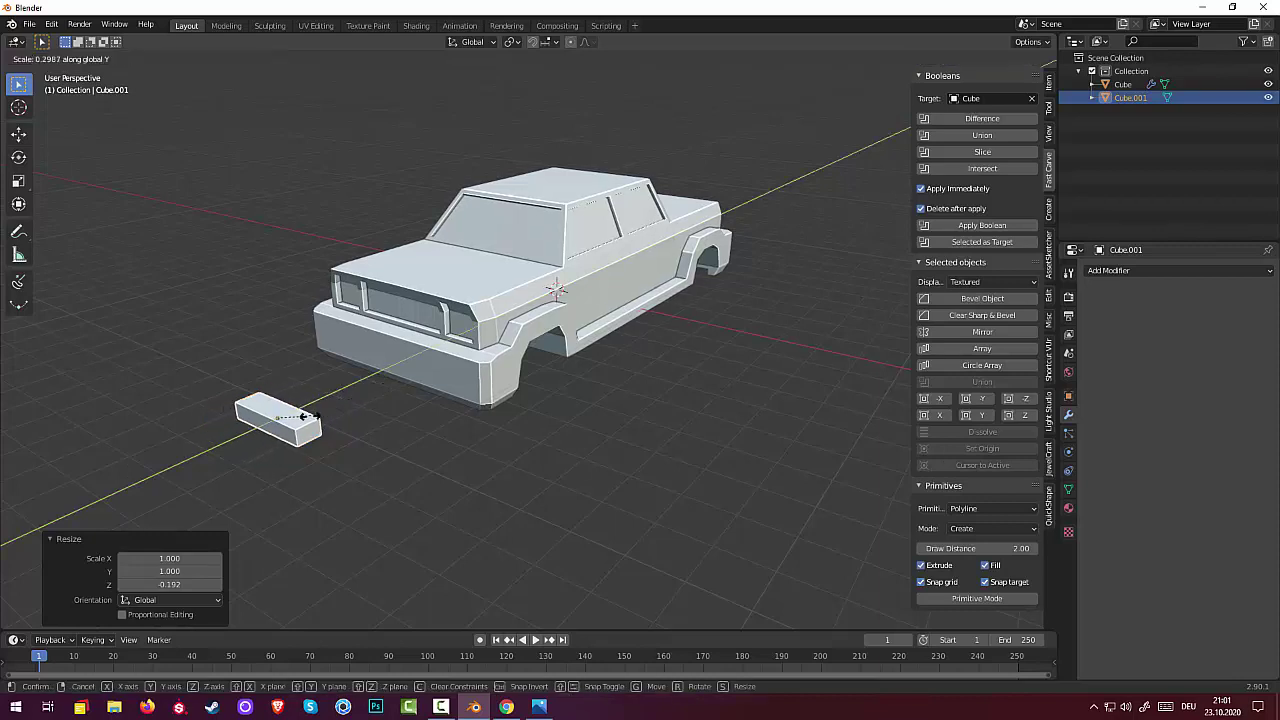
{"action": "left_click", "coordinate": [305, 420]}
Widen the slab 1.301× along the X axis.
{"action": "middle_click_drag", "start_coordinate": [331, 428], "coordinate": [392, 418]}
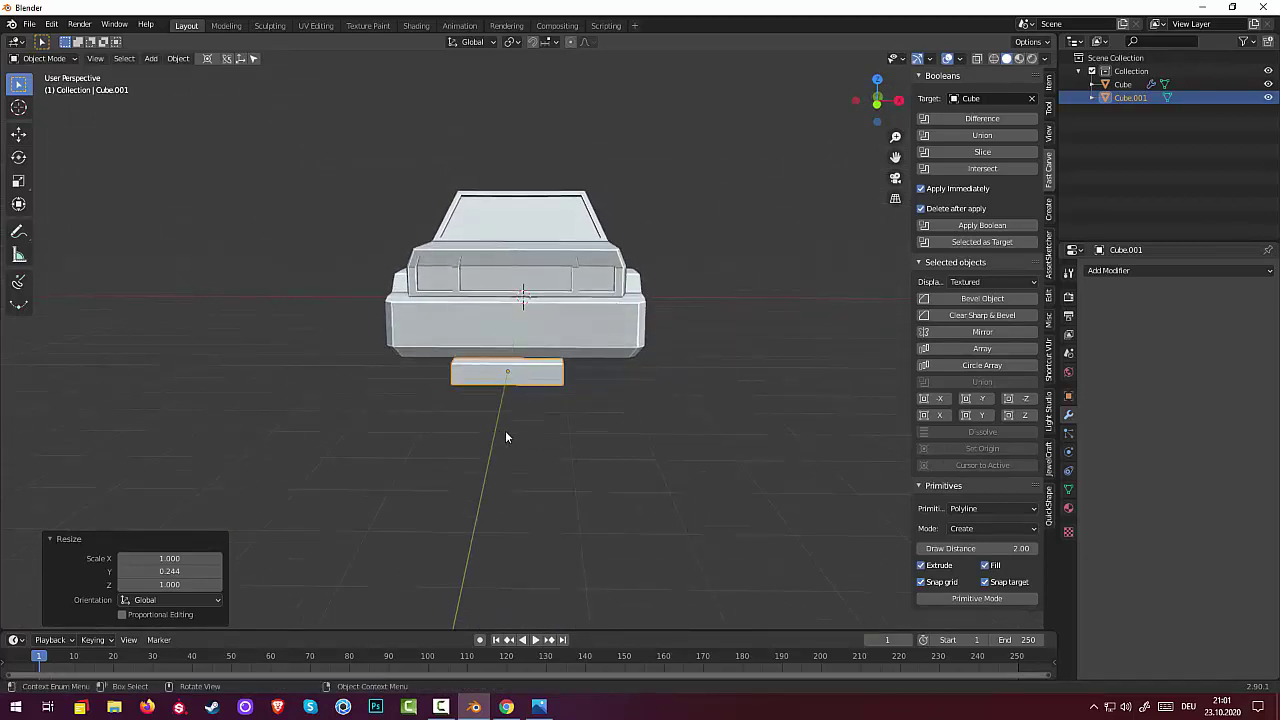
{"action": "key", "text": "s"}
{"action": "key", "text": "x"}
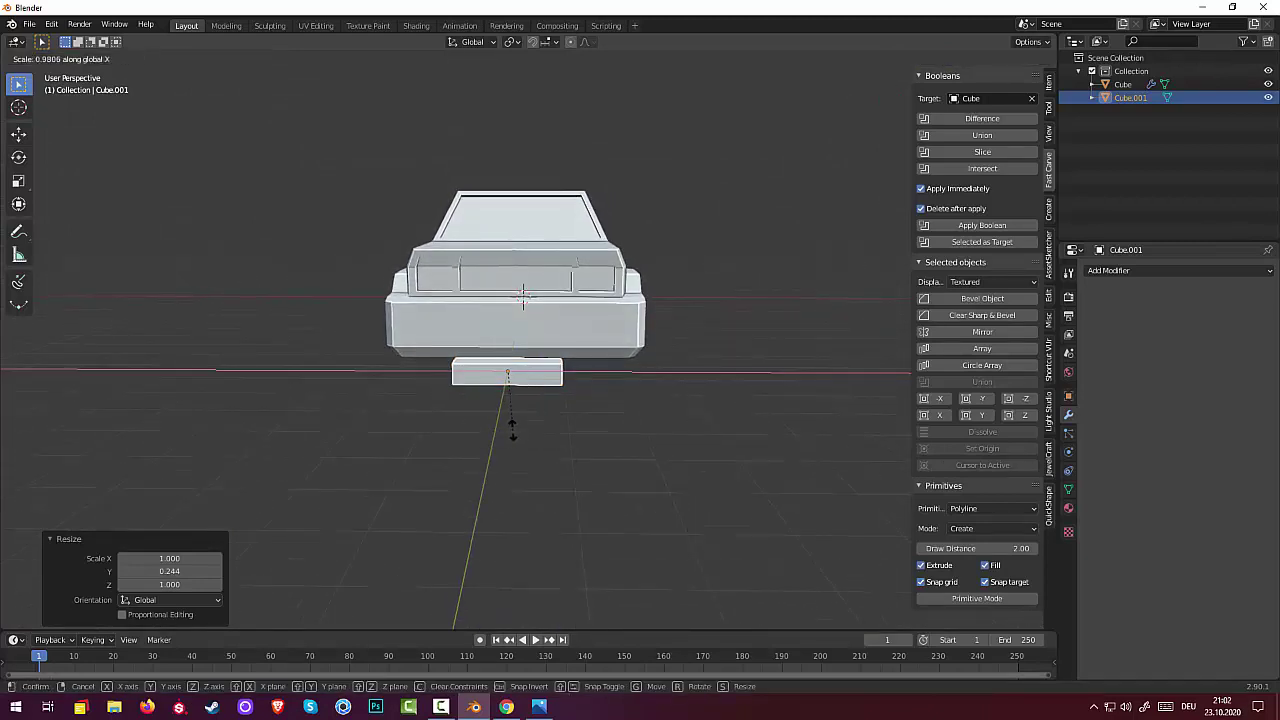
{"action": "left_click", "coordinate": [562, 428]}
{"action": "middle_click_drag", "start_coordinate": [560, 428], "coordinate": [561, 464]}
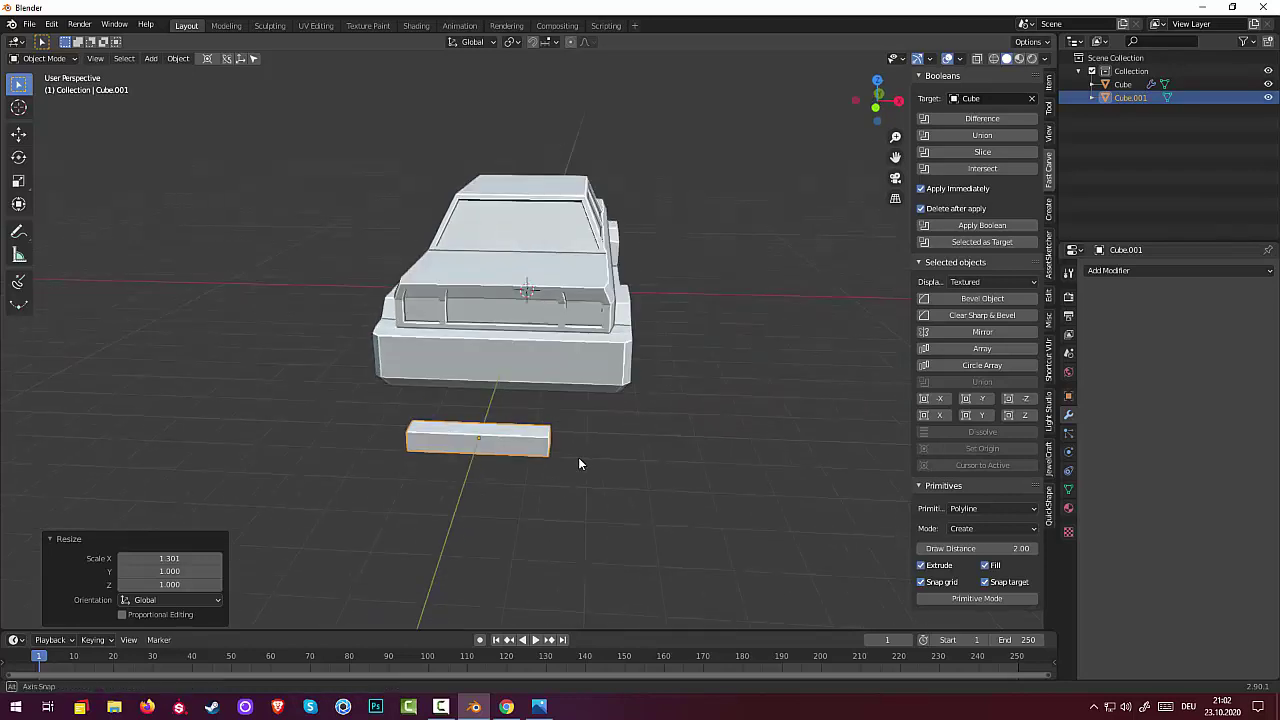
{"action": "scroll", "coordinate": [500, 485], "scroll_direction": "up", "scroll_amount": 2}
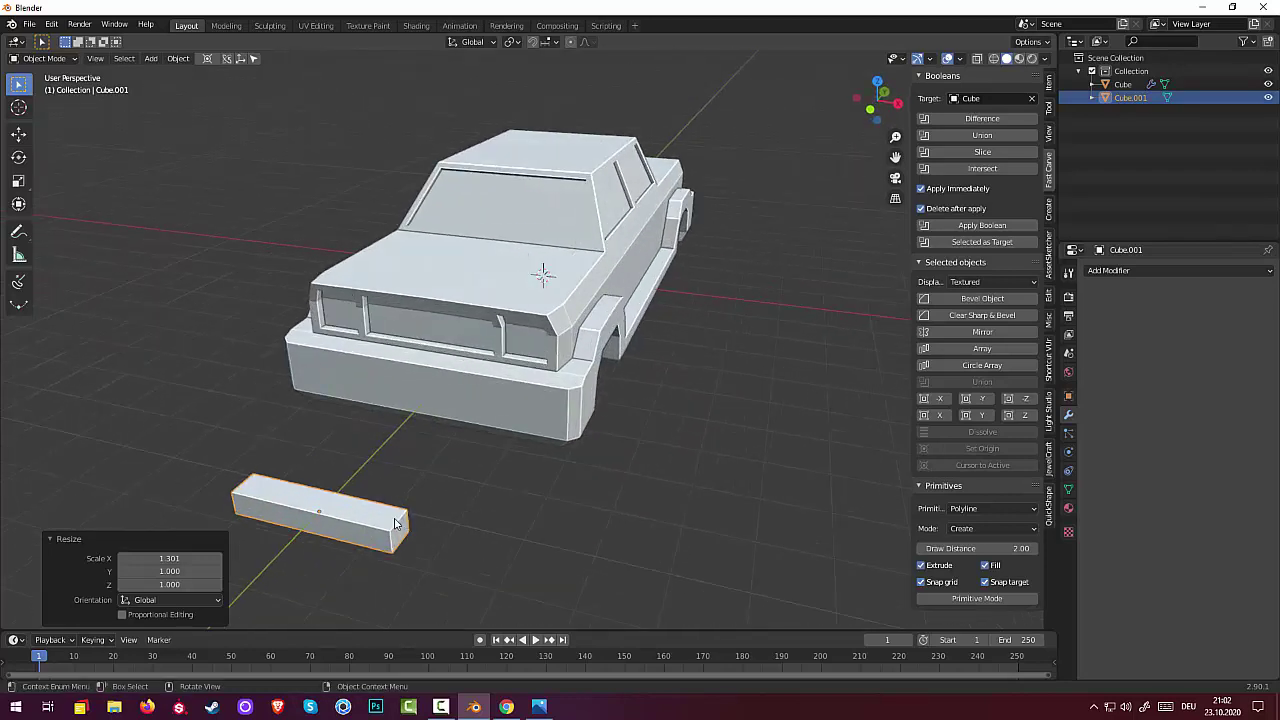
Reselect the small slab and open the interaction mode list to edit it.
{"action": "left_click", "coordinate": [403, 525]}
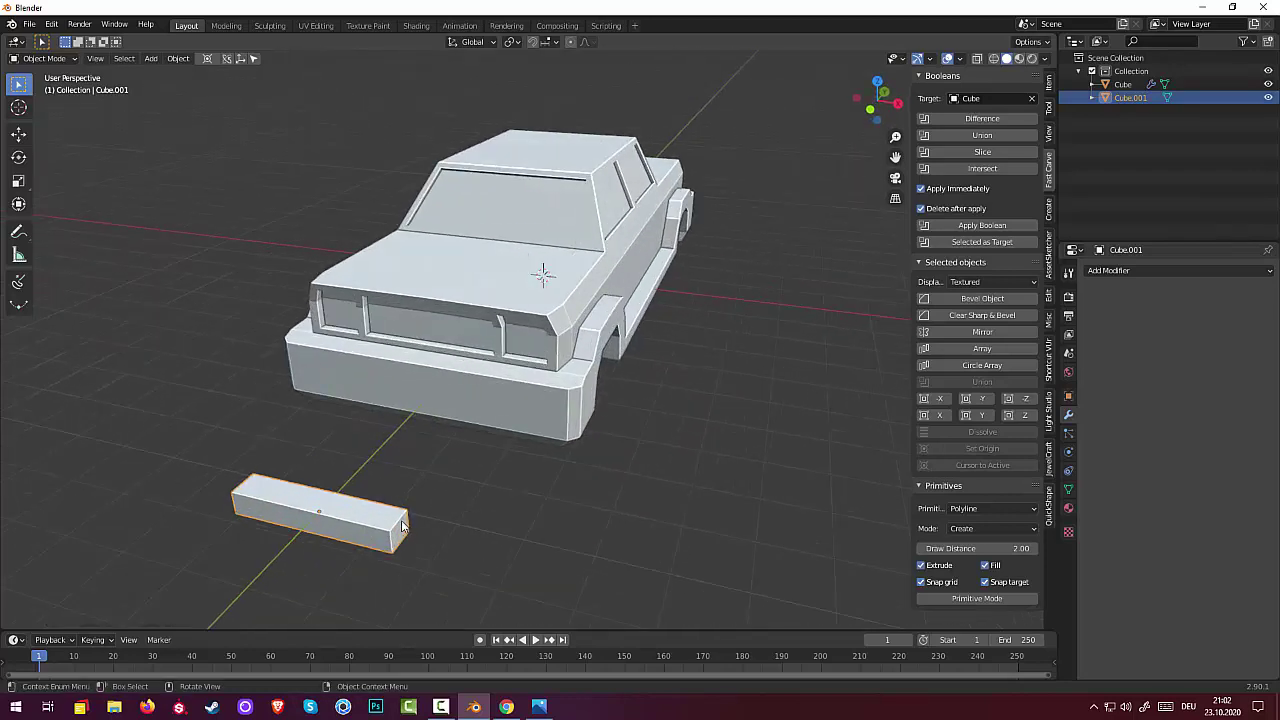
{"action": "left_click", "coordinate": [77, 61]}
{"action": "left_click", "coordinate": [55, 79]}
{"action": "left_click", "coordinate": [50, 60]}
{"action": "left_click", "coordinate": [48, 64]}
{"action": "left_click", "coordinate": [443, 304]}
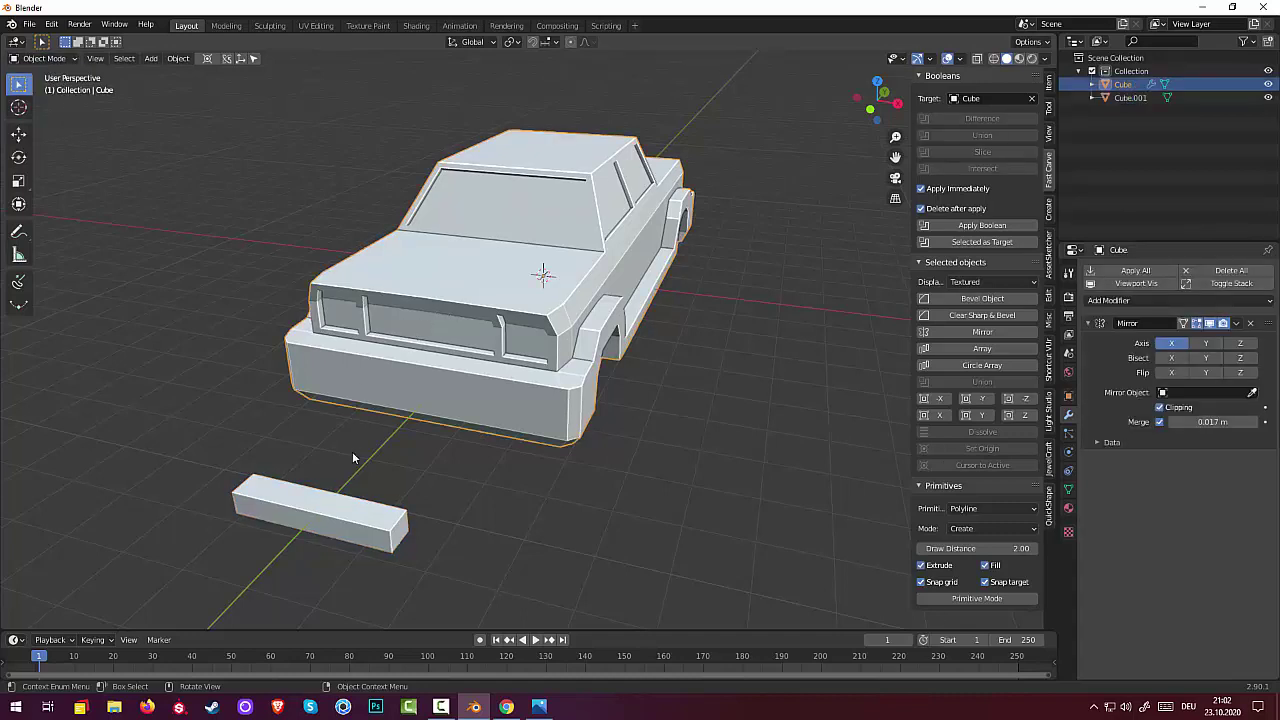
{"action": "left_click", "coordinate": [345, 515]}
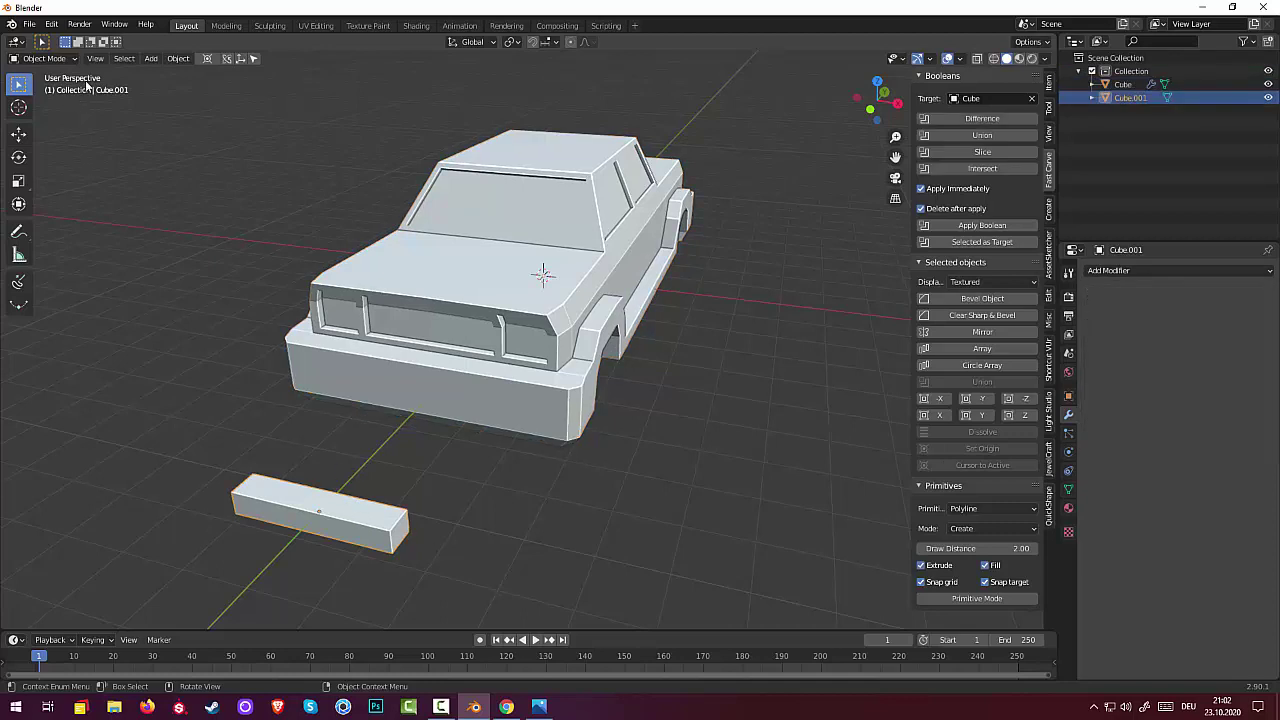
{"action": "left_click", "coordinate": [47, 59]}
Enter Edit Mode with edge select, then start and cancel a bevel on the slab.
{"action": "left_click", "coordinate": [42, 89]}
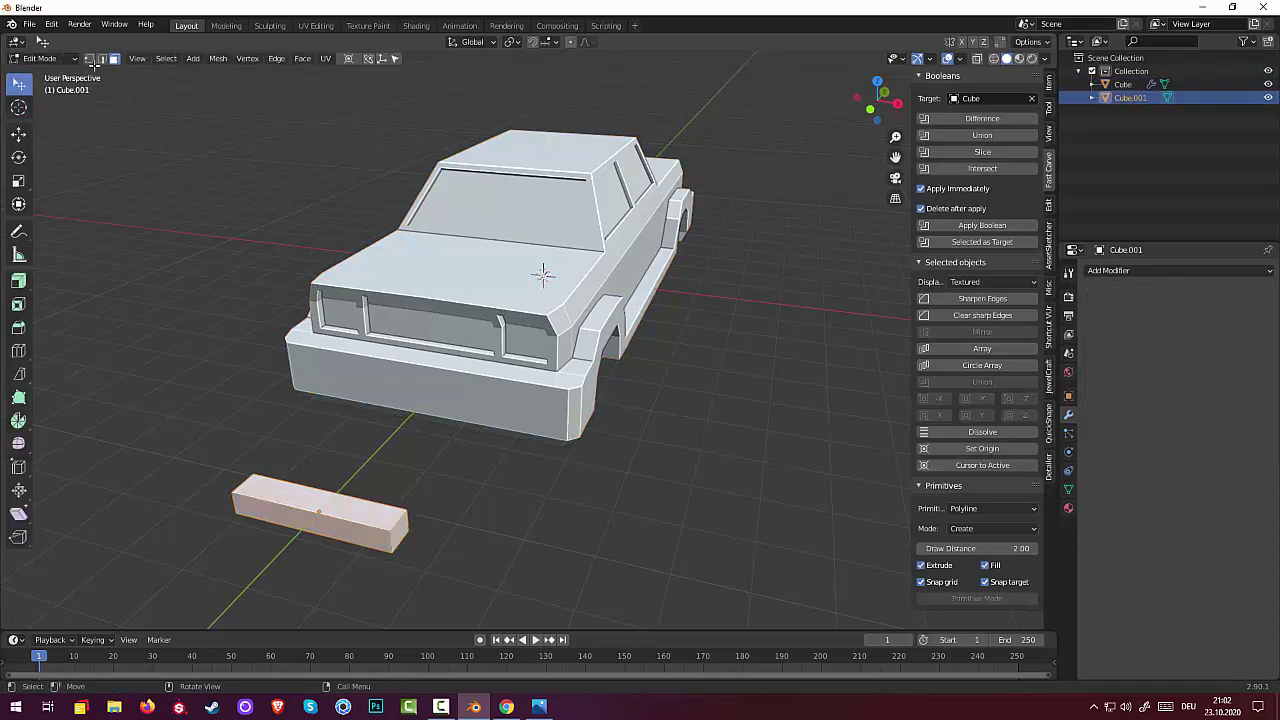
{"action": "left_click", "coordinate": [101, 59]}
{"action": "mouse_move", "coordinate": [428, 528]}
{"action": "middle_mouse_down"}
{"action": "mouse_move", "coordinate": [443, 514]}
{"action": "mouse_move", "coordinate": [409, 429]}
{"action": "middle_mouse_up"}
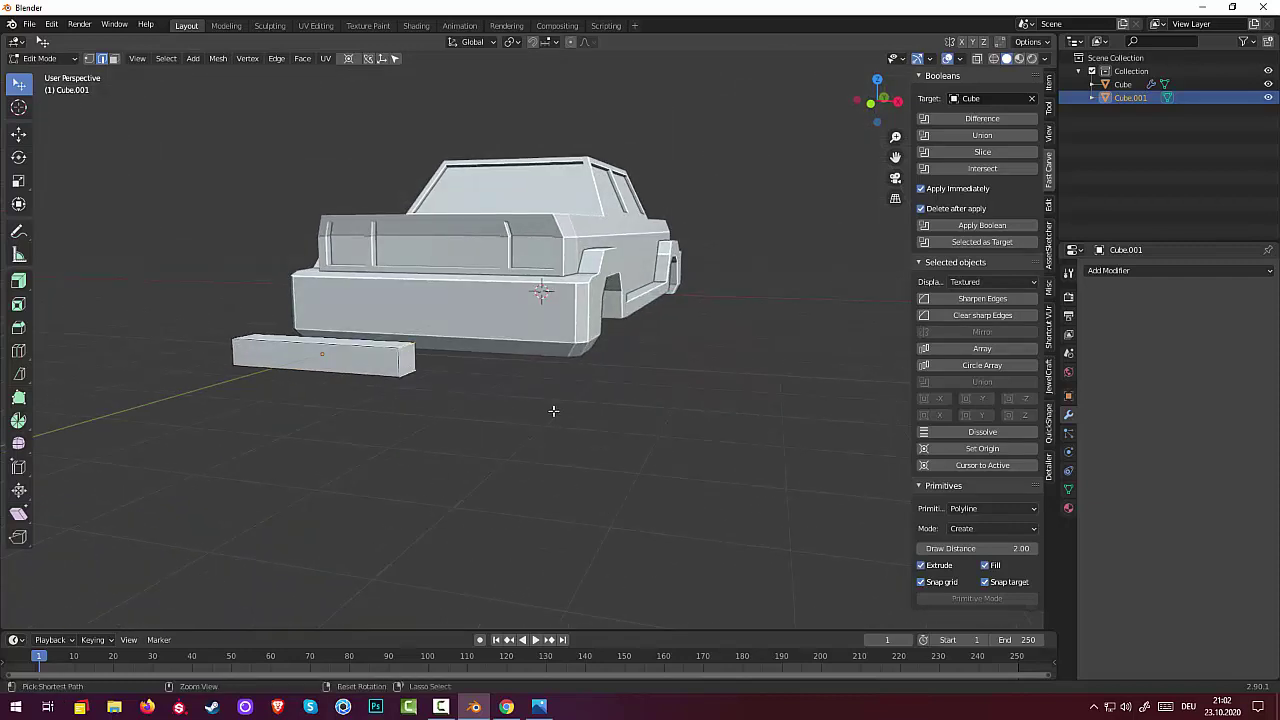
{"action": "key", "text": "ctrl+b"}
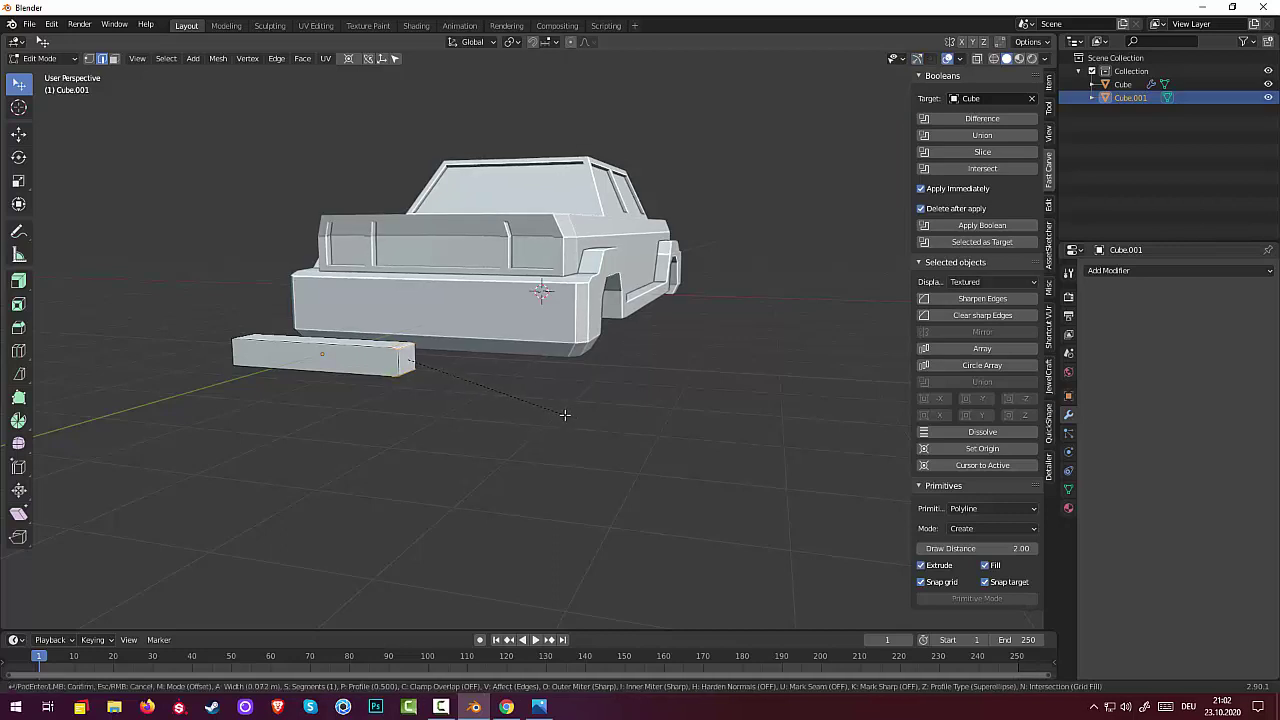
{"action": "right_click", "coordinate": [565, 414]}
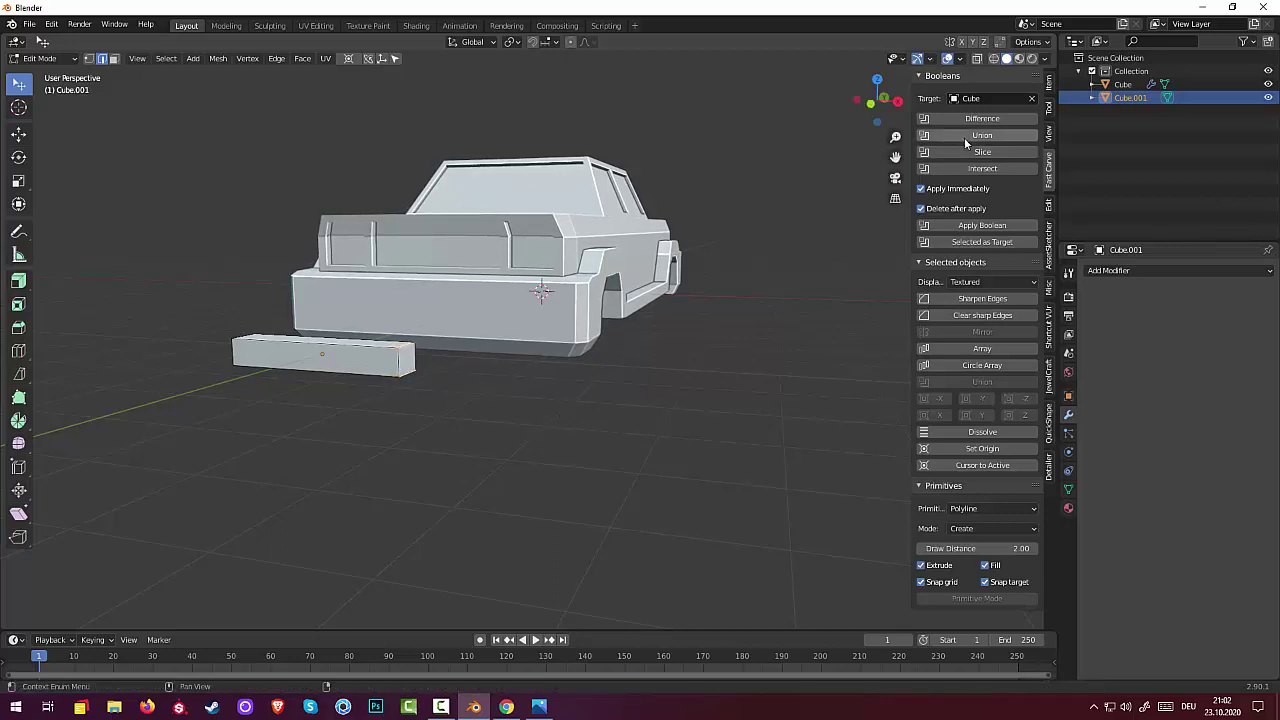
Edit the selection's median X value in the N-panel, then clear the selection.
{"action": "left_click", "coordinate": [1049, 80]}
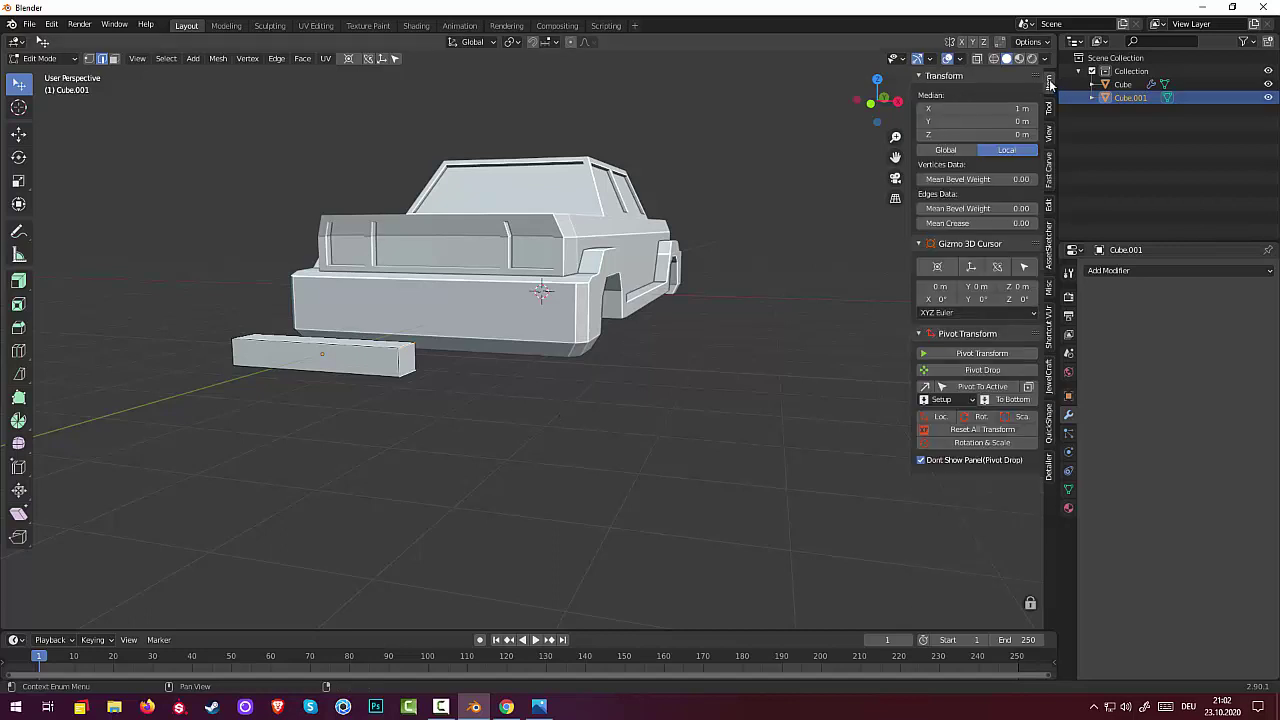
{"action": "left_click", "coordinate": [979, 109]}
{"action": "left_click", "coordinate": [975, 430]}
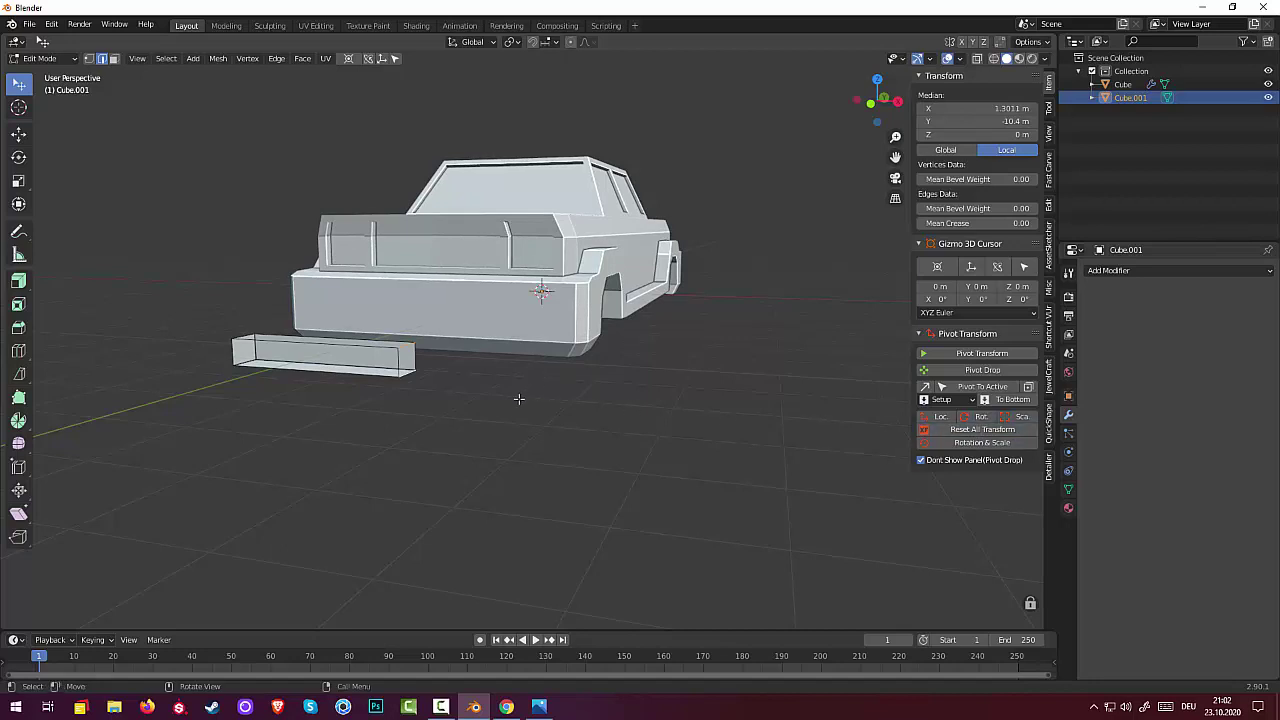
{"action": "mouse_move", "coordinate": [519, 399]}
{"action": "middle_mouse_down"}
{"action": "mouse_move", "coordinate": [520, 426]}
{"action": "mouse_move", "coordinate": [423, 434]}
{"action": "middle_mouse_up"}
{"action": "left_click", "coordinate": [333, 480], "text": "shift"}
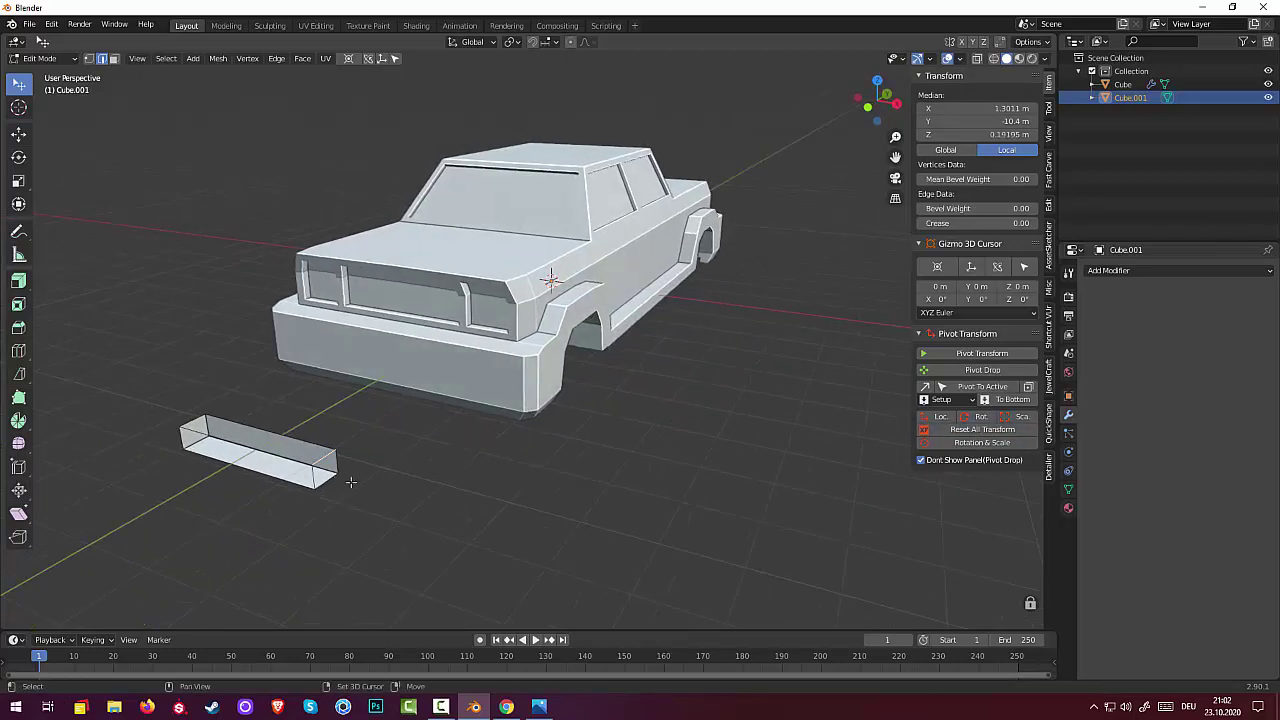
{"action": "left_click", "coordinate": [350, 482]}
Select and delete the whole slab mesh, then undo the deletion.
{"action": "mouse_move", "coordinate": [554, 517]}
{"action": "middle_mouse_down"}
{"action": "mouse_move", "coordinate": [551, 466]}
{"action": "mouse_move", "coordinate": [565, 468]}
{"action": "mouse_move", "coordinate": [569, 500]}
{"action": "middle_mouse_up"}
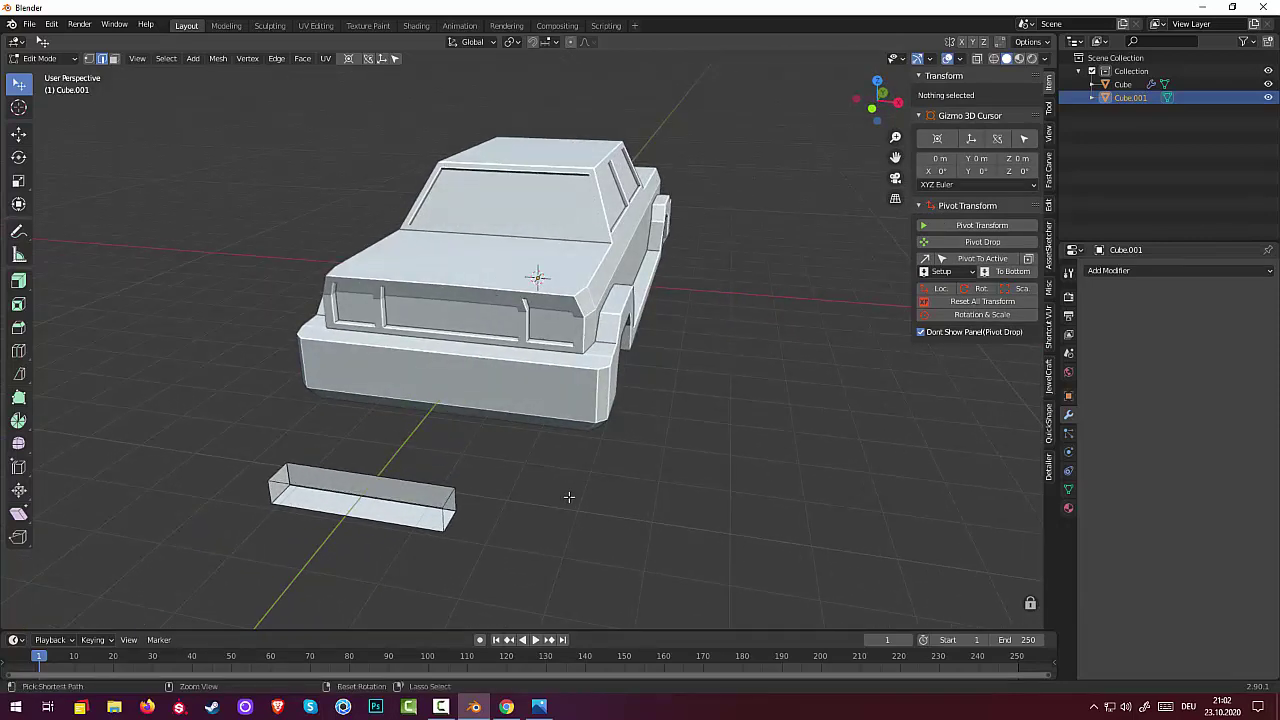
{"action": "key", "text": "a"}
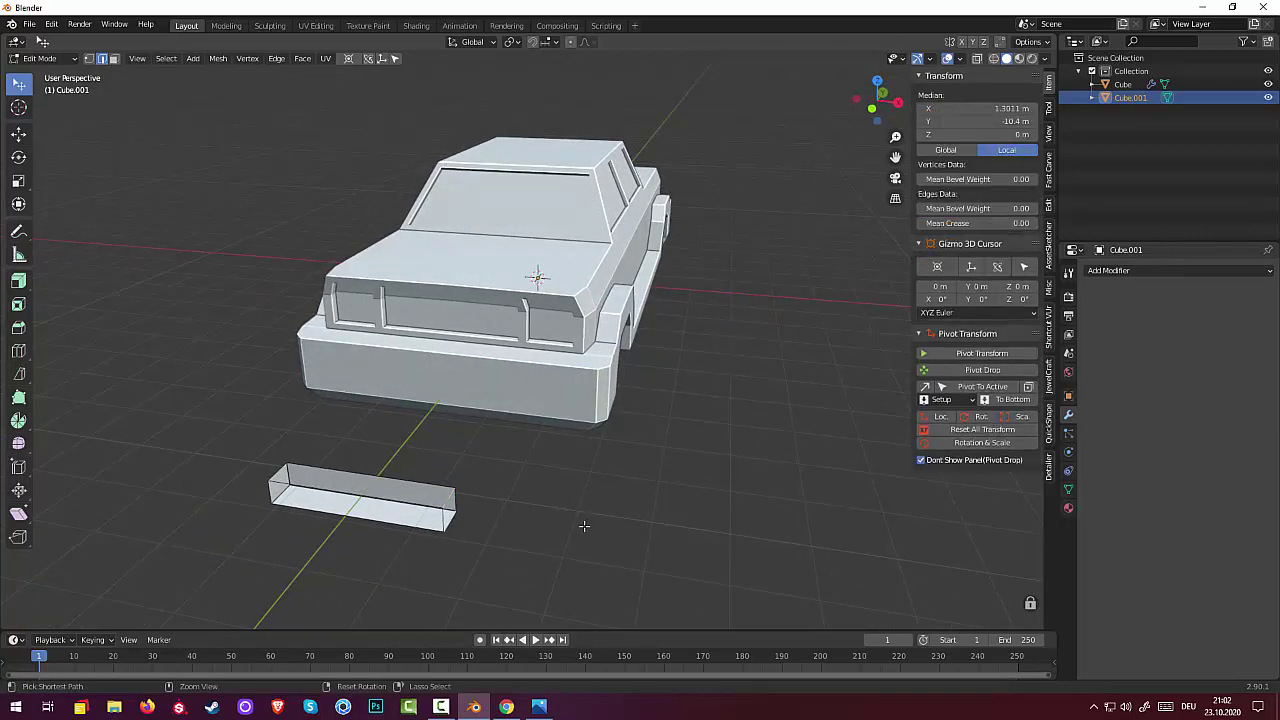
{"action": "key", "text": "Delete"}
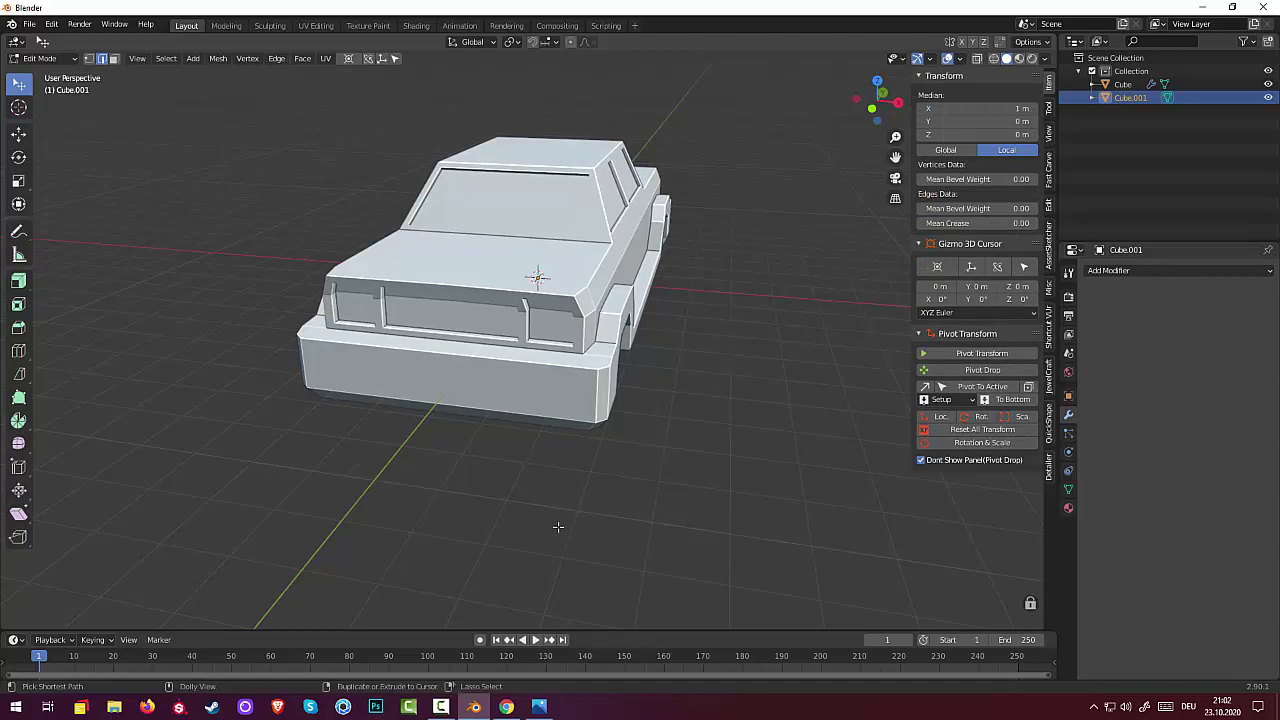
{"action": "key", "text": "ctrl+z"}
{"action": "key", "text": "ctrl+z"}
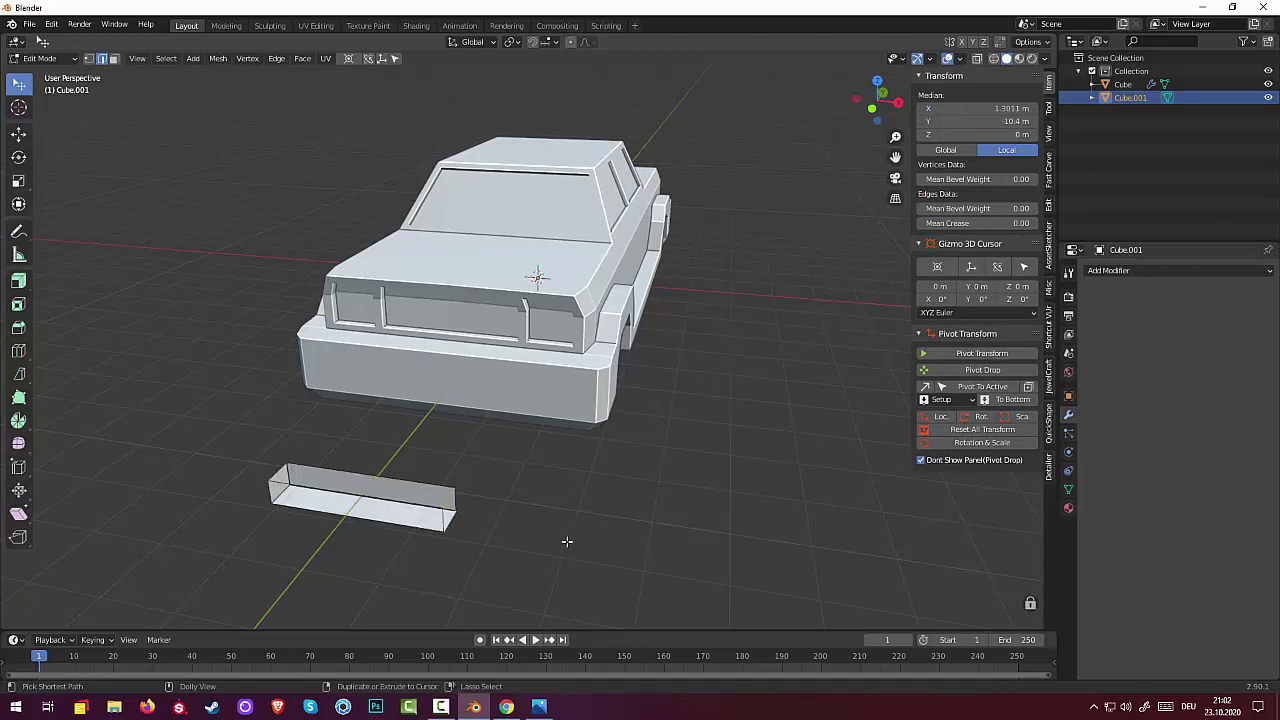
In face select, pick faces and edges on the slab, select all, and return to Object Mode.
{"action": "middle_click_drag", "start_coordinate": [531, 521], "coordinate": [417, 416]}
{"action": "left_click", "coordinate": [114, 58]}
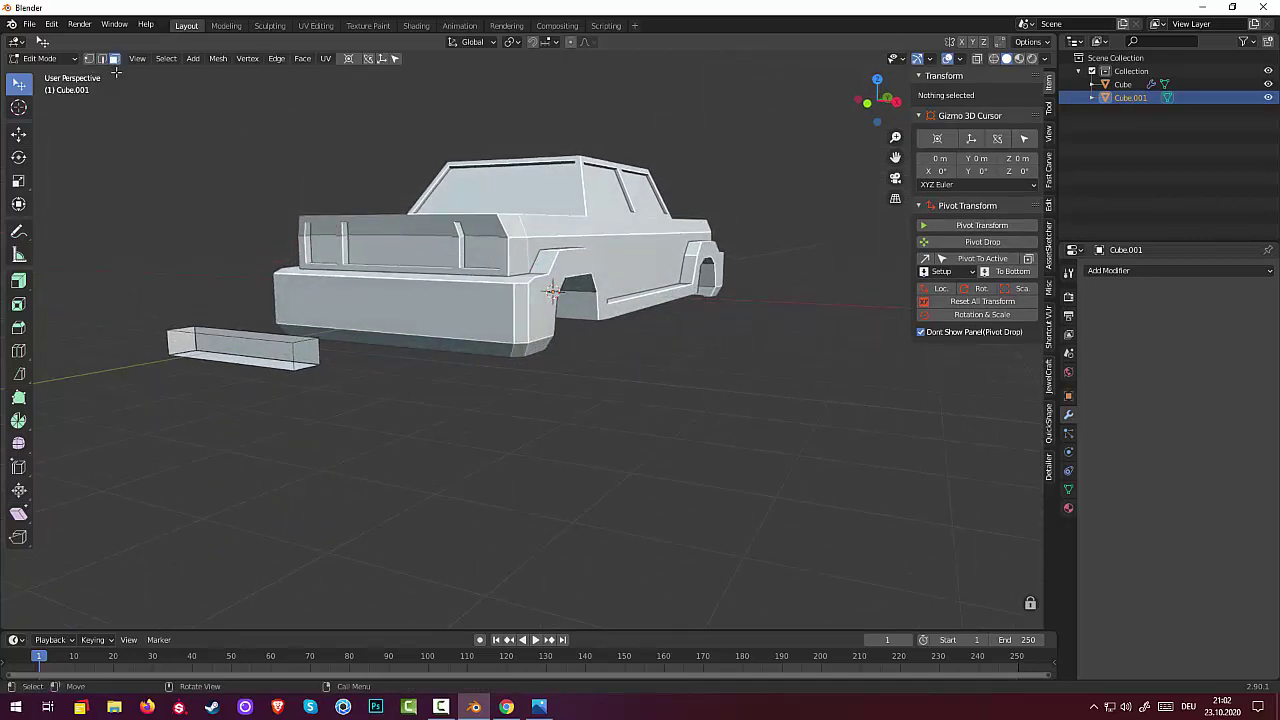
{"action": "left_click", "coordinate": [203, 330]}
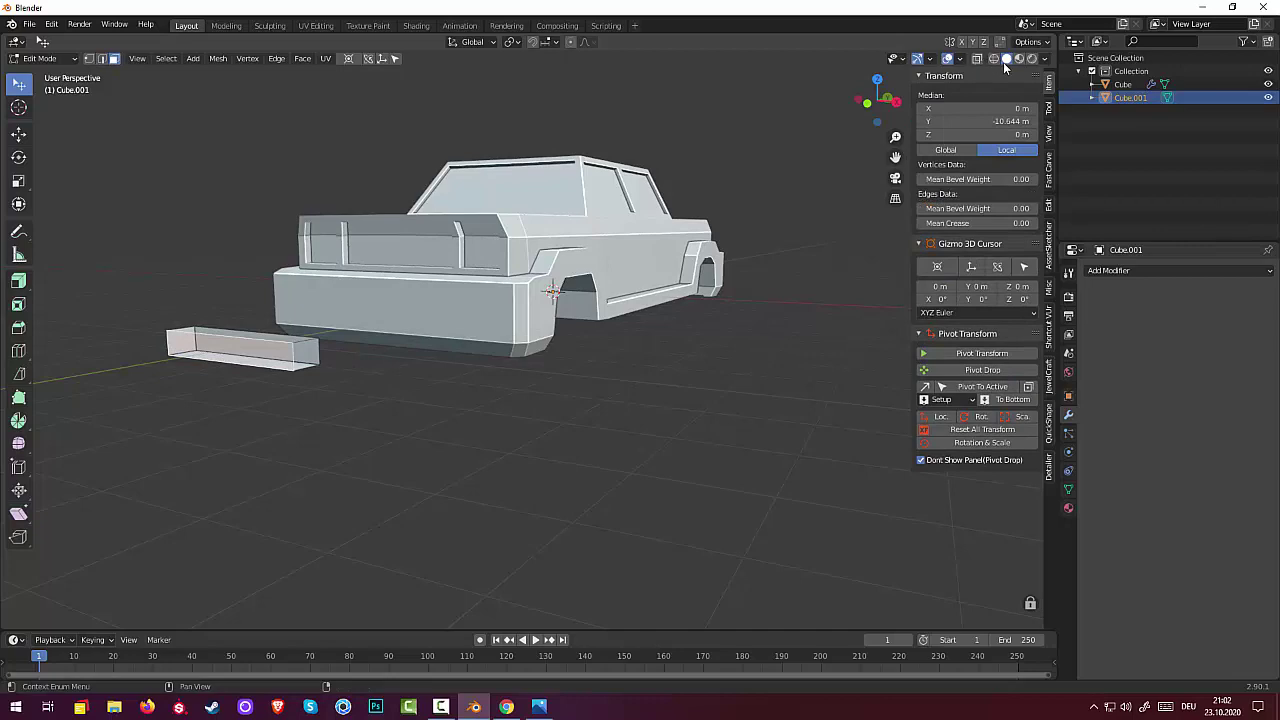
{"action": "middle_click_drag", "start_coordinate": [571, 374], "coordinate": [555, 499]}
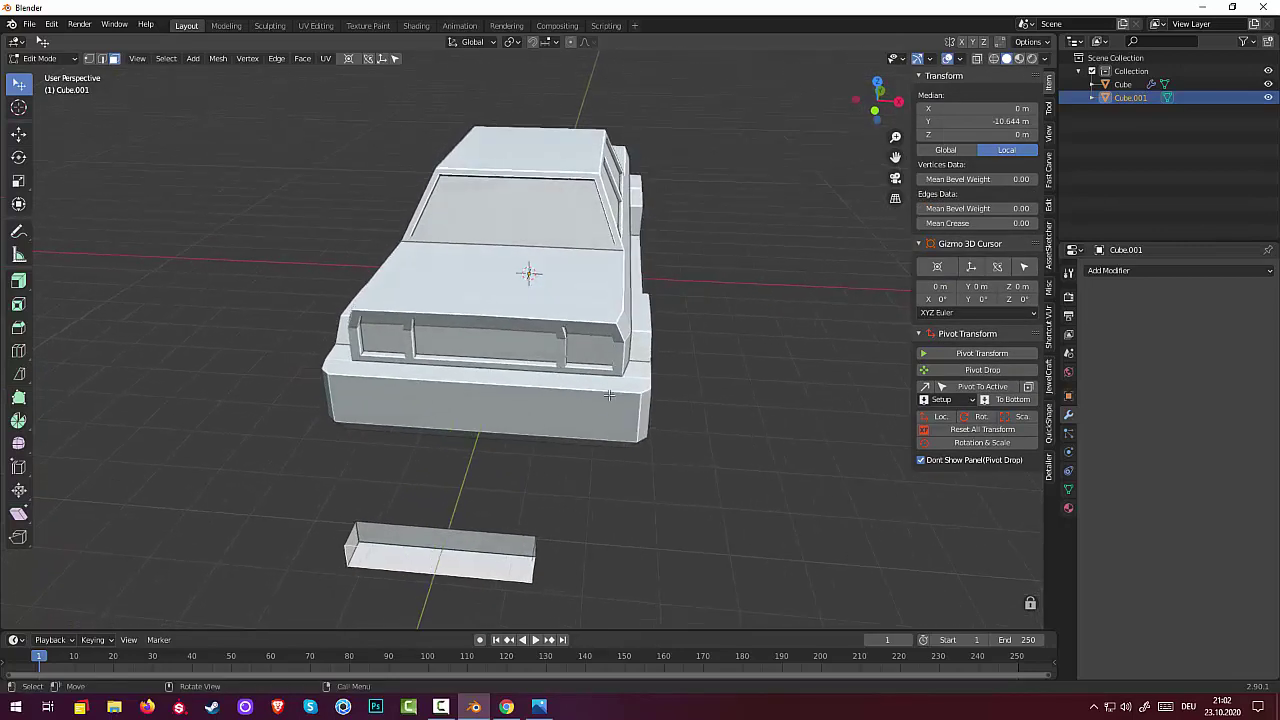
{"action": "left_click", "coordinate": [540, 548]}
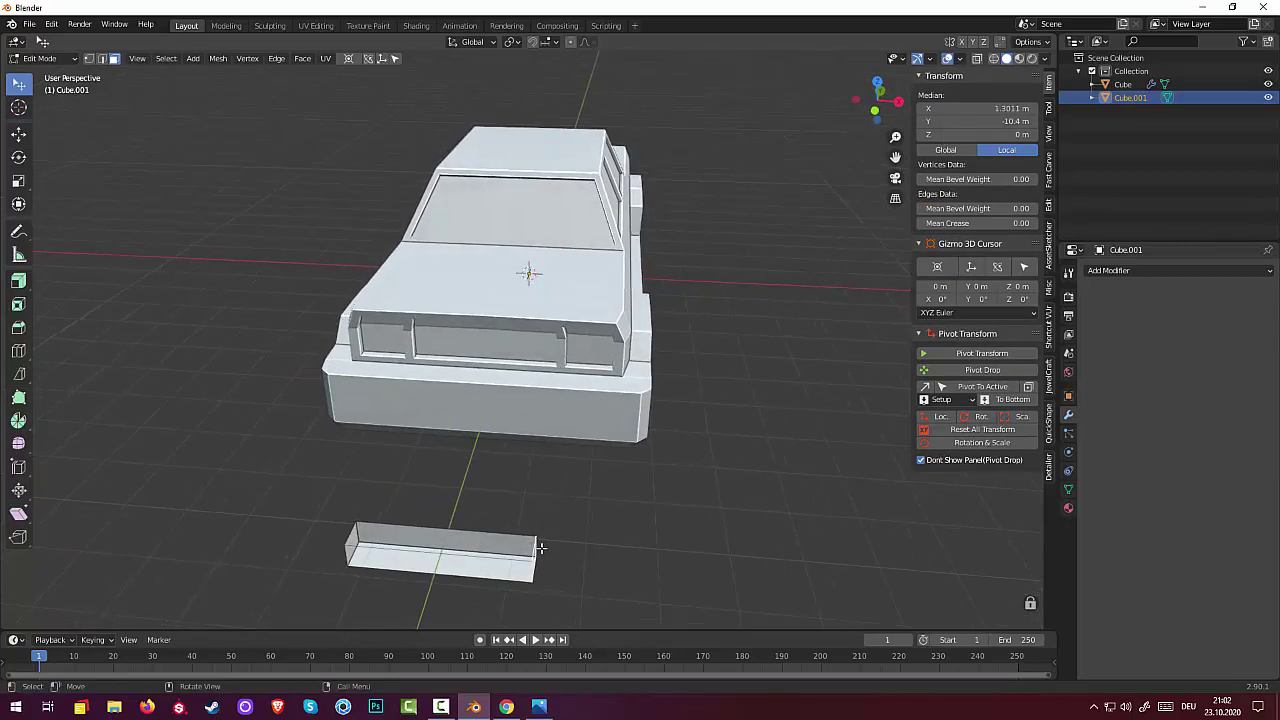
{"action": "middle_click_drag", "start_coordinate": [549, 550], "coordinate": [549, 544]}
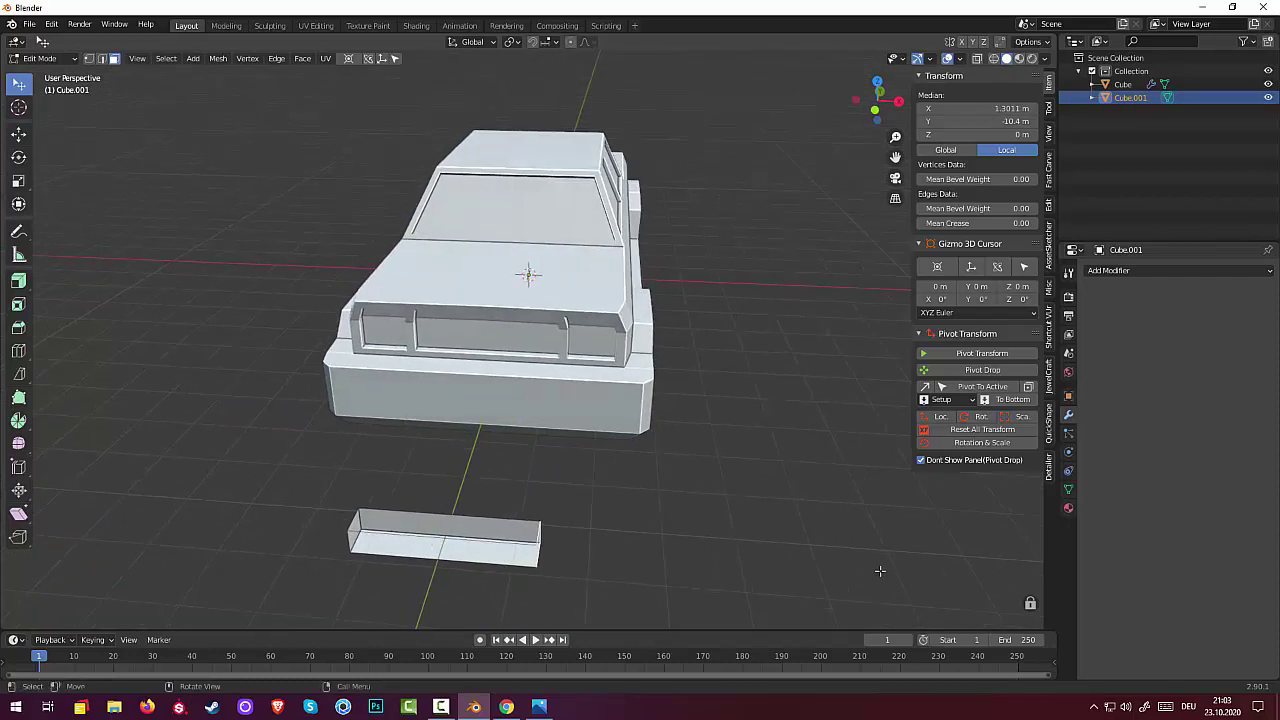
{"action": "left_click", "coordinate": [763, 525]}
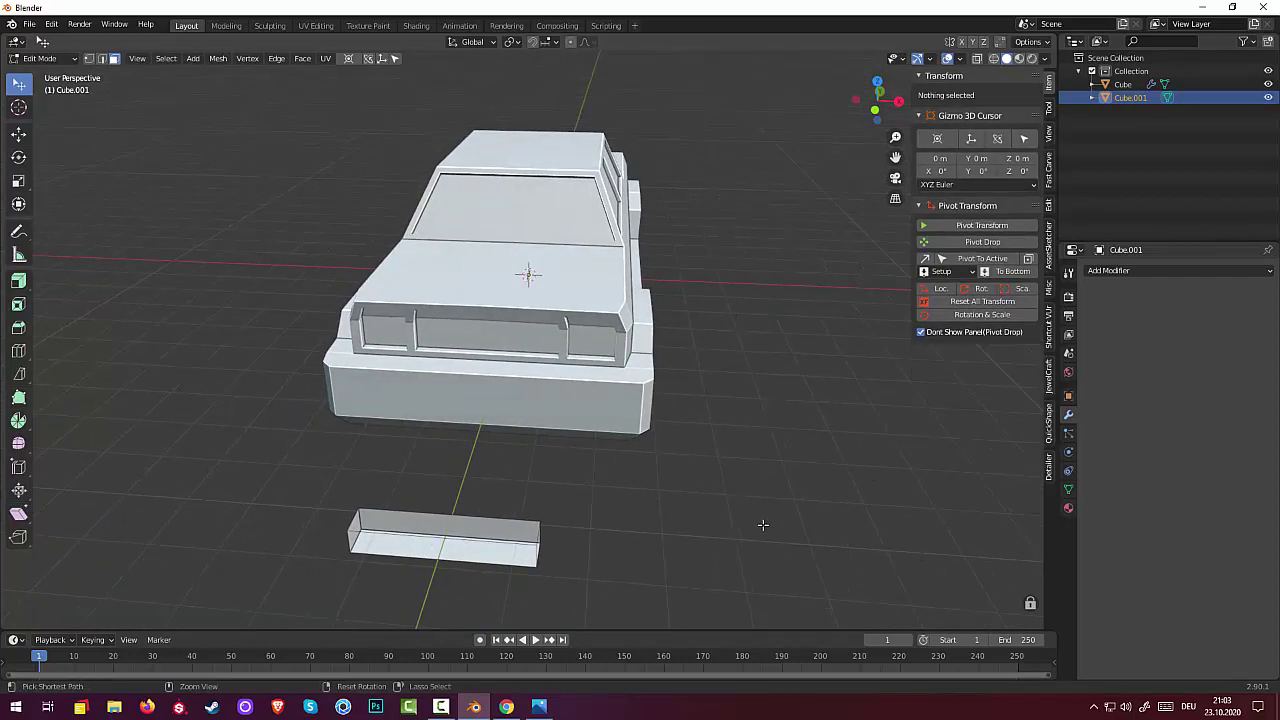
{"action": "key", "text": "a"}
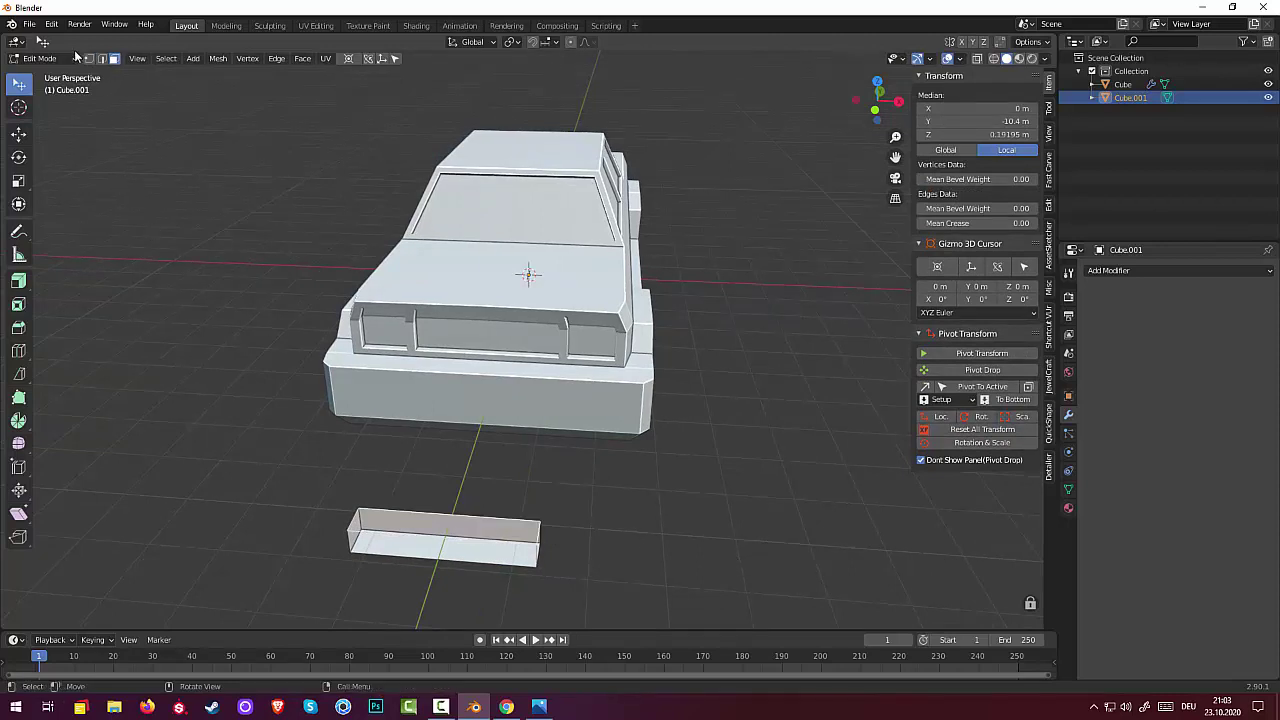
{"action": "left_click", "coordinate": [60, 58]}
{"action": "left_click", "coordinate": [47, 78]}
Delete the old slab object sitting beside the car.
{"action": "left_click", "coordinate": [500, 387]}
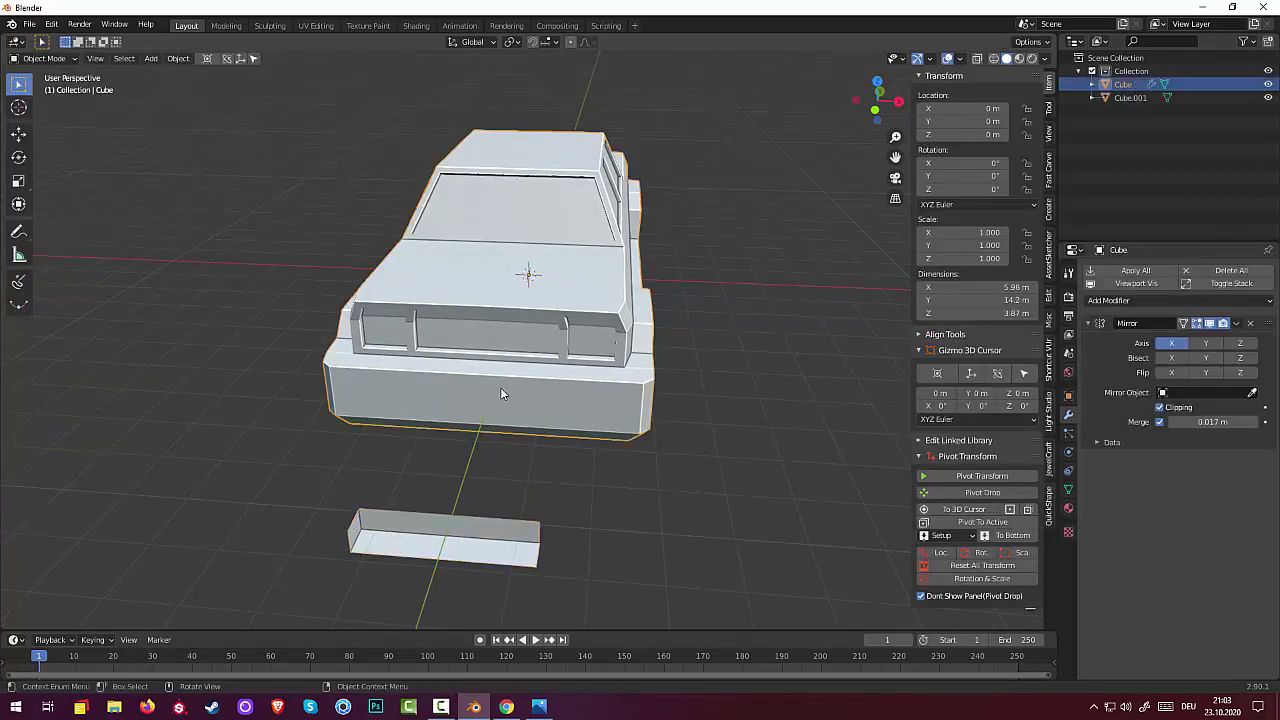
{"action": "left_click", "coordinate": [491, 542]}
{"action": "middle_click_drag", "start_coordinate": [550, 556], "coordinate": [505, 536]}
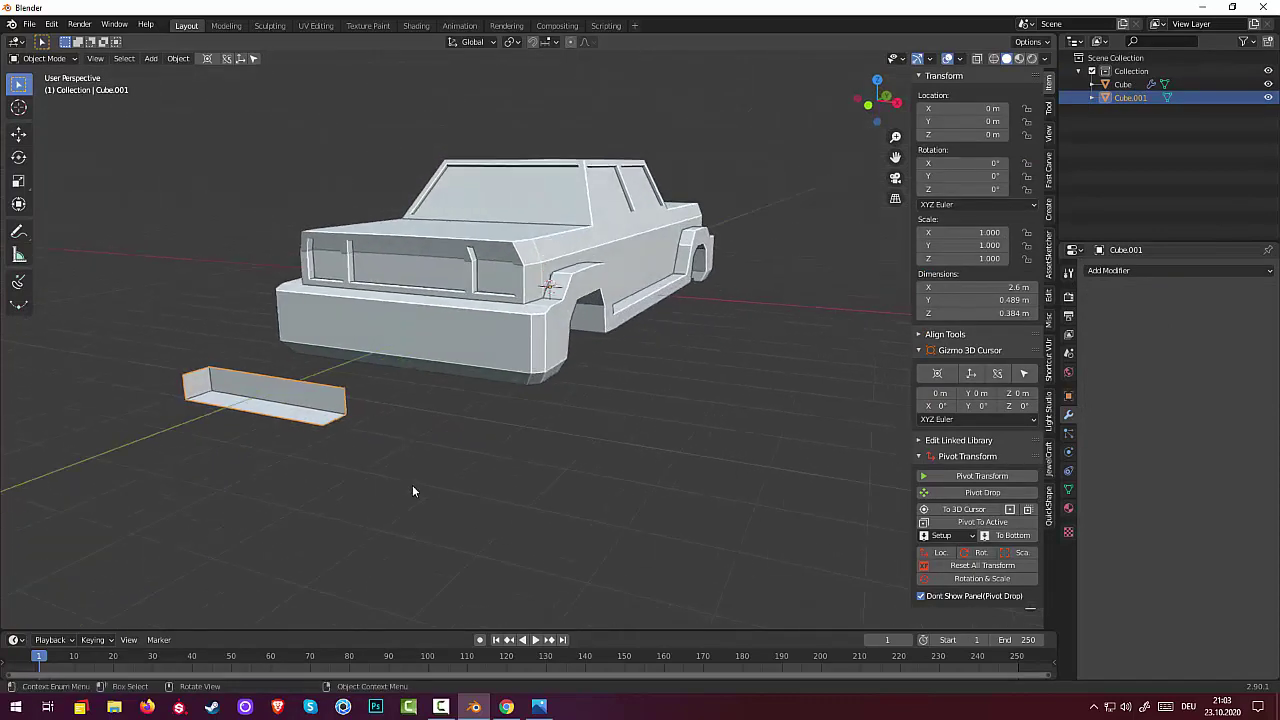
{"action": "key", "text": "x"}
{"action": "middle_click_drag", "start_coordinate": [414, 491], "coordinate": [438, 496]}
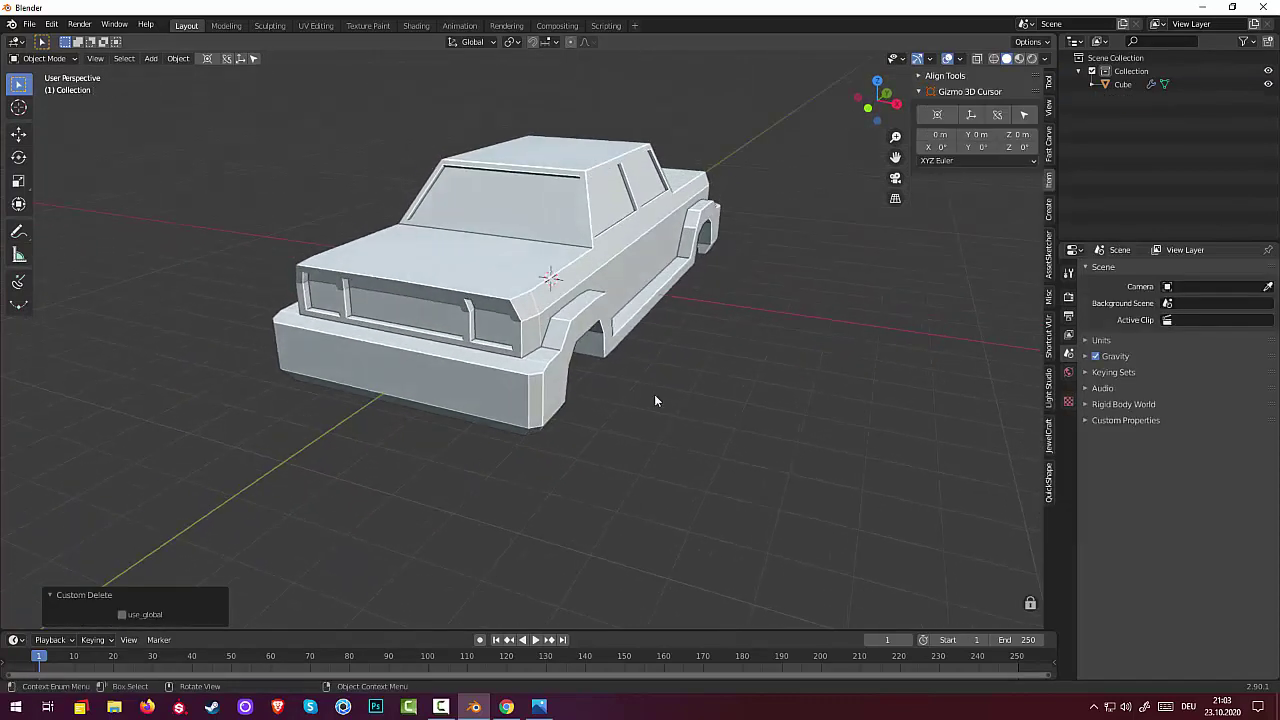
{"action": "middle_click_drag", "start_coordinate": [657, 400], "coordinate": [638, 409]}
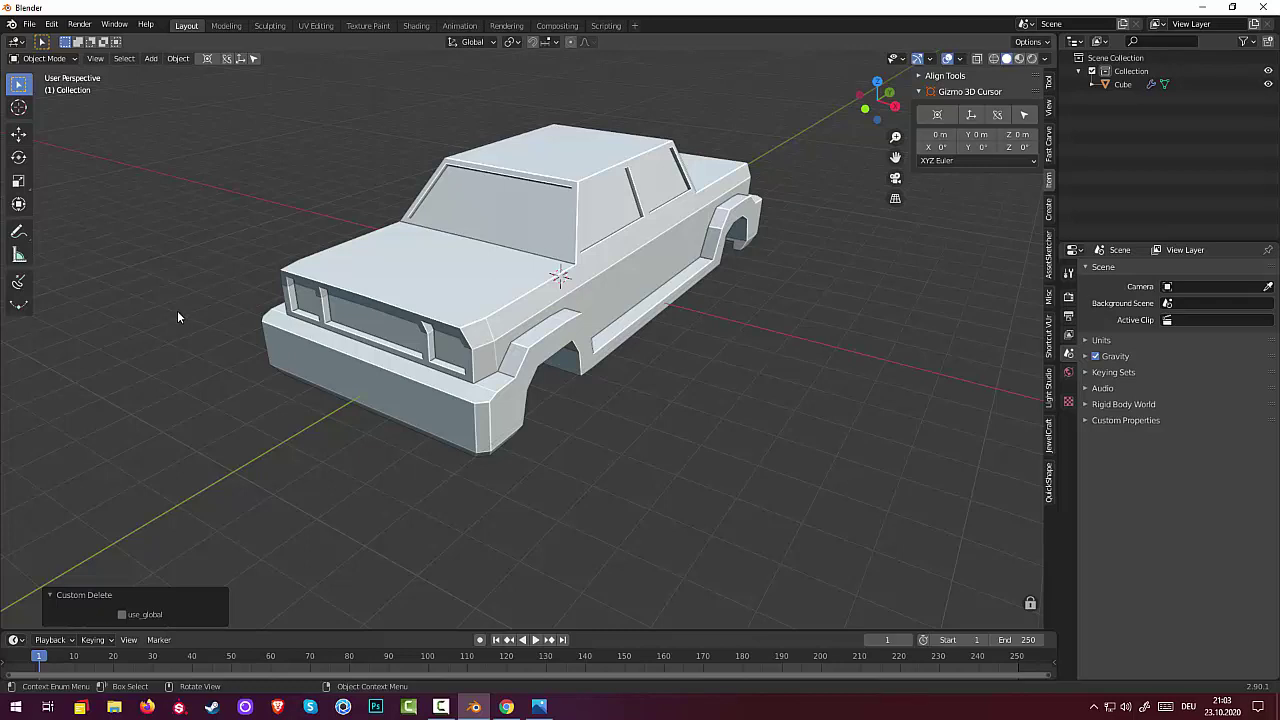
Add a new cube and move it along Y out in front of the car.
{"action": "key", "text": "shift+a"}
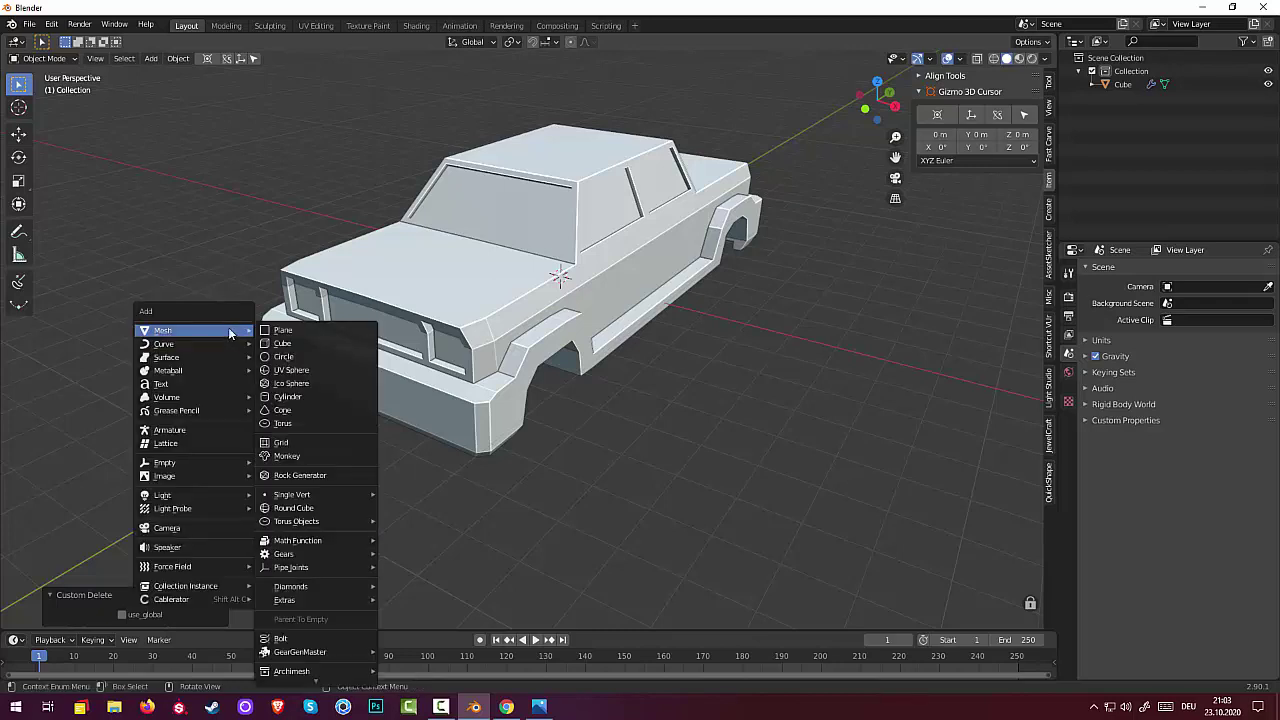
{"action": "left_click", "coordinate": [276, 343]}
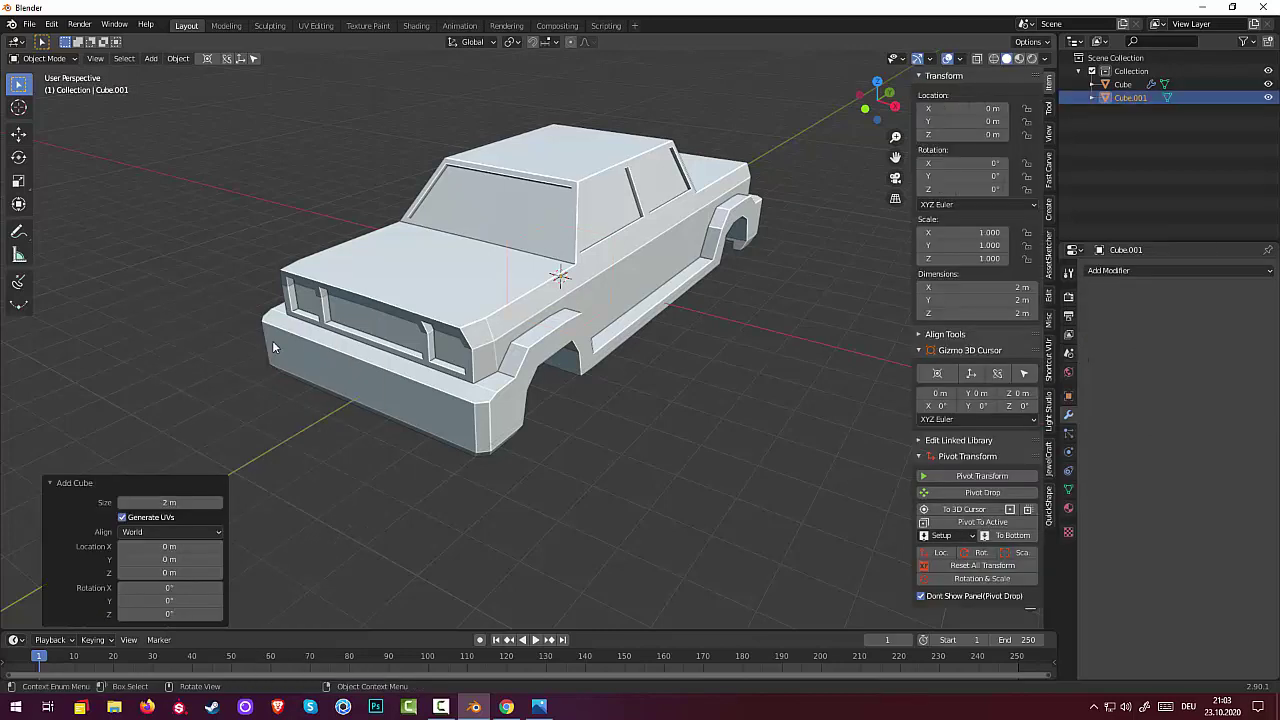
{"action": "middle_click_drag", "start_coordinate": [527, 383], "coordinate": [580, 384]}
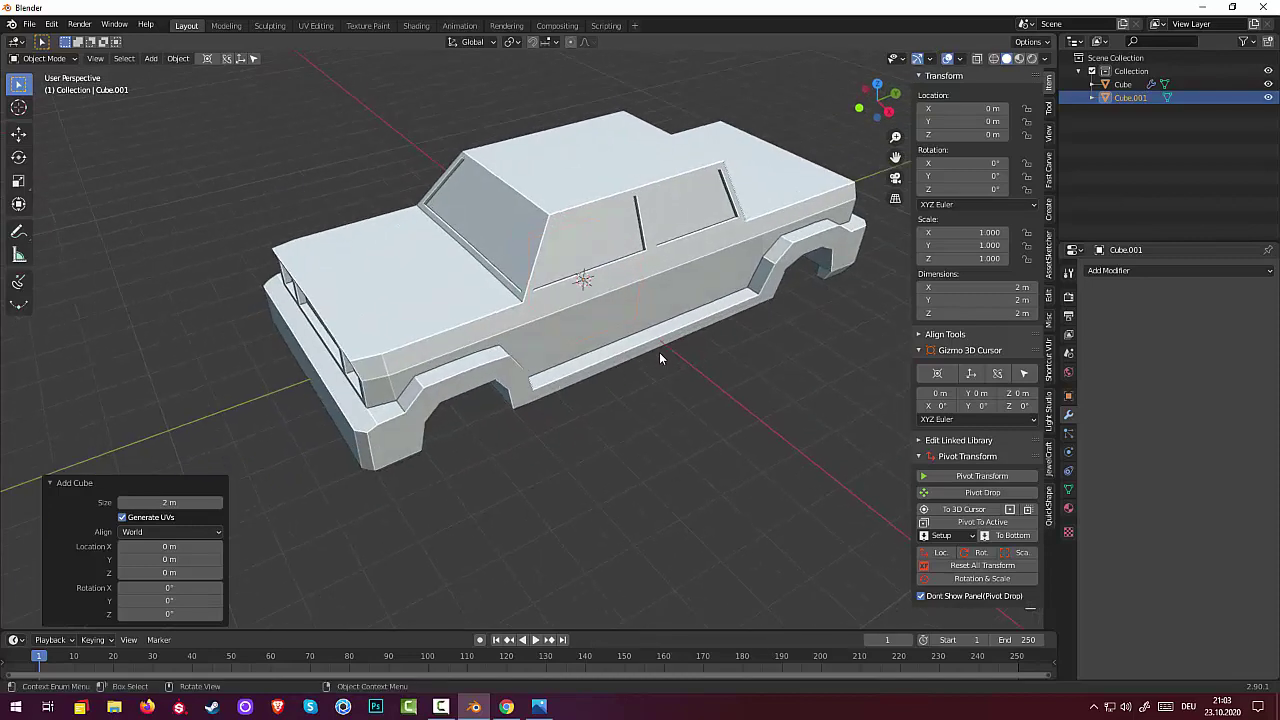
{"action": "key", "text": "g"}
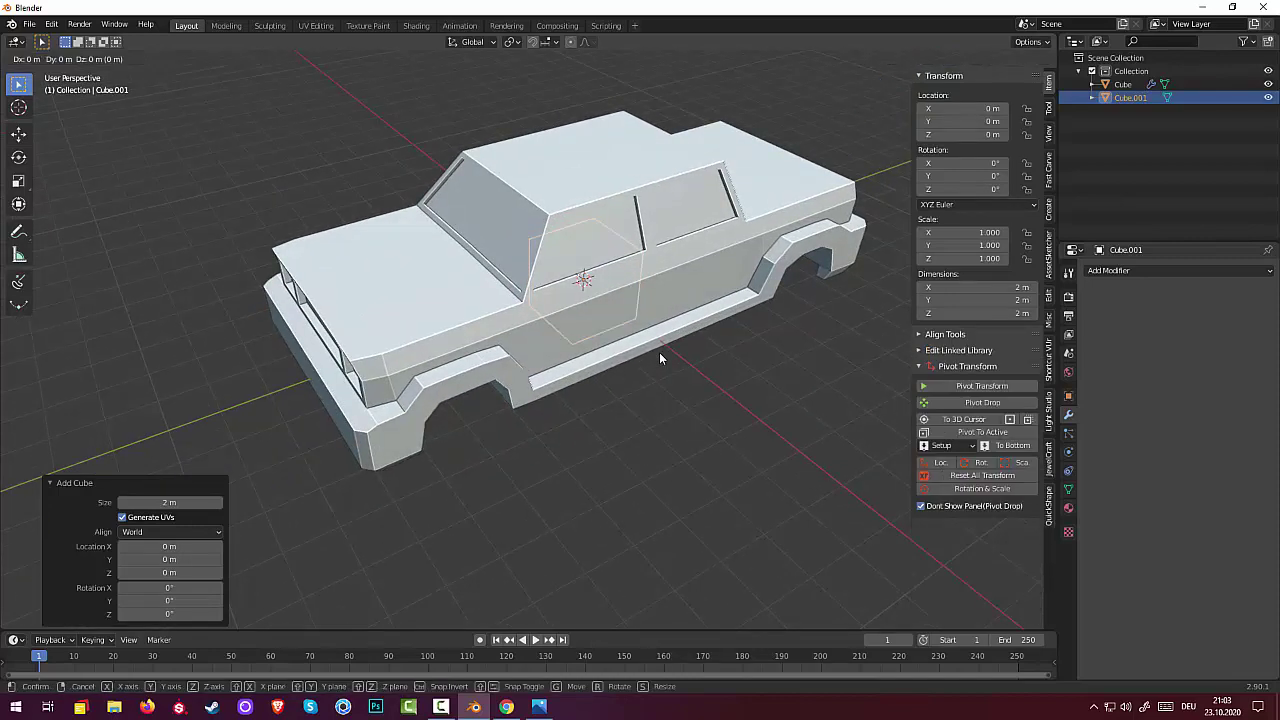
{"action": "key", "text": "y"}
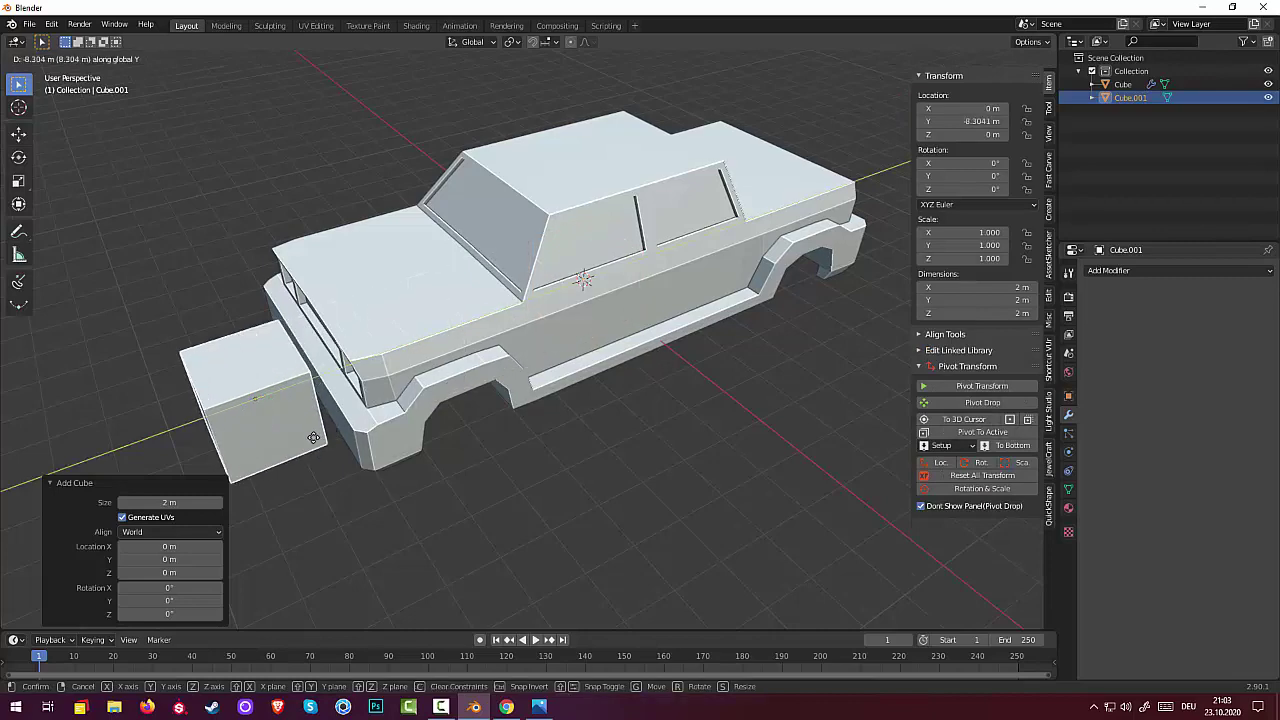
{"action": "left_click", "coordinate": [342, 425]}
{"action": "mouse_move", "coordinate": [342, 425]}
{"action": "middle_mouse_down"}
{"action": "mouse_move", "coordinate": [359, 384]}
{"action": "mouse_move", "coordinate": [414, 380]}
{"action": "mouse_move", "coordinate": [465, 343]}
{"action": "middle_mouse_up"}
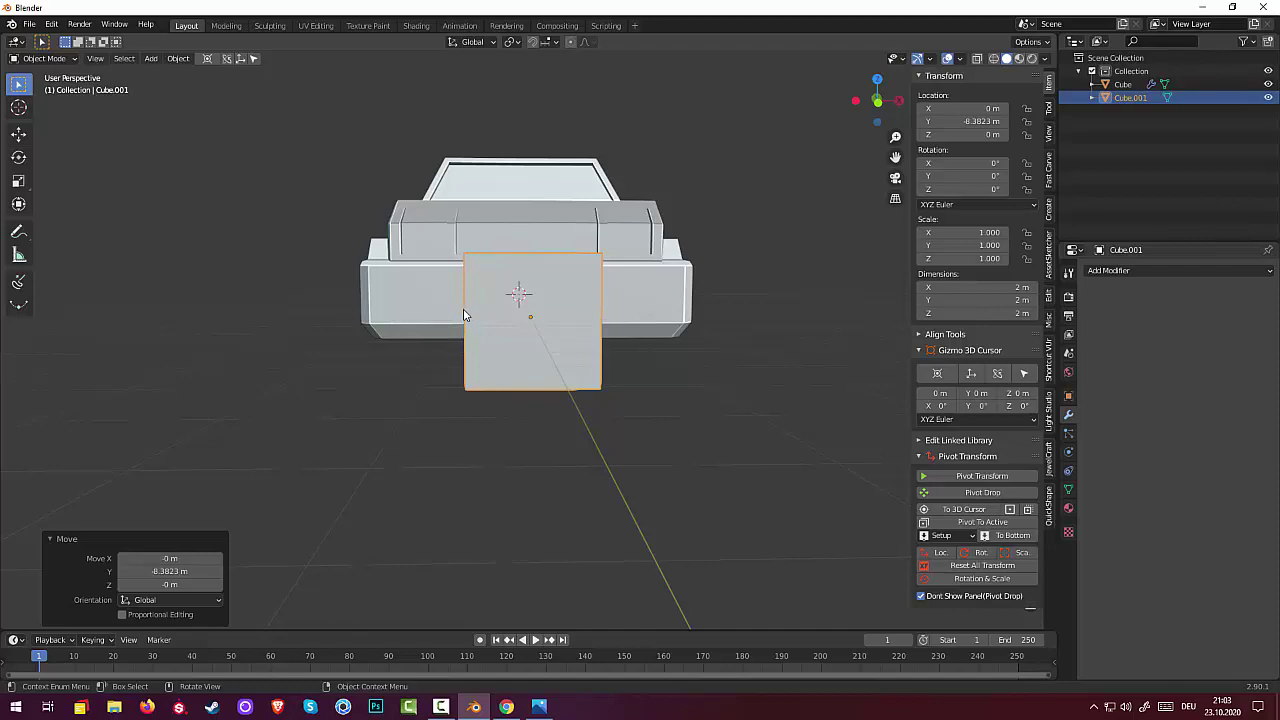
Flatten the cube along Z, then to 0.212 along Y, into a 2 × 0.423 × 0.315 m bar.
{"action": "key", "text": "s"}
{"action": "key", "text": "z"}
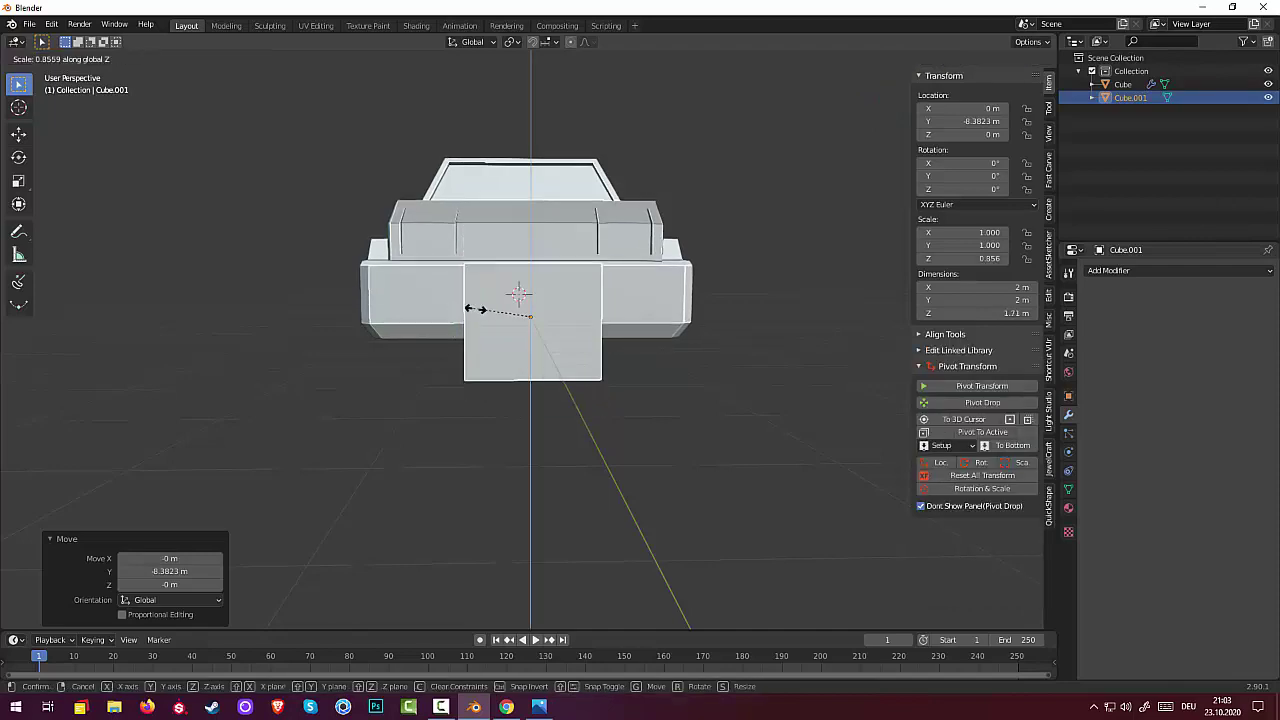
{"action": "left_click", "coordinate": [519, 316]}
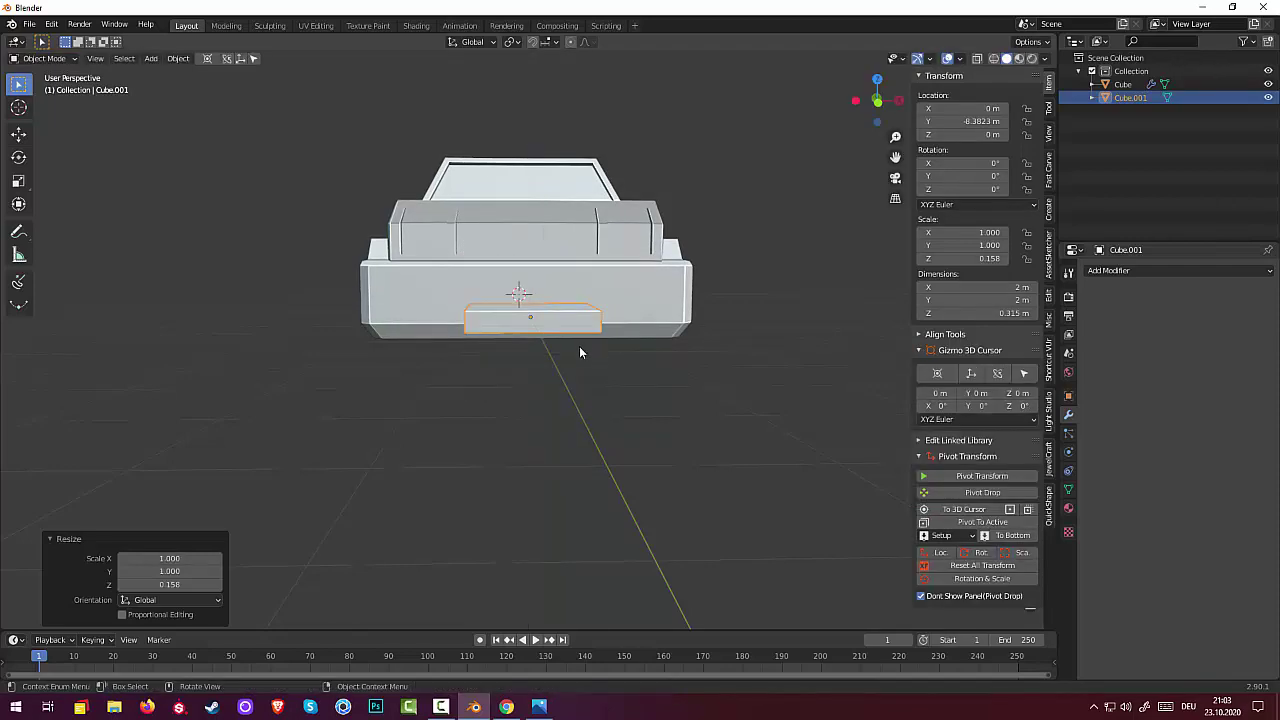
{"action": "middle_click_drag", "start_coordinate": [579, 346], "coordinate": [455, 388]}
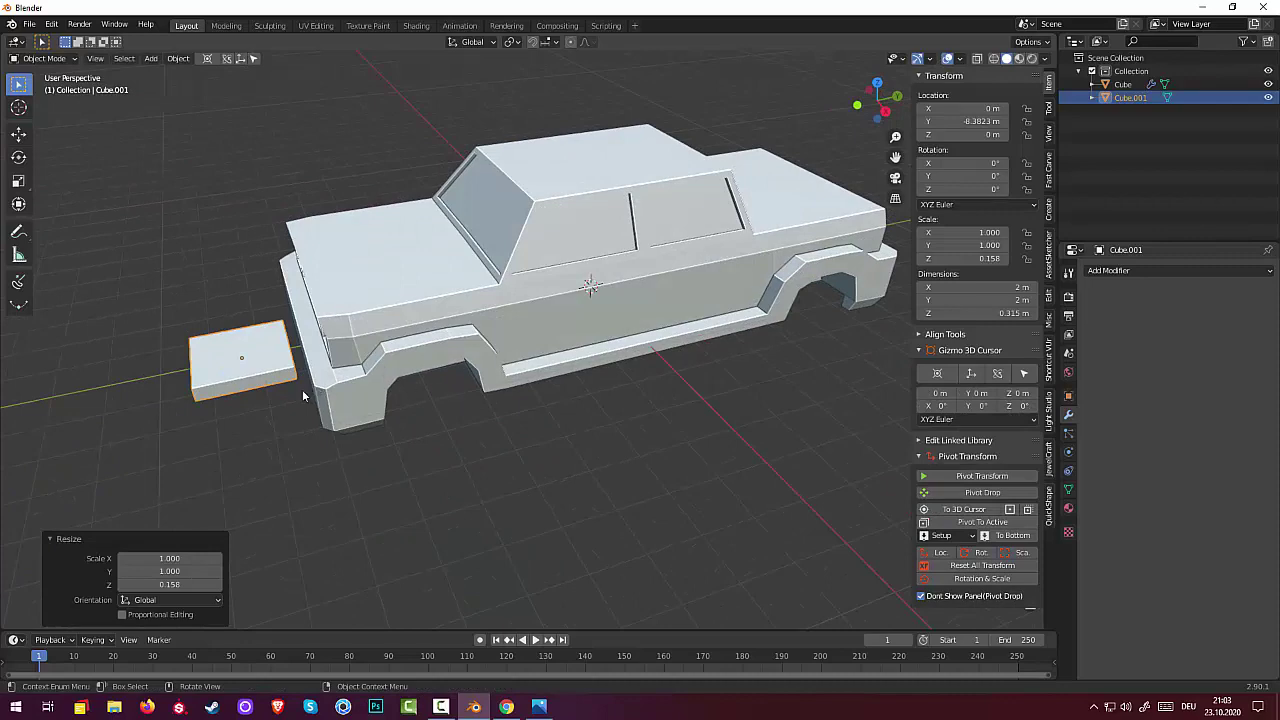
{"action": "key", "text": "s"}
{"action": "key", "text": "y"}
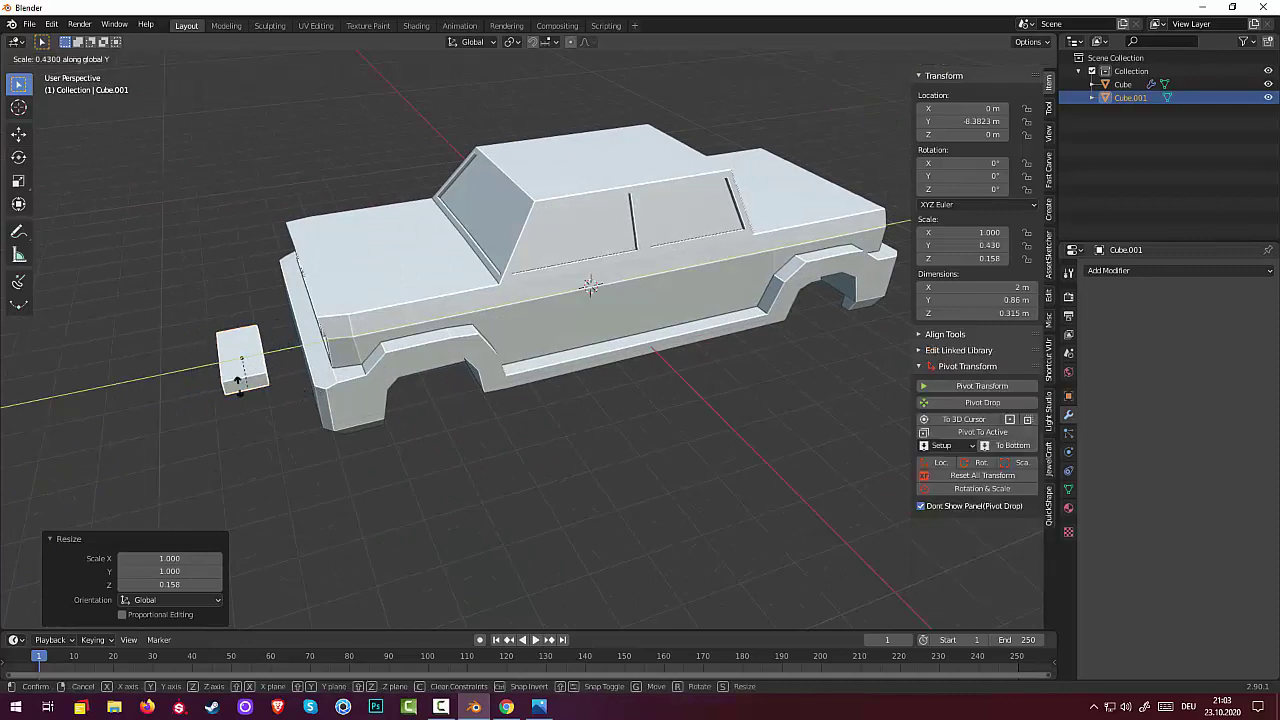
{"action": "left_click", "coordinate": [244, 379]}
{"action": "mouse_move", "coordinate": [244, 379]}
{"action": "middle_mouse_down"}
{"action": "mouse_move", "coordinate": [357, 372]}
{"action": "mouse_move", "coordinate": [379, 349]}
{"action": "mouse_move", "coordinate": [322, 474]}
{"action": "middle_mouse_up"}
{"action": "left_click", "coordinate": [334, 497]}
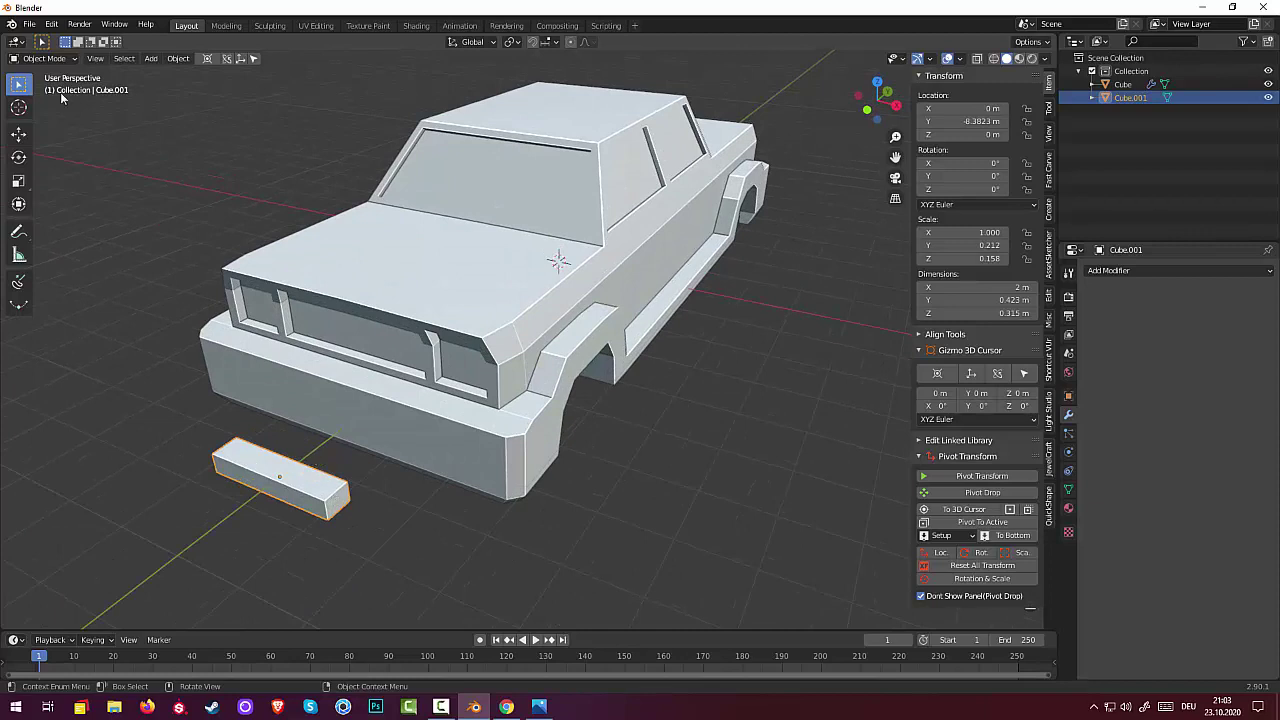
{"action": "left_click", "coordinate": [75, 58]}
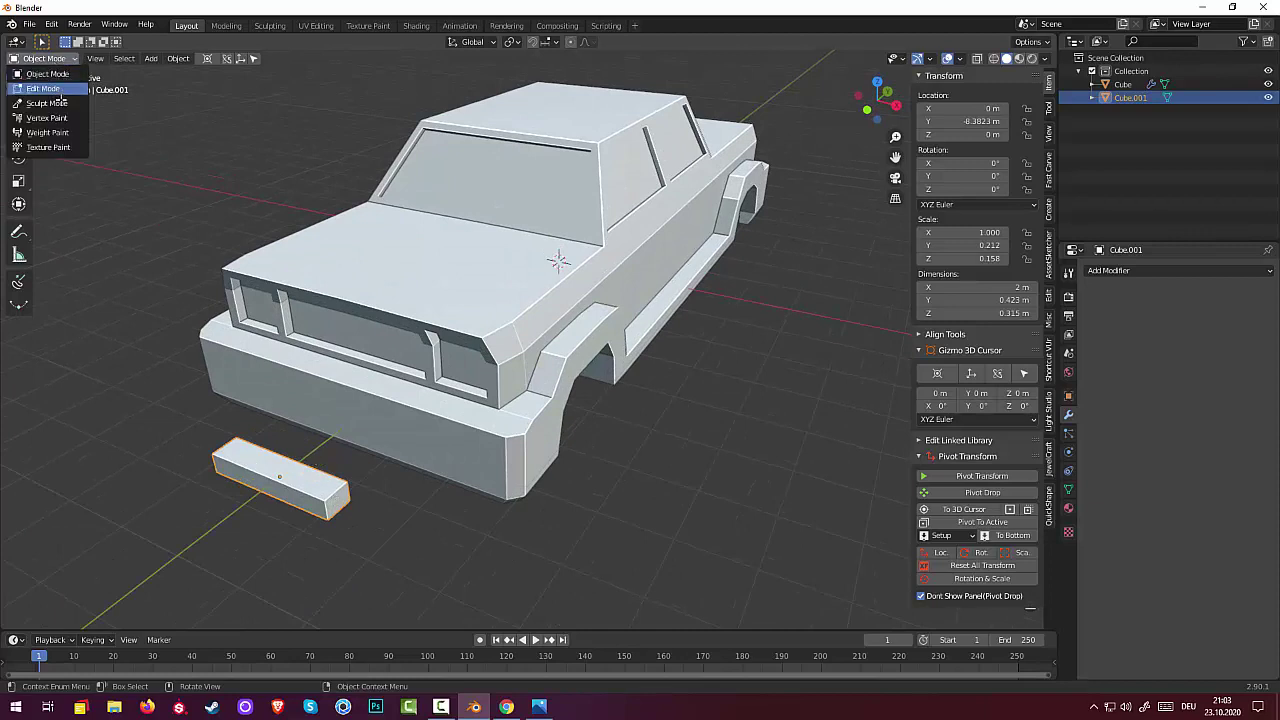
Try bevelling a few block edges, then cancel, deselect and return to Object Mode.
{"action": "left_click", "coordinate": [50, 89]}
{"action": "left_click", "coordinate": [336, 497]}
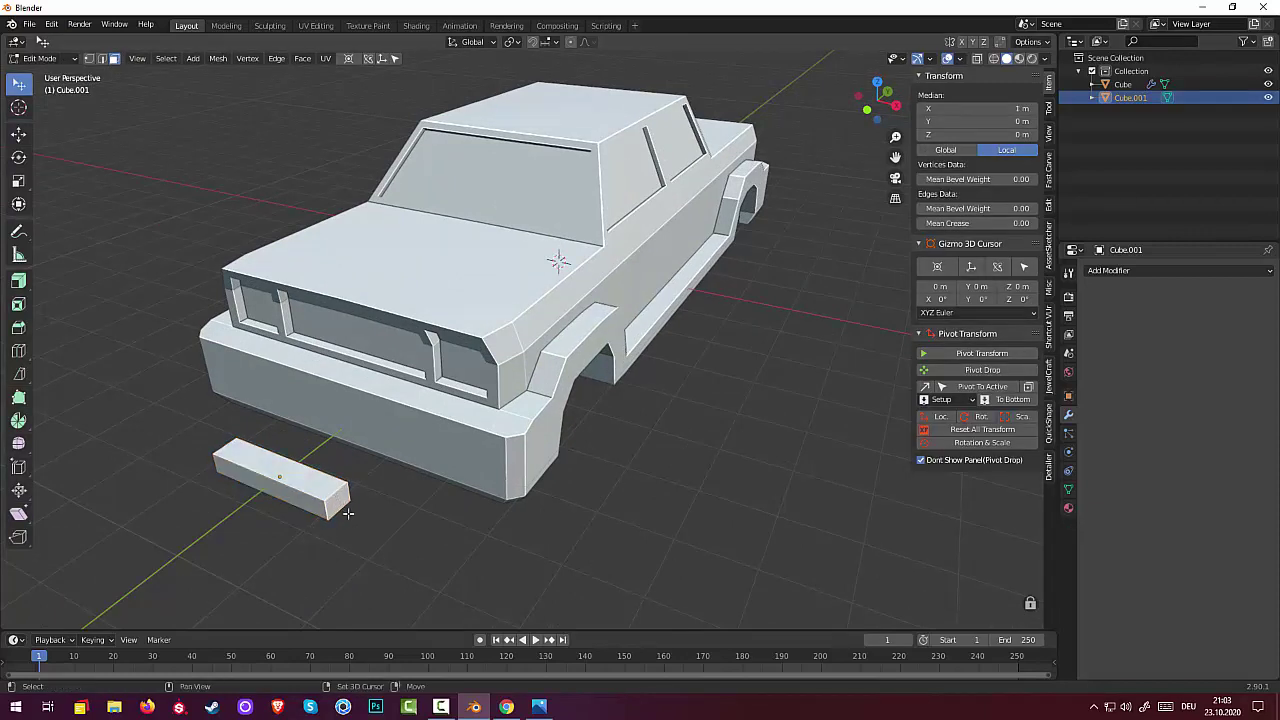
{"action": "left_click", "coordinate": [104, 58]}
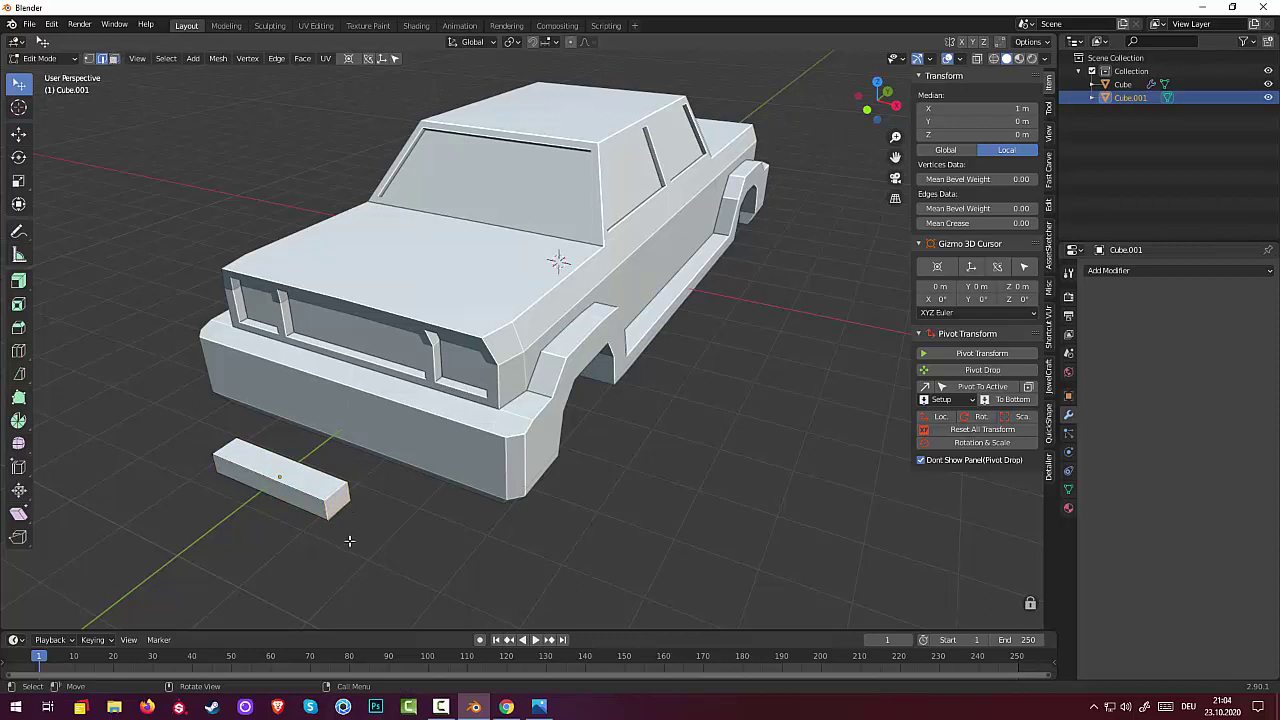
{"action": "left_click", "coordinate": [342, 510]}
{"action": "left_click", "coordinate": [340, 510], "text": "shift"}
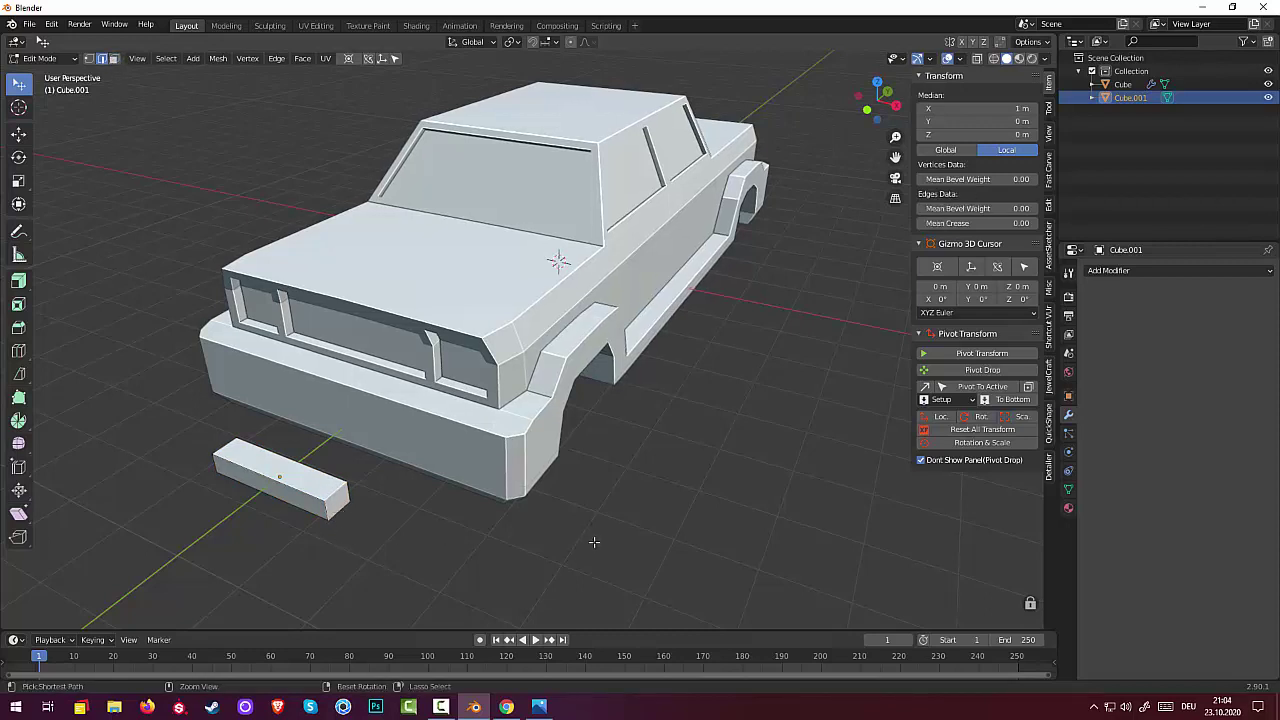
{"action": "key", "text": "ctrl+b"}
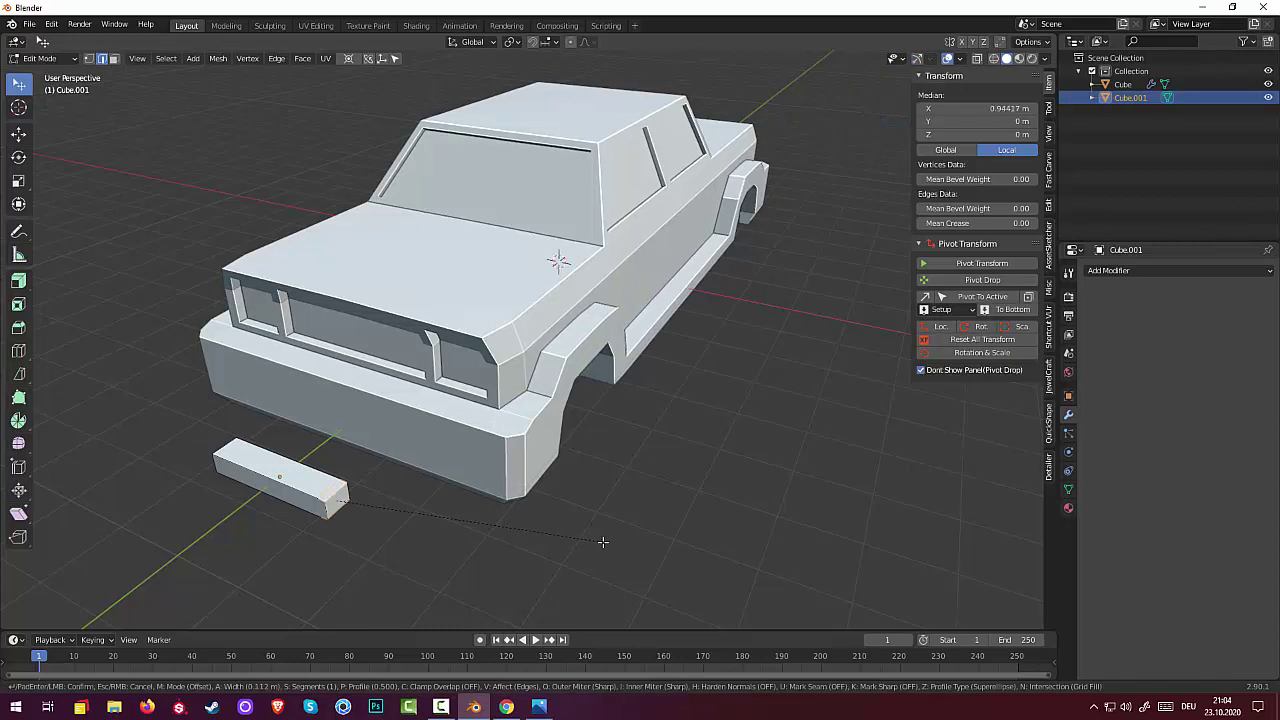
{"action": "right_click", "coordinate": [602, 541]}
{"action": "left_click", "coordinate": [601, 542]}
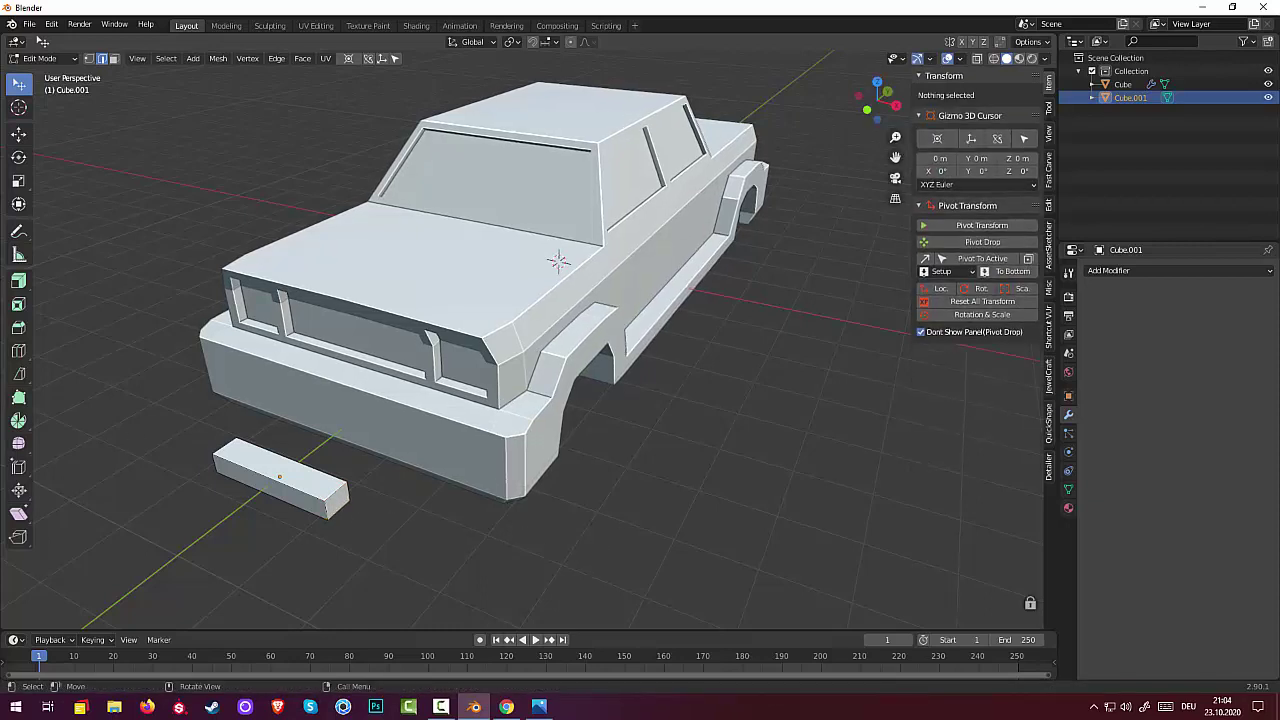
{"action": "left_click", "coordinate": [45, 58]}
{"action": "left_click", "coordinate": [50, 75]}
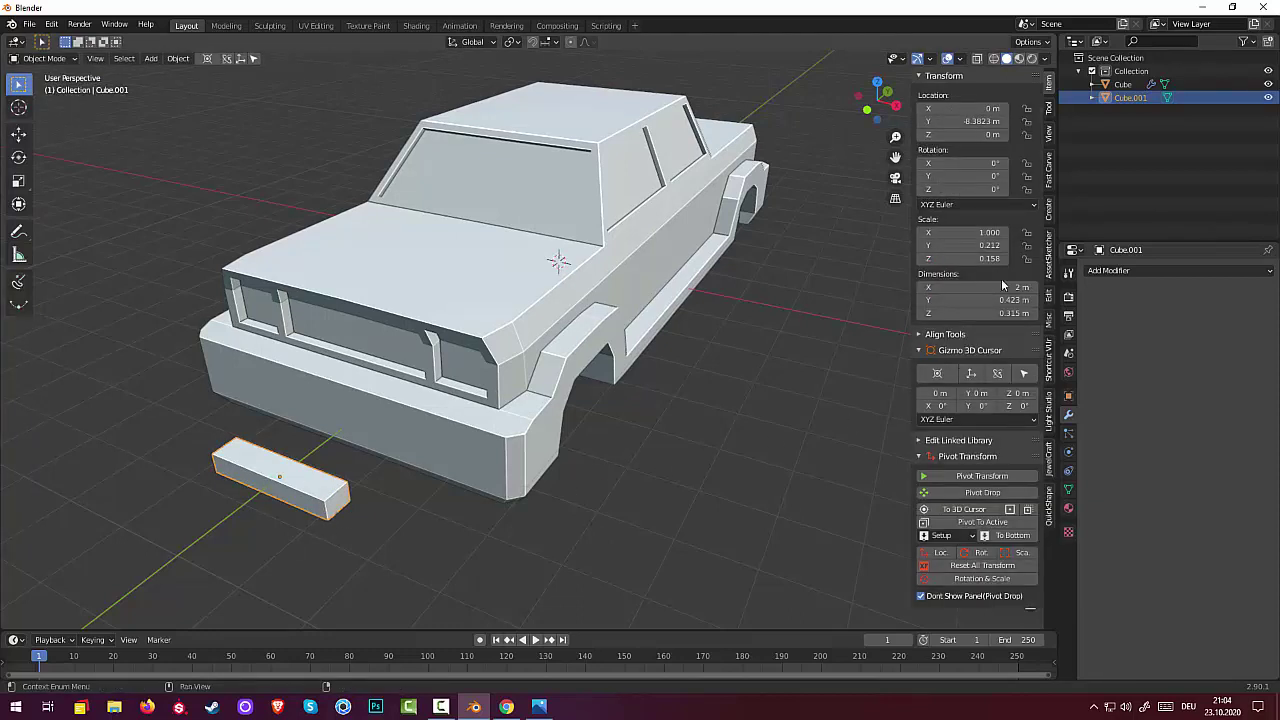
Apply the block's location and scale, then bevel all its edges in Edit Mode.
{"action": "left_click", "coordinate": [982, 565]}
{"action": "left_click", "coordinate": [47, 60]}
{"action": "left_click", "coordinate": [56, 90]}
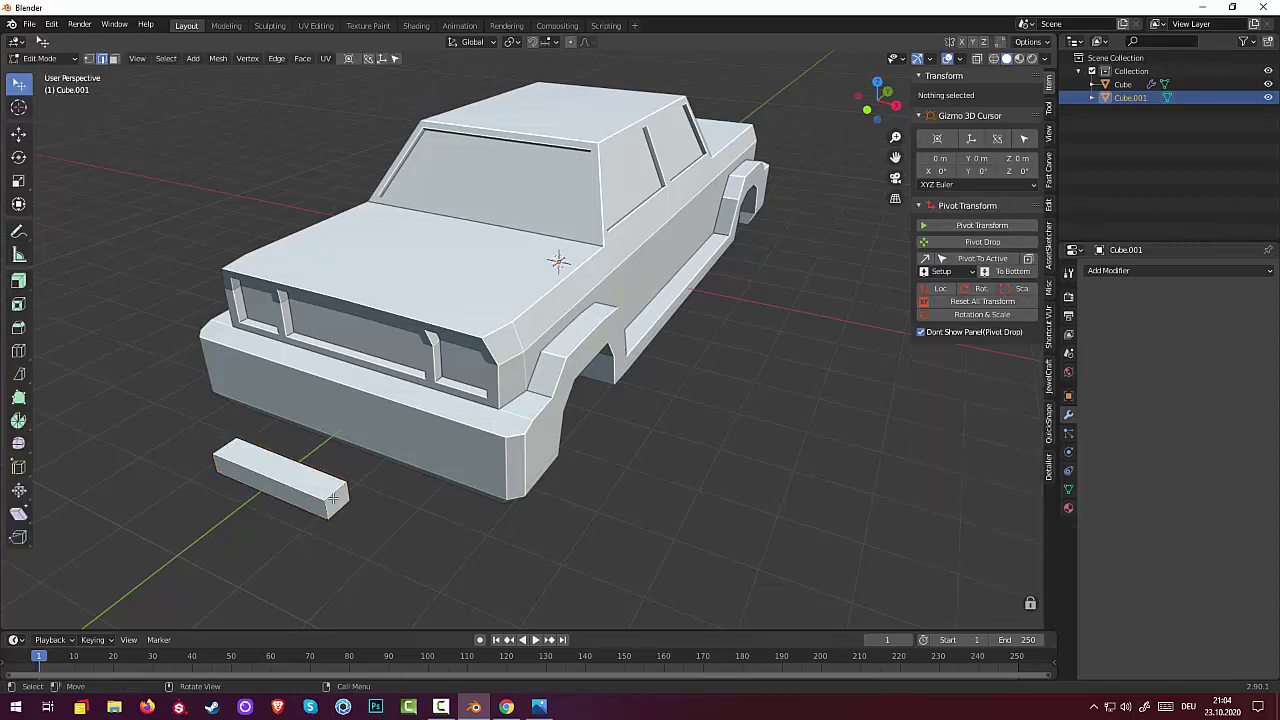
{"action": "key", "text": "a"}
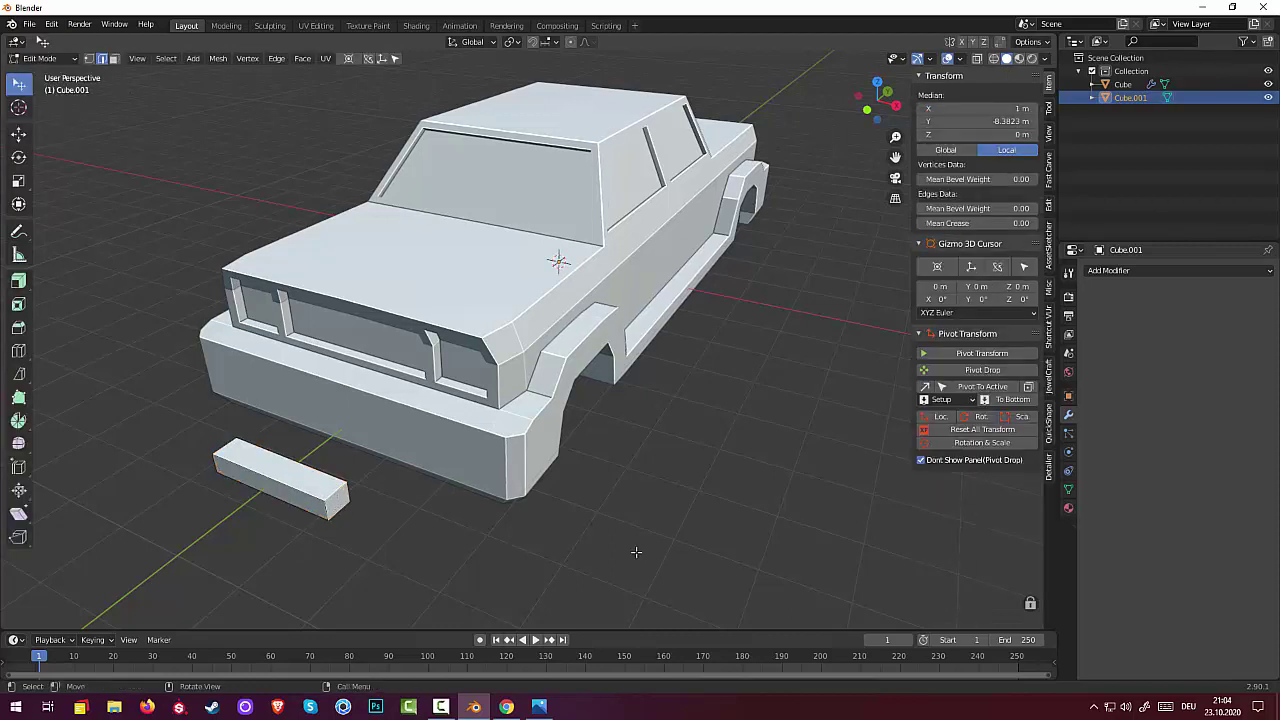
{"action": "key", "text": "ctrl+b"}
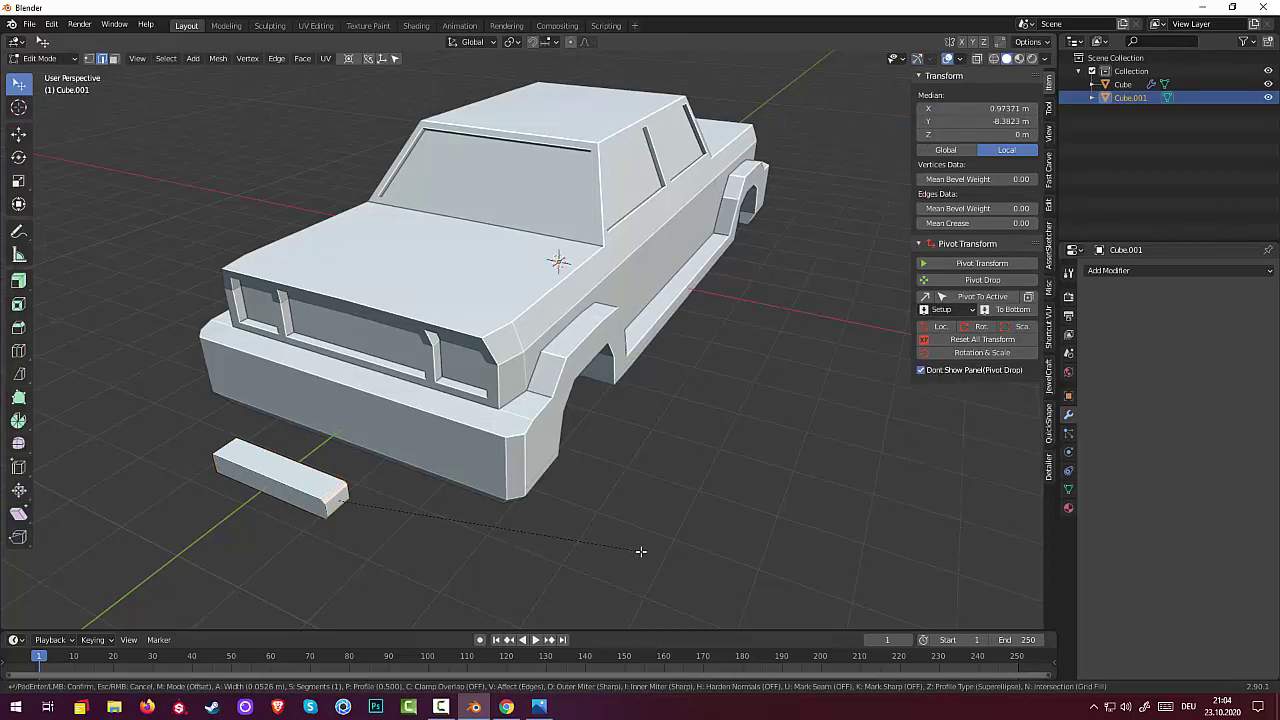
{"action": "left_click", "coordinate": [640, 551]}
Clear the mesh selection and return the block to Object Mode.
{"action": "key", "text": "alt+a"}
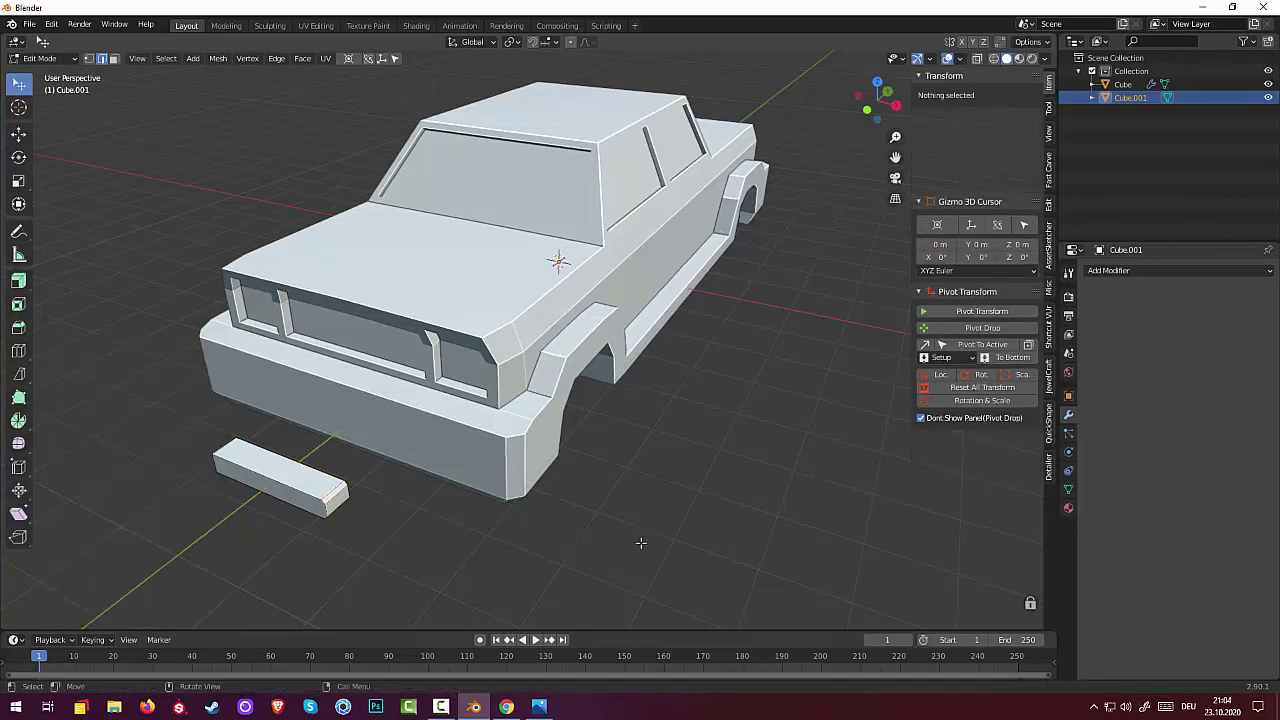
{"action": "middle_click_drag", "start_coordinate": [613, 531], "coordinate": [589, 526]}
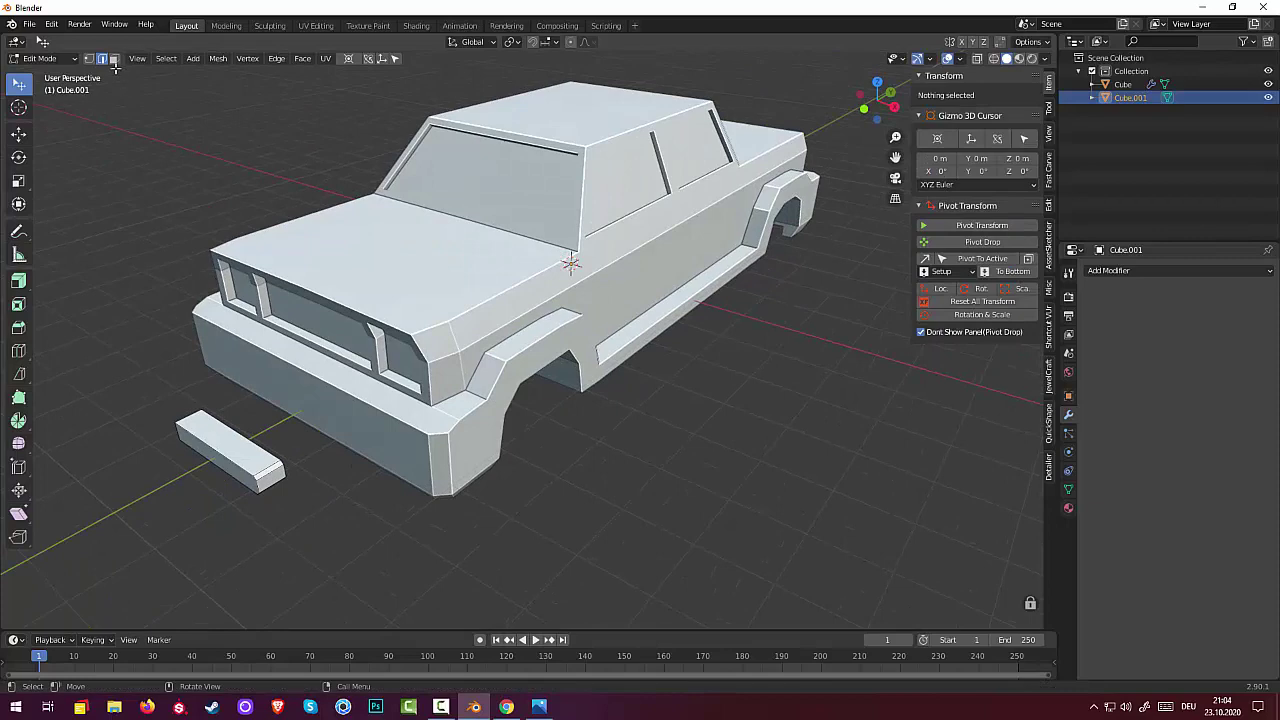
{"action": "left_click", "coordinate": [114, 59]}
{"action": "left_click", "coordinate": [40, 58]}
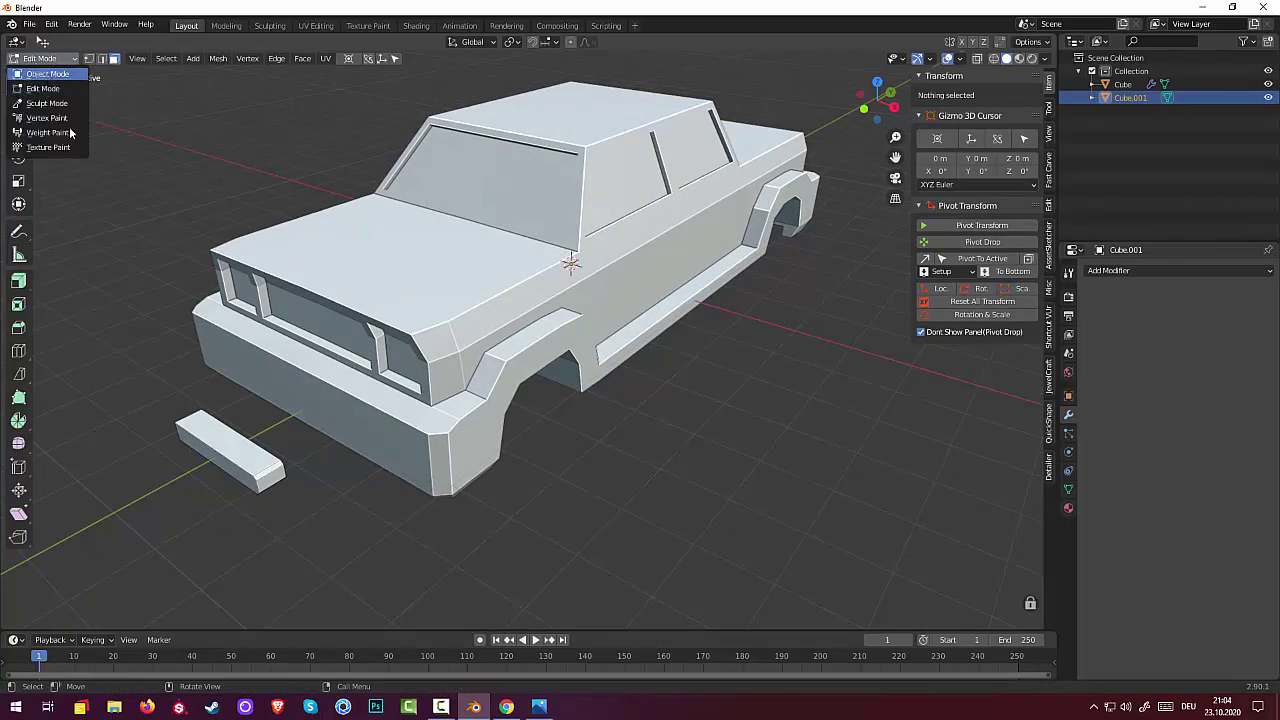
{"action": "left_click", "coordinate": [47, 74]}
{"action": "middle_click_drag", "start_coordinate": [279, 468], "coordinate": [257, 448]}
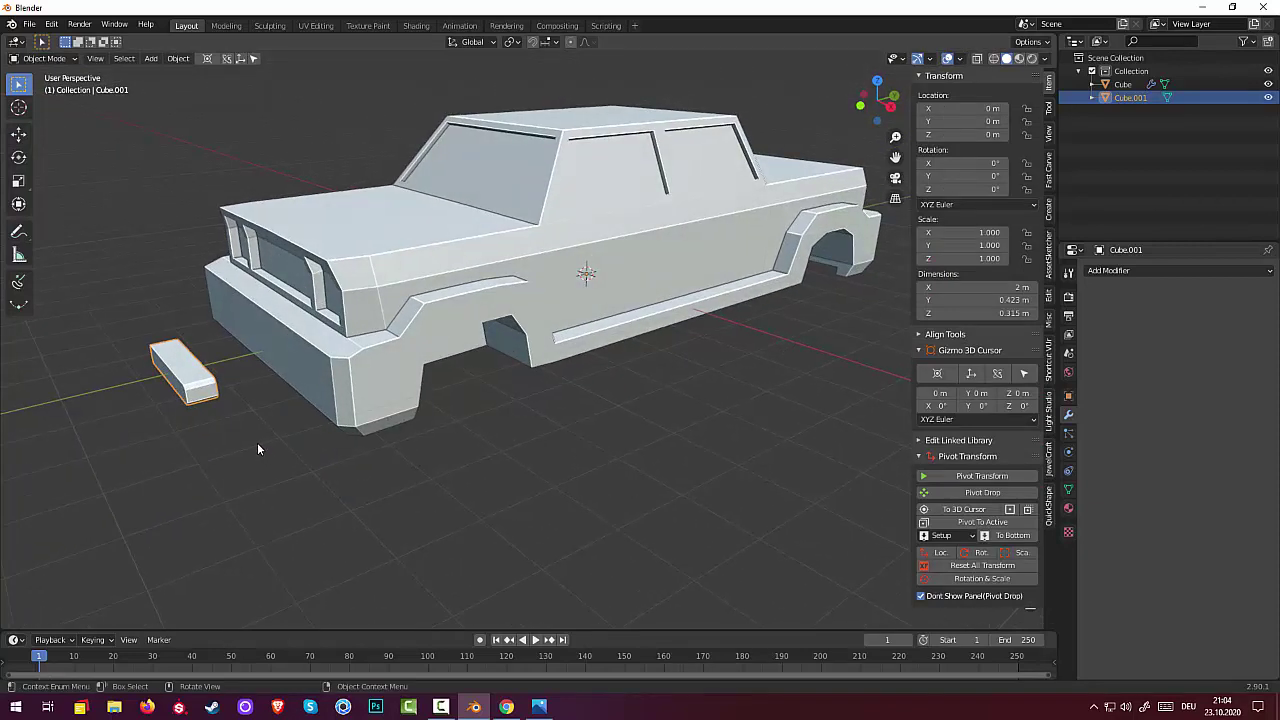
Slide Cube.001 along Y into the bumper, raise it to Z 0.24654 m, and duplicate it.
{"action": "key", "text": "g"}
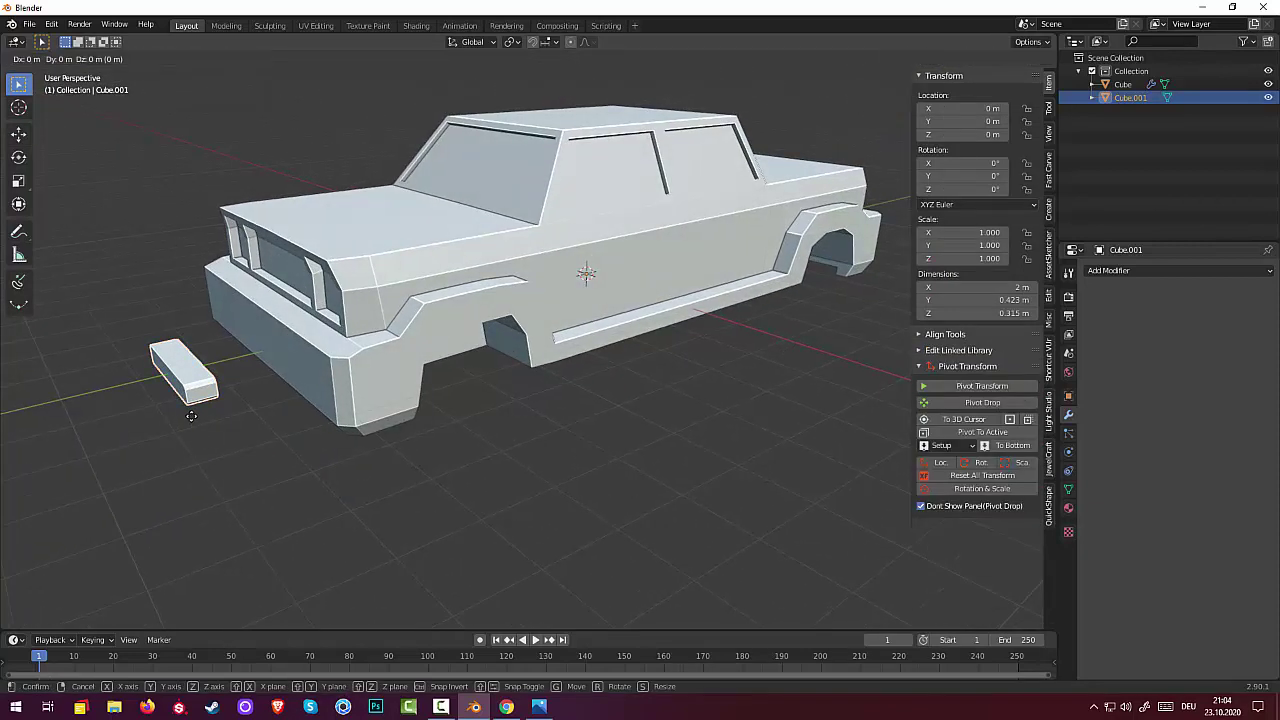
{"action": "key", "text": "y"}
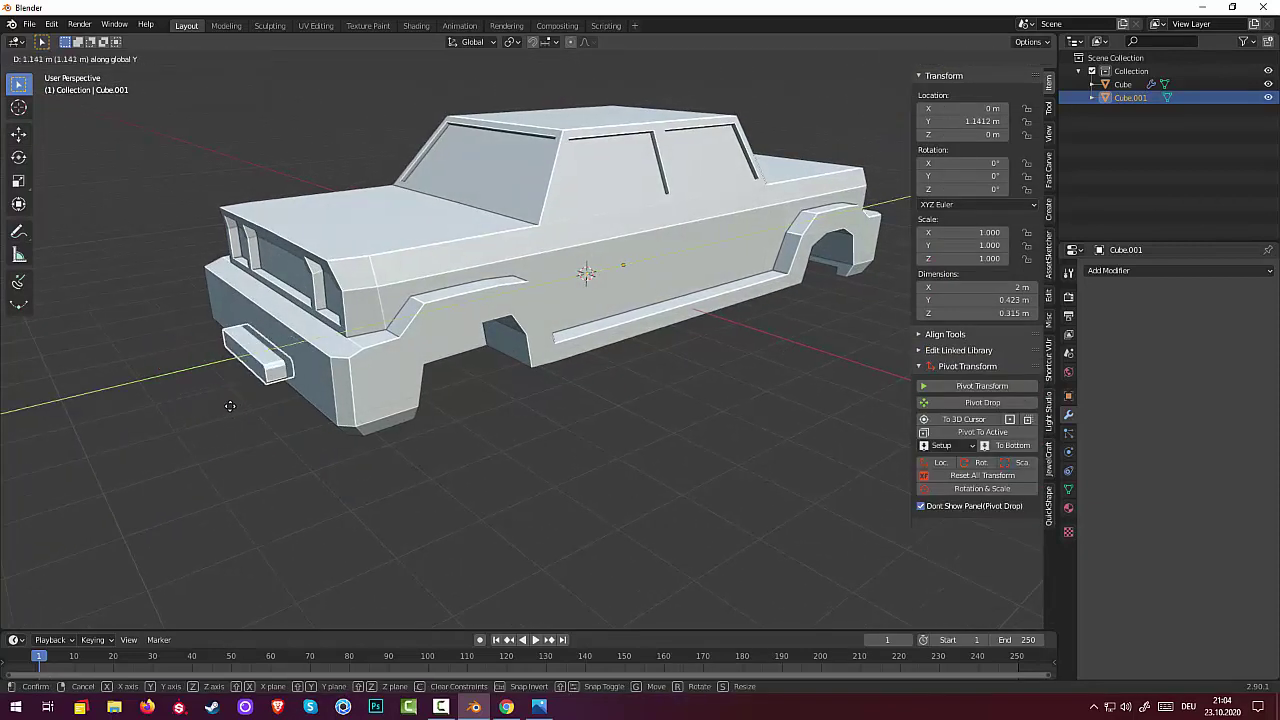
{"action": "left_click", "coordinate": [231, 404]}
{"action": "mouse_move", "coordinate": [326, 418]}
{"action": "middle_mouse_down"}
{"action": "mouse_move", "coordinate": [374, 379]}
{"action": "mouse_move", "coordinate": [416, 393]}
{"action": "mouse_move", "coordinate": [471, 445]}
{"action": "middle_mouse_up"}
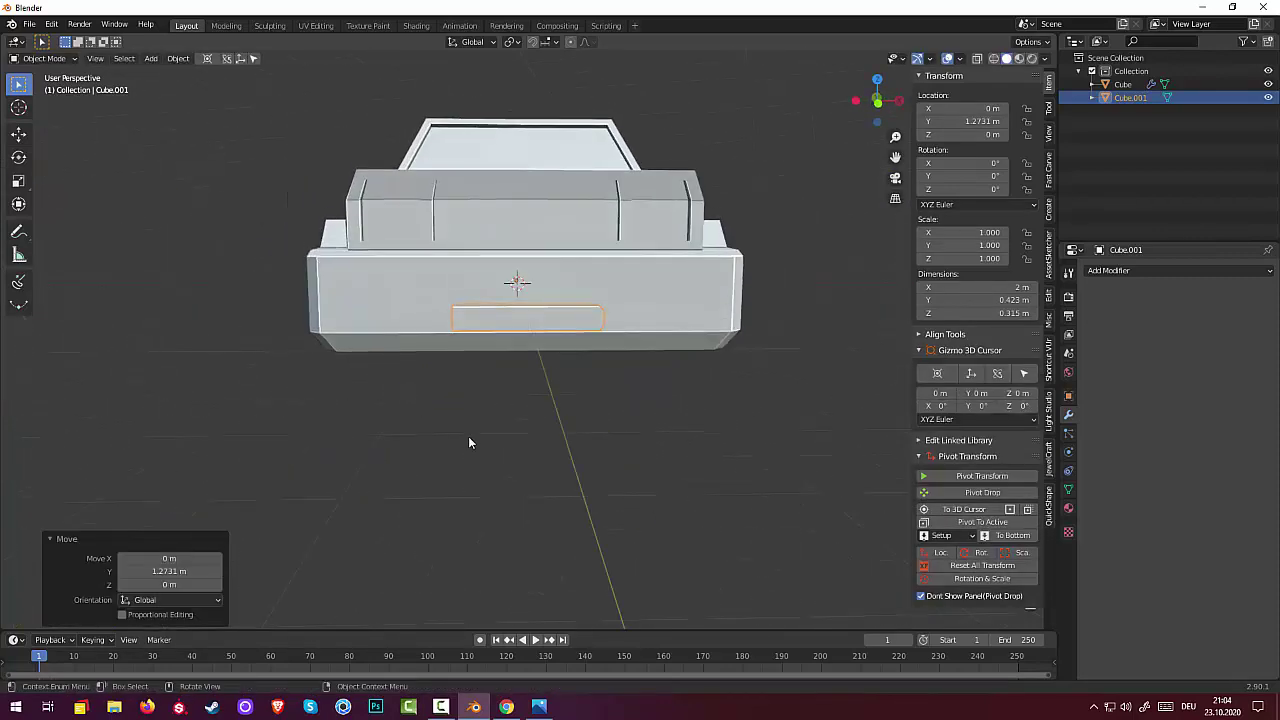
{"action": "key", "text": "g"}
{"action": "key", "text": "z"}
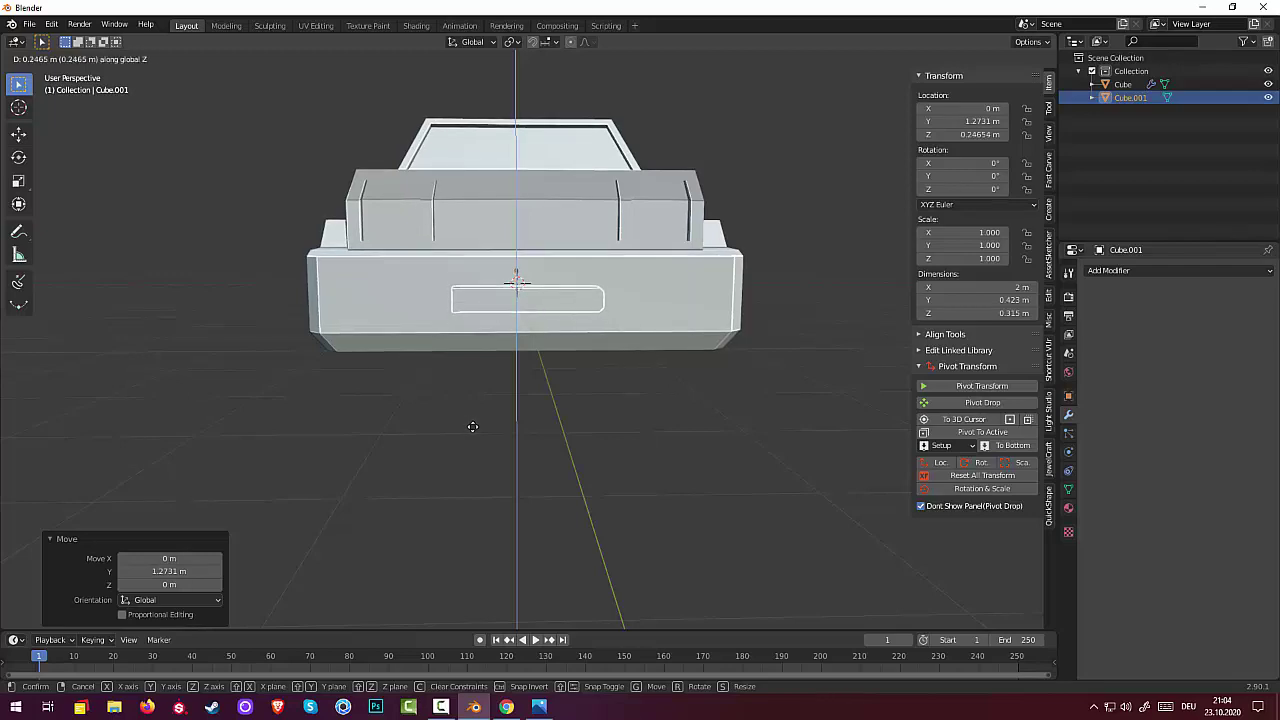
{"action": "left_click", "coordinate": [472, 426]}
{"action": "mouse_move", "coordinate": [481, 431]}
{"action": "middle_mouse_down"}
{"action": "mouse_move", "coordinate": [603, 488]}
{"action": "mouse_move", "coordinate": [559, 508]}
{"action": "mouse_move", "coordinate": [614, 500]}
{"action": "mouse_move", "coordinate": [621, 512]}
{"action": "middle_mouse_up"}
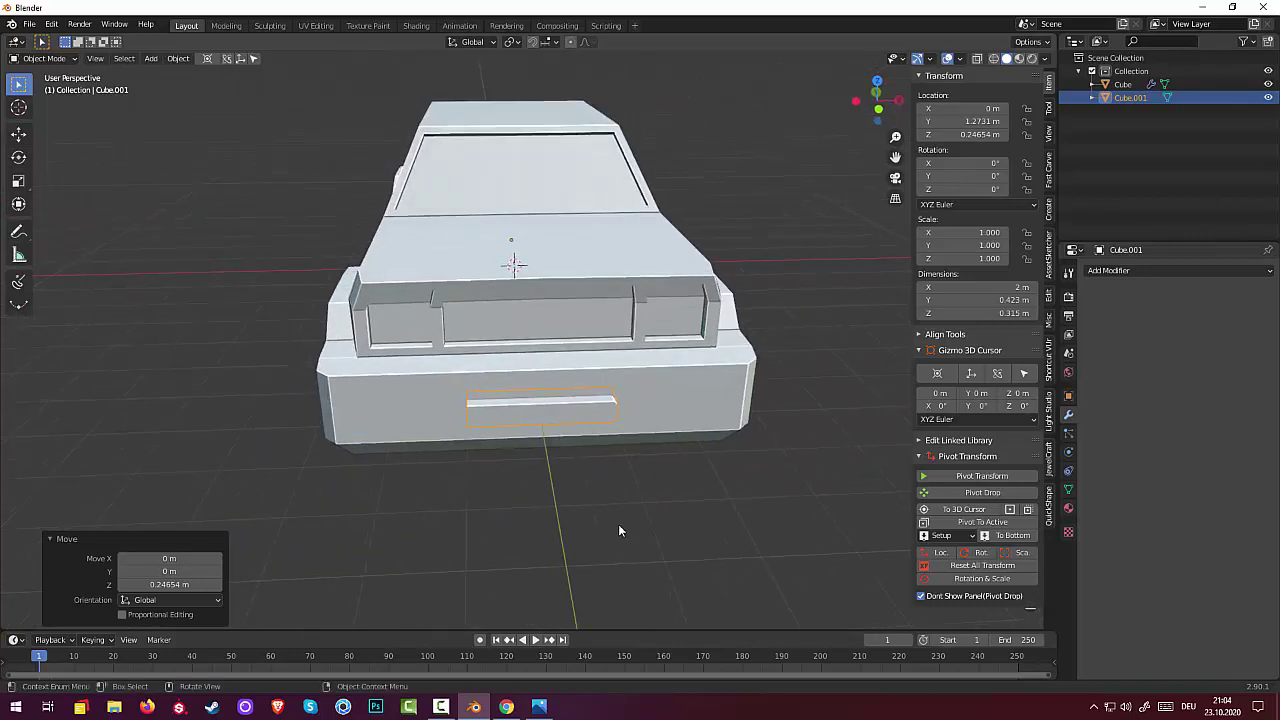
{"action": "key", "text": "shift+d"}
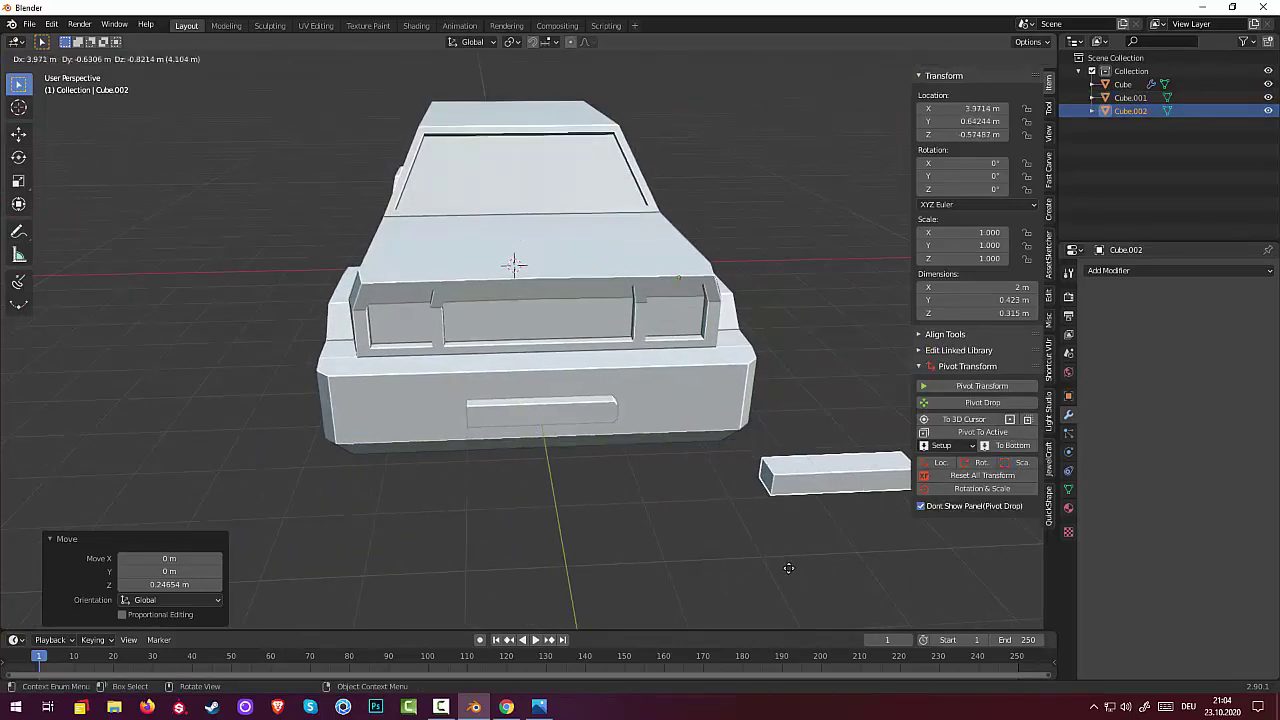
Drop the copy beside the car and cut Cube.001 out of the bumper with Fast Carve Difference.
{"action": "left_click", "coordinate": [795, 582]}
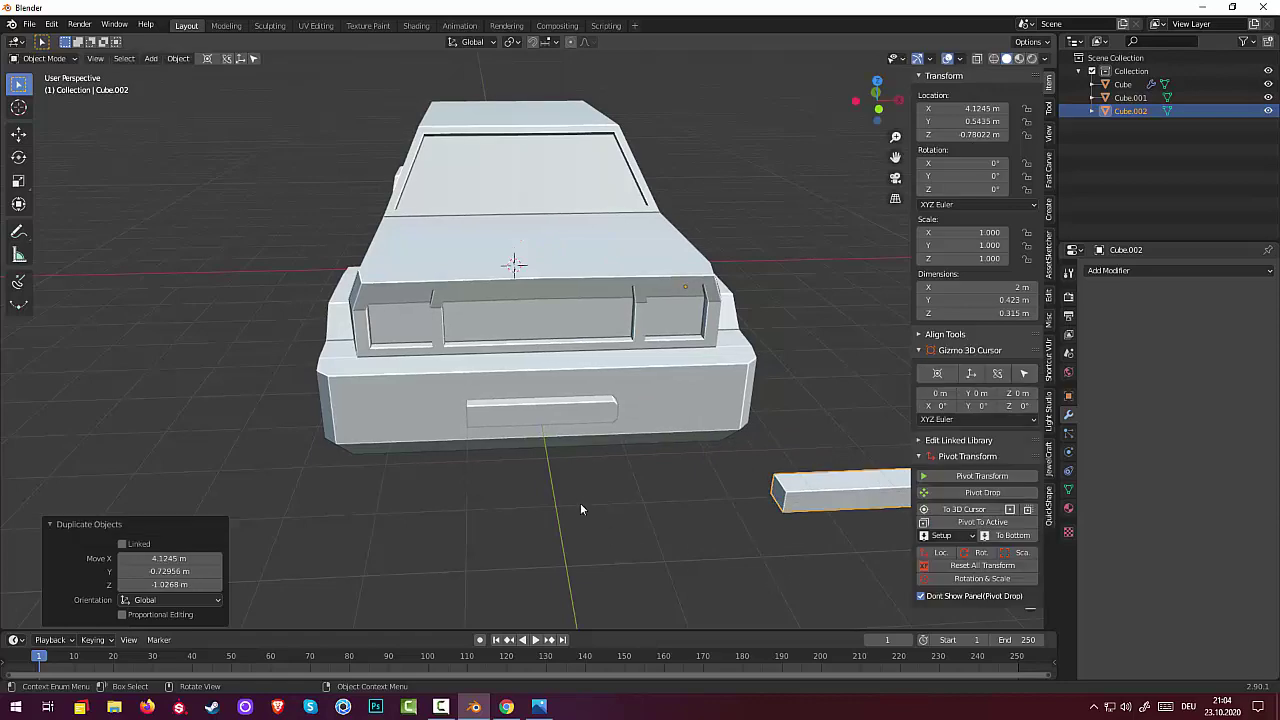
{"action": "left_click", "coordinate": [557, 418]}
{"action": "middle_click_drag", "start_coordinate": [668, 490], "coordinate": [600, 500]}
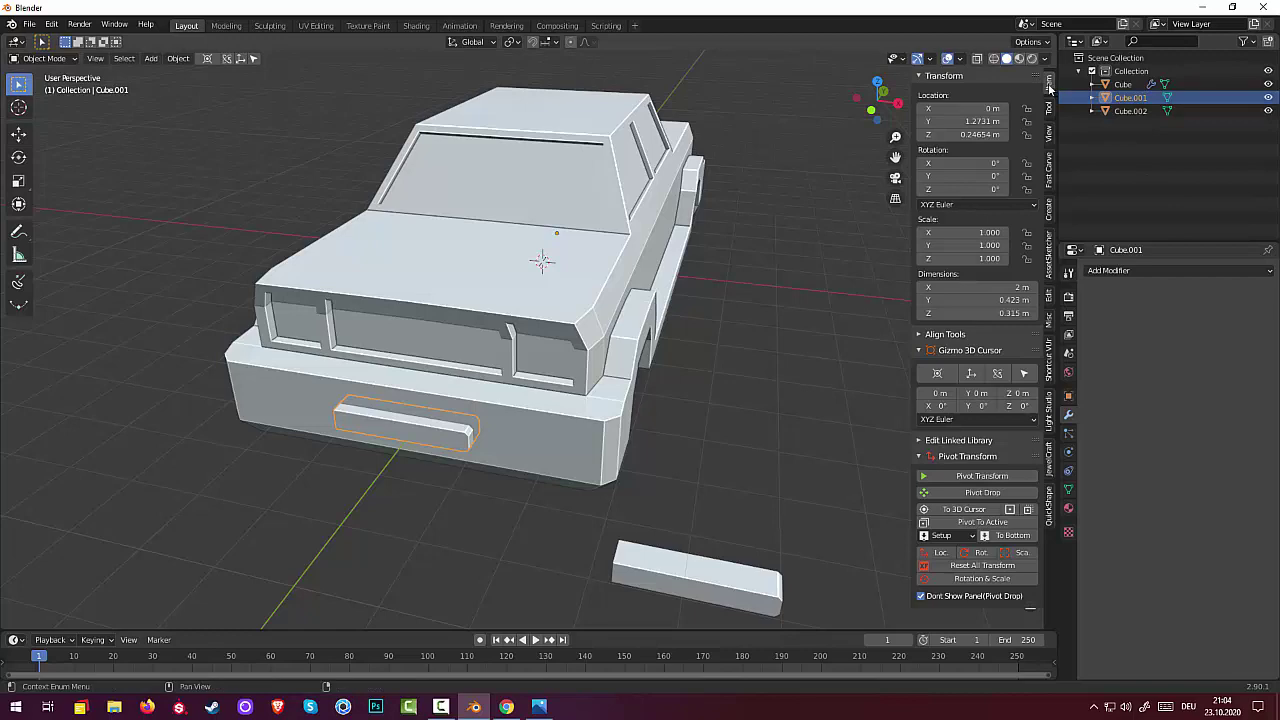
{"action": "left_click", "coordinate": [1049, 170]}
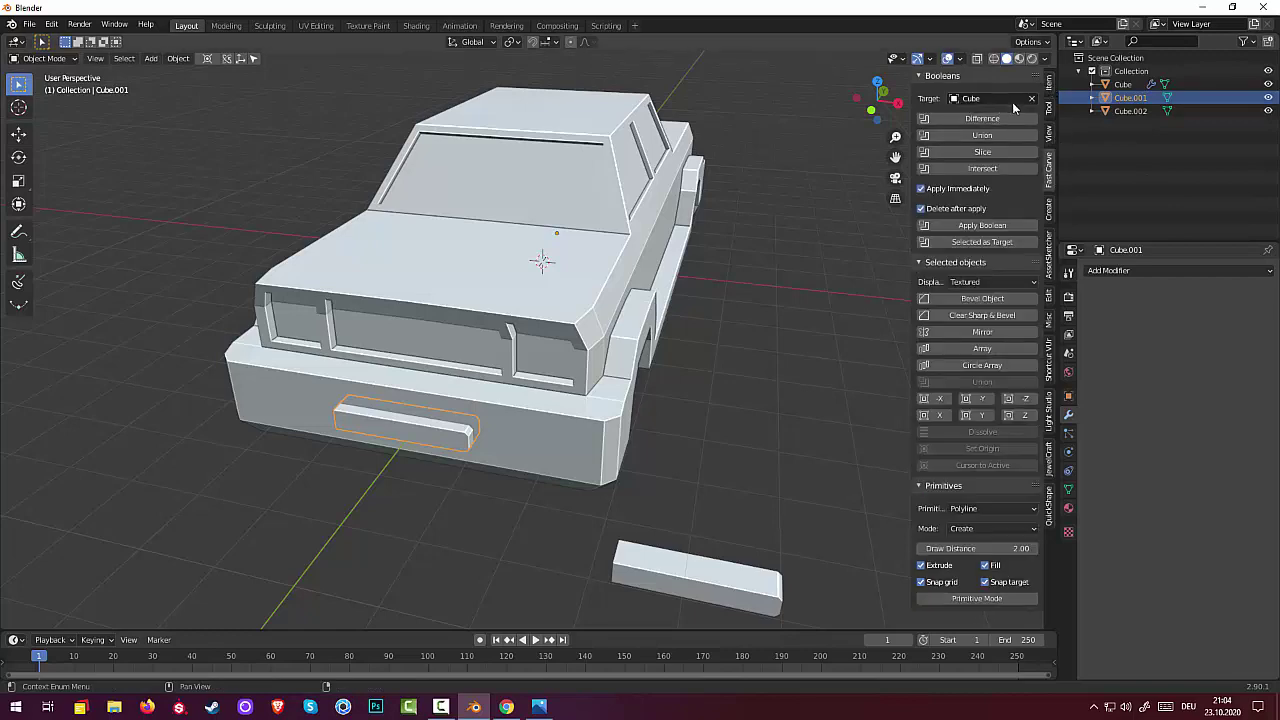
{"action": "left_click", "coordinate": [975, 118]}
{"action": "mouse_move", "coordinate": [745, 369]}
{"action": "middle_mouse_down"}
{"action": "mouse_move", "coordinate": [674, 321]}
{"action": "mouse_move", "coordinate": [762, 319]}
{"action": "mouse_move", "coordinate": [791, 368]}
{"action": "mouse_move", "coordinate": [757, 391]}
{"action": "mouse_move", "coordinate": [631, 358]}
{"action": "middle_mouse_up"}
{"action": "scroll", "coordinate": [785, 357], "scroll_direction": "up", "scroll_amount": 3}
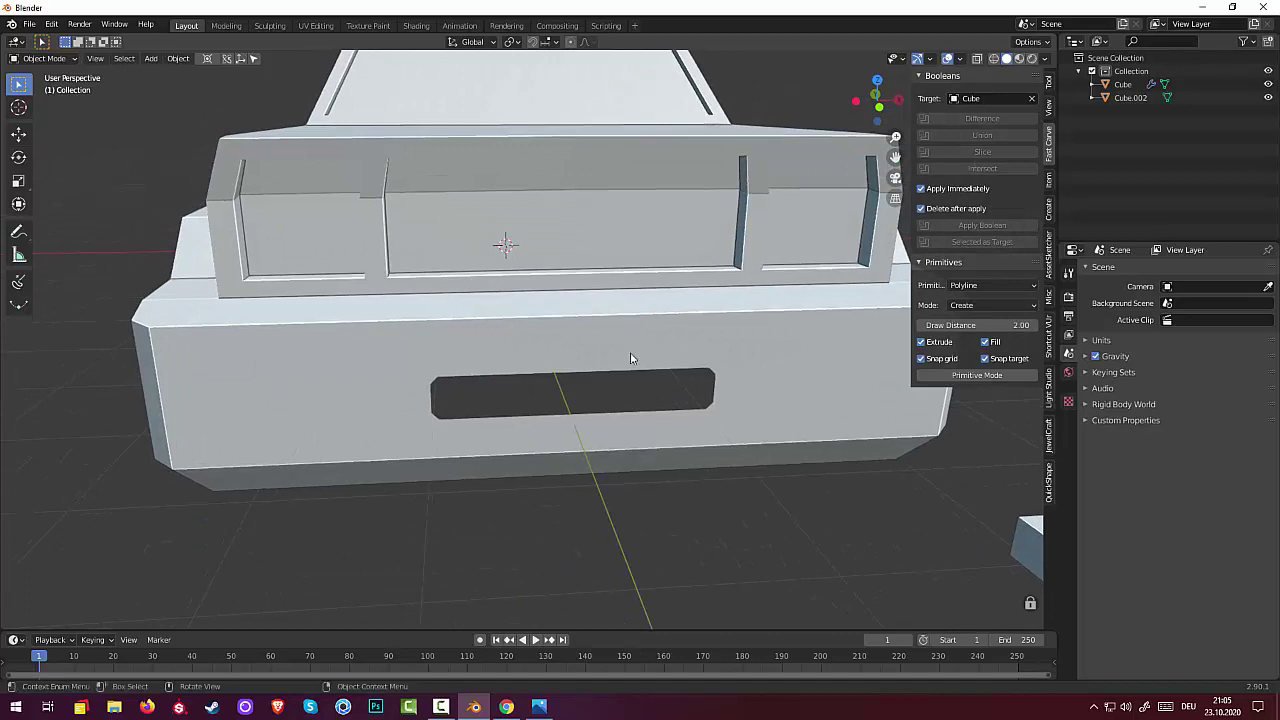
Select the car body and bring up the interaction mode list.
{"action": "left_click", "coordinate": [38, 60]}
{"action": "left_click", "coordinate": [413, 331]}
{"action": "left_click", "coordinate": [56, 62]}
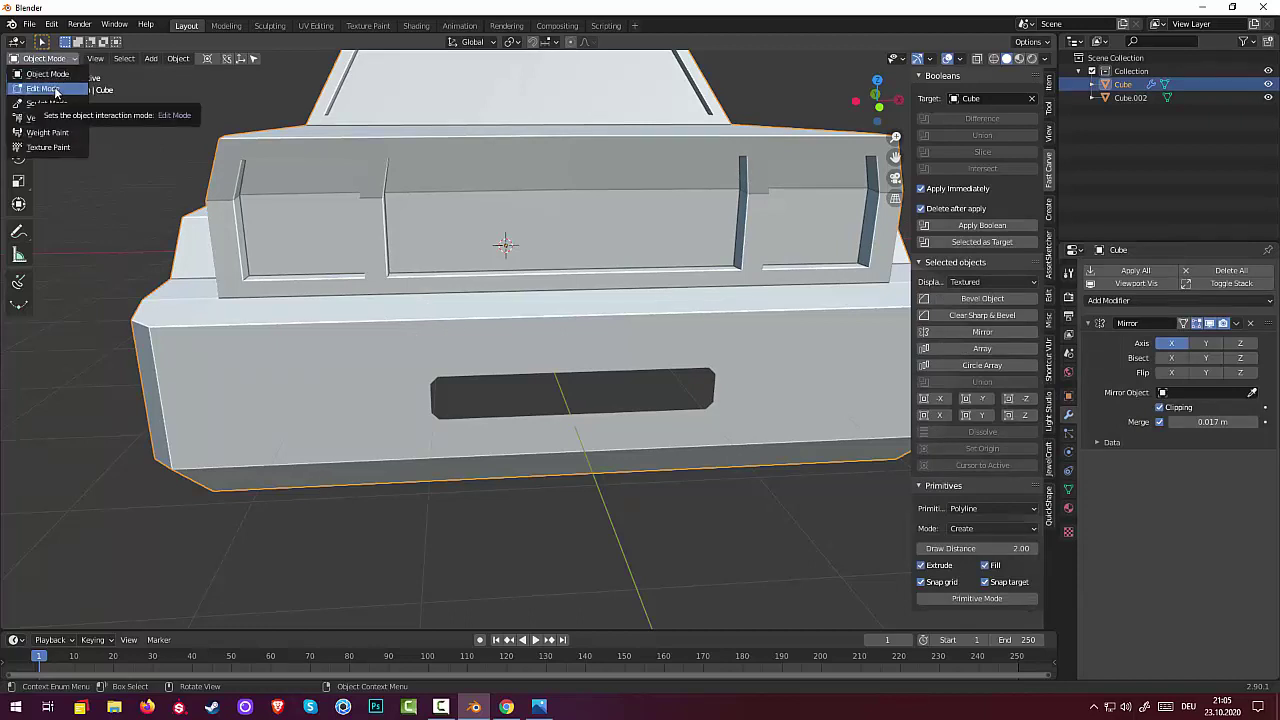
Select the bumper slot's top edge and extrude it 0.137 m along Y.
{"action": "left_click", "coordinate": [56, 92]}
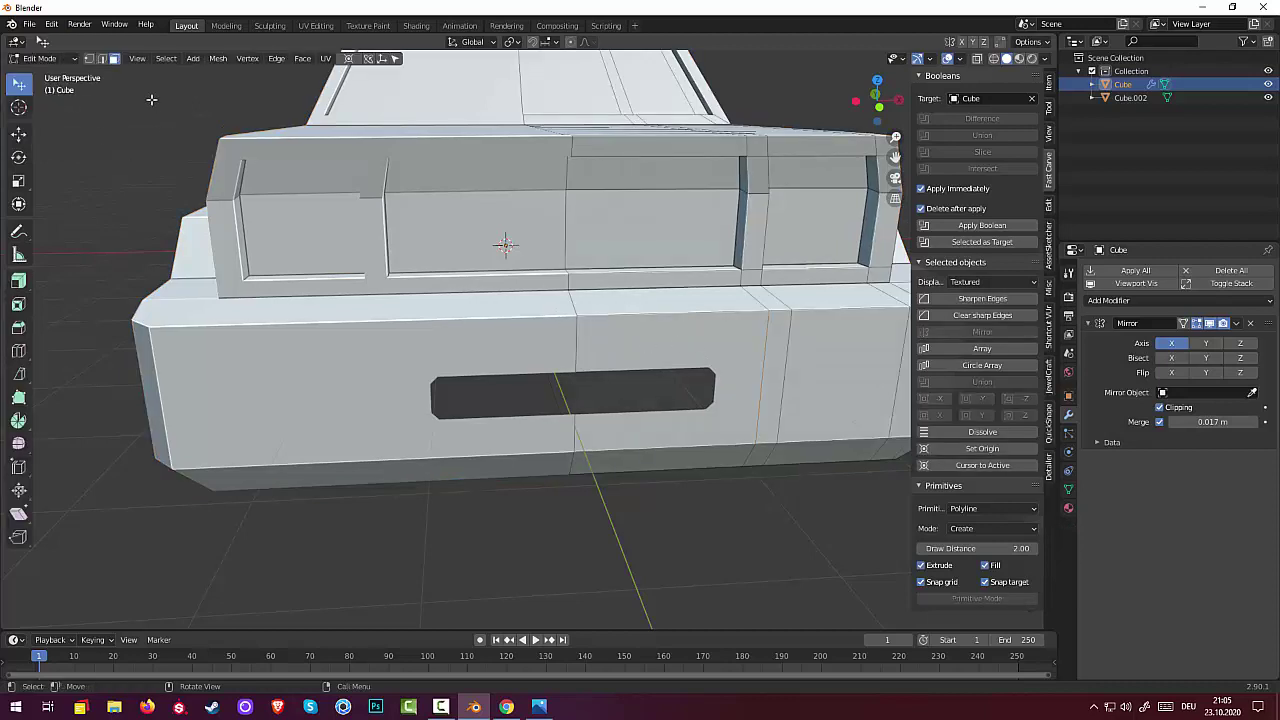
{"action": "left_click", "coordinate": [89, 58]}
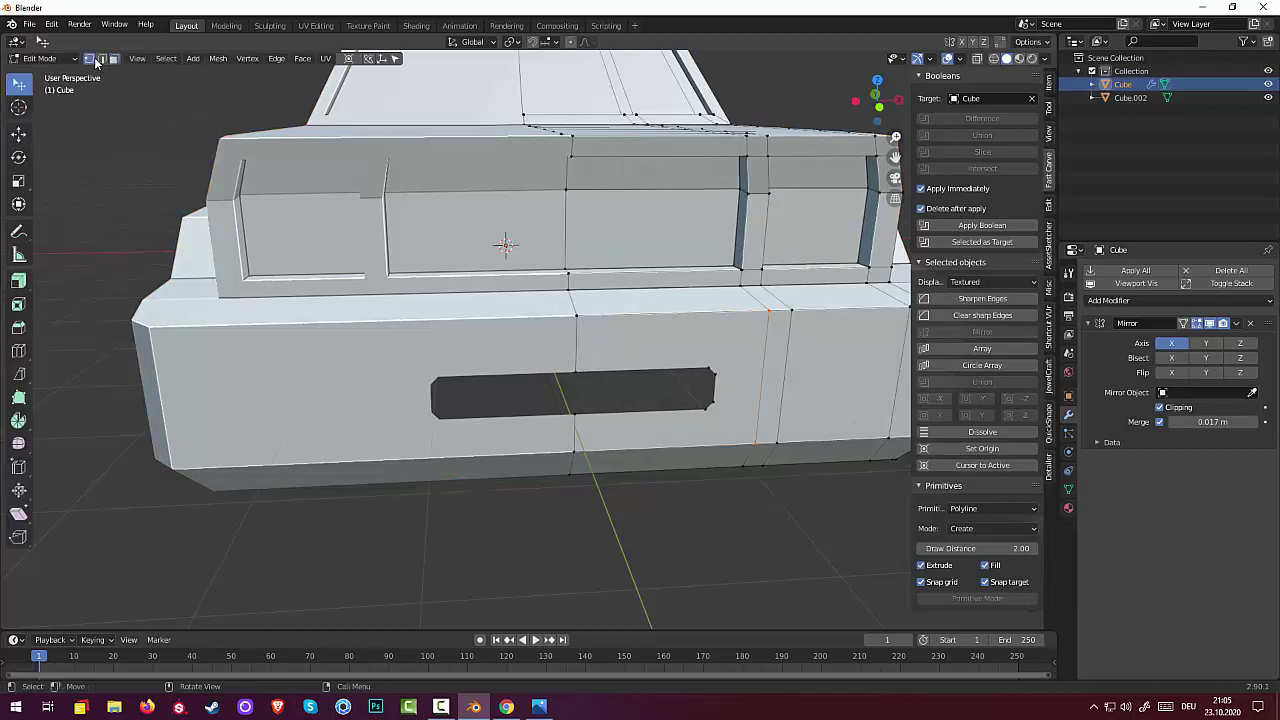
{"action": "left_click", "coordinate": [710, 372]}
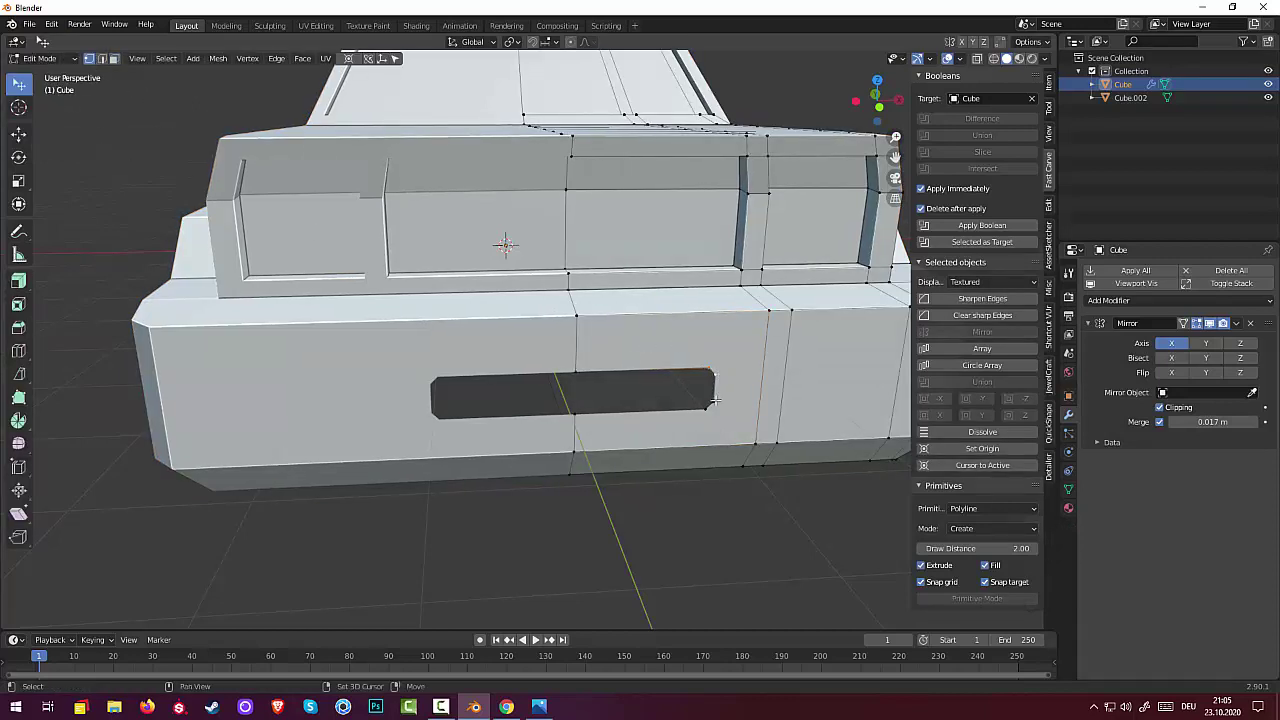
{"action": "left_click", "coordinate": [101, 59]}
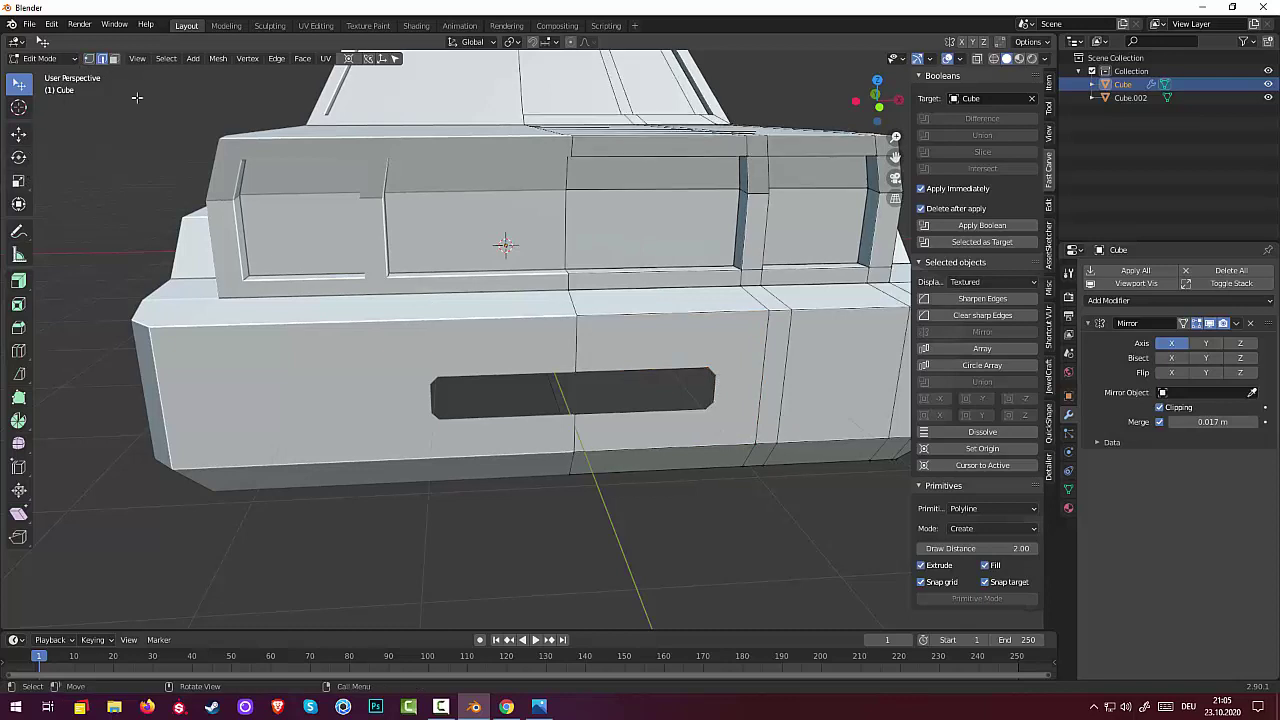
{"action": "left_click", "coordinate": [601, 370]}
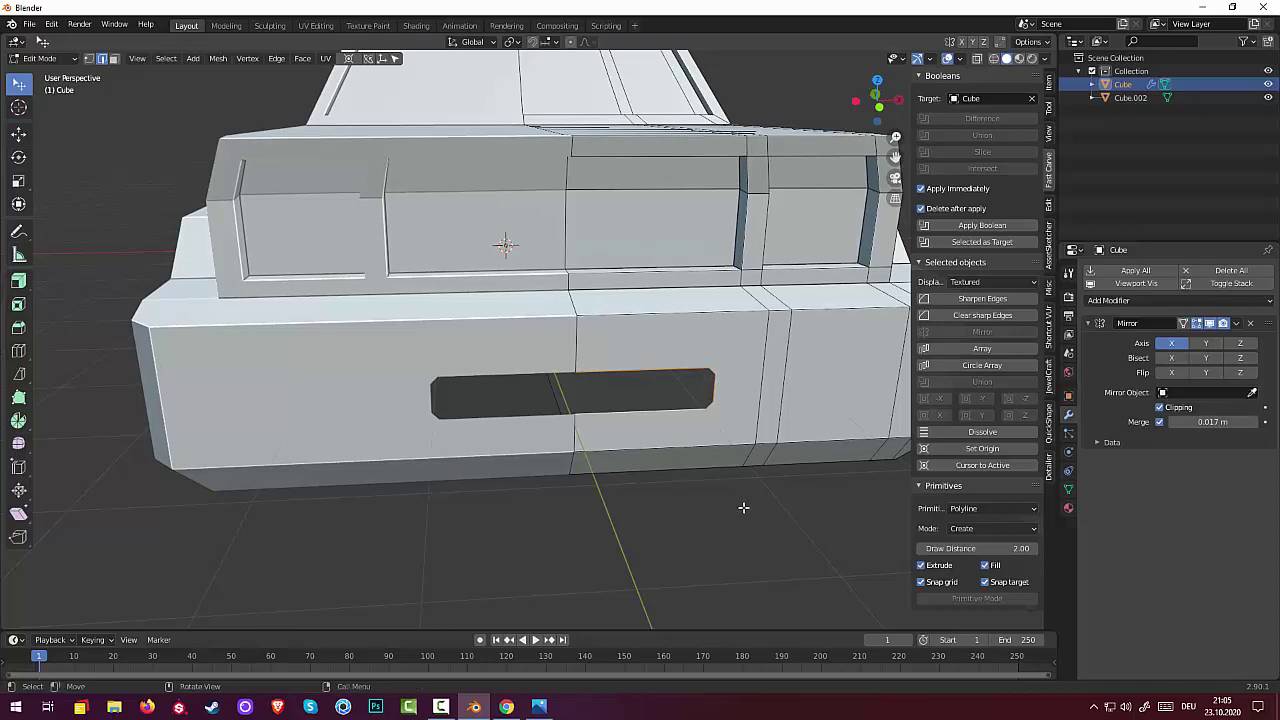
{"action": "middle_click_drag", "start_coordinate": [743, 509], "coordinate": [747, 543]}
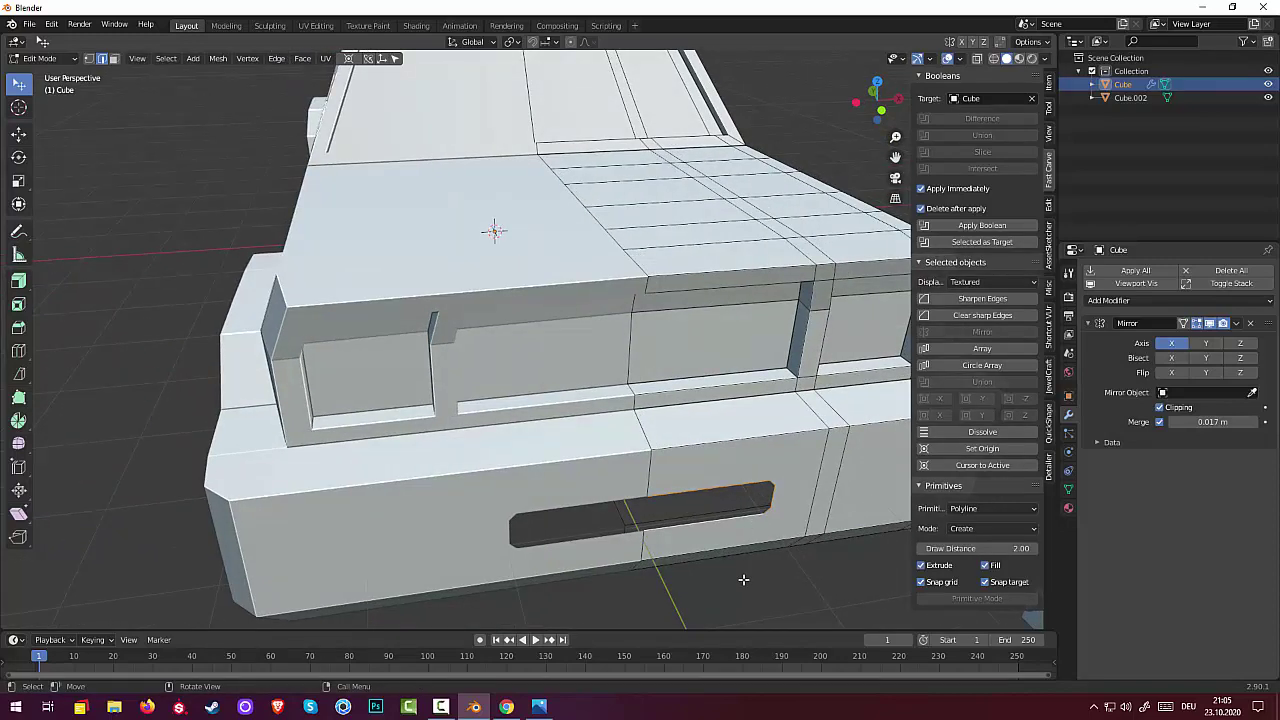
{"action": "key", "text": "g"}
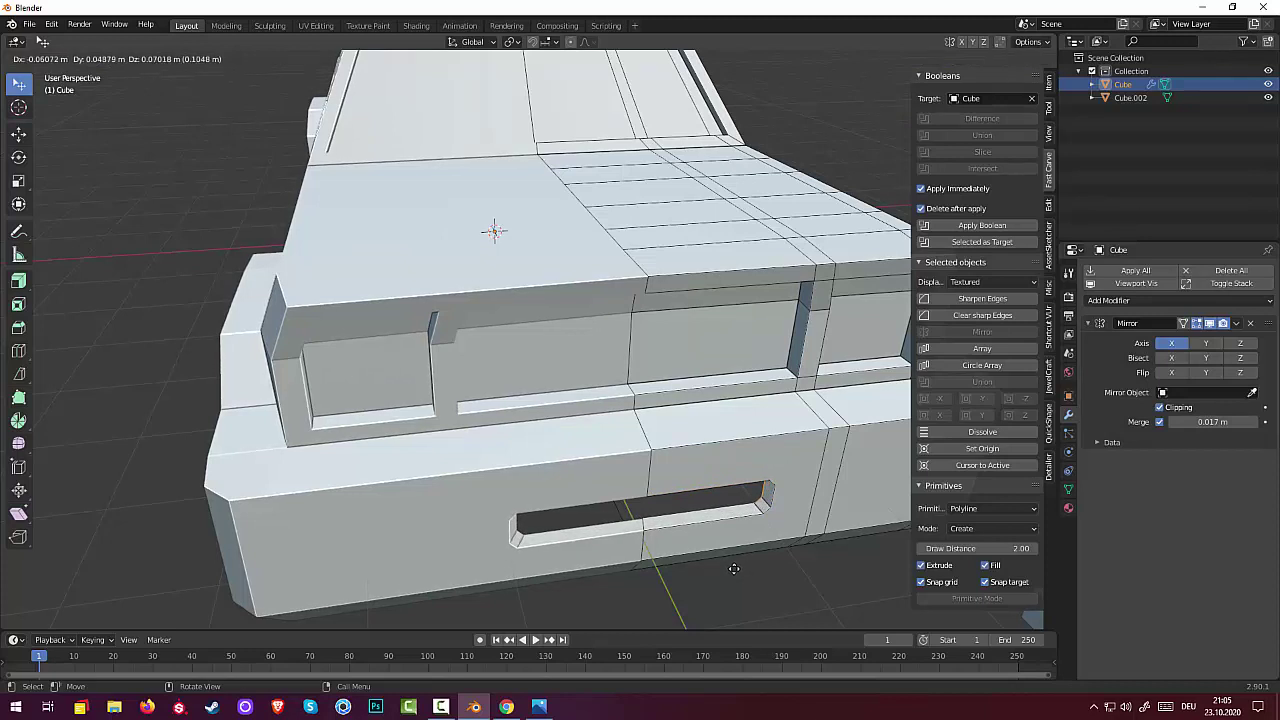
{"action": "left_click", "coordinate": [734, 568]}
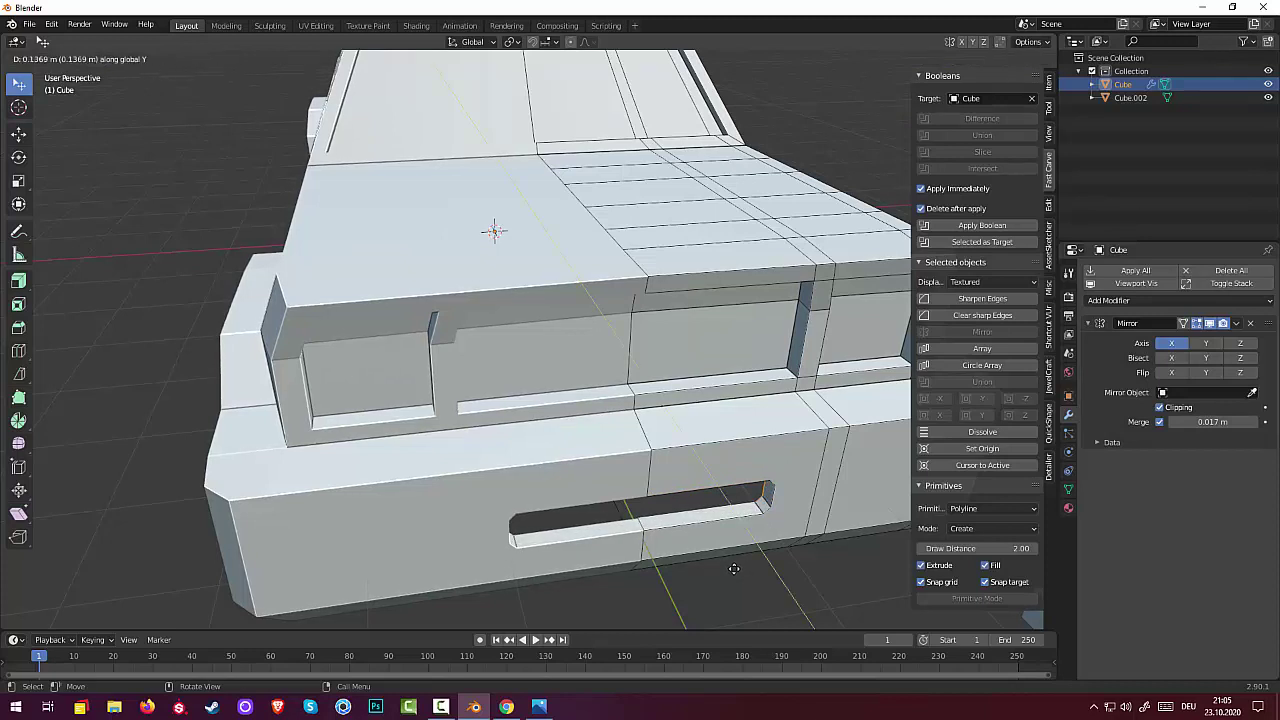
{"action": "mouse_move", "coordinate": [742, 566]}
{"action": "middle_mouse_down"}
{"action": "mouse_move", "coordinate": [709, 451]}
{"action": "mouse_move", "coordinate": [607, 444]}
{"action": "middle_mouse_up"}
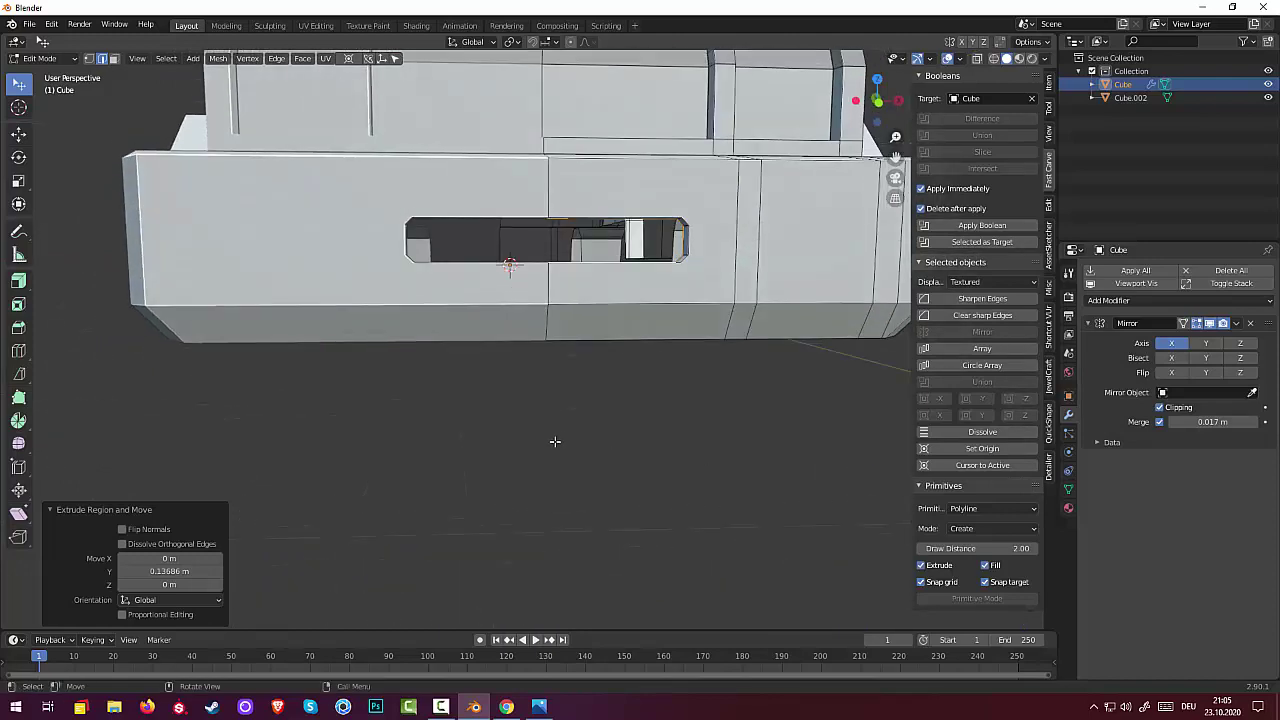
Push the slot face back 0.063 m along Y to form a shallow recess.
{"action": "key", "text": "ctrl+z"}
{"action": "mouse_move", "coordinate": [555, 448]}
{"action": "middle_mouse_down"}
{"action": "mouse_move", "coordinate": [597, 483]}
{"action": "mouse_move", "coordinate": [555, 475]}
{"action": "mouse_move", "coordinate": [588, 466]}
{"action": "middle_mouse_up"}
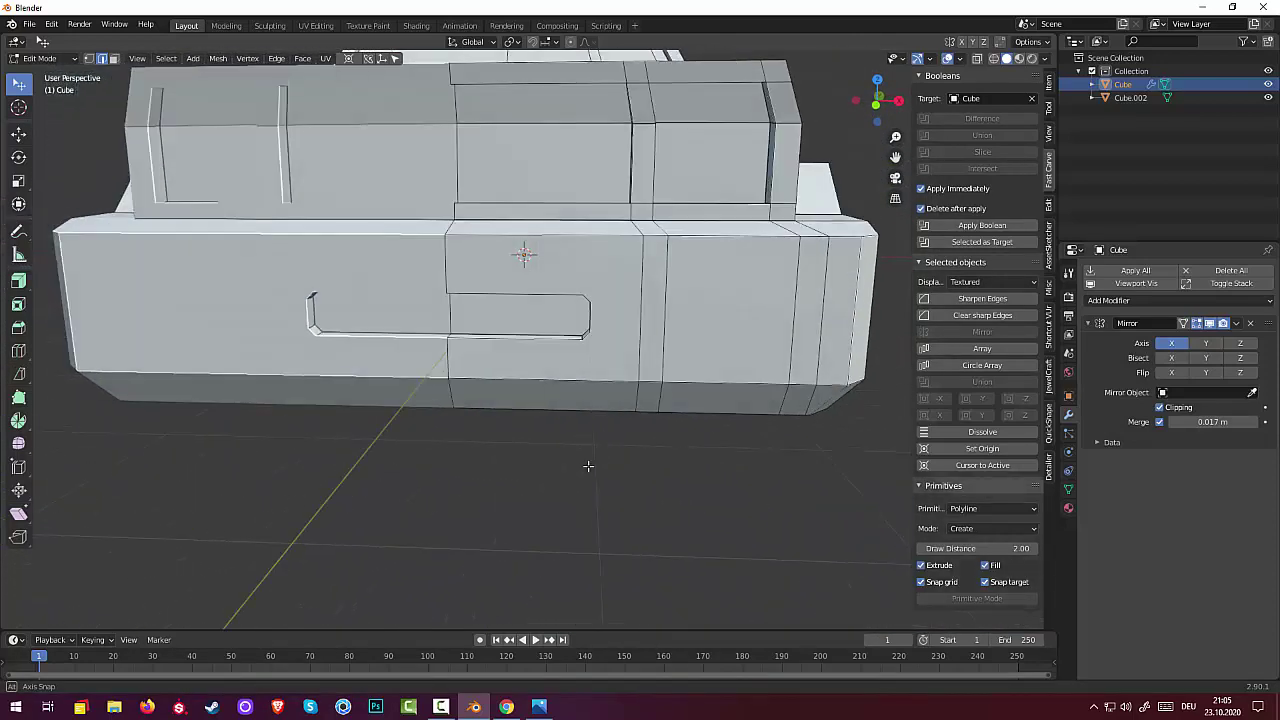
{"action": "middle_click_drag", "start_coordinate": [588, 466], "coordinate": [377, 416]}
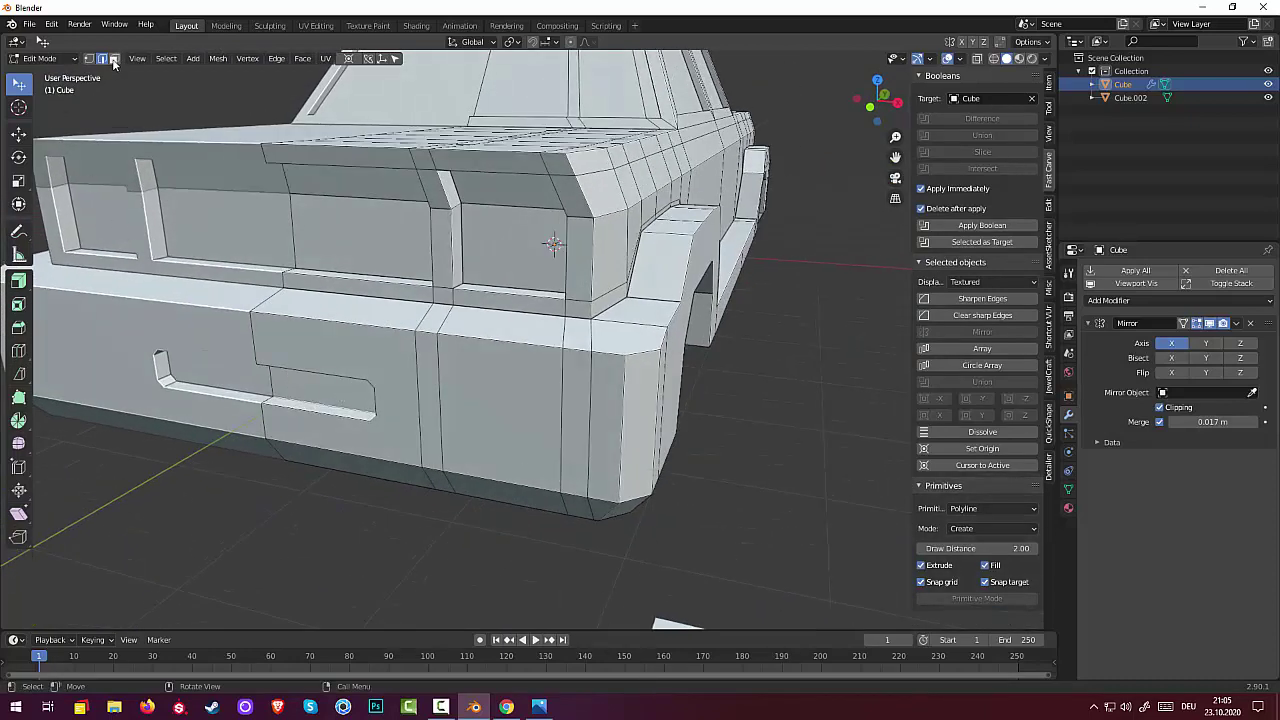
{"action": "left_click", "coordinate": [113, 58]}
{"action": "left_click", "coordinate": [290, 384]}
{"action": "middle_click_drag", "start_coordinate": [352, 420], "coordinate": [306, 426]}
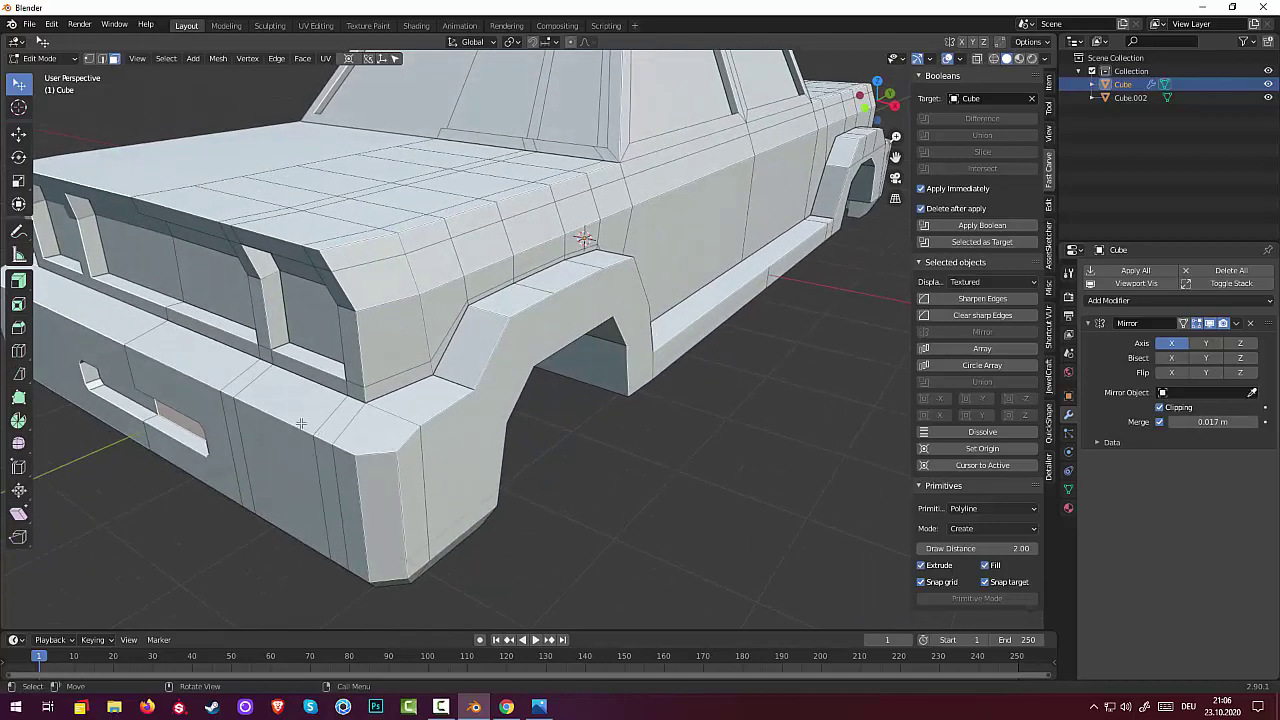
{"action": "key", "text": "g"}
{"action": "key", "text": "y"}
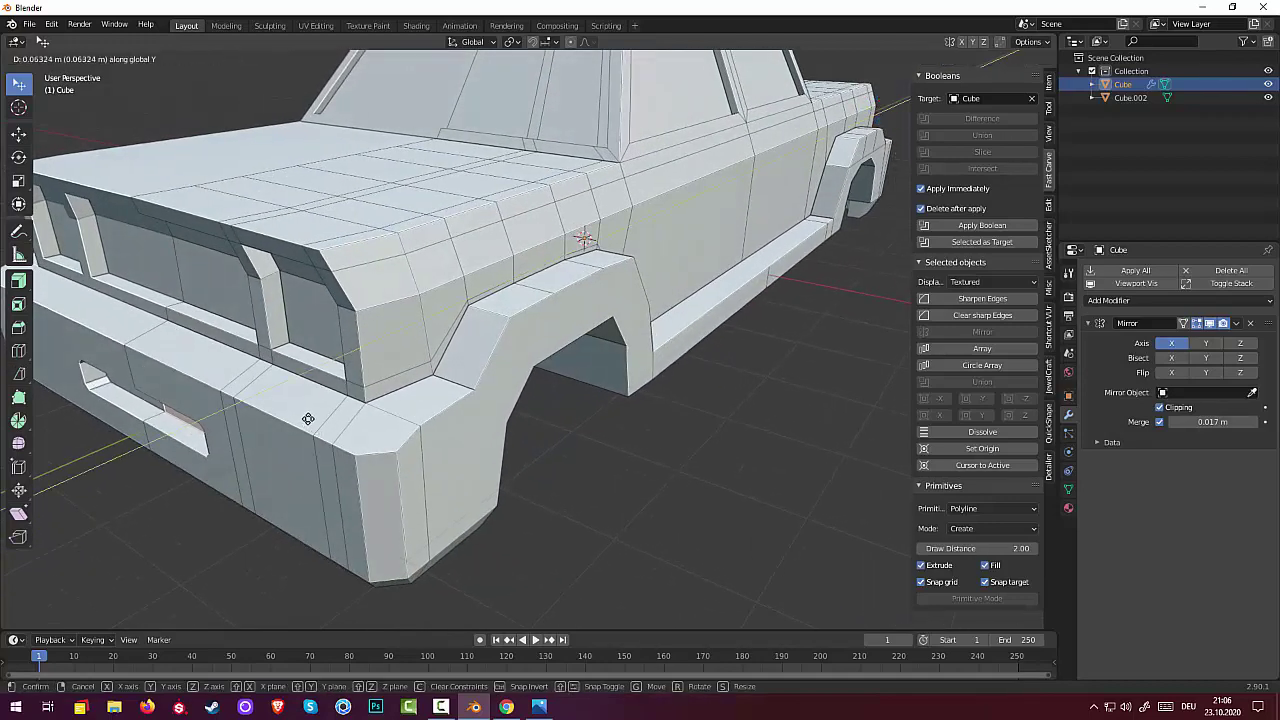
{"action": "left_click", "coordinate": [320, 415]}
Select and then clear a thin bumper stripe, and return to Object Mode.
{"action": "left_click", "coordinate": [250, 466], "text": "alt"}
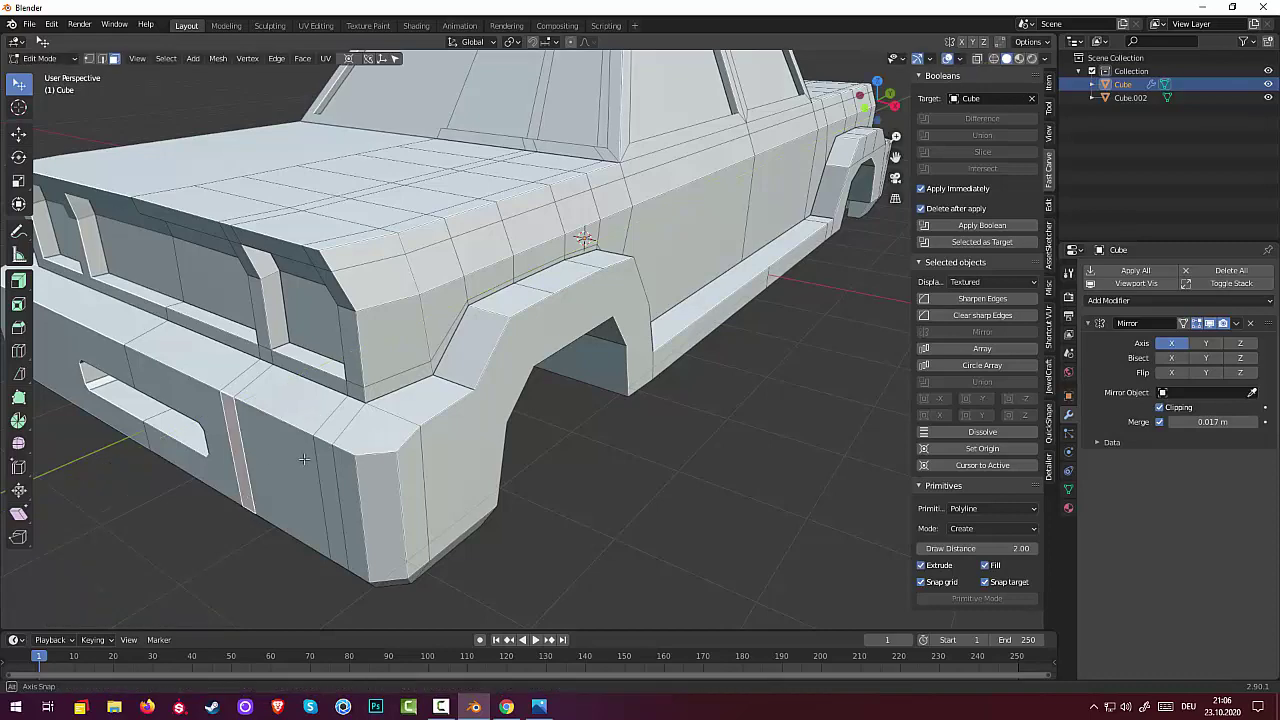
{"action": "middle_click_drag", "start_coordinate": [304, 459], "coordinate": [343, 449]}
{"action": "scroll", "coordinate": [344, 455], "scroll_direction": "down", "scroll_amount": 3}
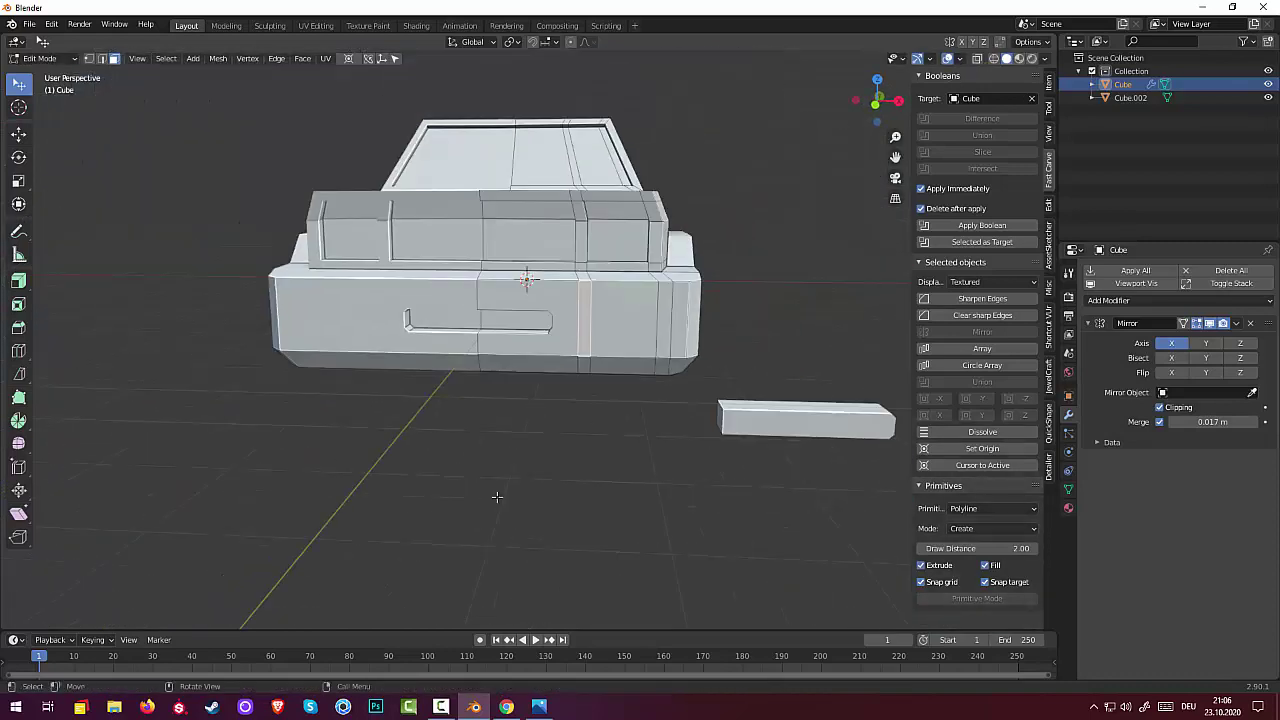
{"action": "left_click", "coordinate": [766, 432]}
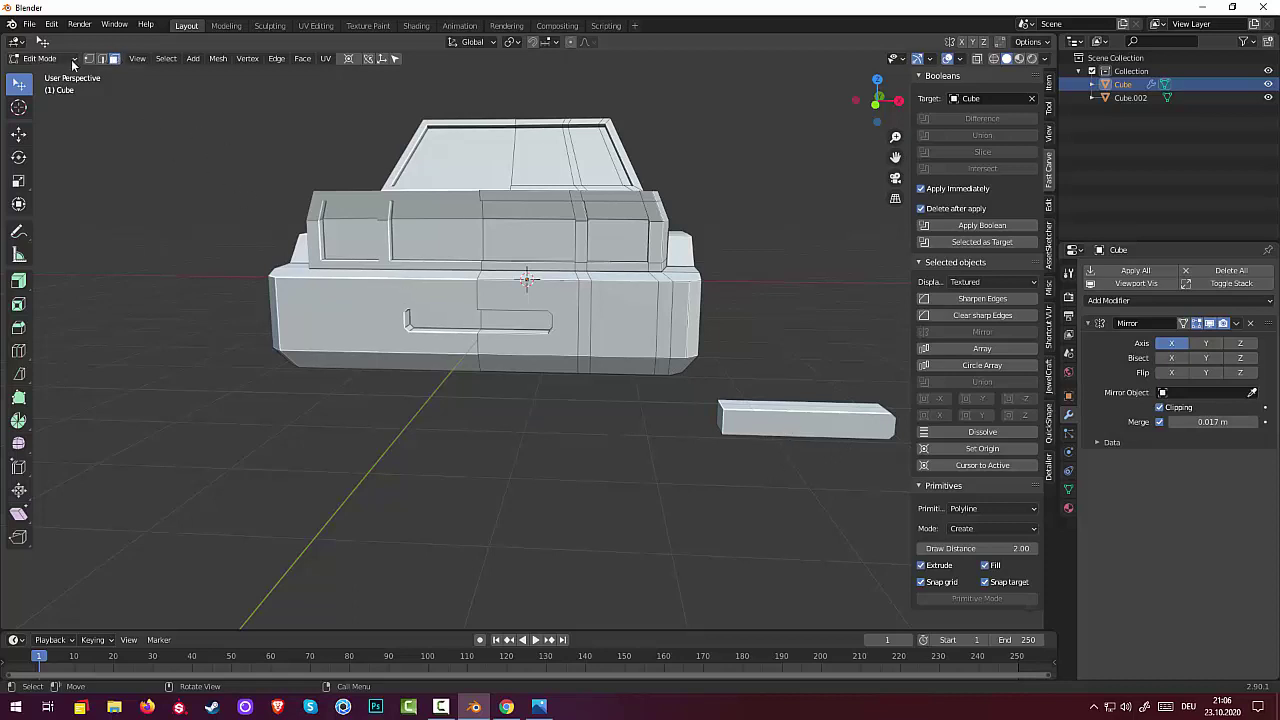
{"action": "left_click", "coordinate": [40, 58]}
{"action": "left_click", "coordinate": [40, 75]}
Scale the spare Cube.002 block to 0.579 uniformly, then to 0.619 along X.
{"action": "left_click", "coordinate": [752, 427]}
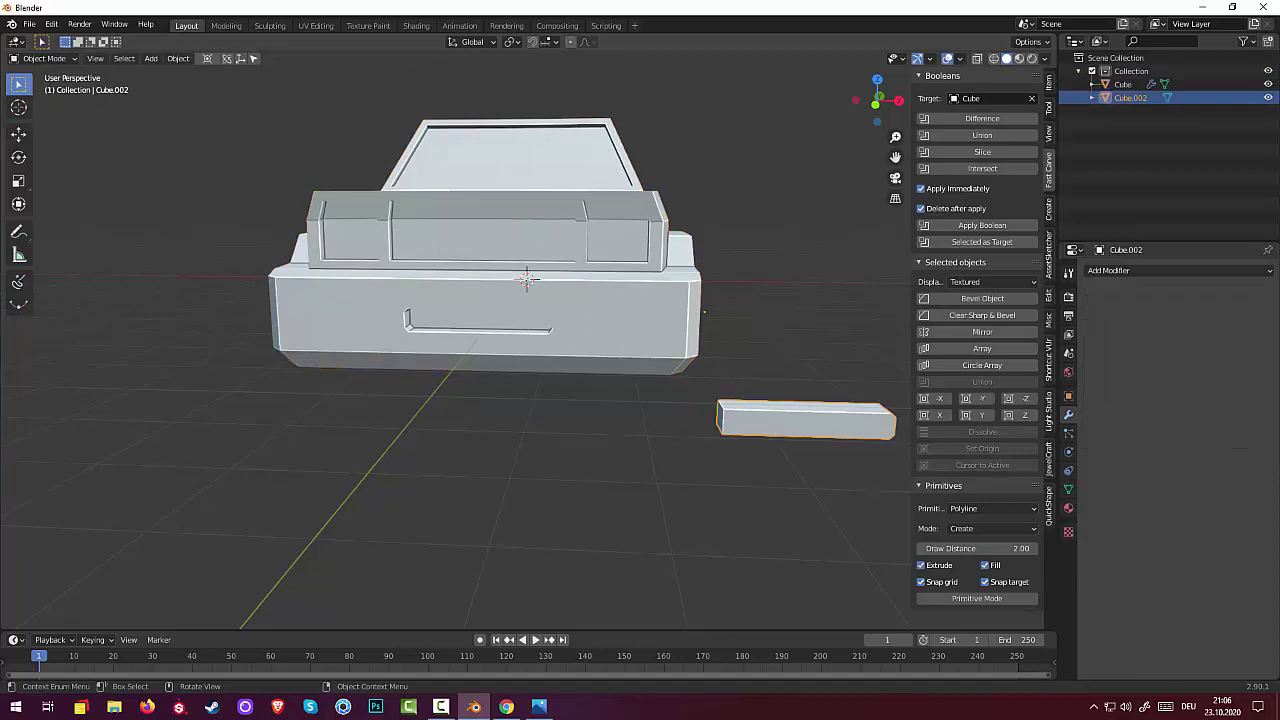
{"action": "key", "text": "s"}
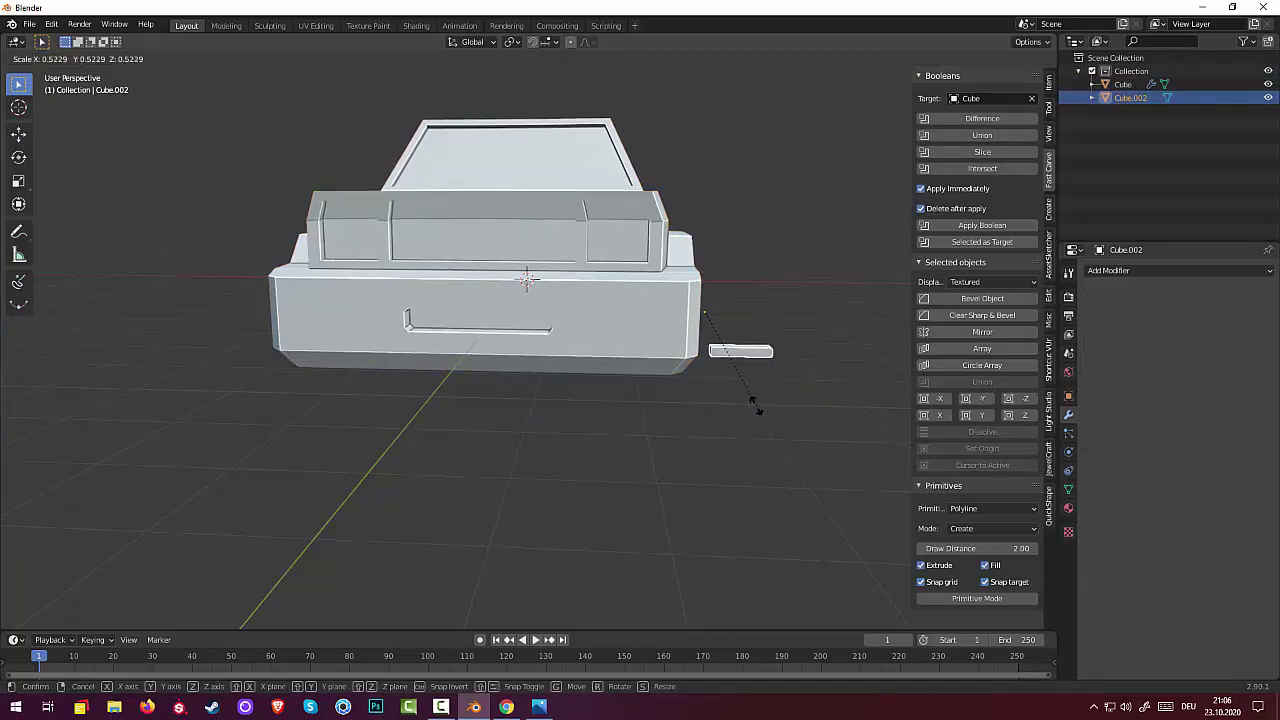
{"action": "left_click", "coordinate": [773, 413]}
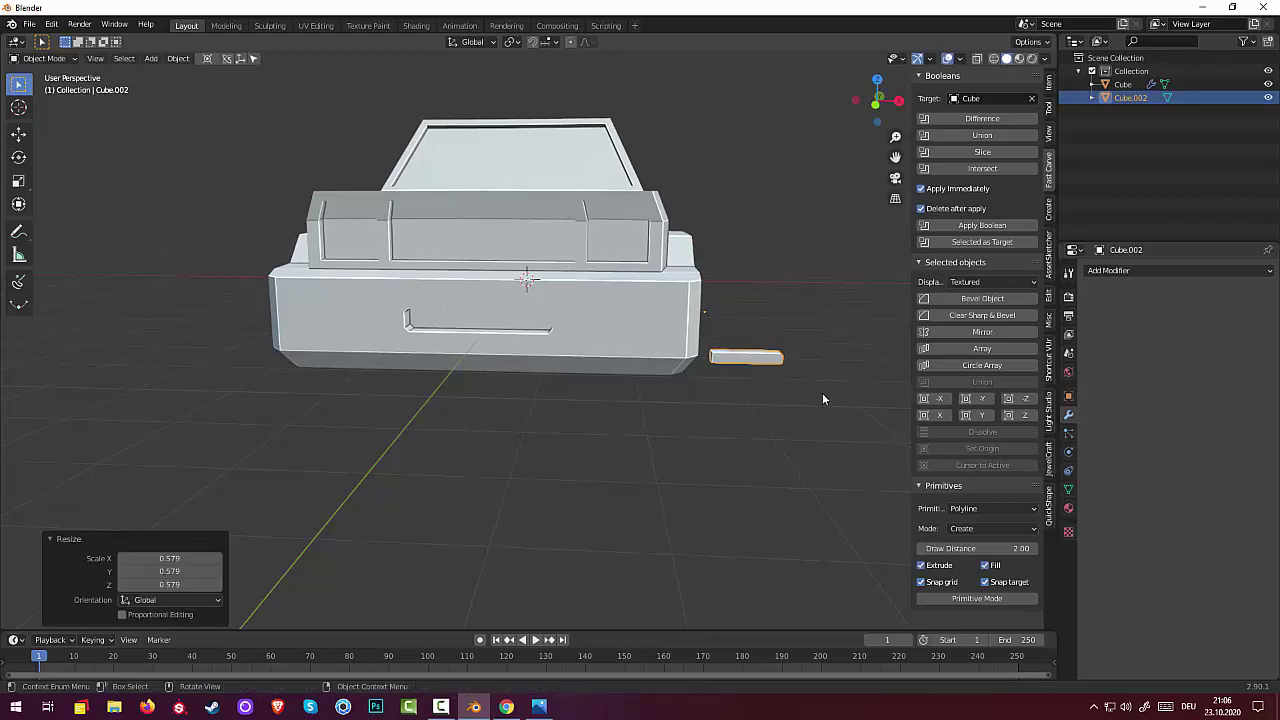
{"action": "key", "text": "s"}
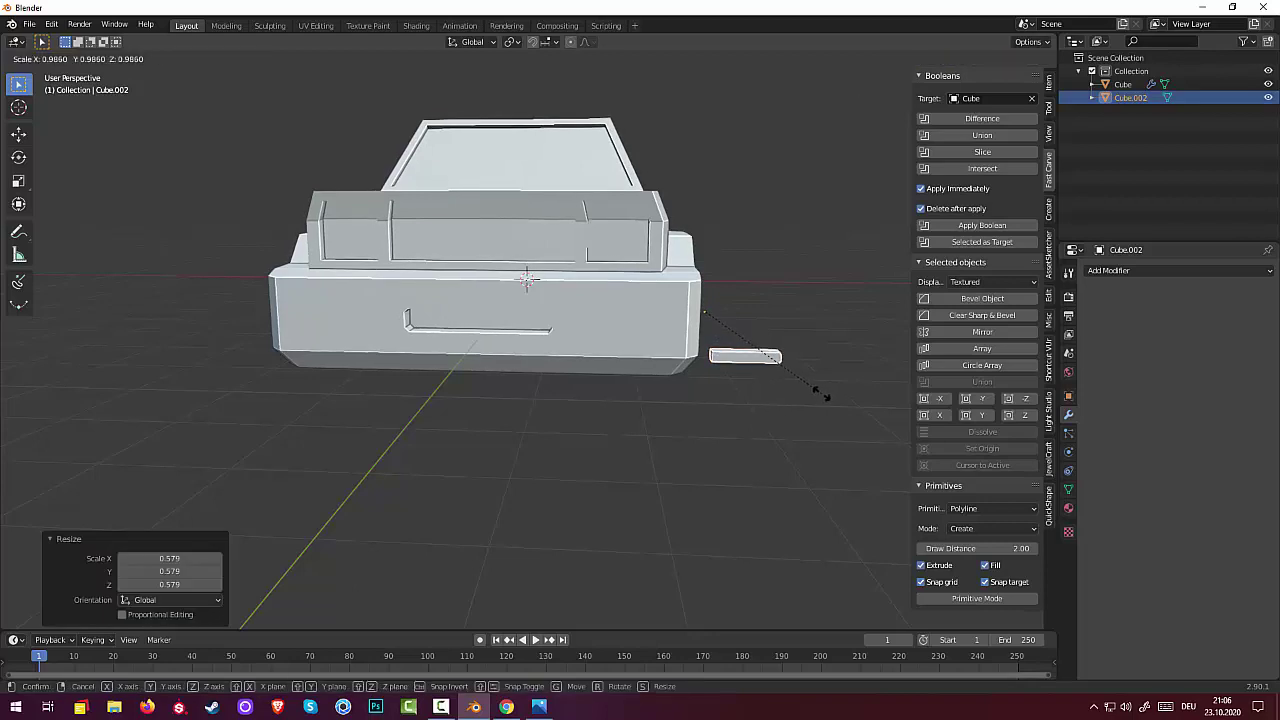
{"action": "key", "text": "x"}
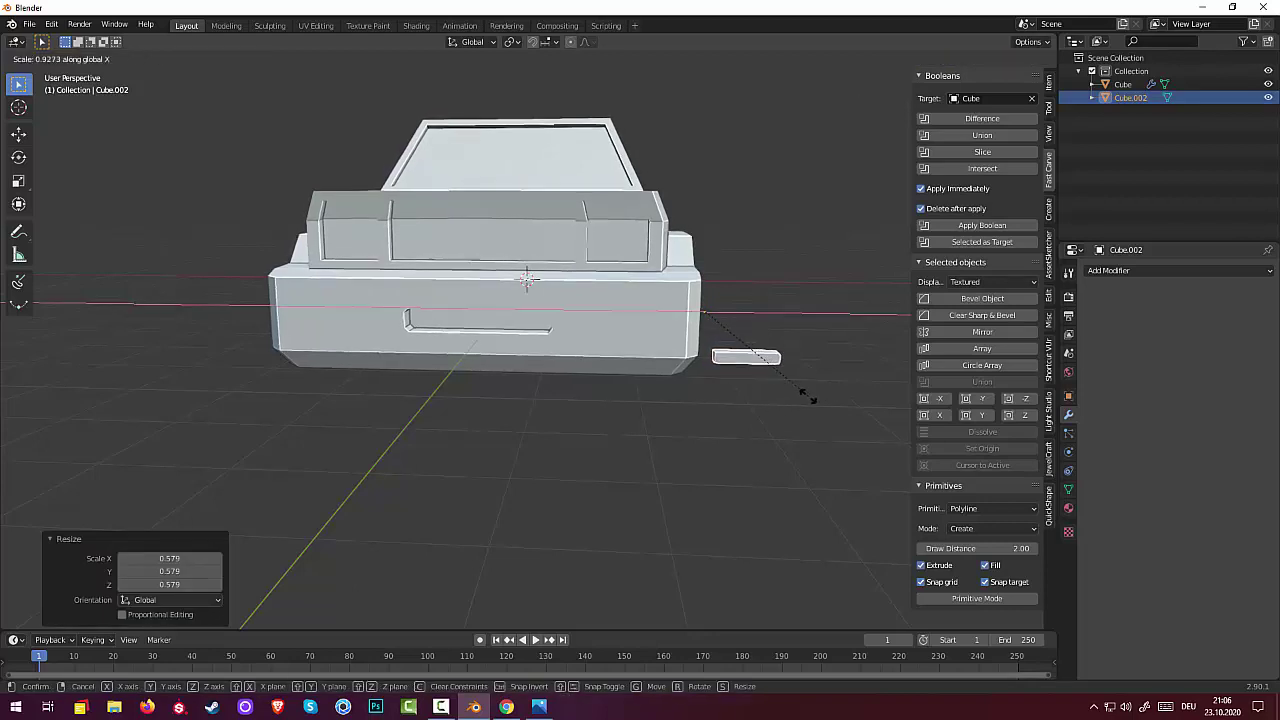
{"action": "left_click", "coordinate": [737, 395]}
{"action": "scroll", "coordinate": [814, 398], "scroll_direction": "up", "scroll_amount": 3}
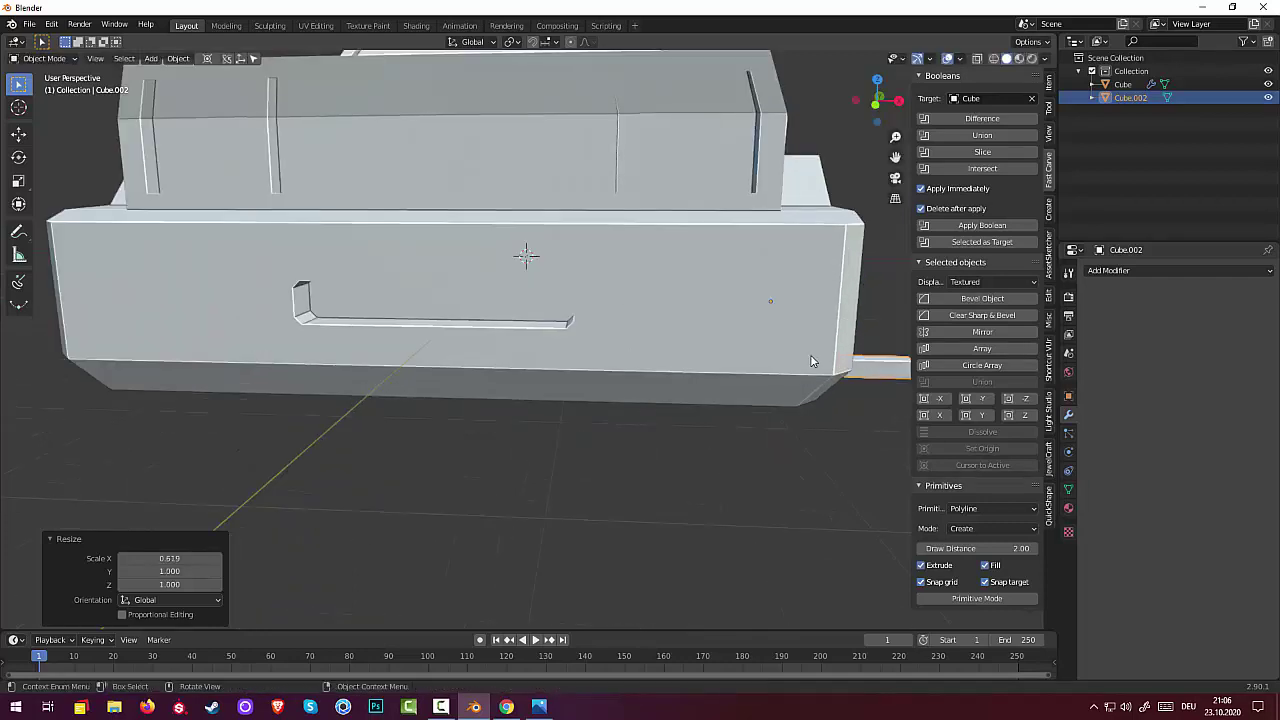
{"action": "scroll", "coordinate": [810, 357], "scroll_direction": "up", "scroll_amount": 2}
{"action": "mouse_move", "coordinate": [810, 357]}
{"action": "middle_mouse_down"}
{"action": "mouse_move", "coordinate": [530, 408]}
{"action": "mouse_move", "coordinate": [600, 462]}
{"action": "middle_mouse_up"}
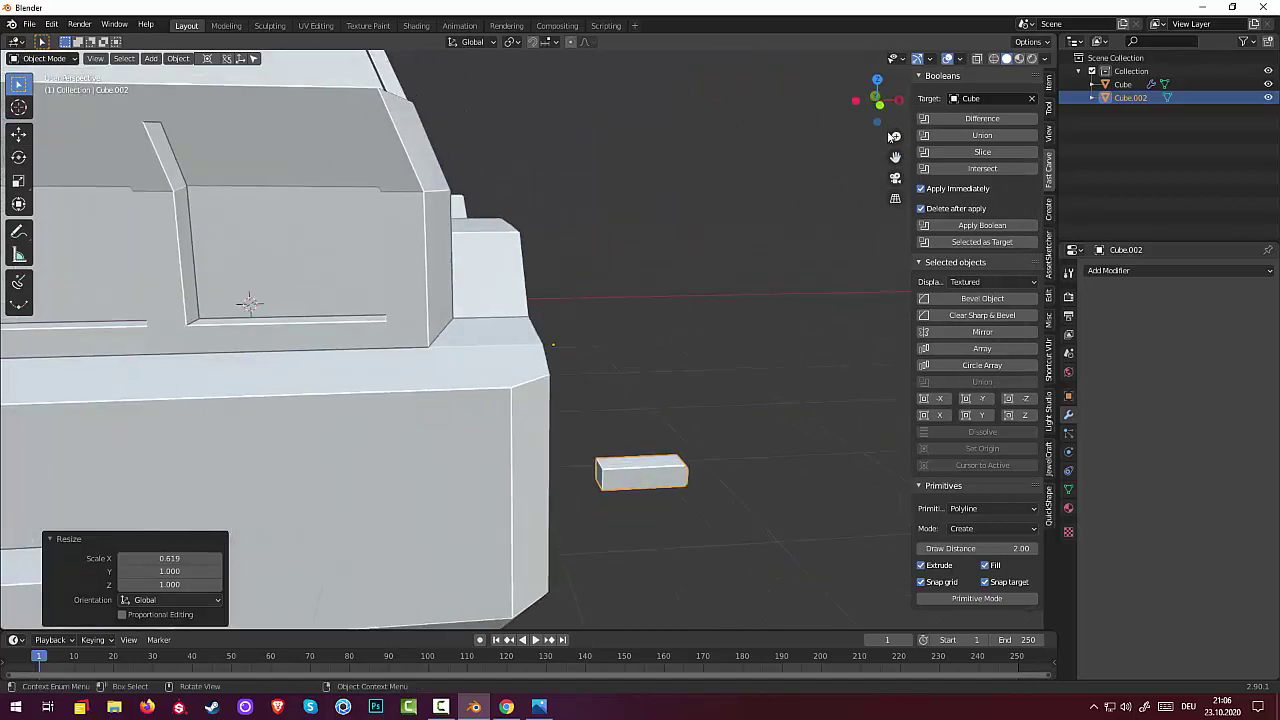
Bevel Cube.002's edges in Edit Mode and return it to Object Mode.
{"action": "left_click", "coordinate": [47, 62]}
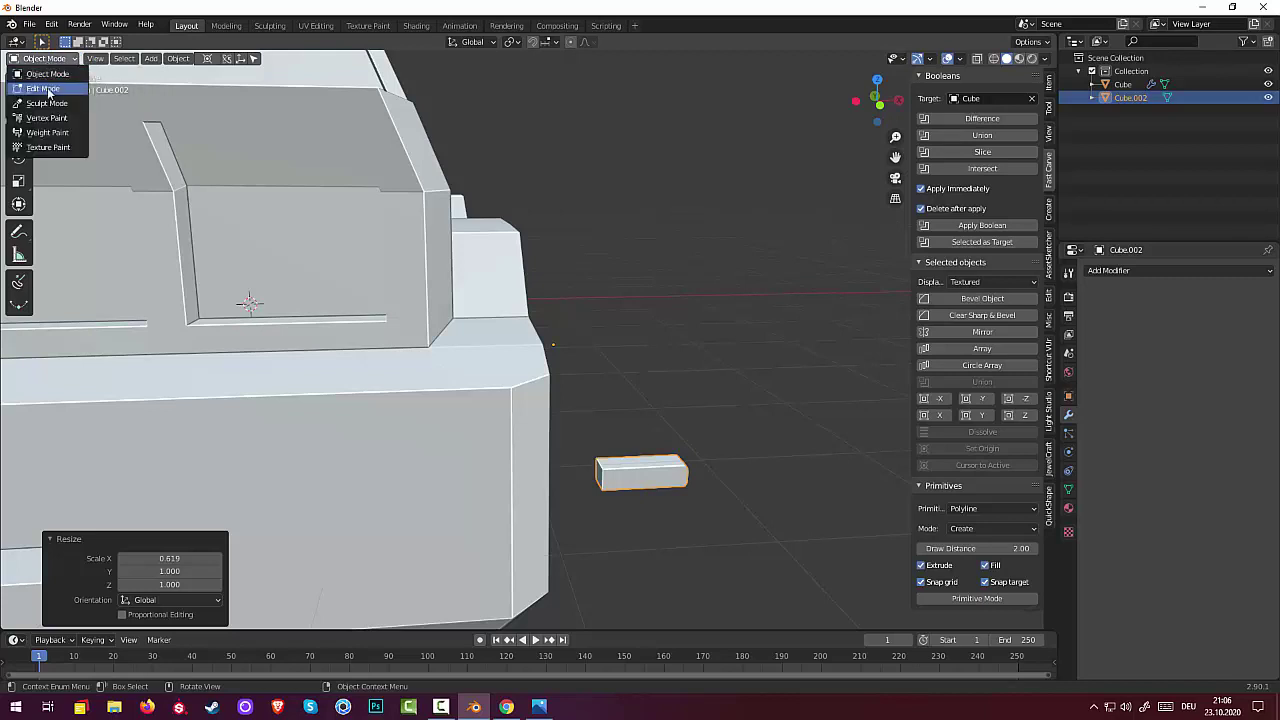
{"action": "left_click", "coordinate": [87, 76]}
{"action": "left_click", "coordinate": [102, 59]}
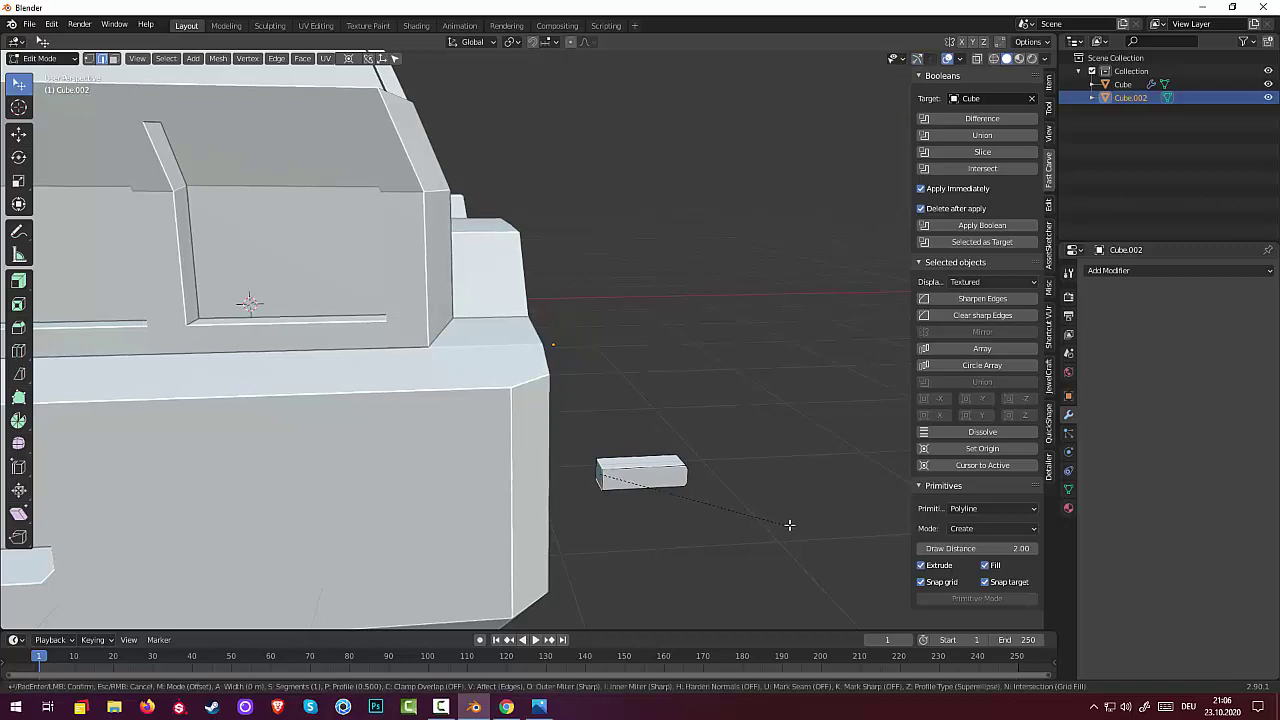
{"action": "key", "text": "ctrl+b"}
{"action": "left_click", "coordinate": [791, 524]}
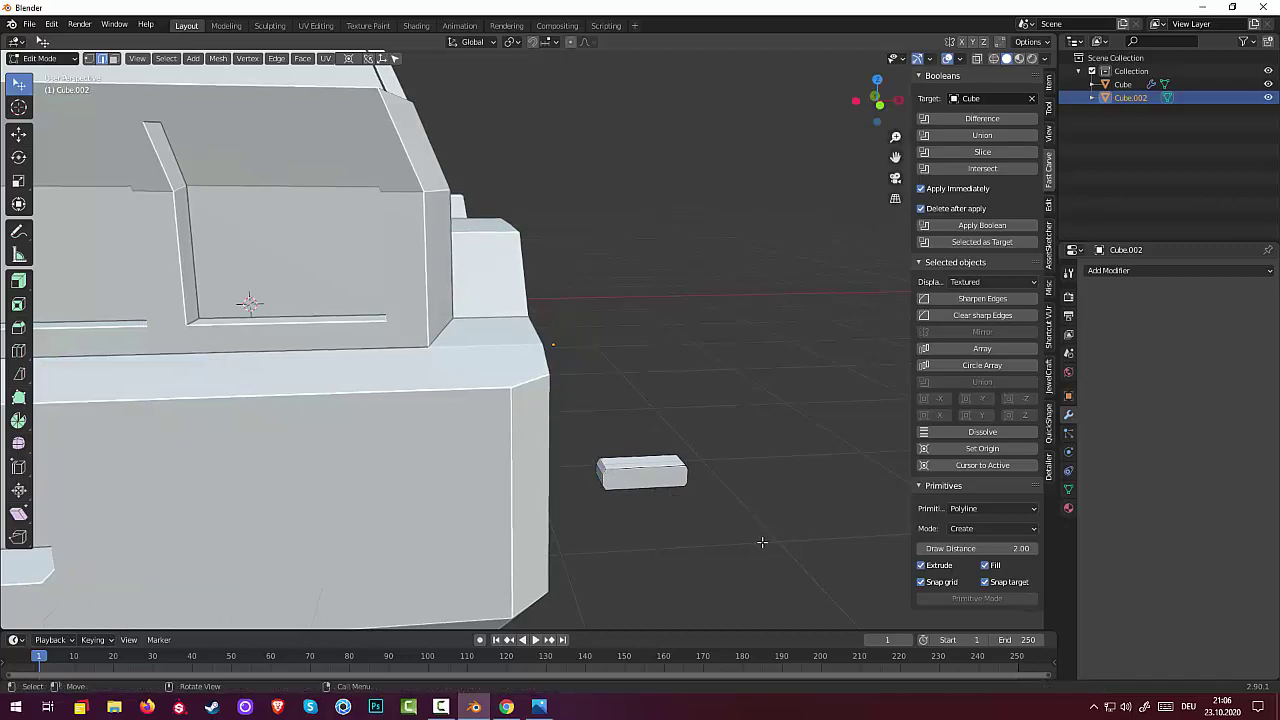
{"action": "mouse_move", "coordinate": [763, 543]}
{"action": "middle_mouse_down"}
{"action": "mouse_move", "coordinate": [608, 517]}
{"action": "mouse_move", "coordinate": [600, 486]}
{"action": "mouse_move", "coordinate": [649, 548]}
{"action": "middle_mouse_up"}
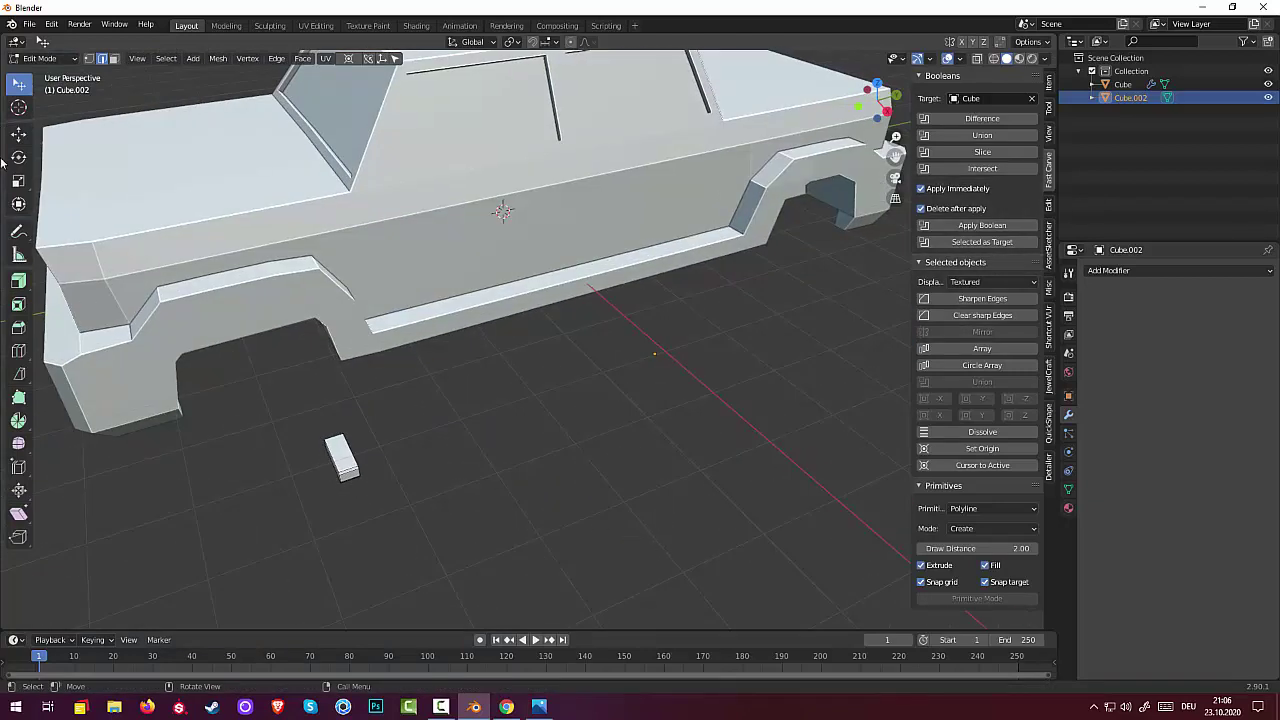
{"action": "key", "text": "3"}
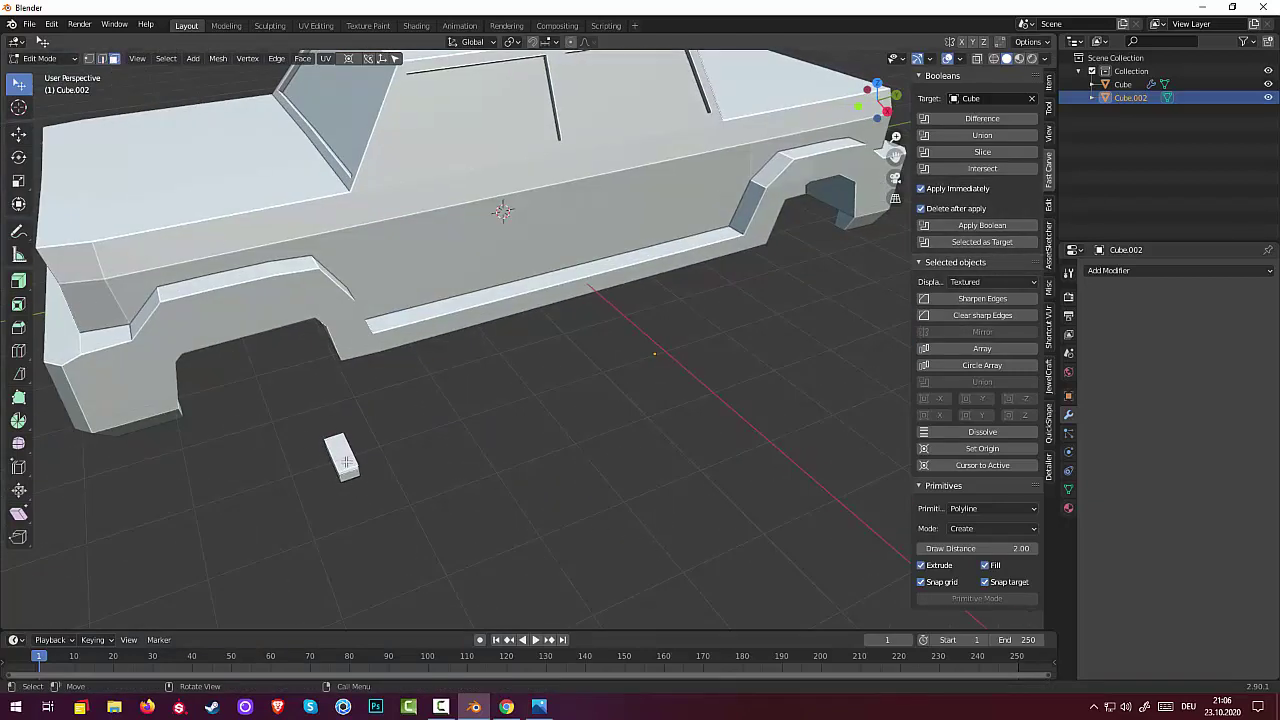
{"action": "left_click", "coordinate": [40, 58]}
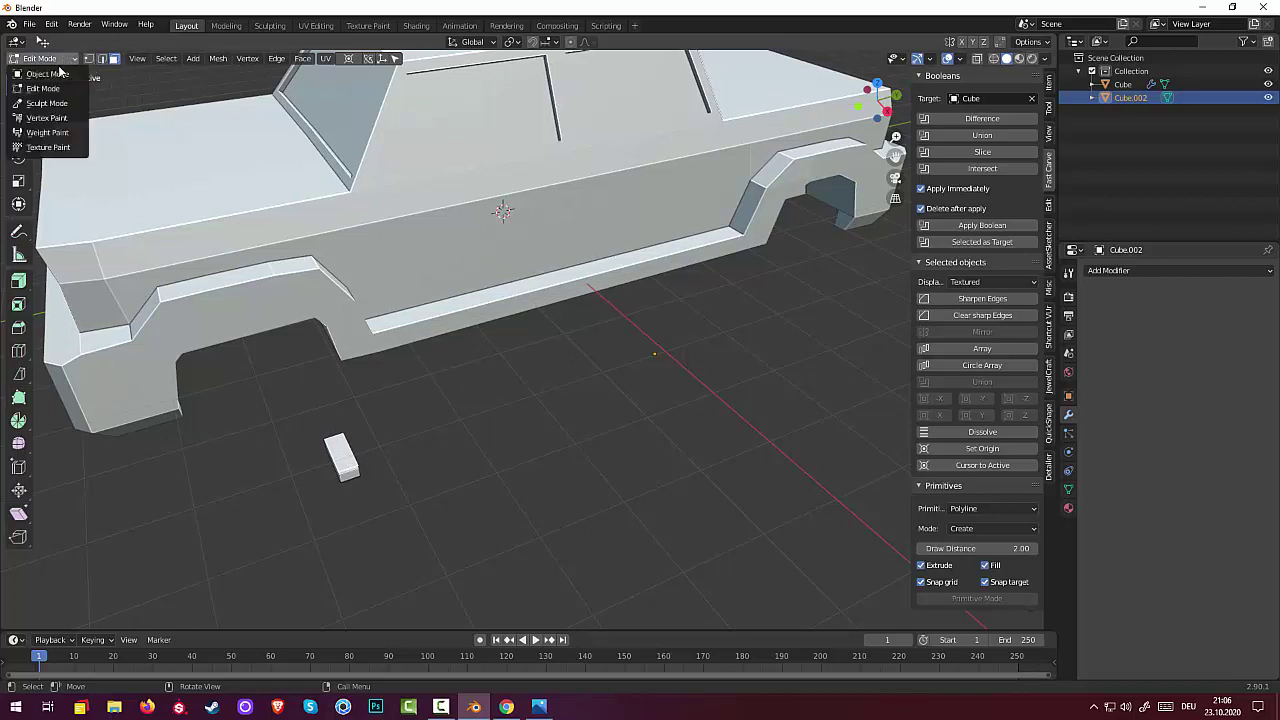
{"action": "left_click", "coordinate": [45, 73]}
{"action": "mouse_move", "coordinate": [344, 466]}
{"action": "middle_mouse_down"}
{"action": "mouse_move", "coordinate": [418, 469]}
{"action": "mouse_move", "coordinate": [408, 460]}
{"action": "middle_mouse_up"}
Move Cube.002 to the car's end and slide it along X onto the bumper.
{"action": "key", "text": "KP_3"}
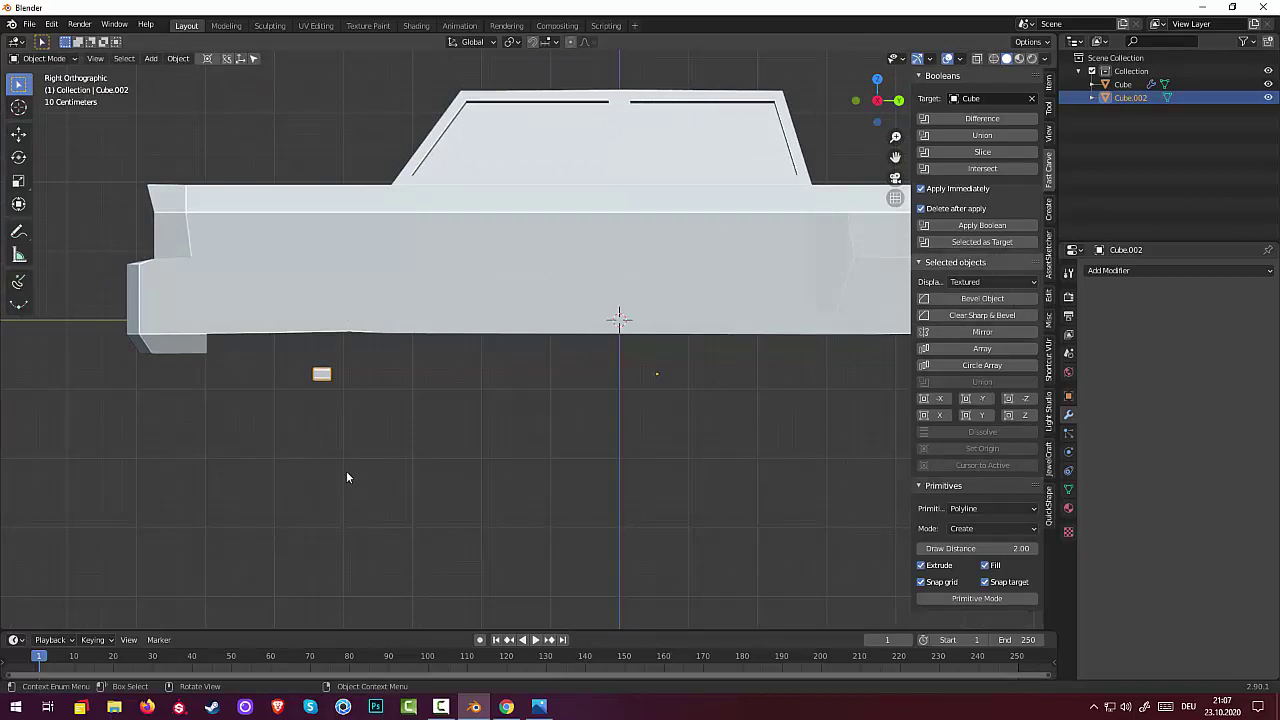
{"action": "key", "text": "g"}
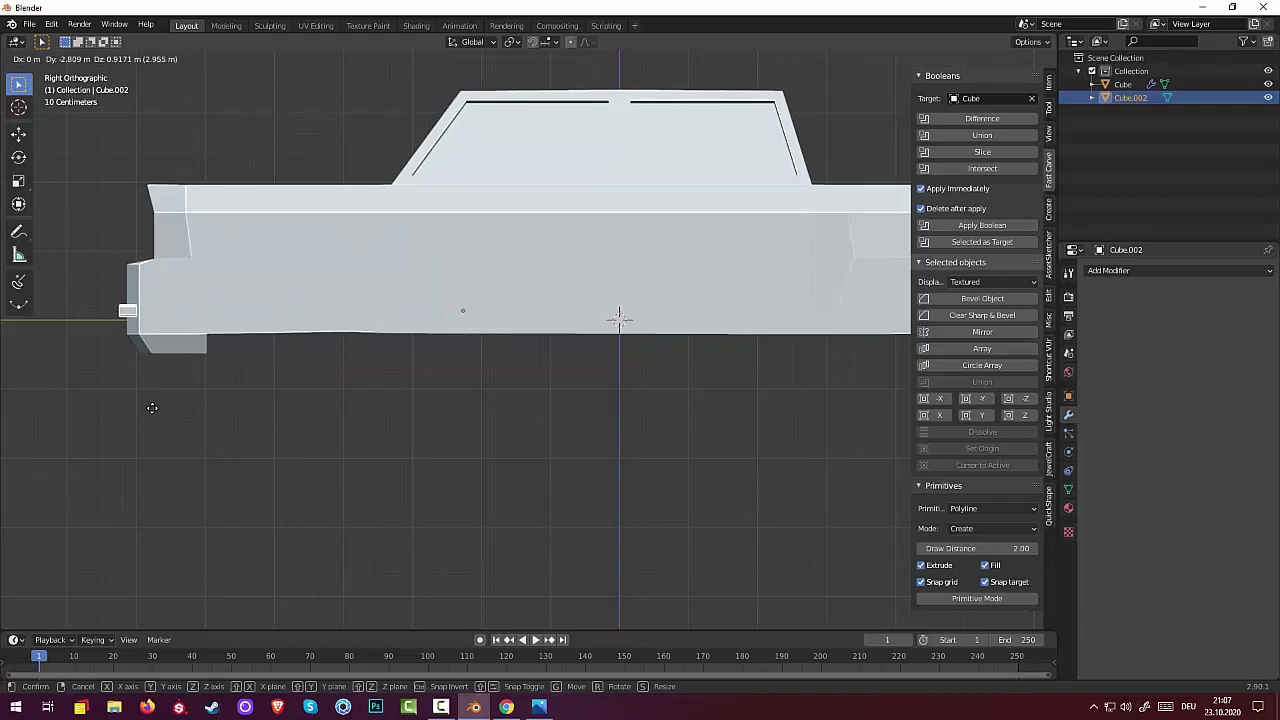
{"action": "left_click", "coordinate": [150, 407]}
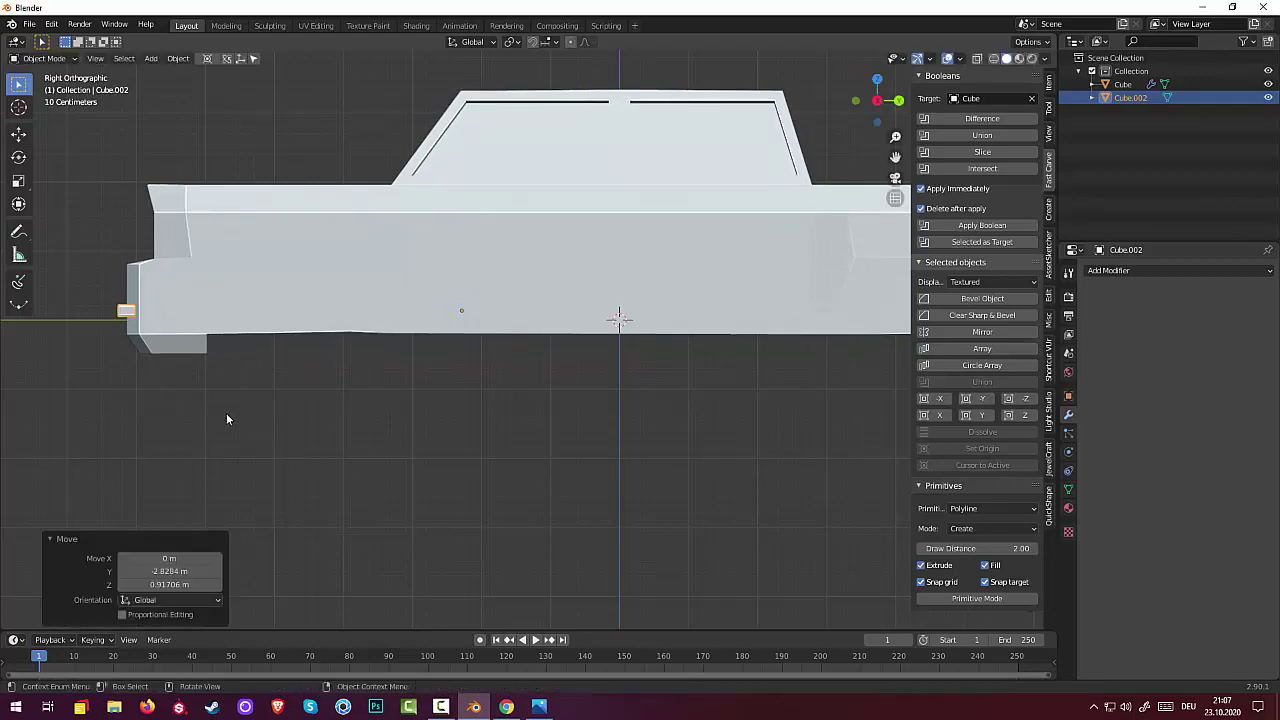
{"action": "middle_click_drag", "start_coordinate": [226, 413], "coordinate": [395, 434]}
{"action": "scroll", "coordinate": [395, 434], "scroll_direction": "down", "scroll_amount": 5}
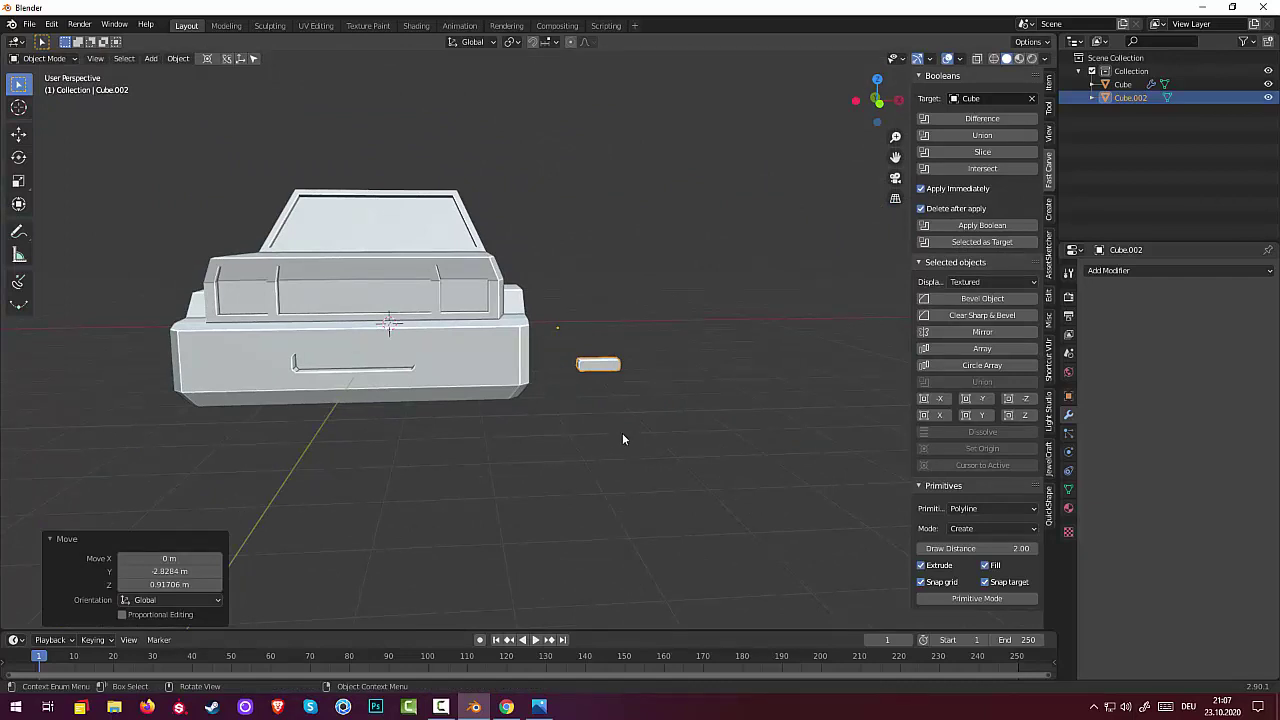
{"action": "key", "text": "g"}
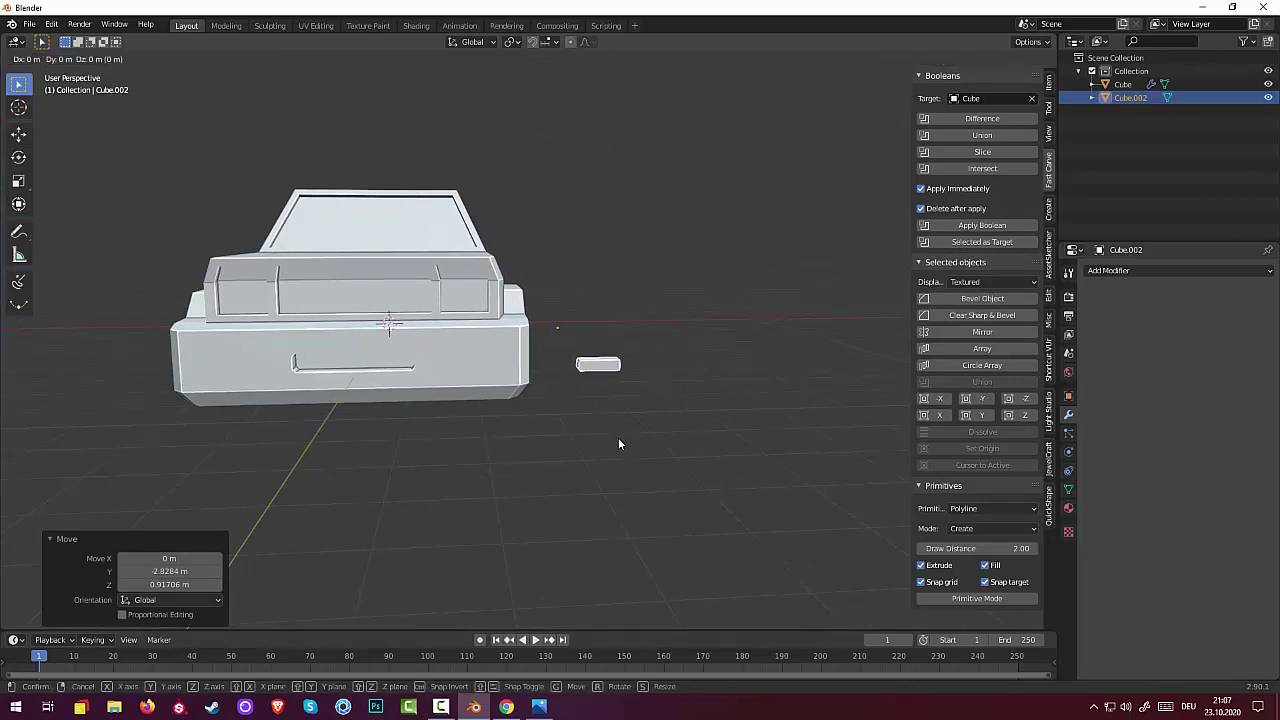
{"action": "key", "text": "x"}
{"action": "left_click", "coordinate": [528, 455]}
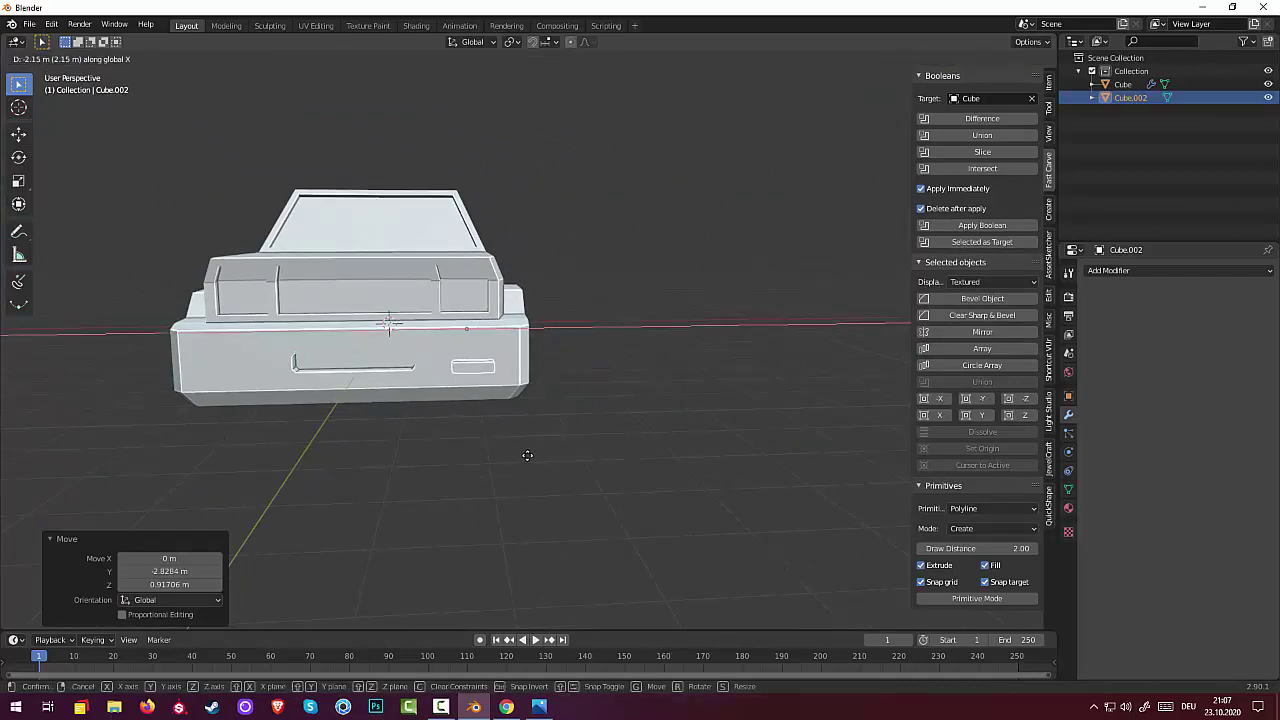
Lower the block slightly along Z and stretch its height to 1.426×.
{"action": "mouse_move", "coordinate": [571, 438]}
{"action": "middle_mouse_down"}
{"action": "mouse_move", "coordinate": [528, 419]}
{"action": "mouse_move", "coordinate": [484, 433]}
{"action": "mouse_move", "coordinate": [588, 436]}
{"action": "middle_mouse_up"}
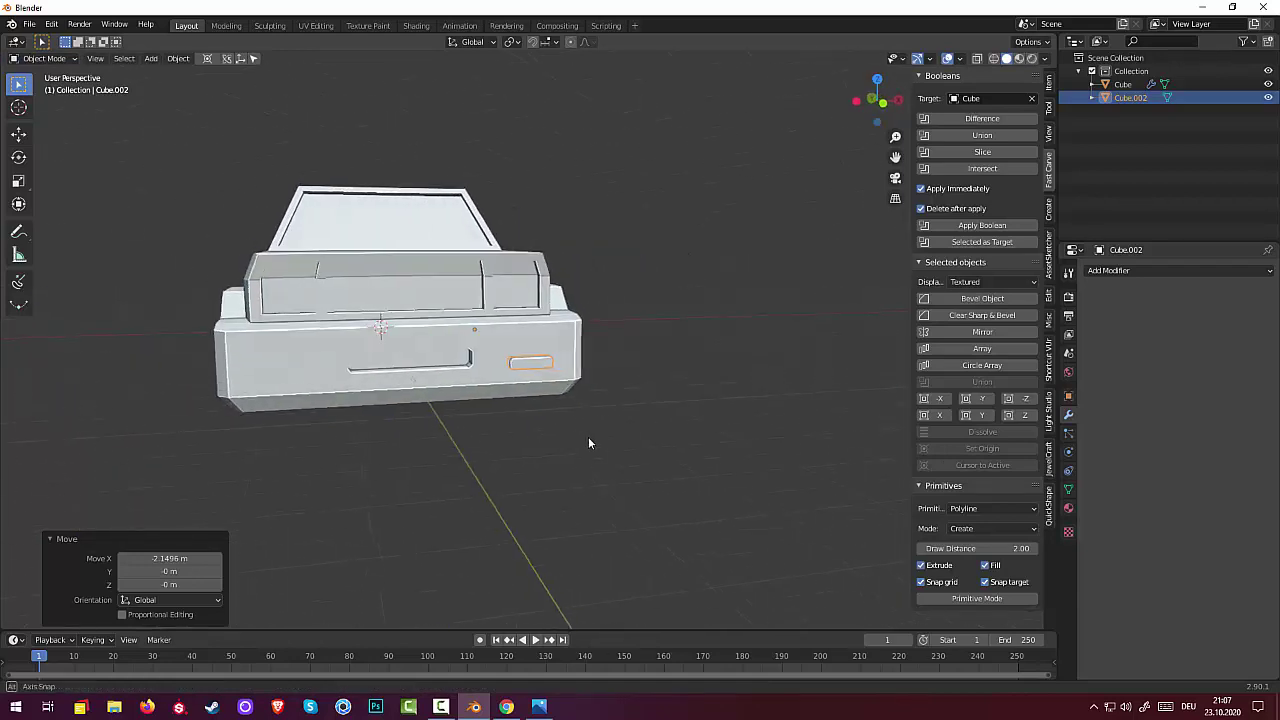
{"action": "middle_click_drag", "start_coordinate": [589, 441], "coordinate": [560, 435]}
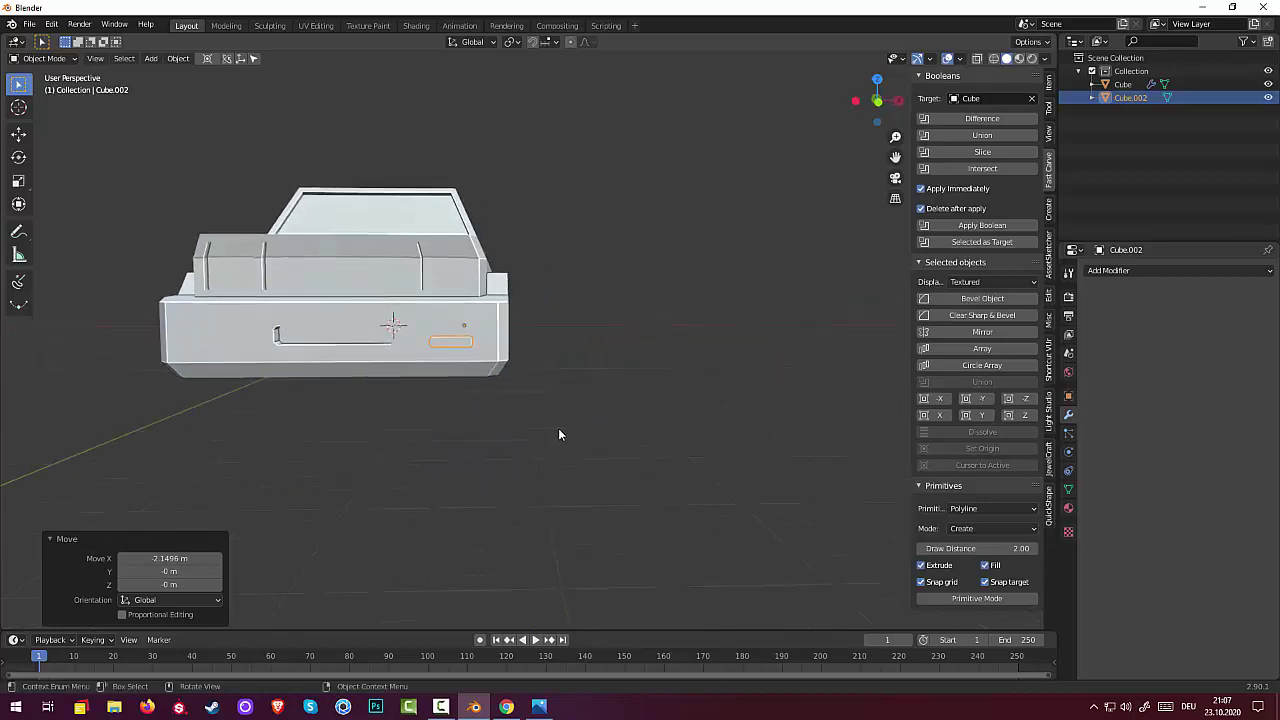
{"action": "key", "text": "g"}
{"action": "key", "text": "z"}
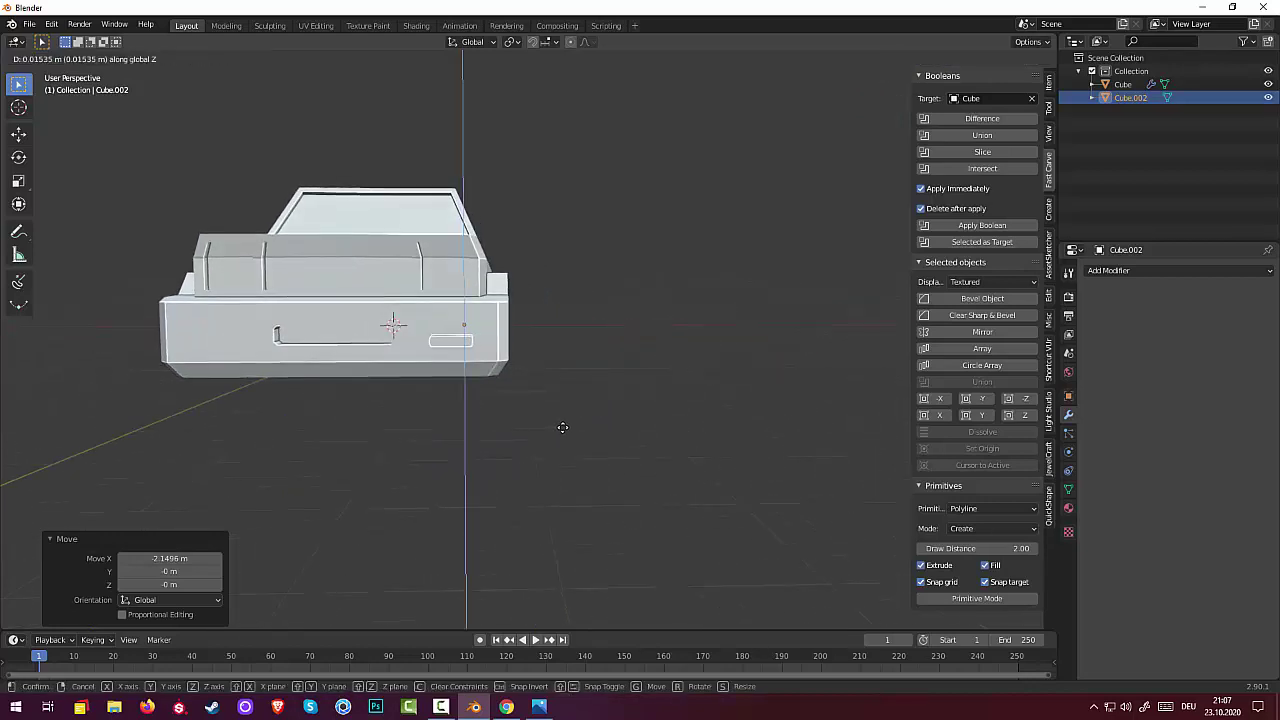
{"action": "left_click", "coordinate": [567, 438]}
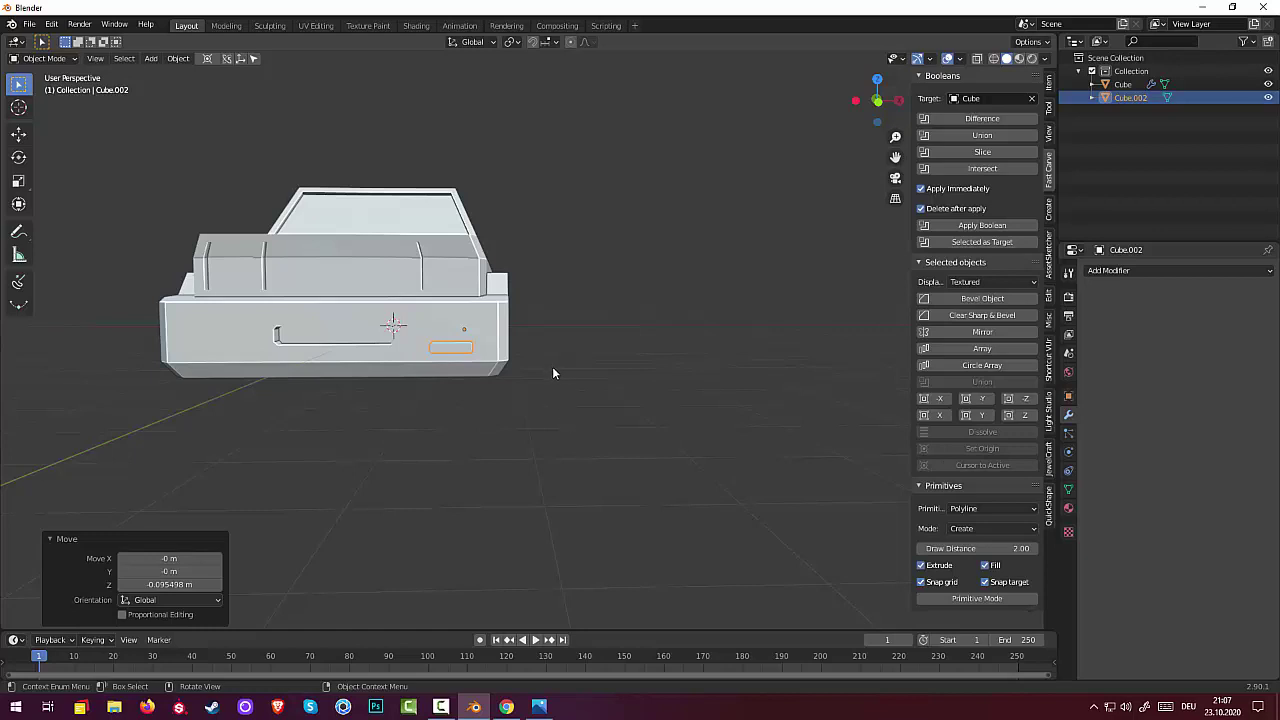
{"action": "key", "text": "s"}
{"action": "key", "text": "z"}
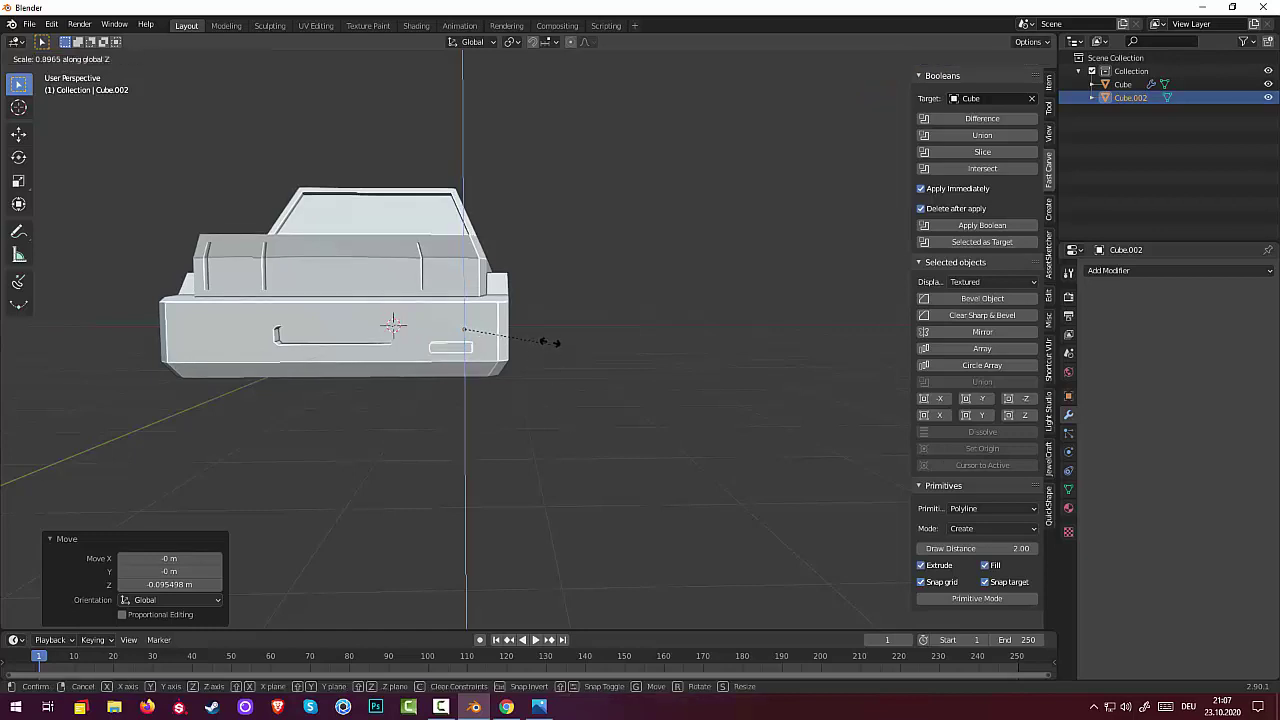
{"action": "left_click", "coordinate": [600, 350]}
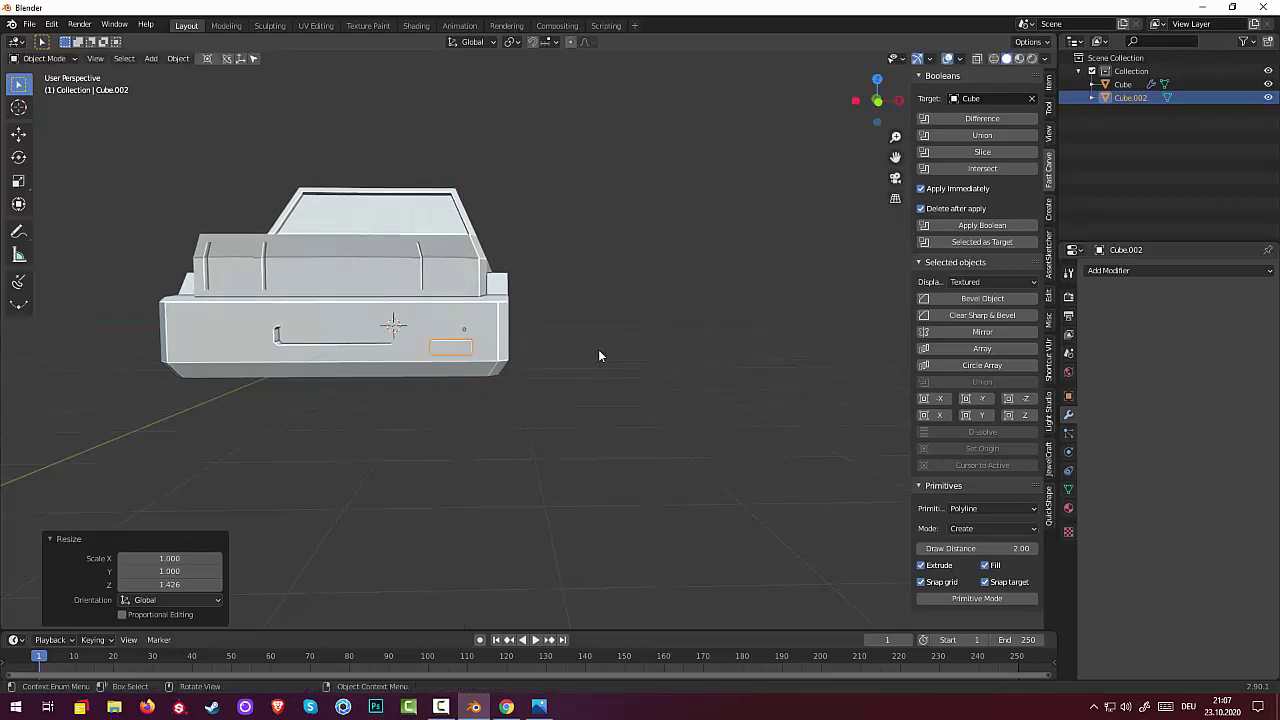
Shift the block sideways along X into the lower bumper corner.
{"action": "key", "text": "g"}
{"action": "key", "text": "x"}
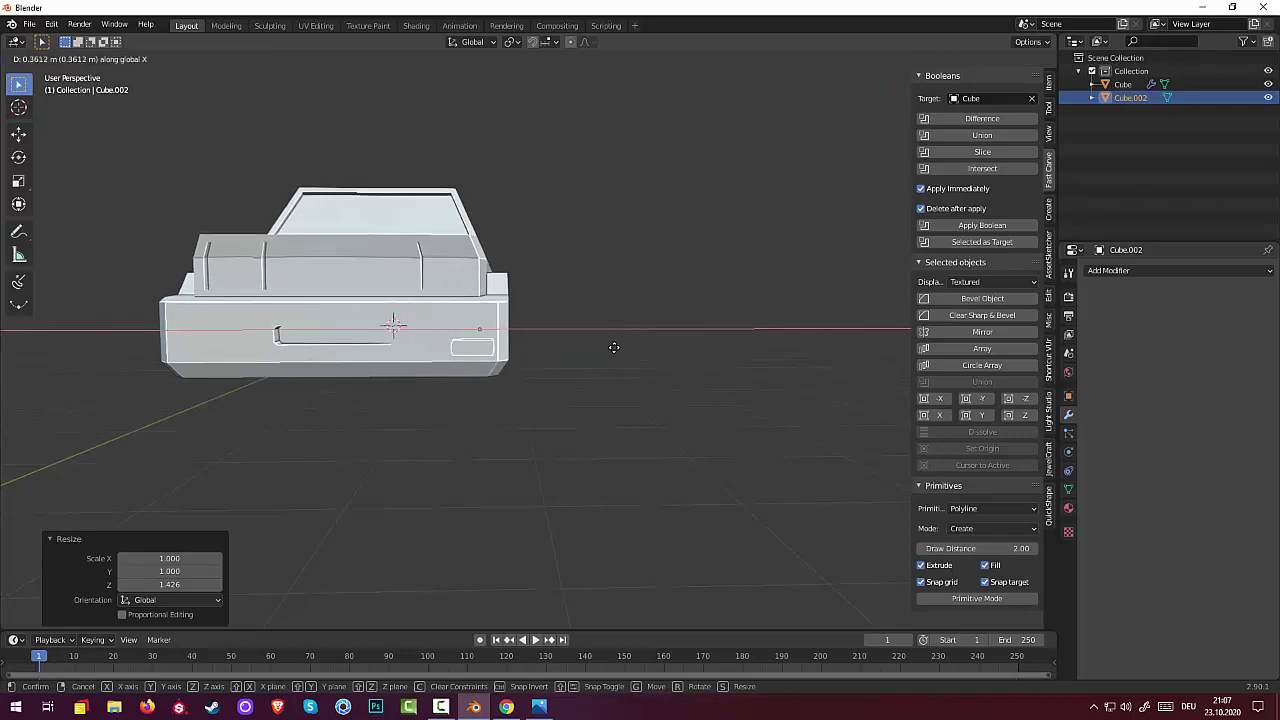
{"action": "left_click", "coordinate": [590, 375]}
{"action": "left_click", "coordinate": [583, 387]}
{"action": "mouse_move", "coordinate": [583, 387]}
{"action": "middle_mouse_down"}
{"action": "mouse_move", "coordinate": [575, 413]}
{"action": "mouse_move", "coordinate": [517, 438]}
{"action": "middle_mouse_up"}
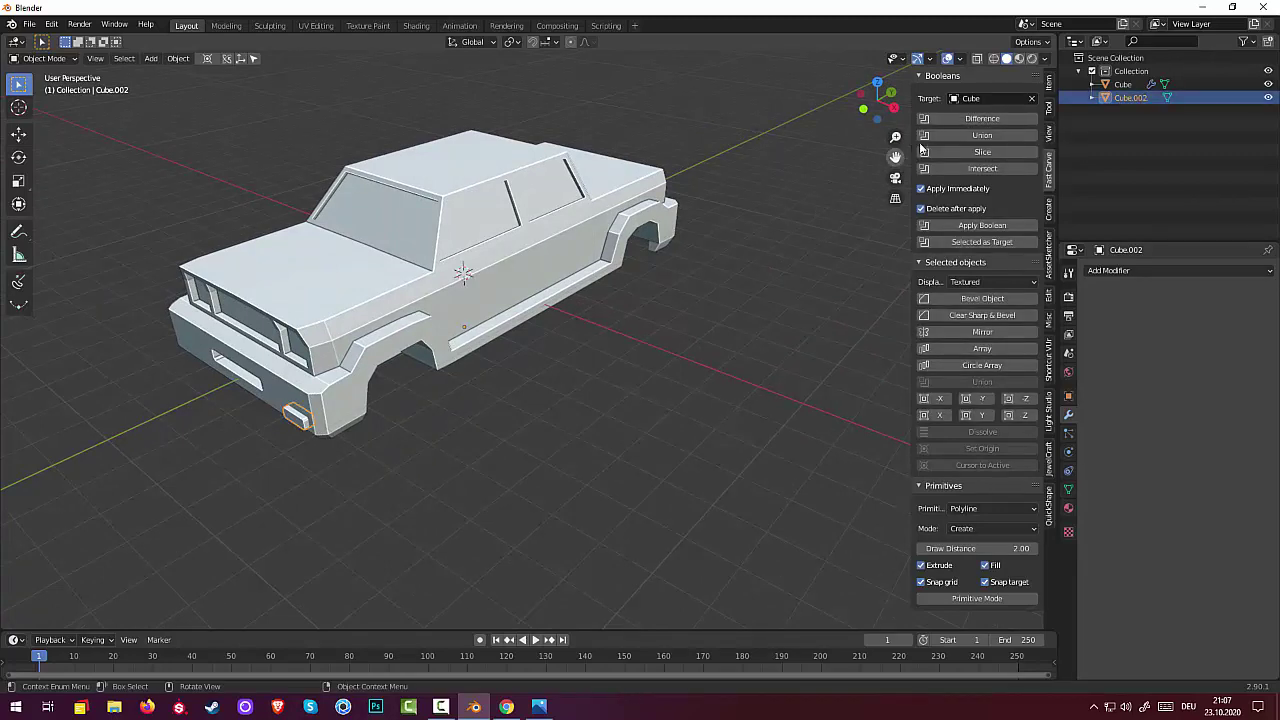
Apply the Difference boolean to cut the block from the bumper, then put the car body in Edit Mode.
{"action": "left_click", "coordinate": [982, 118]}
{"action": "mouse_move", "coordinate": [545, 470]}
{"action": "middle_mouse_down"}
{"action": "mouse_move", "coordinate": [560, 450]}
{"action": "mouse_move", "coordinate": [633, 430]}
{"action": "mouse_move", "coordinate": [705, 460]}
{"action": "mouse_move", "coordinate": [618, 448]}
{"action": "mouse_move", "coordinate": [614, 428]}
{"action": "mouse_move", "coordinate": [571, 440]}
{"action": "mouse_move", "coordinate": [665, 430]}
{"action": "mouse_move", "coordinate": [540, 420]}
{"action": "mouse_move", "coordinate": [520, 449]}
{"action": "mouse_move", "coordinate": [829, 434]}
{"action": "mouse_move", "coordinate": [874, 437]}
{"action": "mouse_move", "coordinate": [880, 461]}
{"action": "mouse_move", "coordinate": [614, 486]}
{"action": "mouse_move", "coordinate": [670, 489]}
{"action": "middle_mouse_up"}
{"action": "left_click", "coordinate": [614, 486]}
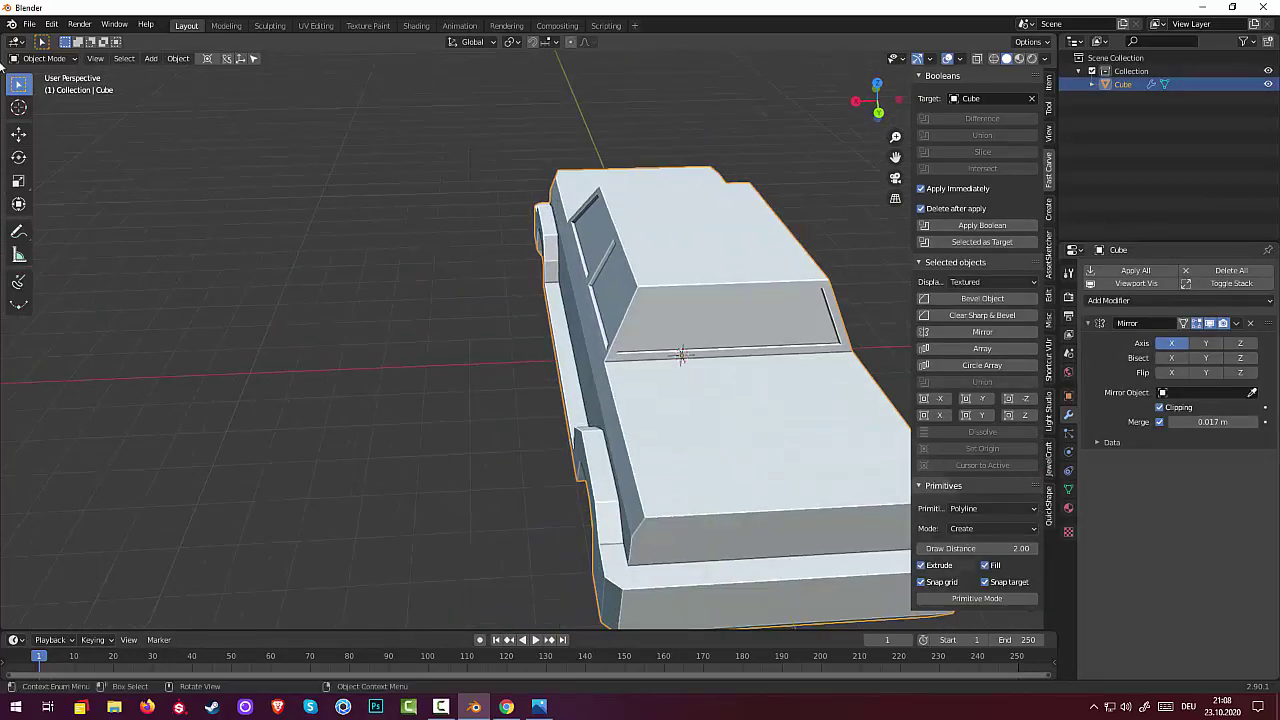
{"action": "left_click", "coordinate": [52, 61]}
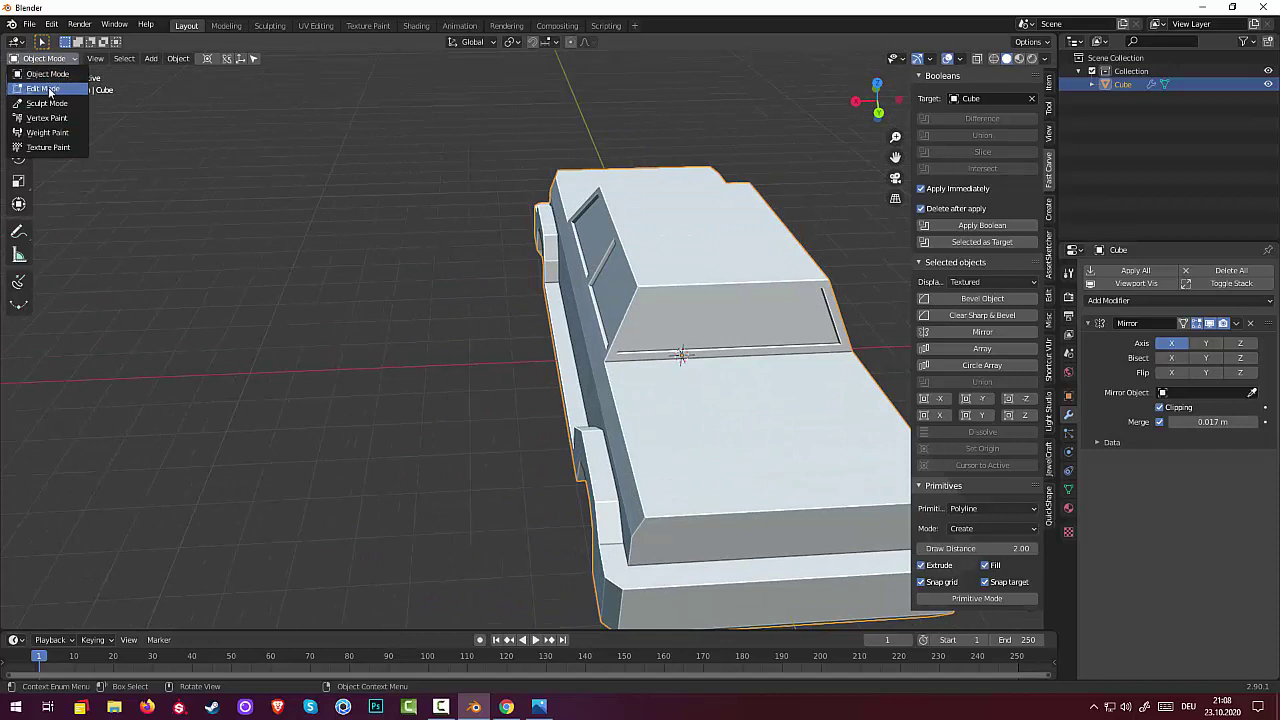
{"action": "left_click", "coordinate": [44, 88]}
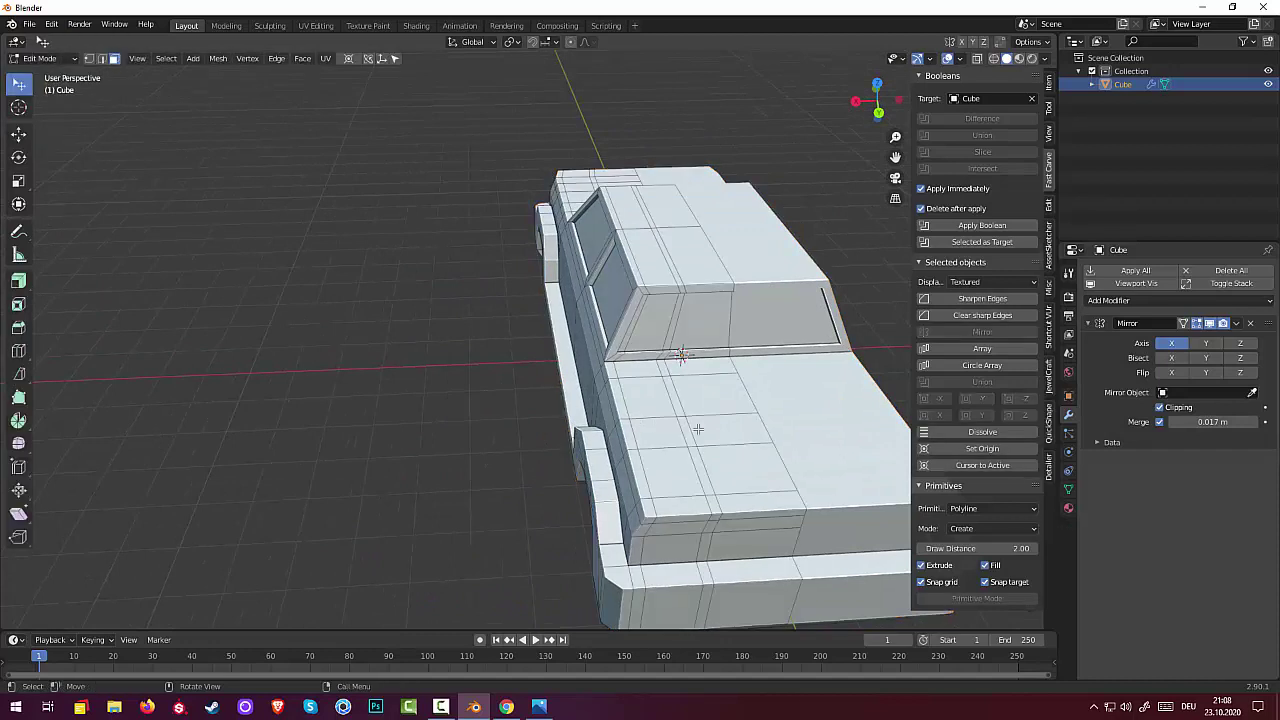
Select the eight rear deck faces, then switch to edge select and deselect all.
{"action": "left_click", "coordinate": [697, 370]}
{"action": "left_click", "coordinate": [650, 369], "text": "shift"}
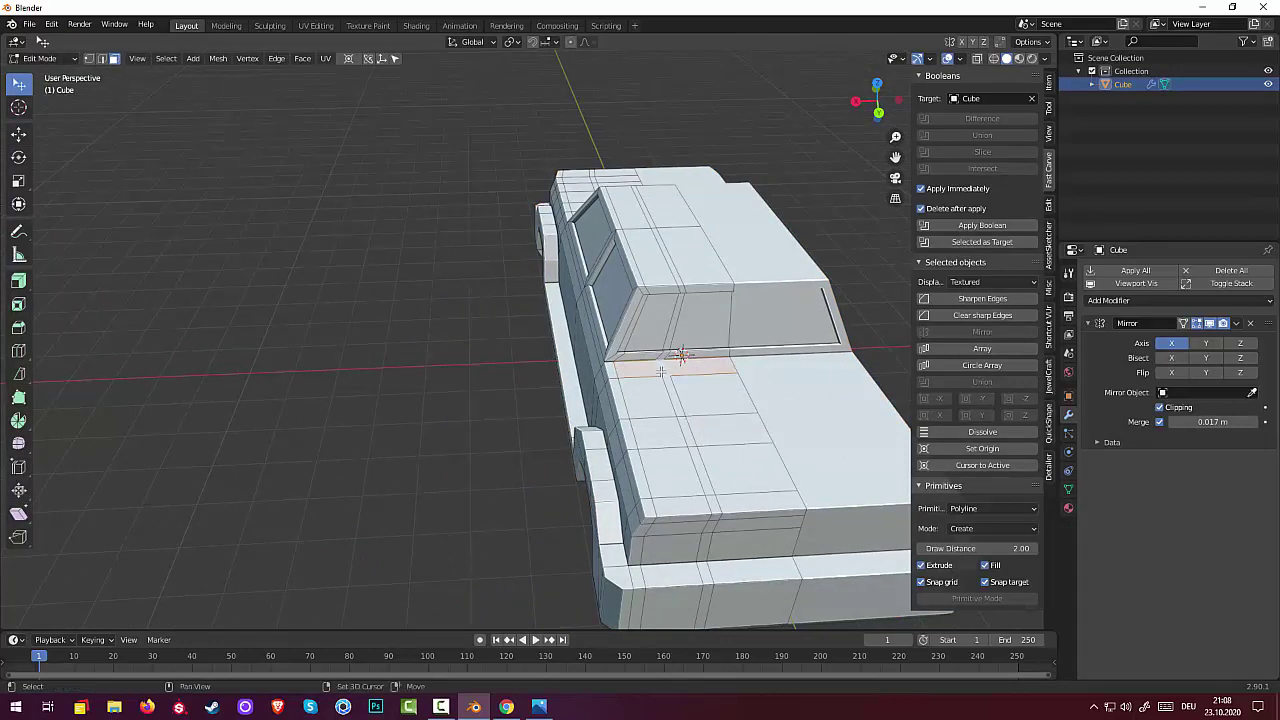
{"action": "left_click", "coordinate": [654, 395], "text": "shift"}
{"action": "left_click", "coordinate": [699, 398], "text": "shift"}
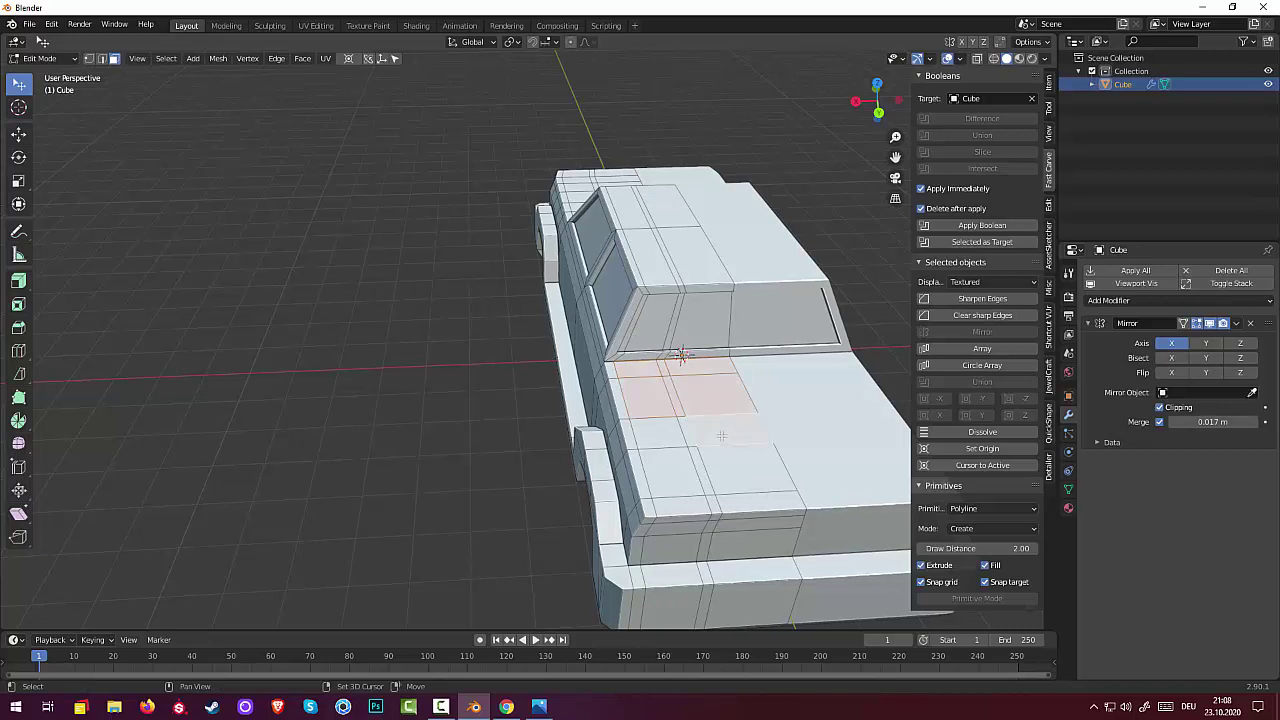
{"action": "left_click", "coordinate": [685, 437], "text": "shift"}
{"action": "left_click", "coordinate": [664, 444], "text": "shift"}
{"action": "left_click", "coordinate": [662, 474], "text": "shift"}
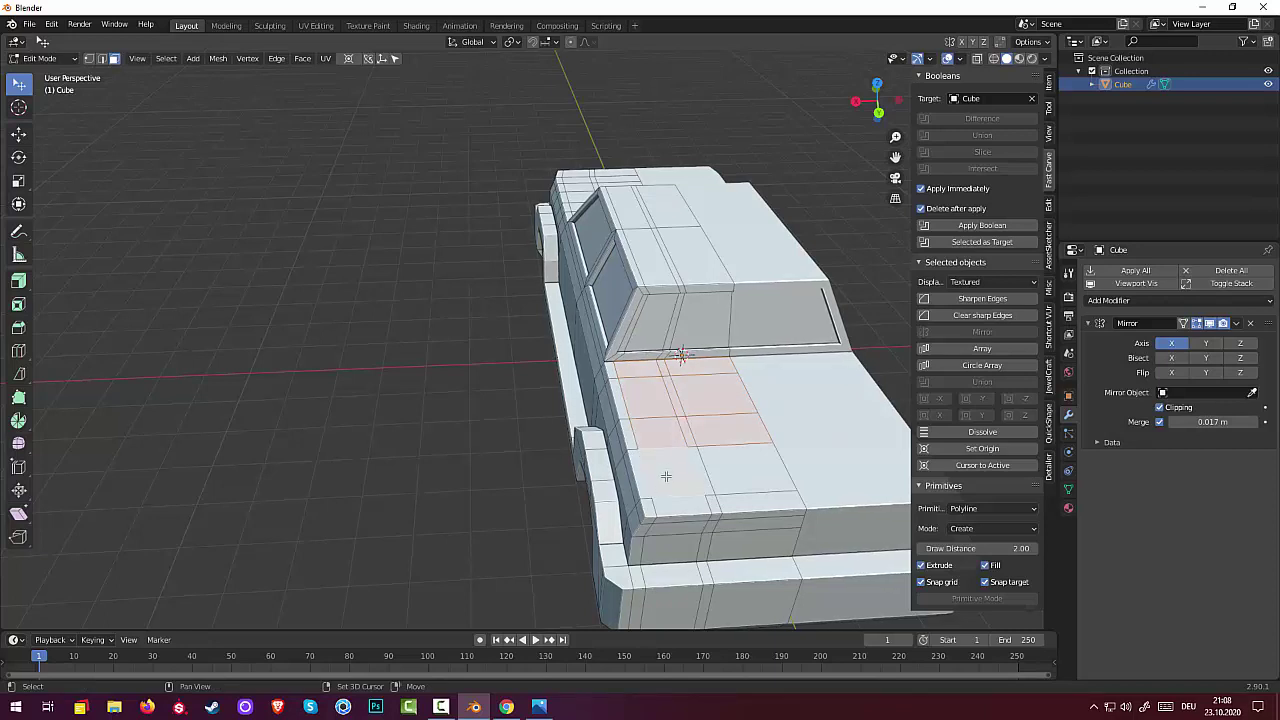
{"action": "left_click", "coordinate": [727, 481], "text": "shift"}
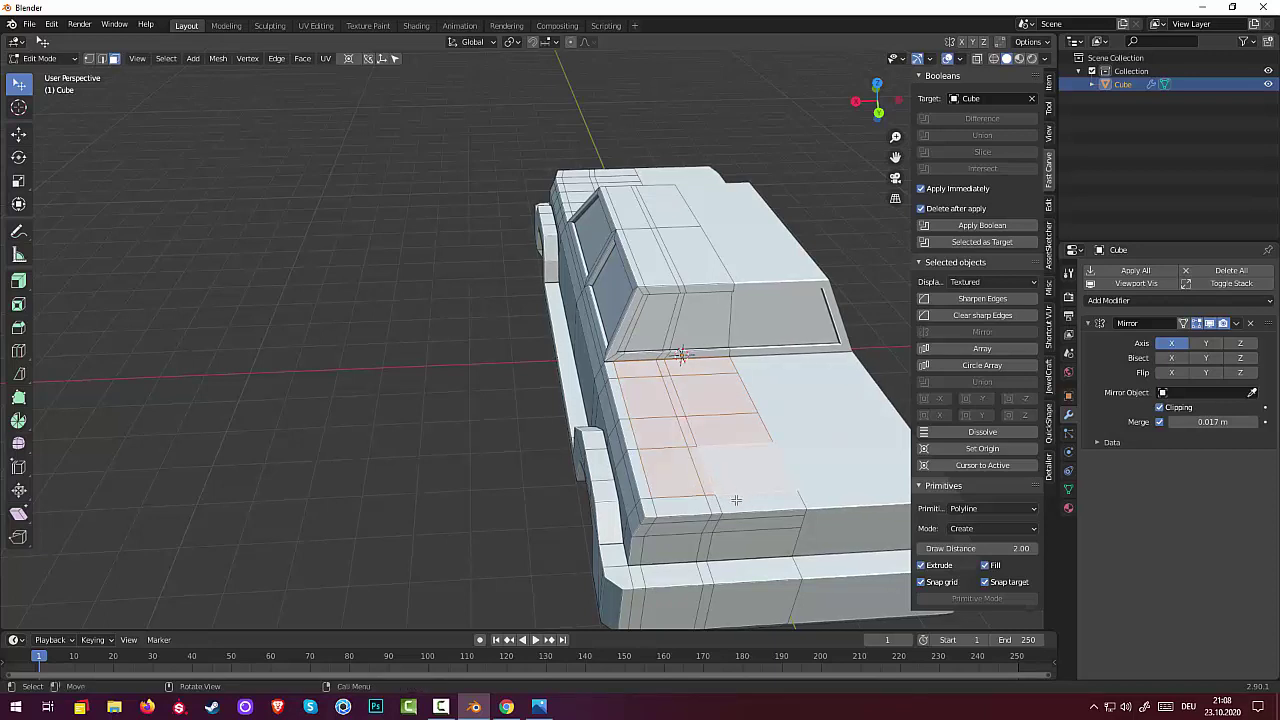
{"action": "mouse_move", "coordinate": [737, 496]}
{"action": "middle_mouse_down"}
{"action": "mouse_move", "coordinate": [641, 516]}
{"action": "mouse_move", "coordinate": [531, 512]}
{"action": "middle_mouse_up"}
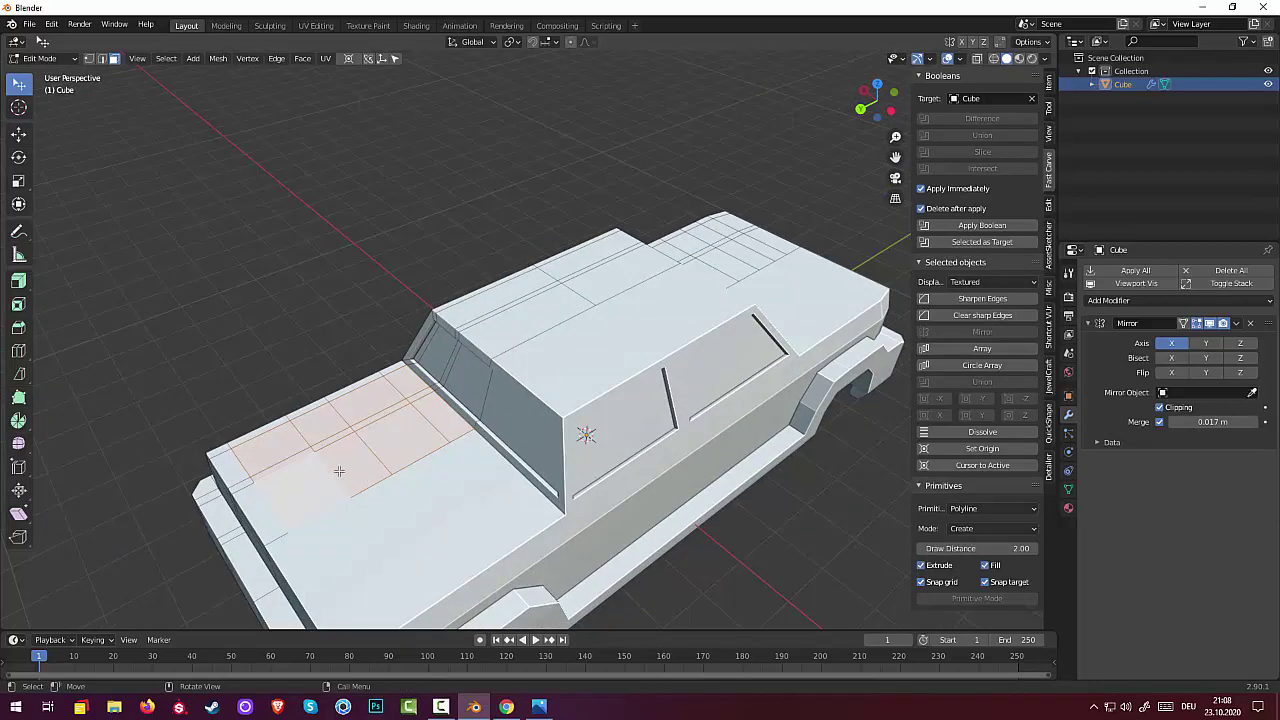
{"action": "middle_click_drag", "start_coordinate": [315, 471], "coordinate": [429, 455]}
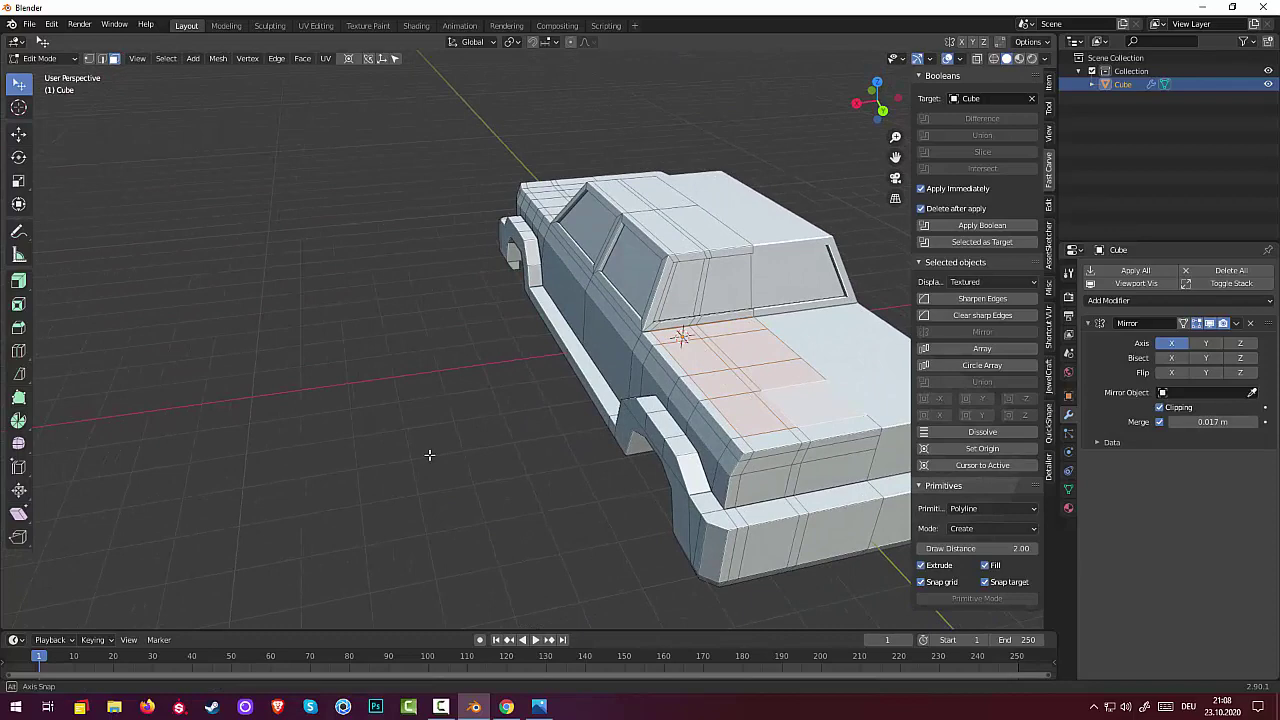
{"action": "middle_click_drag", "start_coordinate": [429, 455], "coordinate": [325, 477]}
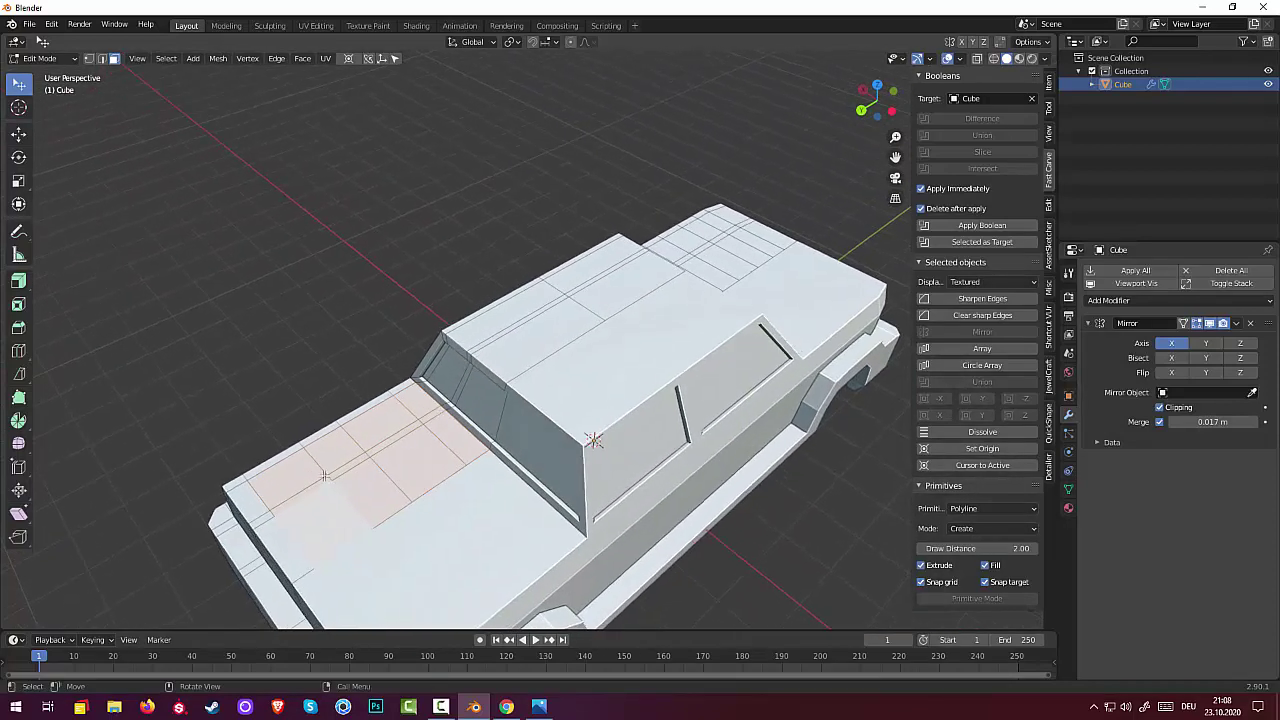
{"action": "left_click", "coordinate": [101, 58]}
{"action": "key", "text": "alt+a"}
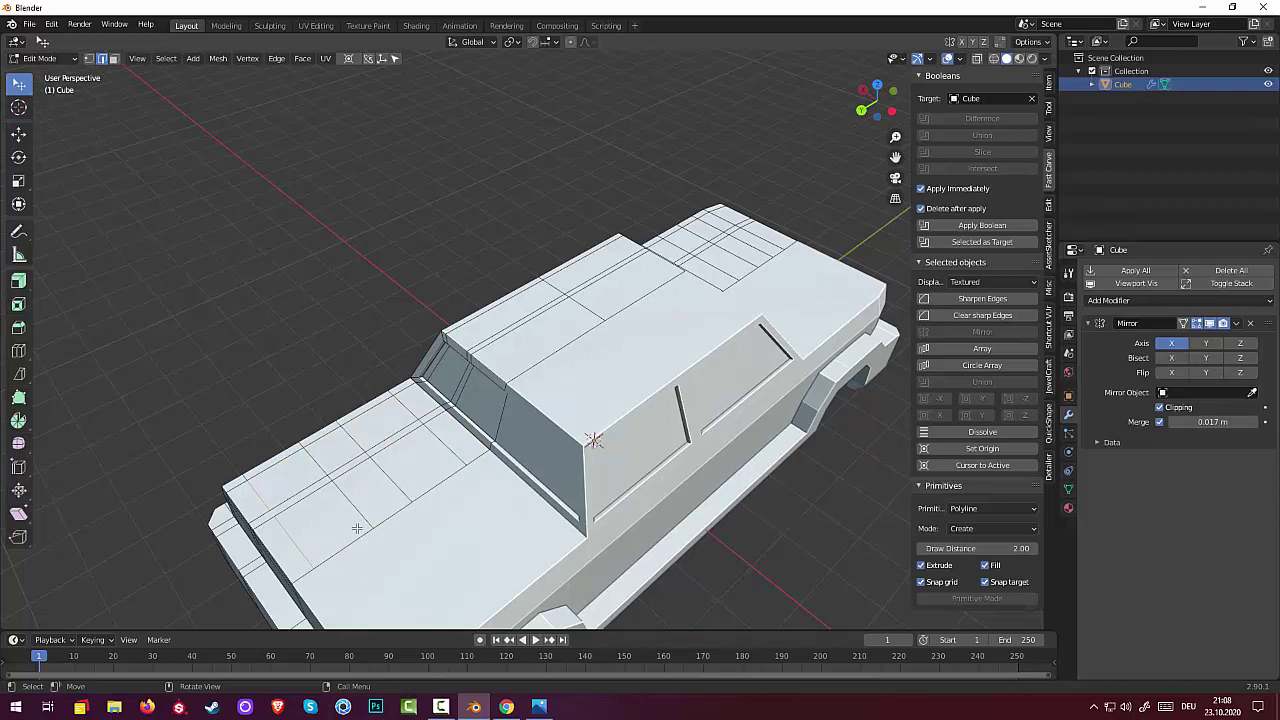
Move the selected edges 0.21213 m along Y, then deselect and switch to face select mode.
{"action": "key", "text": "g"}
{"action": "key", "text": "y"}
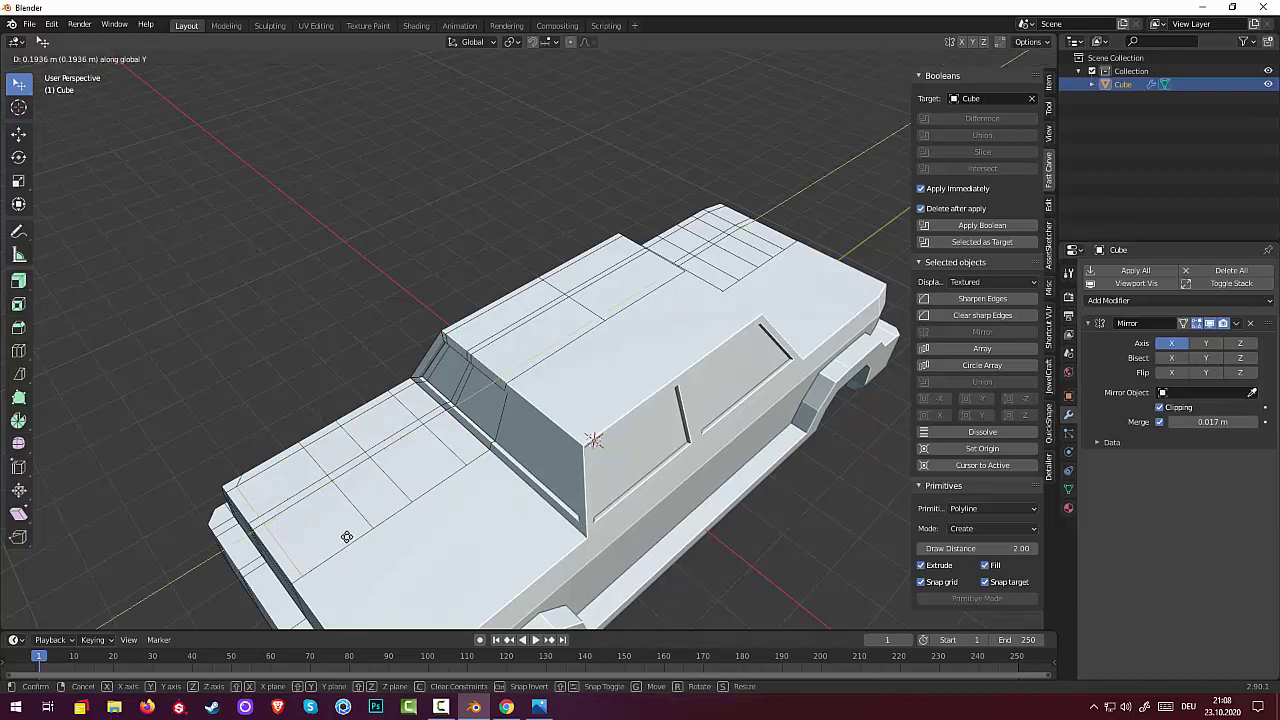
{"action": "left_click", "coordinate": [347, 540]}
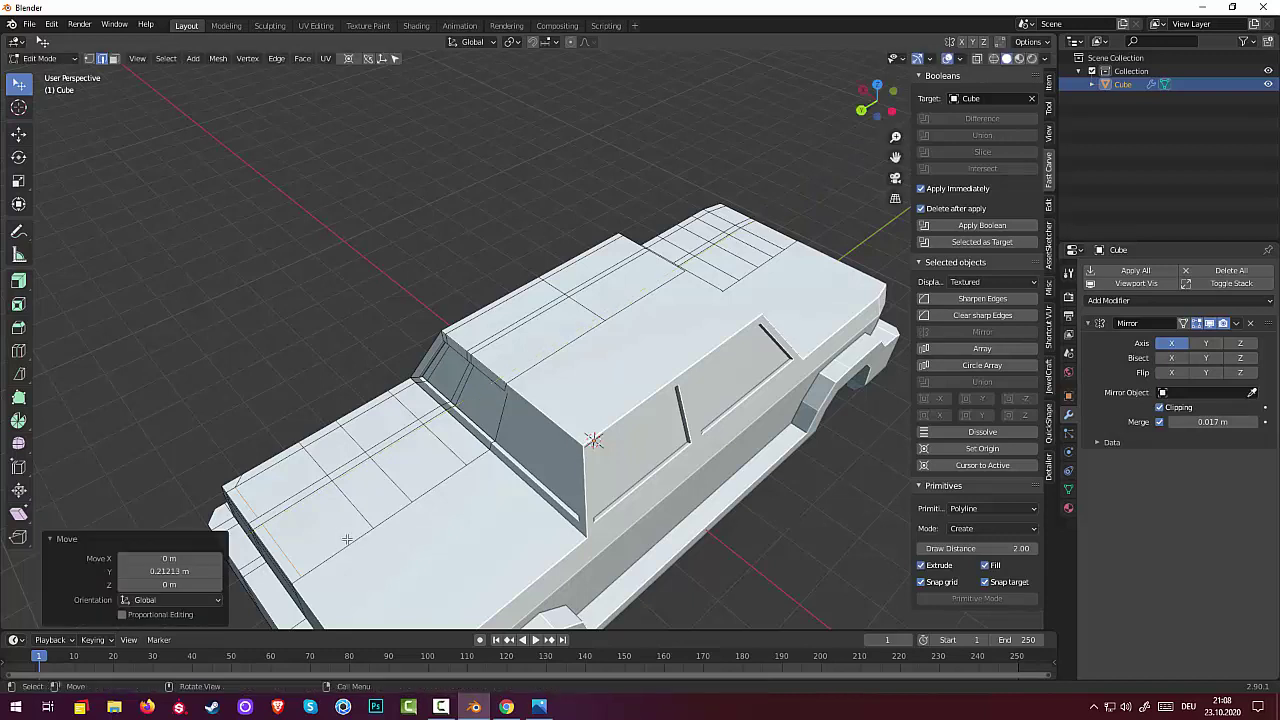
{"action": "left_click", "coordinate": [451, 441]}
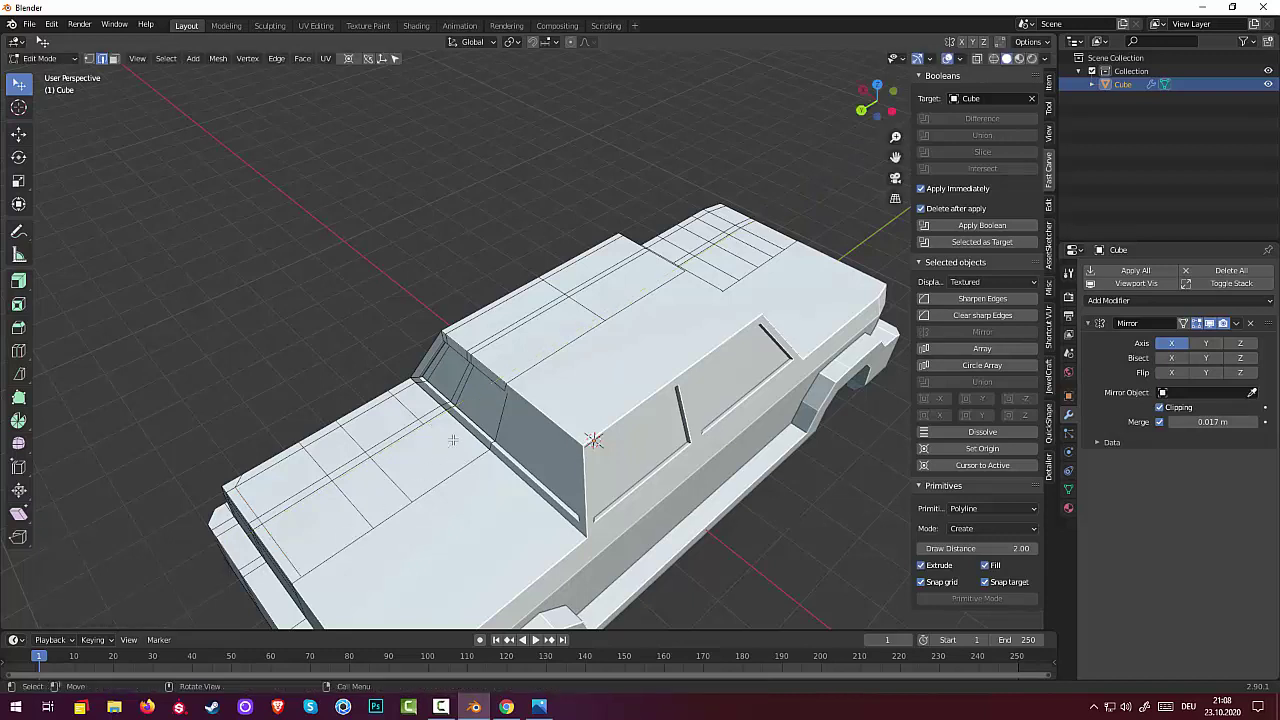
{"action": "left_click", "coordinate": [114, 58]}
Select the top faces of the rear deck behind the cab.
{"action": "left_click", "coordinate": [447, 430]}
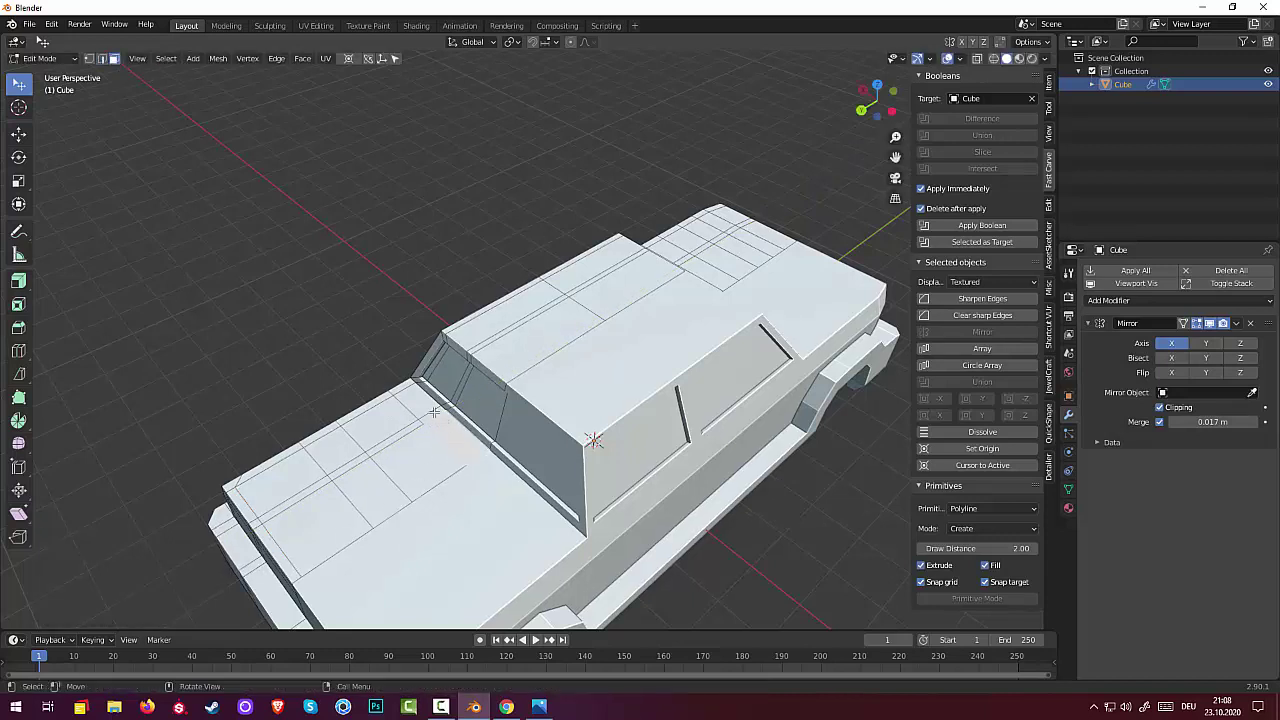
{"action": "left_click", "coordinate": [398, 412], "text": "shift"}
{"action": "left_click", "coordinate": [366, 484], "text": "shift"}
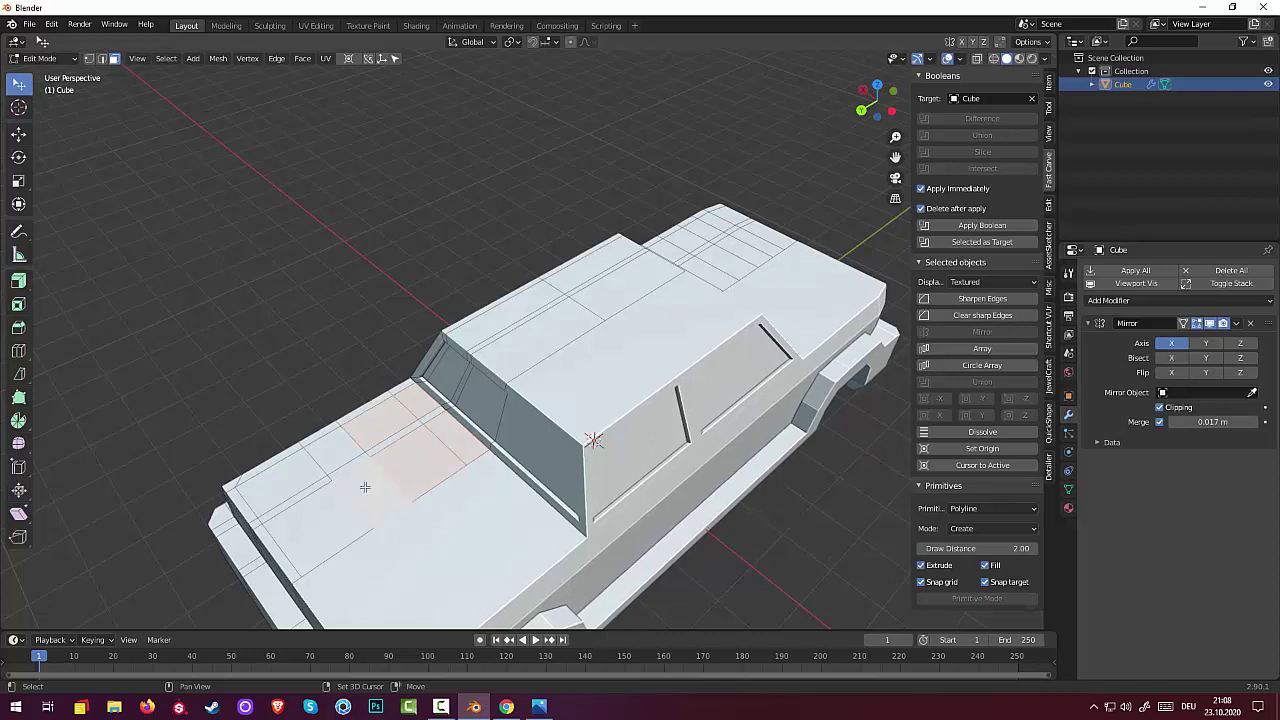
{"action": "left_click", "coordinate": [340, 450], "text": "shift"}
{"action": "left_click", "coordinate": [378, 448], "text": "shift"}
{"action": "left_click", "coordinate": [350, 463], "text": "shift"}
{"action": "left_click", "coordinate": [385, 447], "text": "shift"}
{"action": "left_click", "coordinate": [269, 487], "text": "shift"}
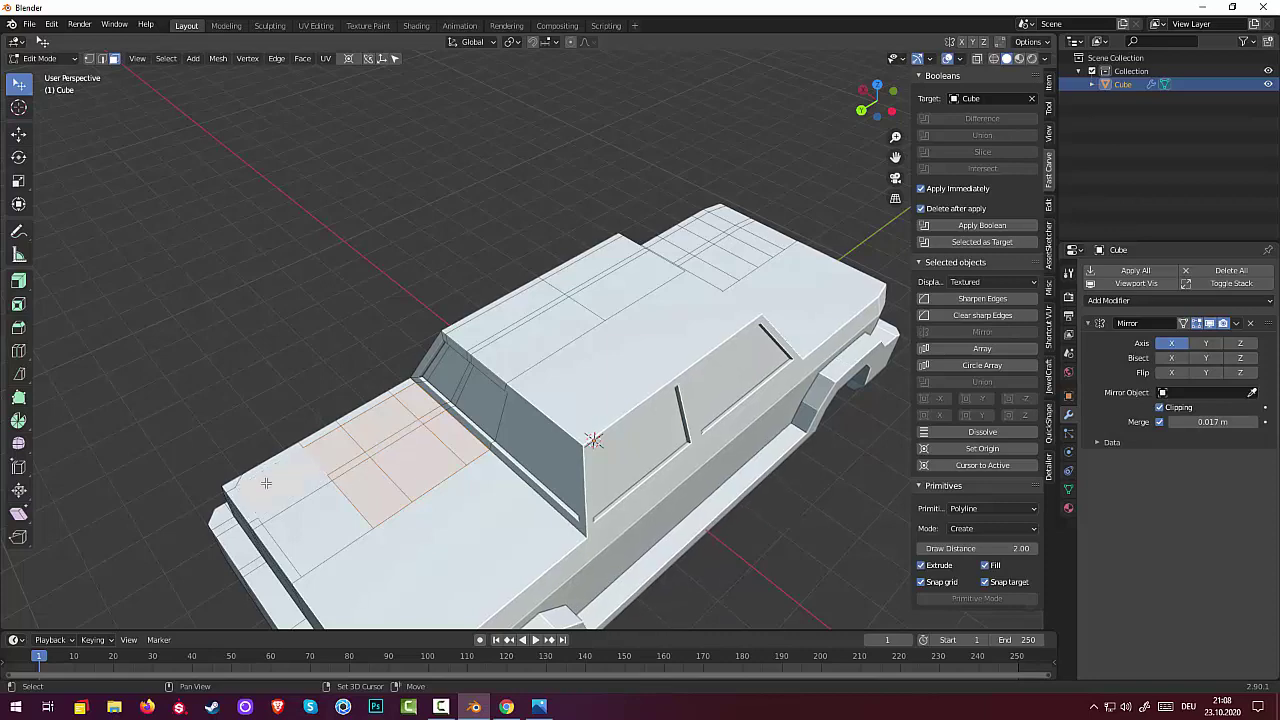
{"action": "left_click", "coordinate": [307, 530], "text": "shift"}
{"action": "middle_click_drag", "start_coordinate": [293, 506], "coordinate": [437, 523]}
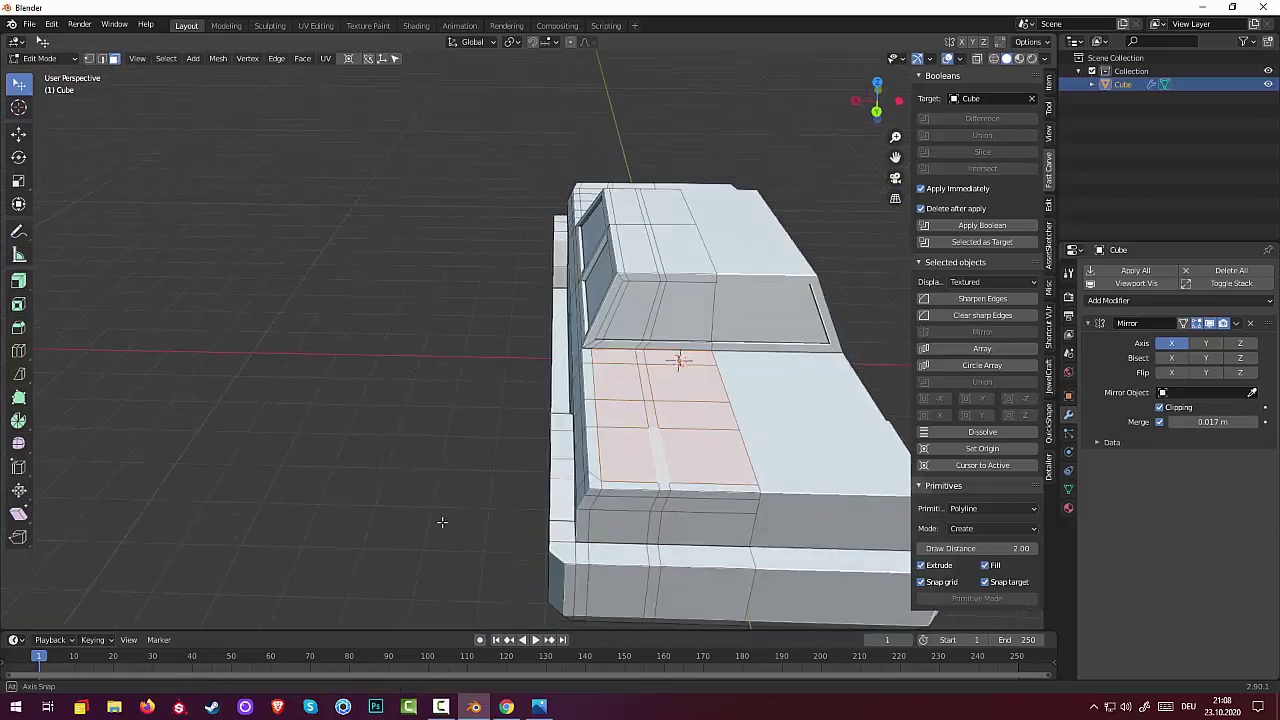
Use Extrude Manifold to push the rear deck faces down, forming a sunken cargo bed with a rim.
{"action": "left_click", "coordinate": [17, 284]}
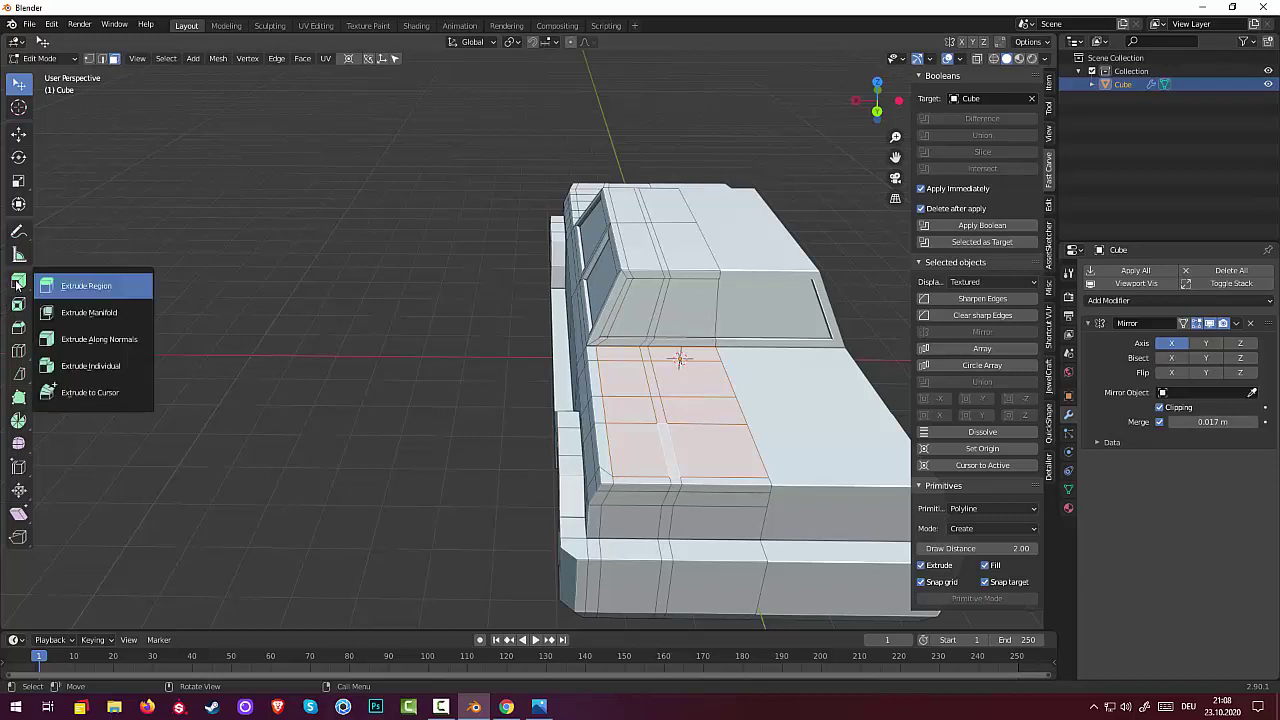
{"action": "left_click", "coordinate": [80, 312]}
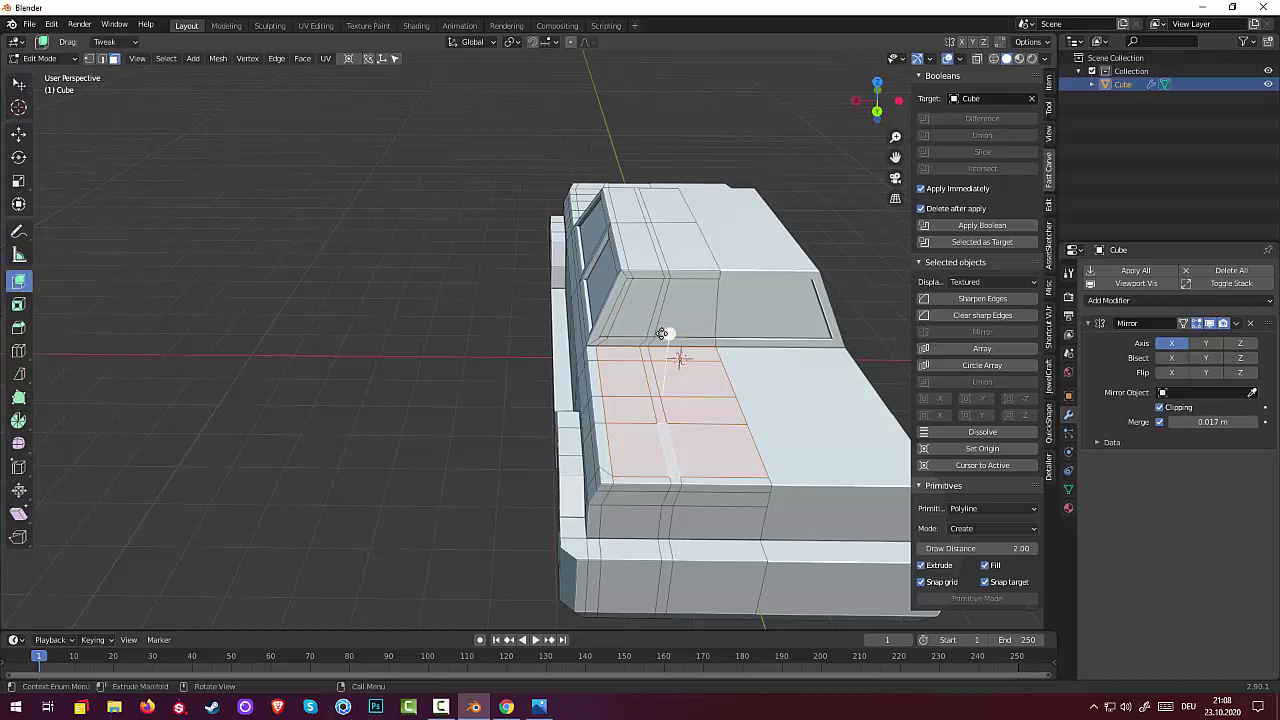
{"action": "mouse_move", "coordinate": [670, 336]}
{"action": "left_mouse_down"}
{"action": "mouse_move", "coordinate": [674, 404]}
{"action": "mouse_move", "coordinate": [680, 388]}
{"action": "mouse_move", "coordinate": [663, 386]}
{"action": "left_mouse_up"}
{"action": "left_click", "coordinate": [386, 400]}
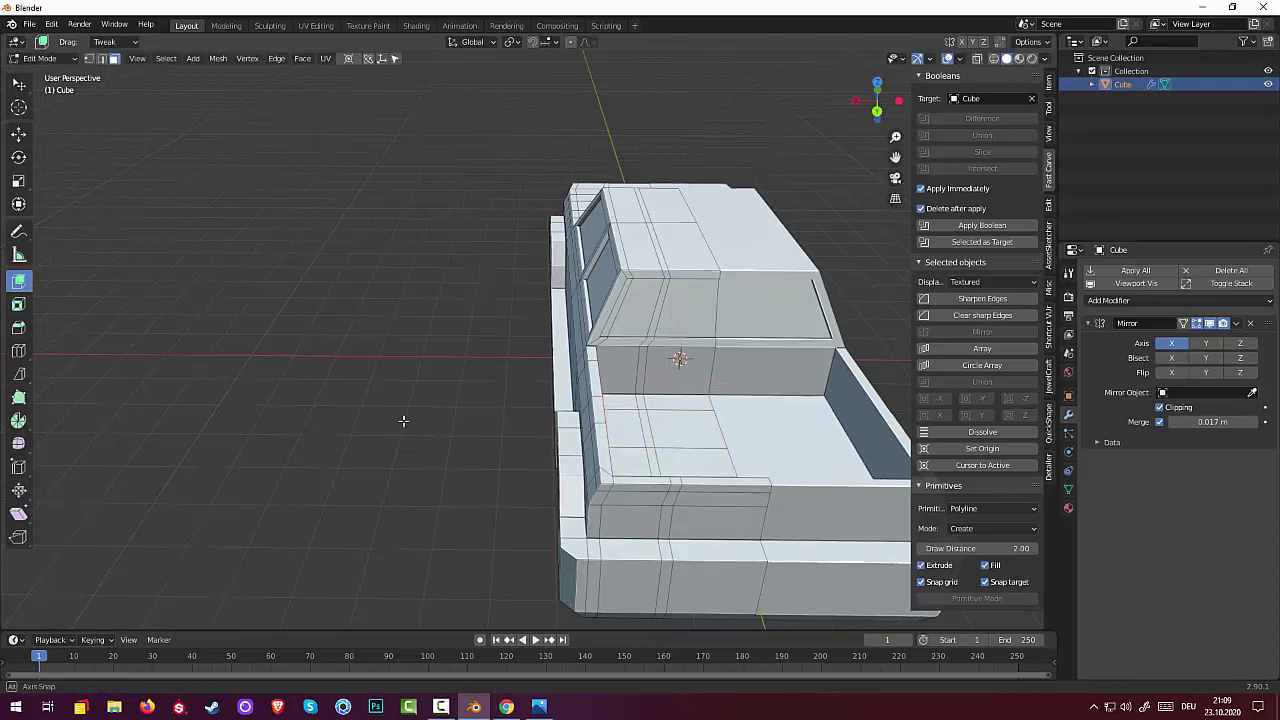
{"action": "mouse_move", "coordinate": [403, 420]}
{"action": "middle_mouse_down"}
{"action": "mouse_move", "coordinate": [704, 441]}
{"action": "mouse_move", "coordinate": [726, 409]}
{"action": "mouse_move", "coordinate": [763, 420]}
{"action": "mouse_move", "coordinate": [703, 477]}
{"action": "mouse_move", "coordinate": [531, 420]}
{"action": "mouse_move", "coordinate": [614, 449]}
{"action": "mouse_move", "coordinate": [669, 431]}
{"action": "mouse_move", "coordinate": [594, 486]}
{"action": "mouse_move", "coordinate": [571, 563]}
{"action": "mouse_move", "coordinate": [711, 523]}
{"action": "mouse_move", "coordinate": [634, 528]}
{"action": "middle_mouse_up"}
{"action": "scroll", "coordinate": [403, 418], "scroll_direction": "down", "scroll_amount": 5}
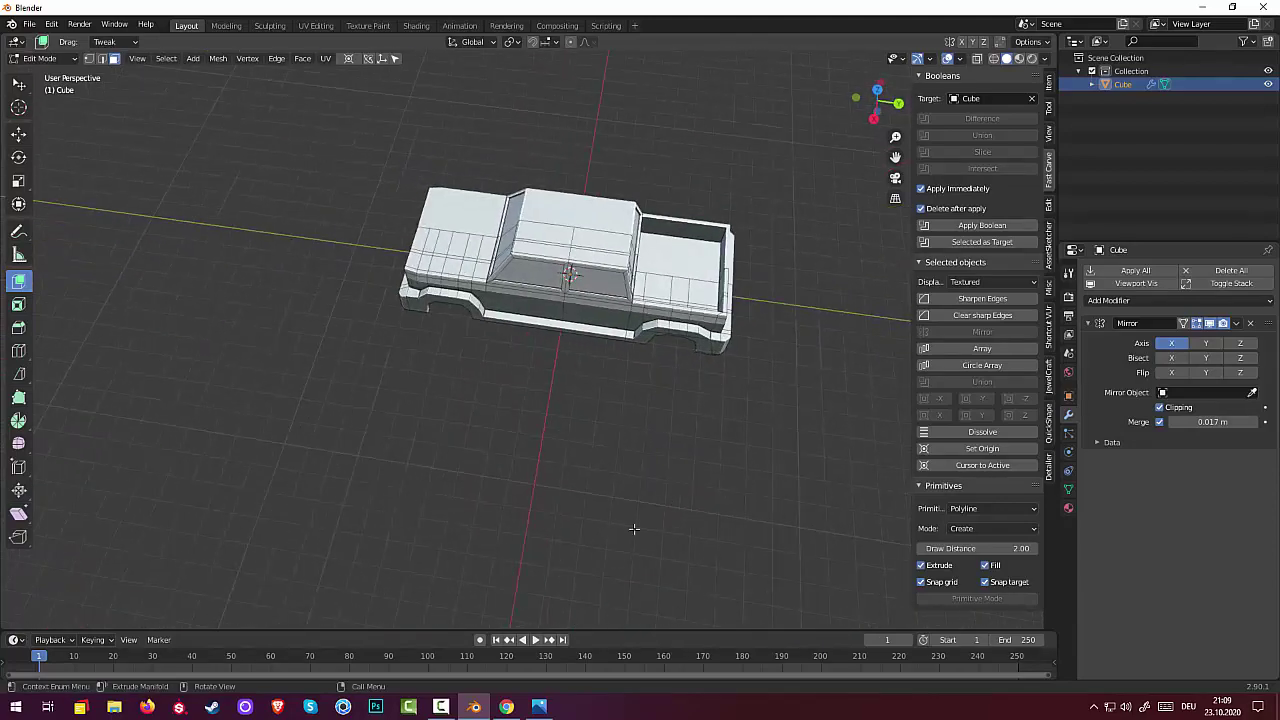
{"action": "left_click", "coordinate": [440, 707]}
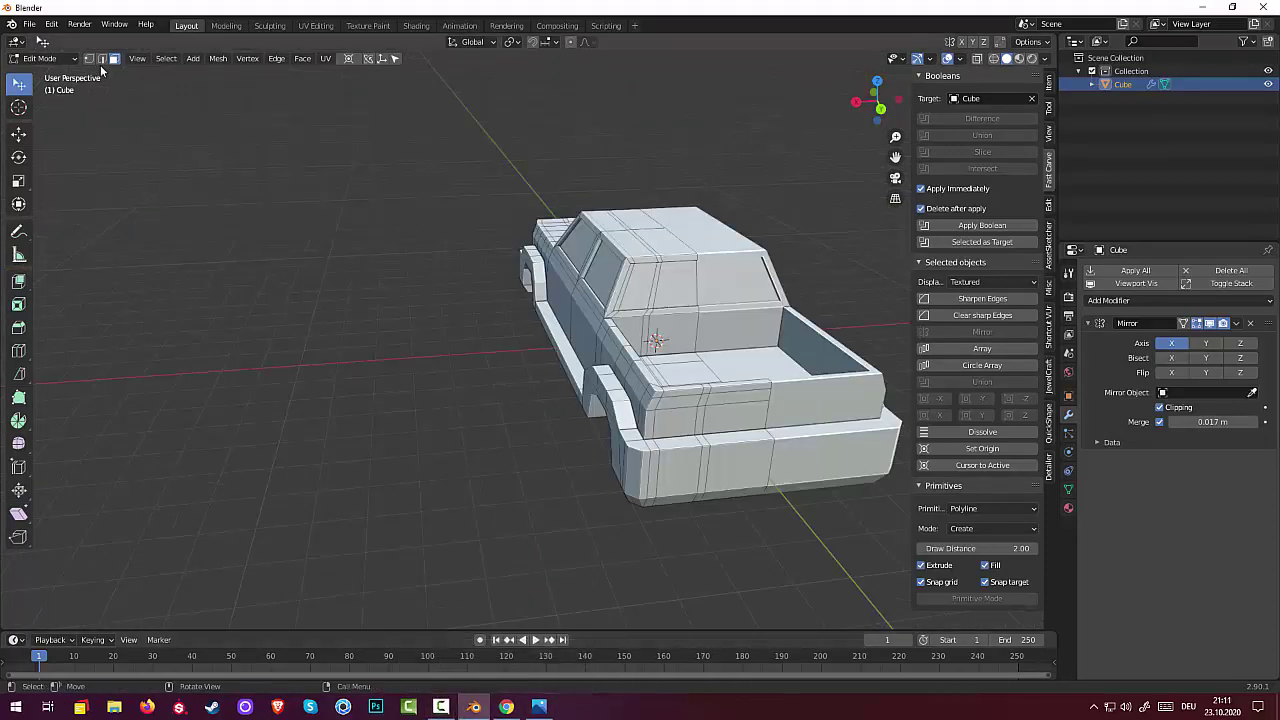
{"action": "left_click", "coordinate": [101, 58]}
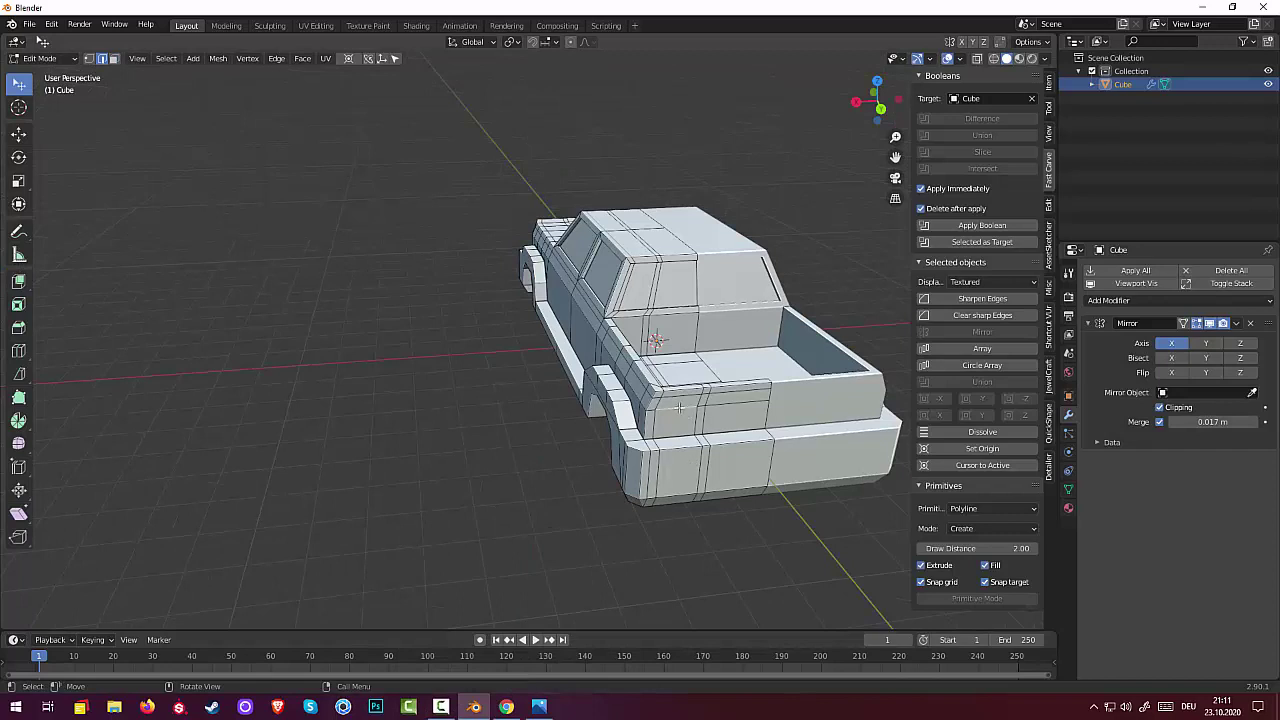
Select three rear-side edges and move them 0.11297 m along Y, then deselect.
{"action": "key", "text": "shift"}
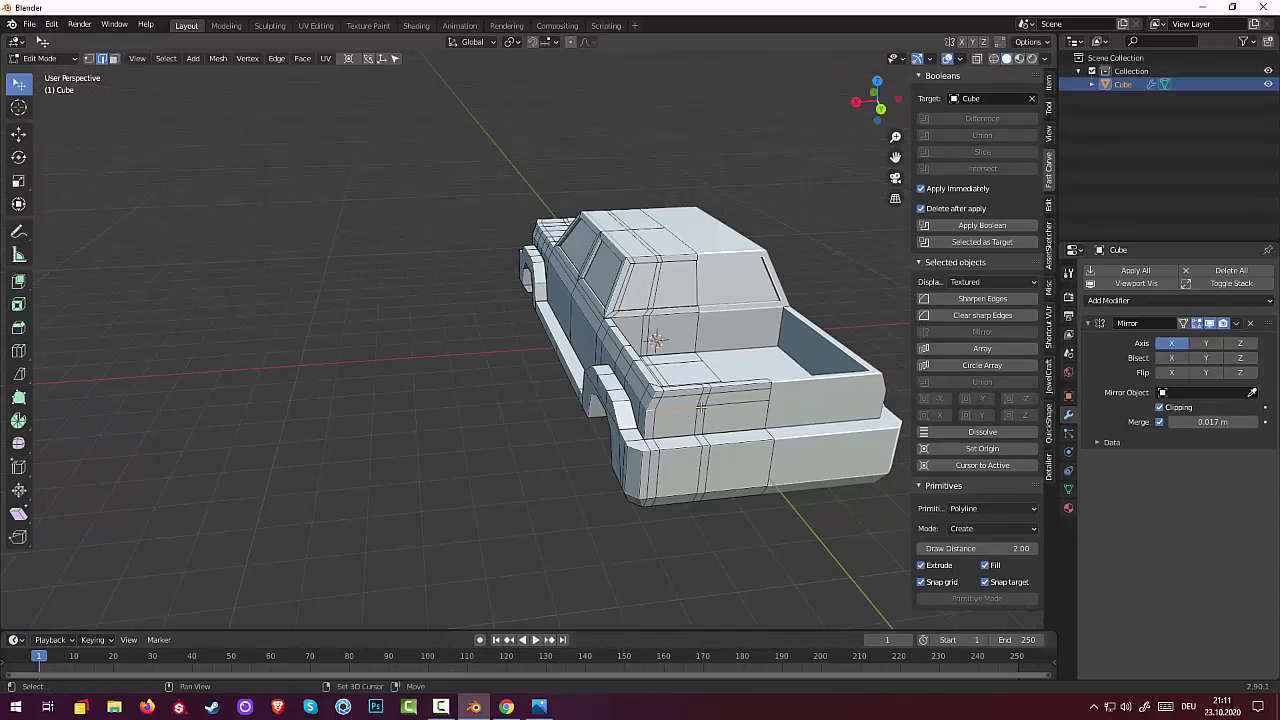
{"action": "left_click", "coordinate": [714, 407], "text": "shift"}
{"action": "left_click", "coordinate": [737, 431], "text": "shift"}
{"action": "left_click", "coordinate": [706, 439], "text": "shift"}
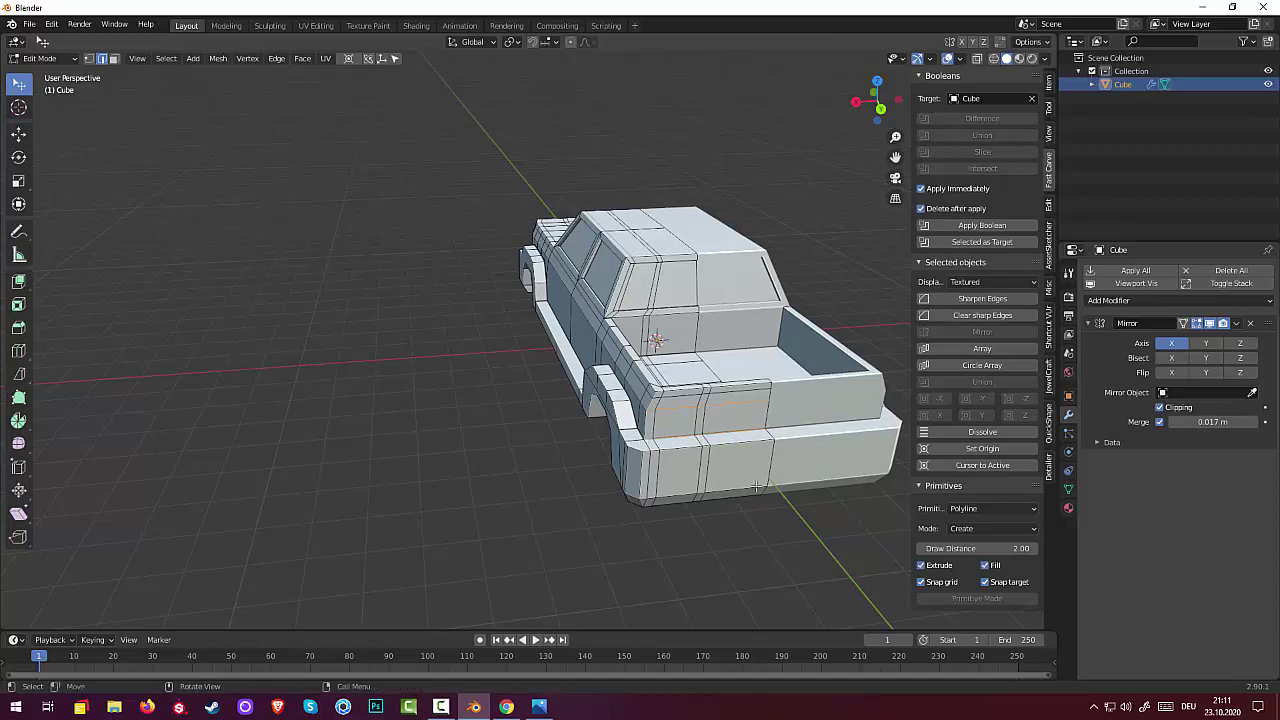
{"action": "middle_click_drag", "start_coordinate": [772, 494], "coordinate": [784, 500]}
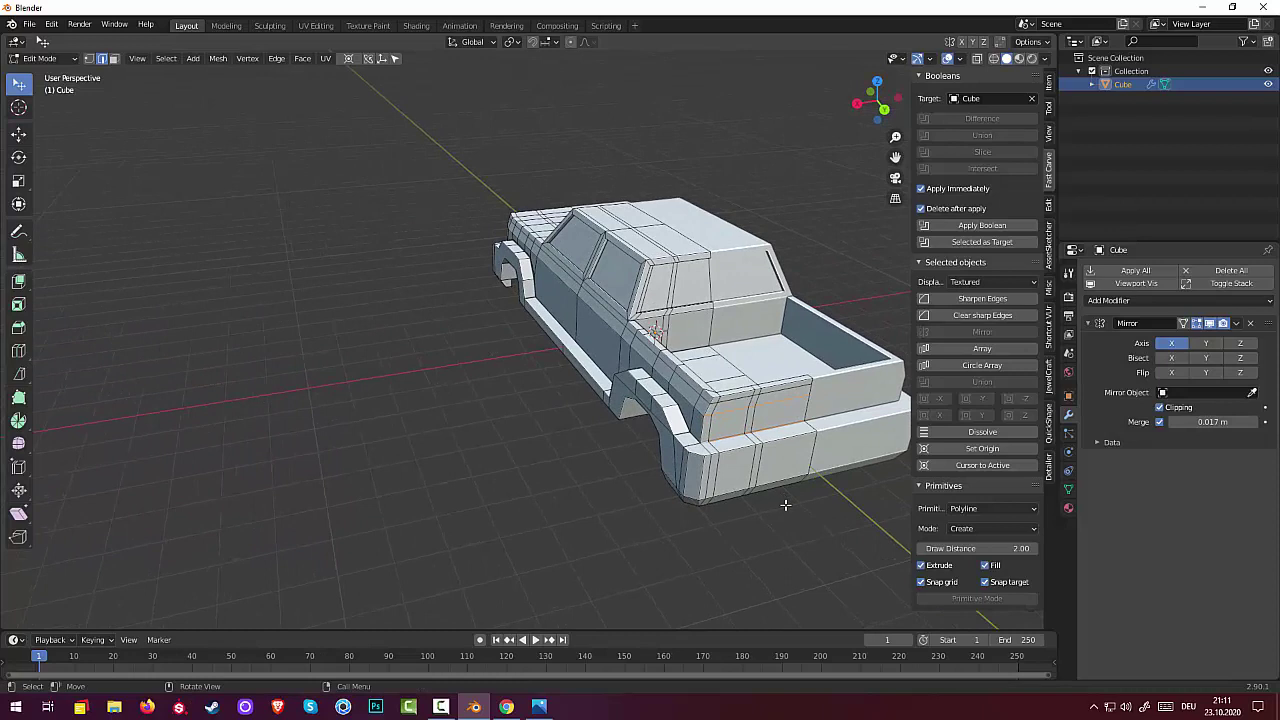
{"action": "key", "text": "g"}
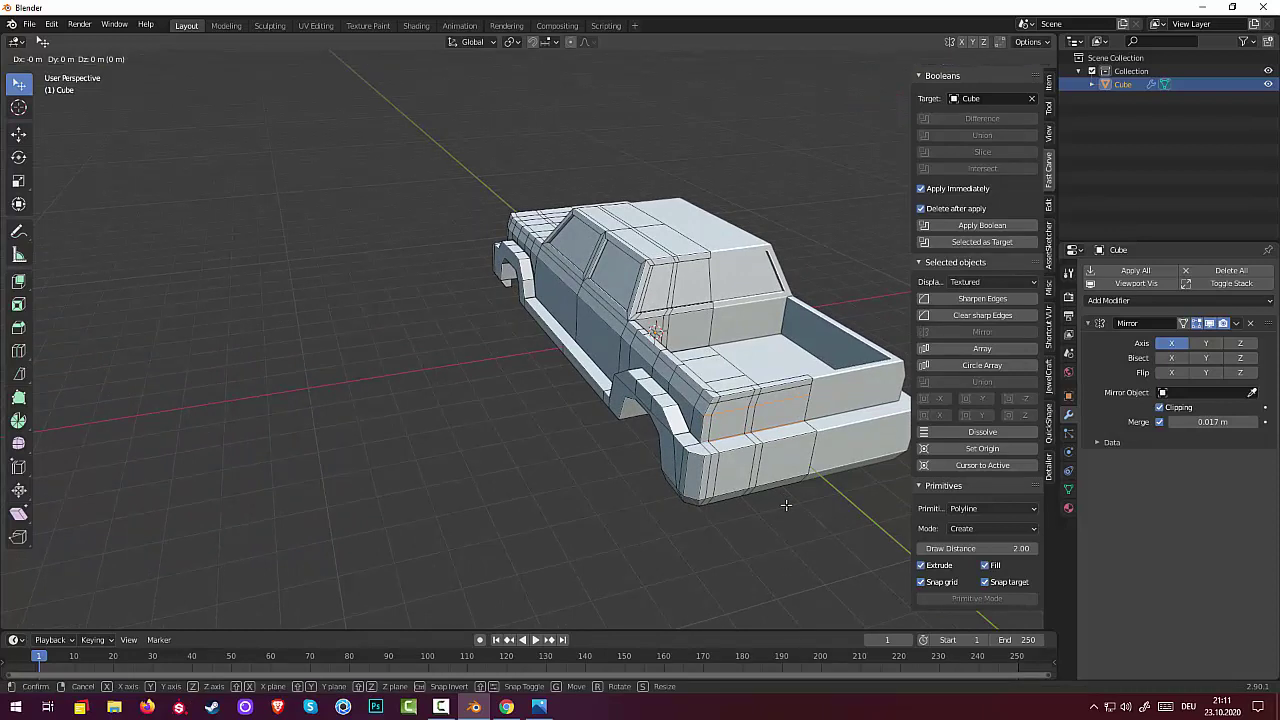
{"action": "key", "text": "y"}
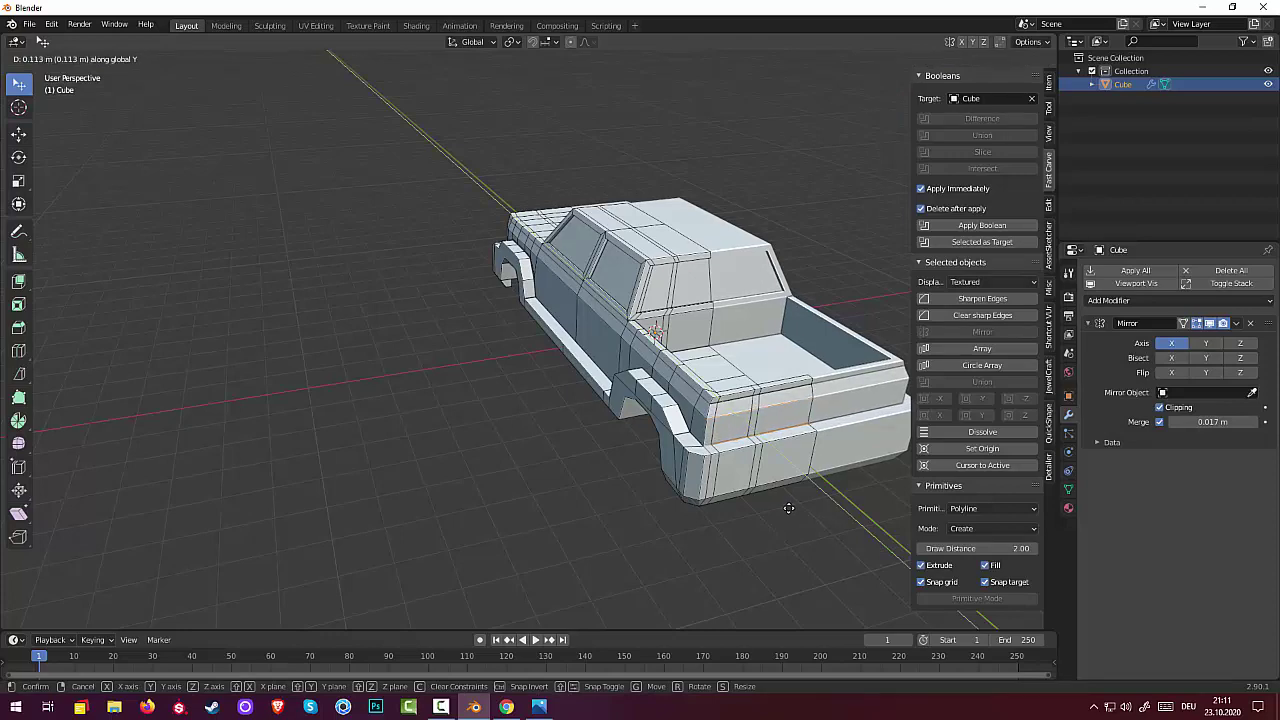
{"action": "left_click", "coordinate": [789, 508]}
{"action": "mouse_move", "coordinate": [789, 508]}
{"action": "middle_mouse_down"}
{"action": "mouse_move", "coordinate": [754, 515]}
{"action": "mouse_move", "coordinate": [754, 504]}
{"action": "middle_mouse_up"}
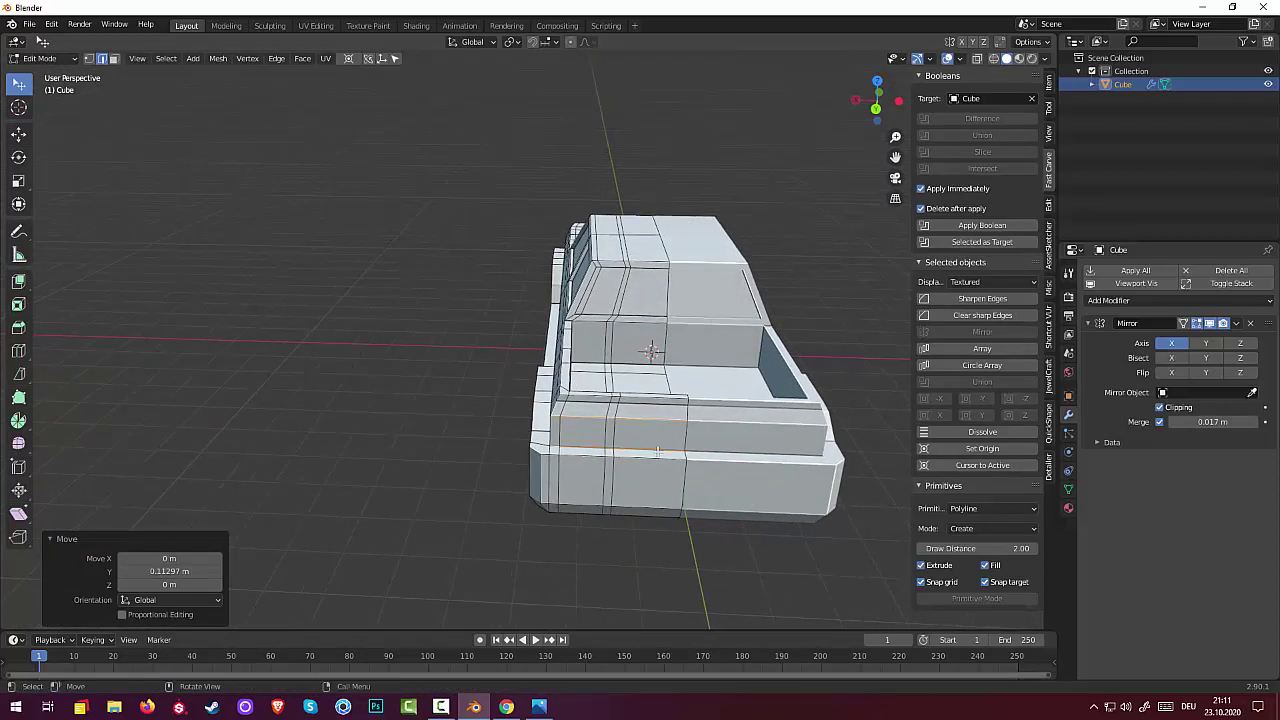
{"action": "key", "text": "alt+a"}
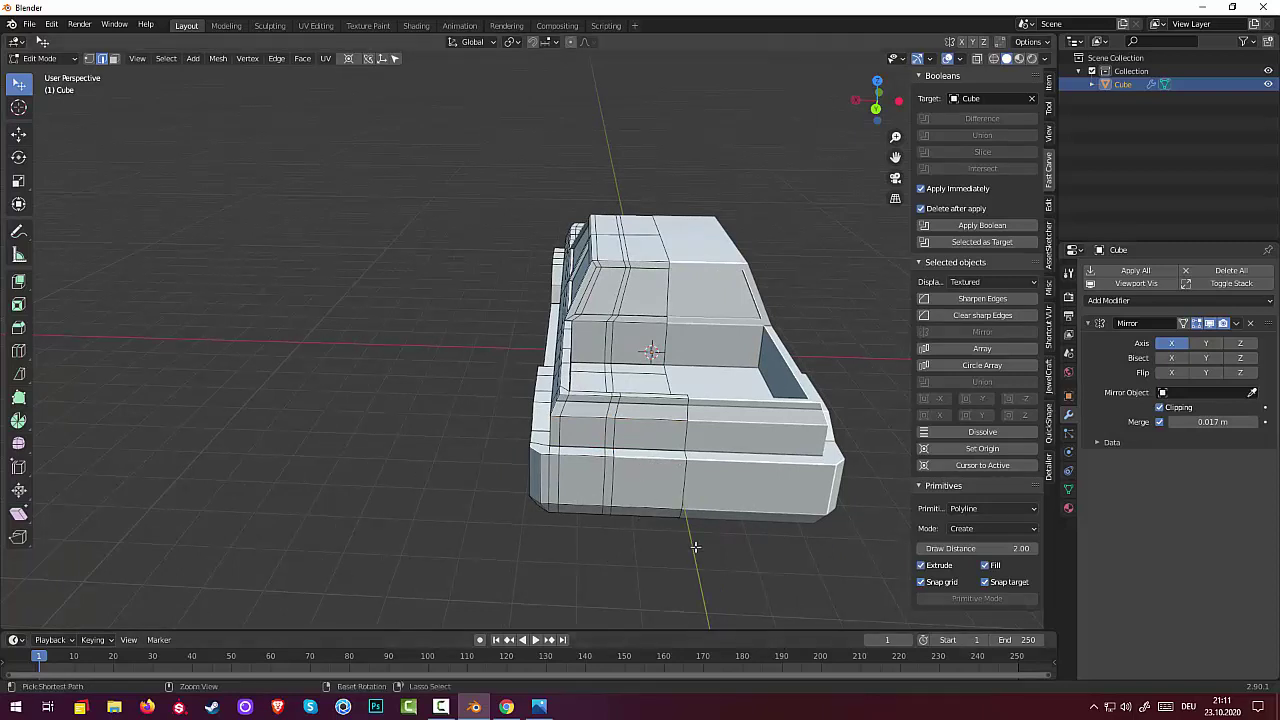
Add loop cuts across the rear body, sliding the first one to factor 0.350.
{"action": "key", "text": "ctrl+r"}
{"action": "left_click", "coordinate": [659, 486]}
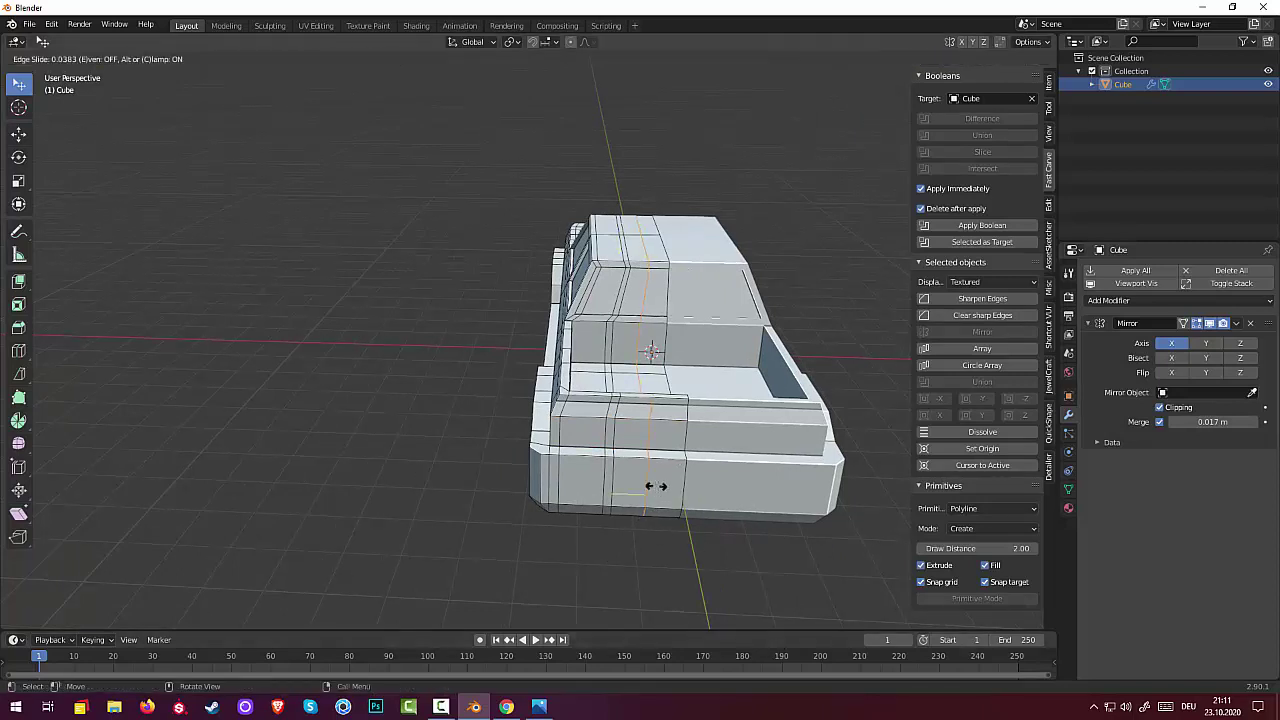
{"action": "left_click", "coordinate": [648, 490]}
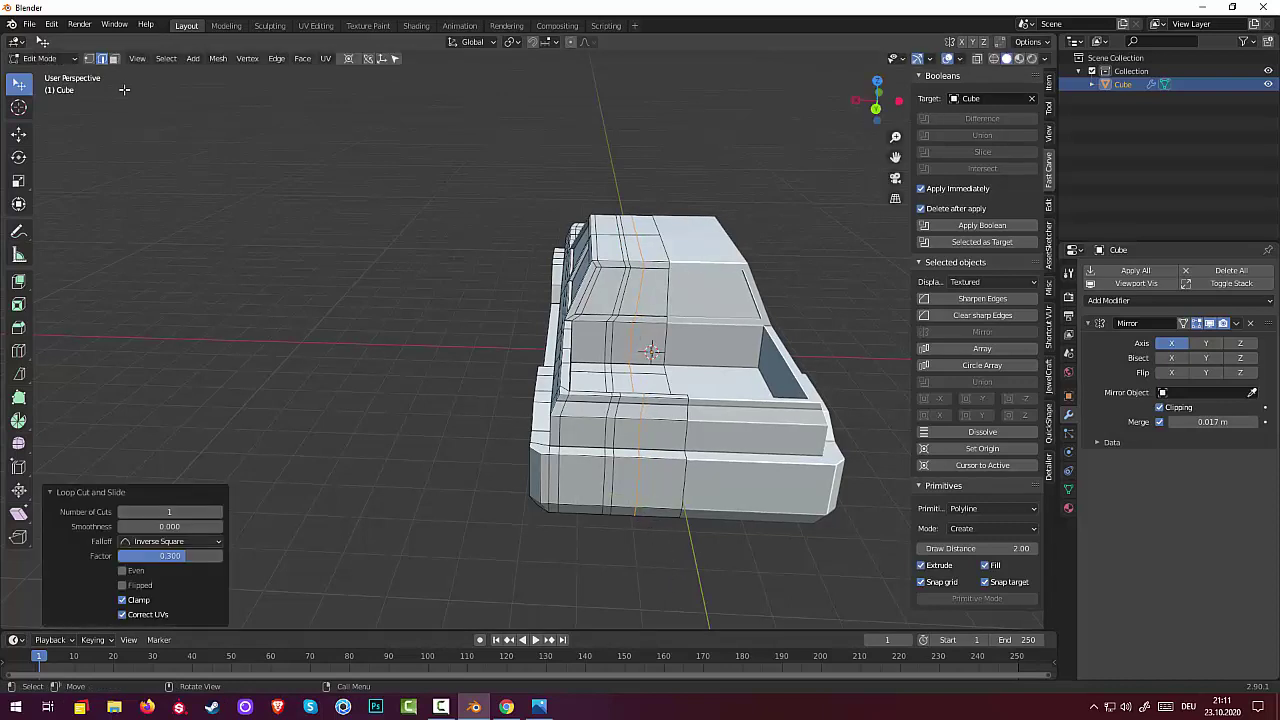
{"action": "left_click", "coordinate": [18, 282]}
{"action": "left_click", "coordinate": [670, 455]}
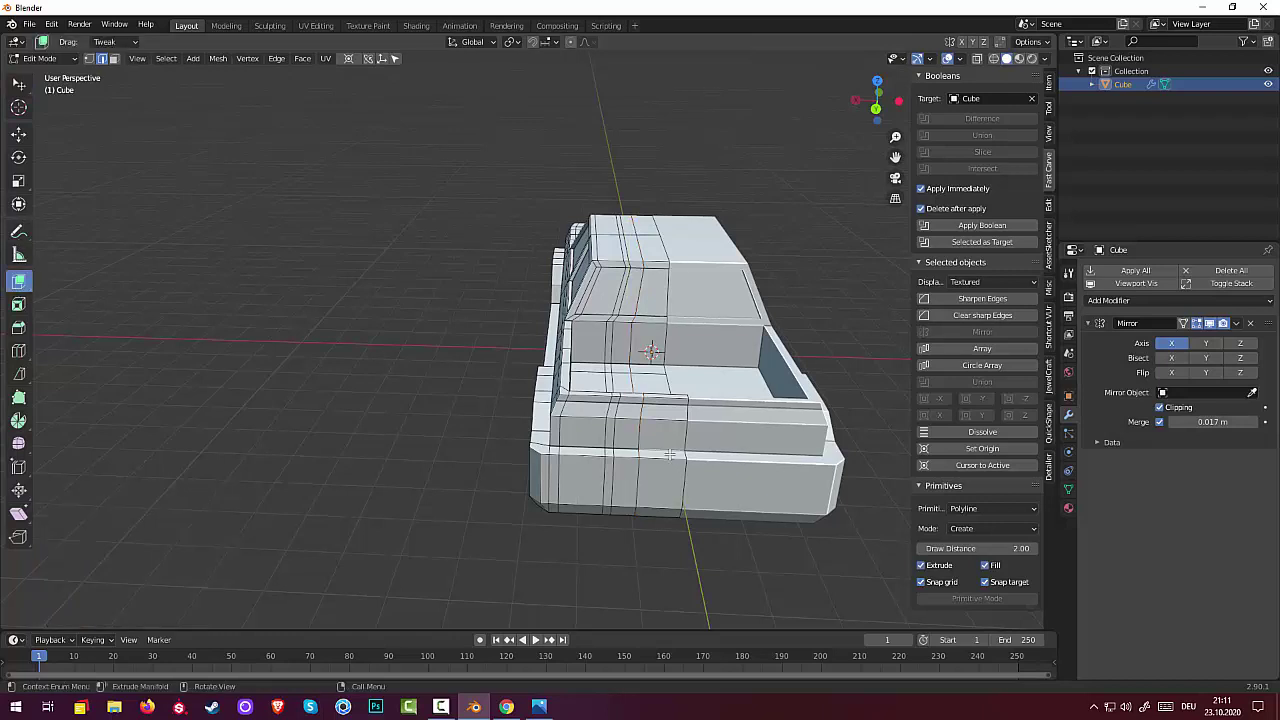
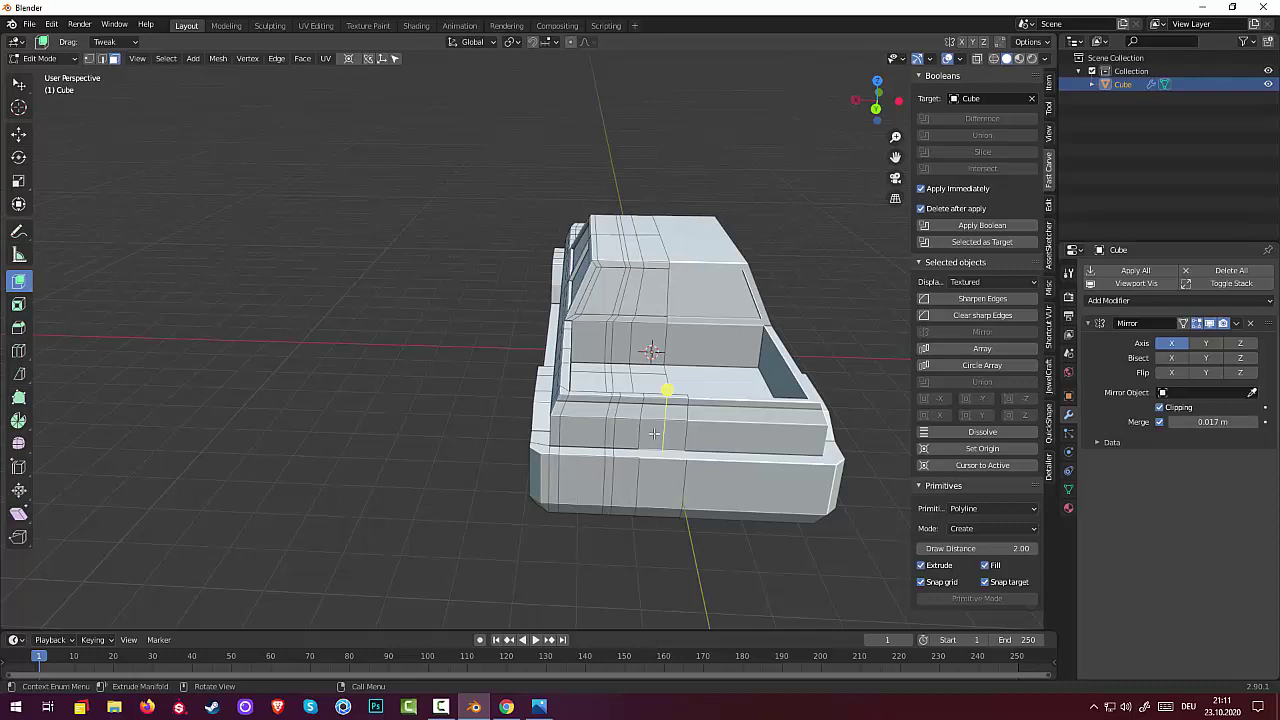
Recess the lower rear face into the body and slide its edge 0.23682 m along X into an angled notch.
{"action": "left_click_drag", "start_coordinate": [667, 391], "coordinate": [666, 424]}
{"action": "left_click", "coordinate": [638, 452]}
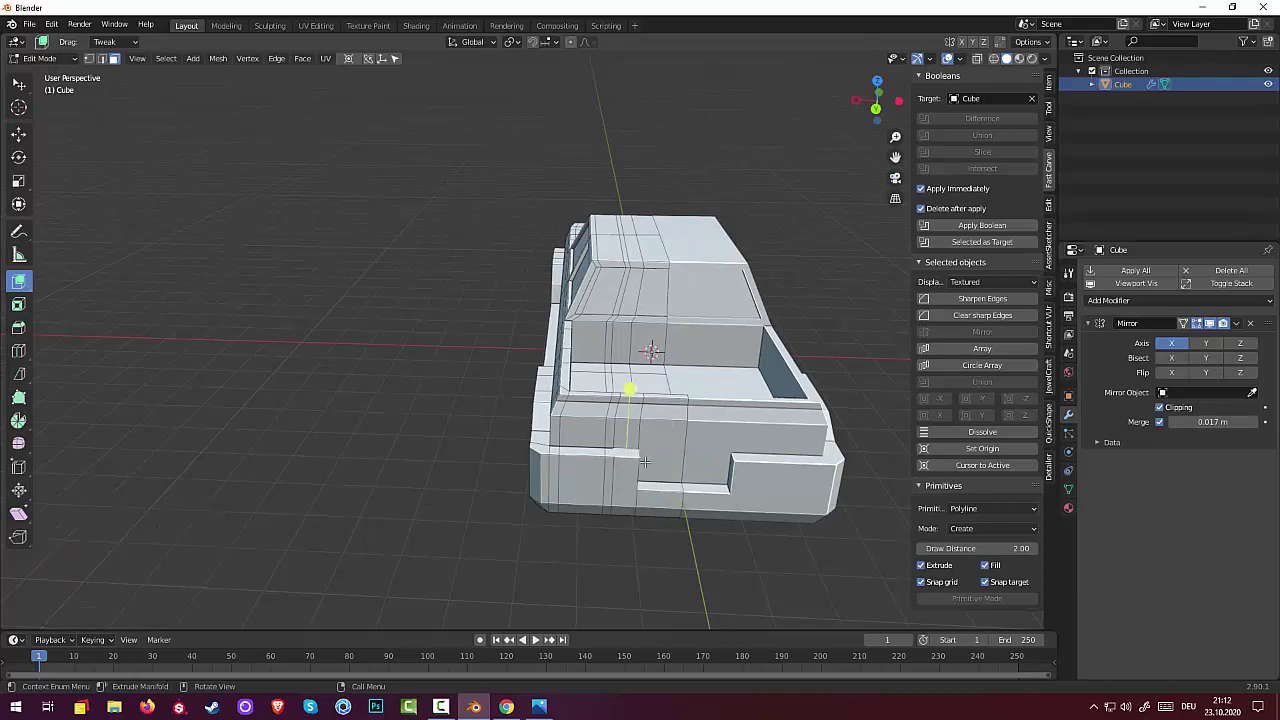
{"action": "left_click", "coordinate": [101, 58]}
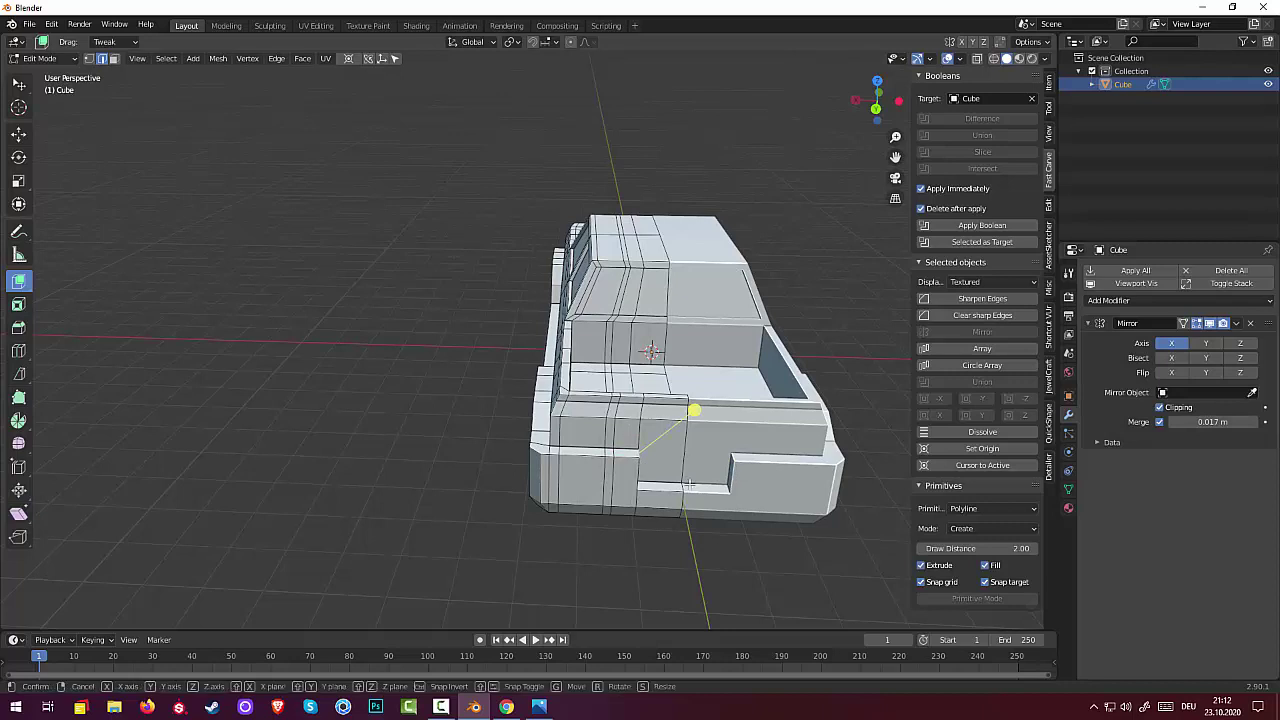
{"action": "key", "text": "g"}
{"action": "key", "text": "x"}
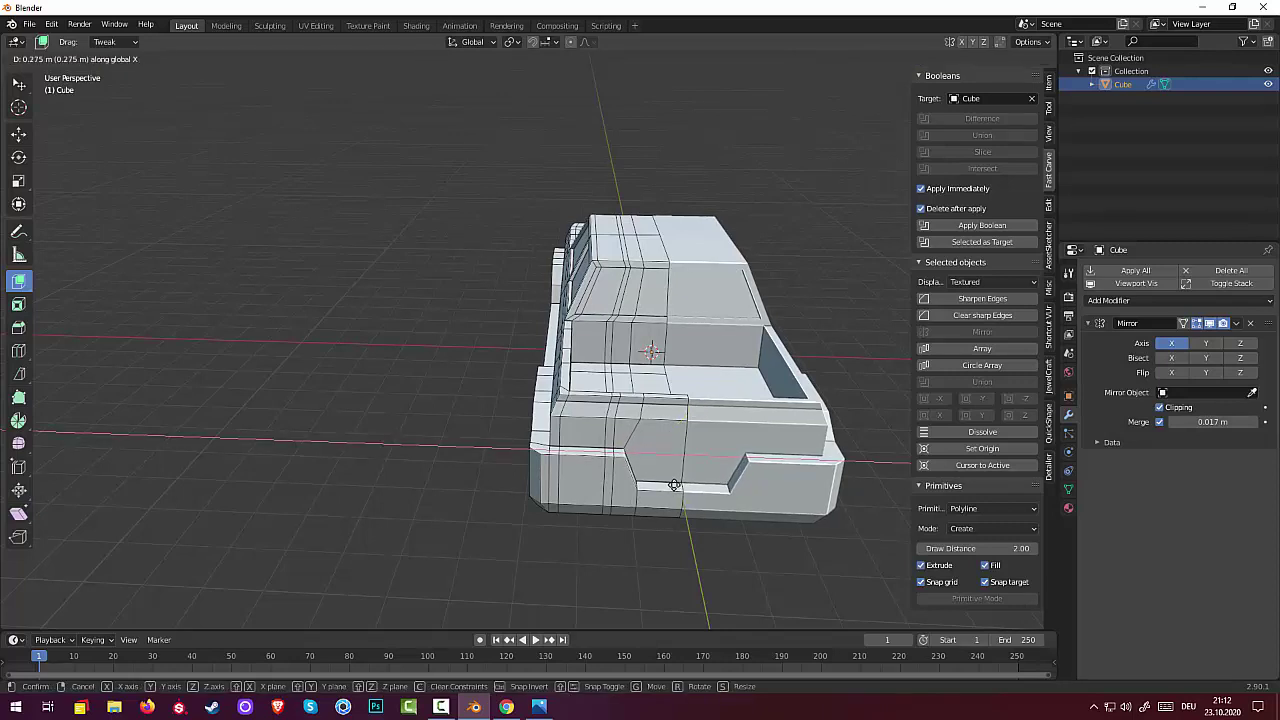
{"action": "left_click", "coordinate": [677, 487]}
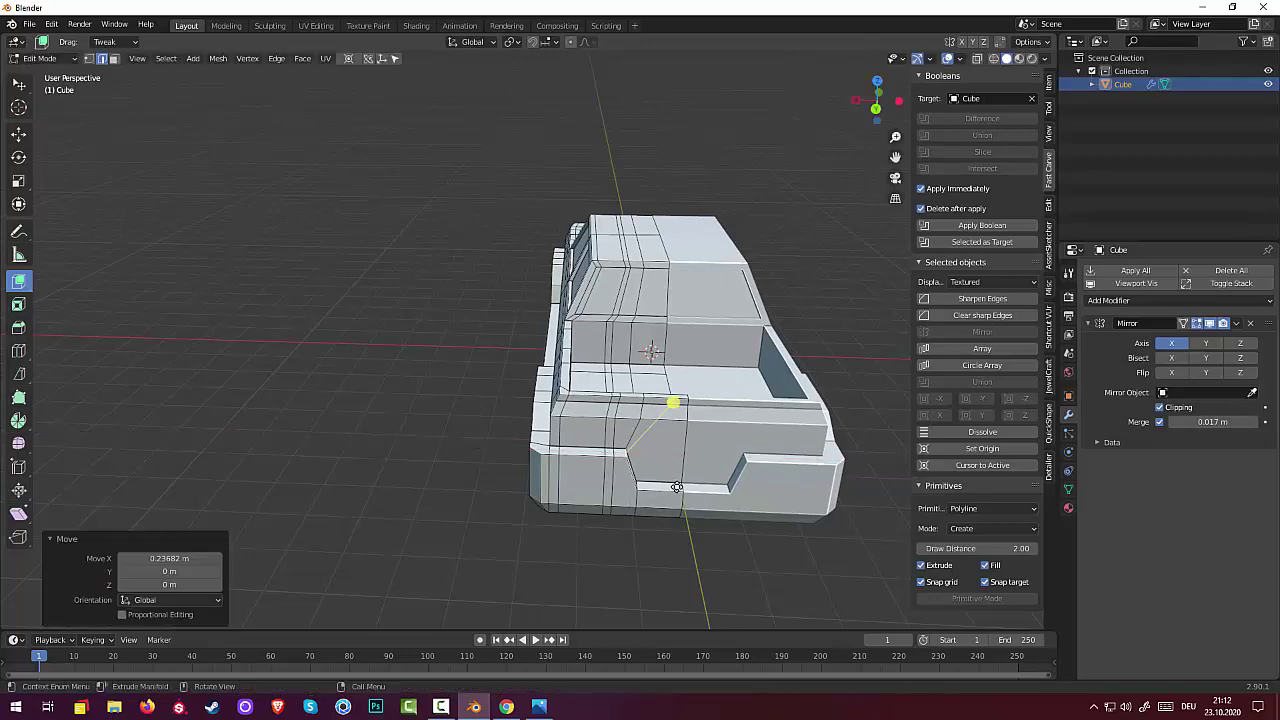
{"action": "mouse_move", "coordinate": [651, 548]}
{"action": "middle_mouse_down"}
{"action": "mouse_move", "coordinate": [663, 590]}
{"action": "mouse_move", "coordinate": [785, 420]}
{"action": "middle_mouse_up"}
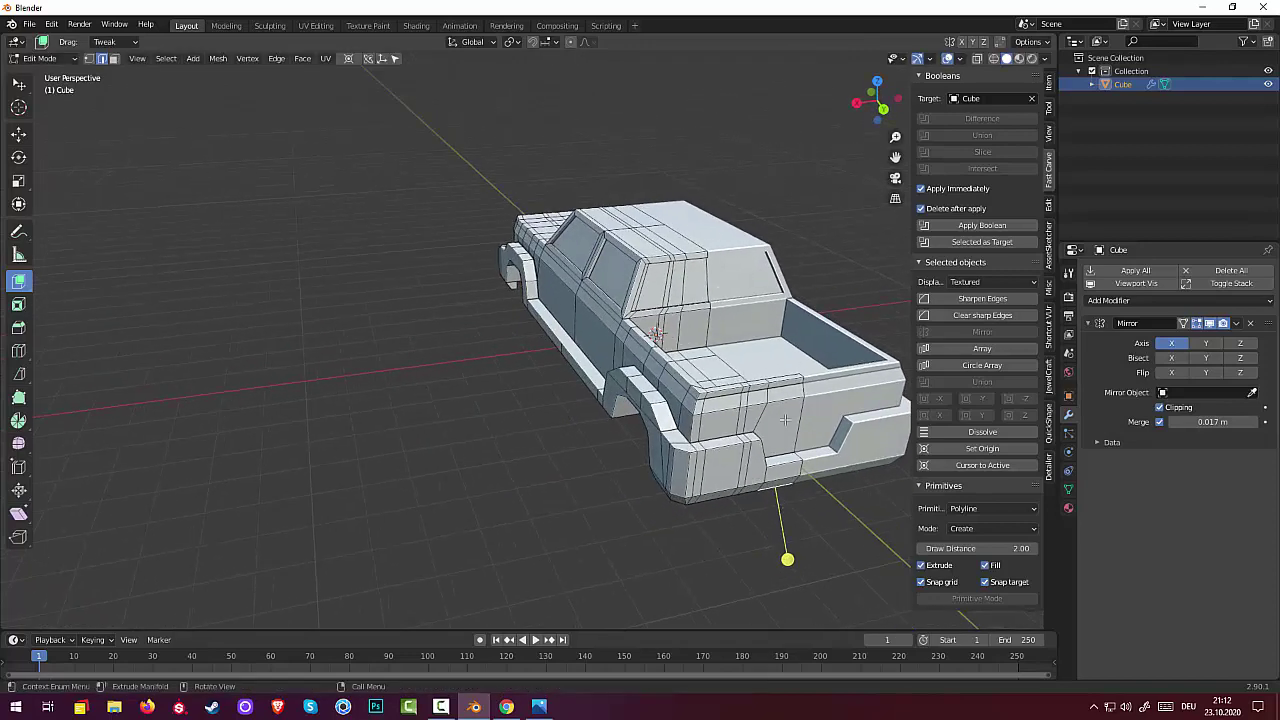
{"action": "mouse_move", "coordinate": [807, 477]}
{"action": "middle_mouse_down"}
{"action": "mouse_move", "coordinate": [760, 452]}
{"action": "mouse_move", "coordinate": [685, 578]}
{"action": "middle_mouse_up"}
{"action": "middle_click_drag", "start_coordinate": [651, 552], "coordinate": [685, 529]}
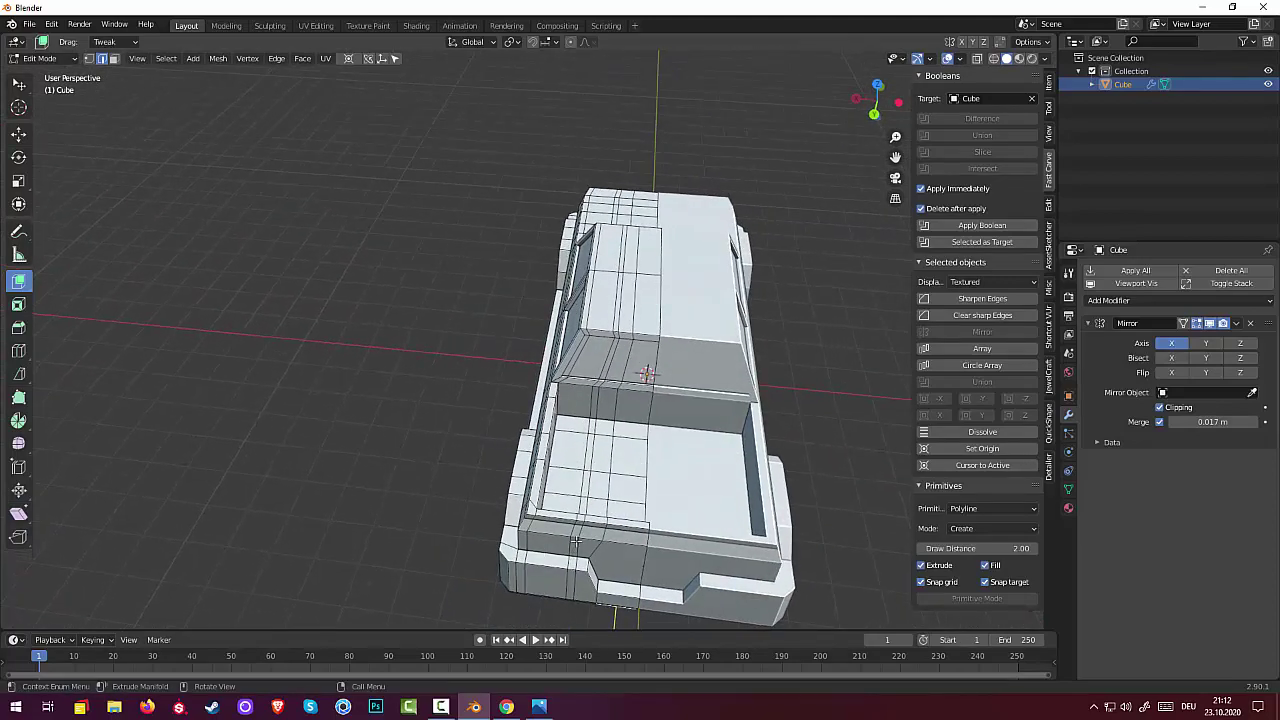
{"action": "middle_click_drag", "start_coordinate": [576, 540], "coordinate": [601, 497]}
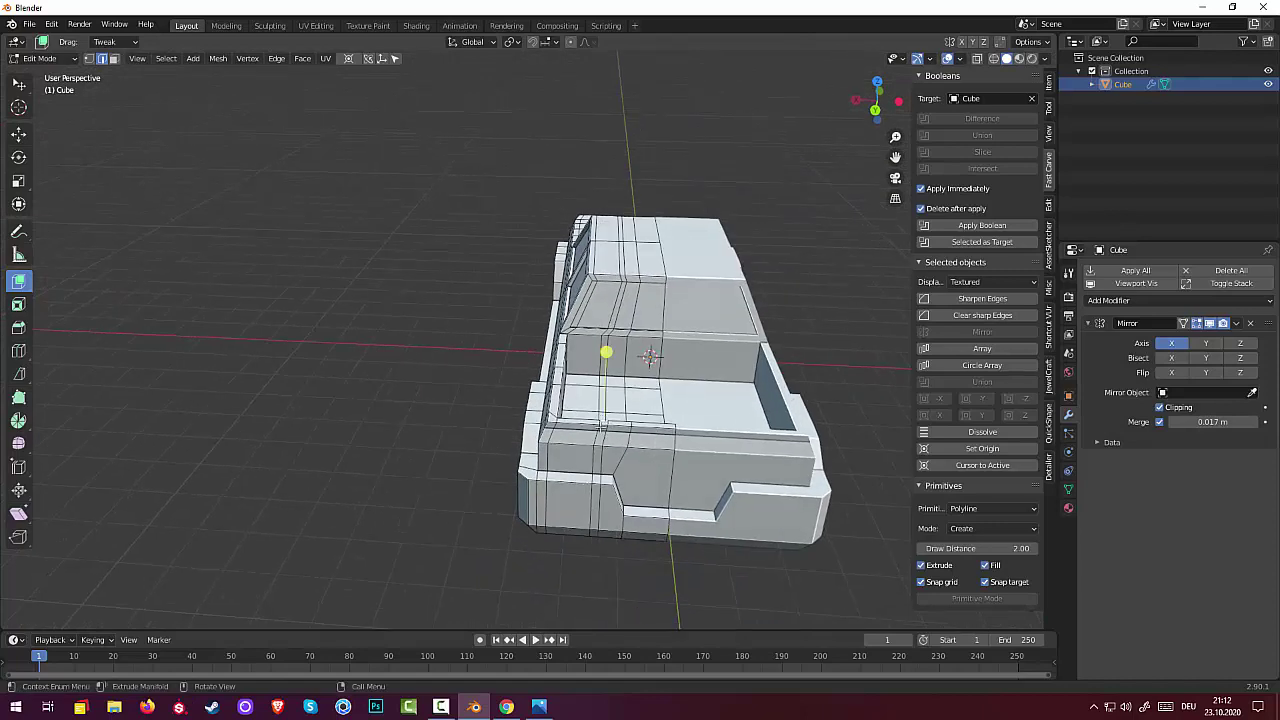
{"action": "left_click", "coordinate": [88, 59]}
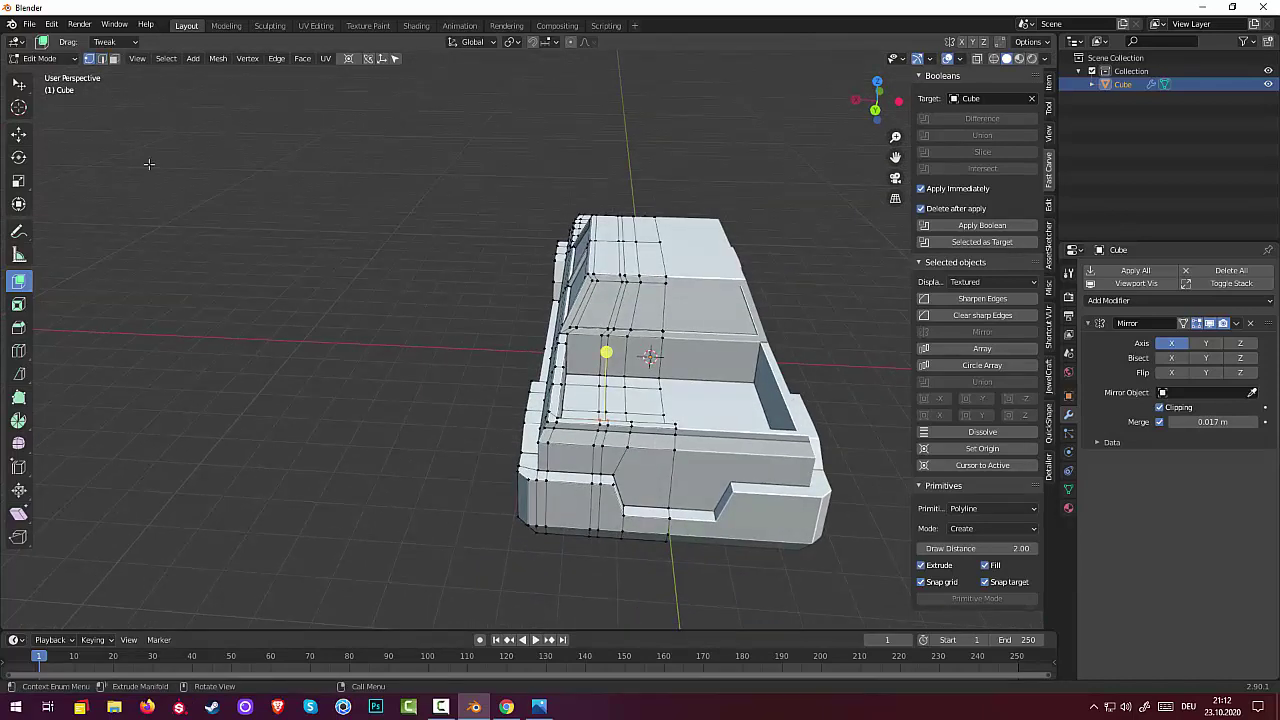
{"action": "left_click", "coordinate": [103, 60]}
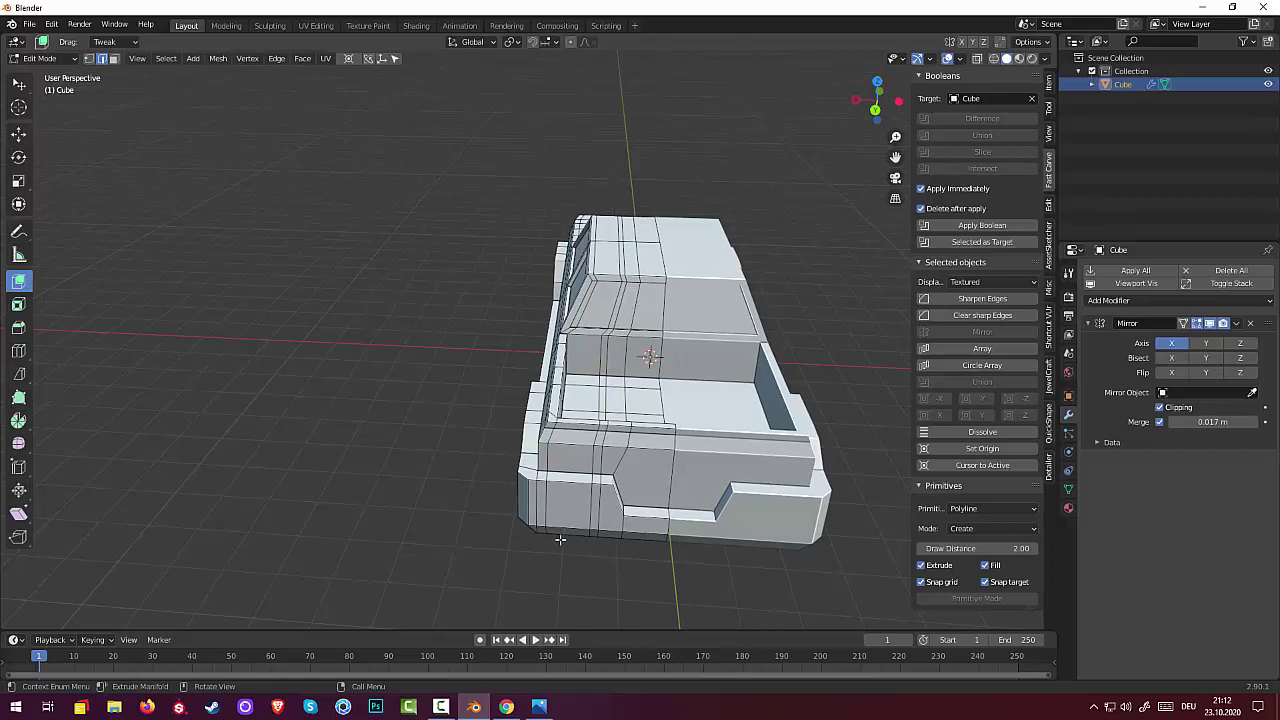
{"action": "left_click", "coordinate": [588, 552], "text": "alt"}
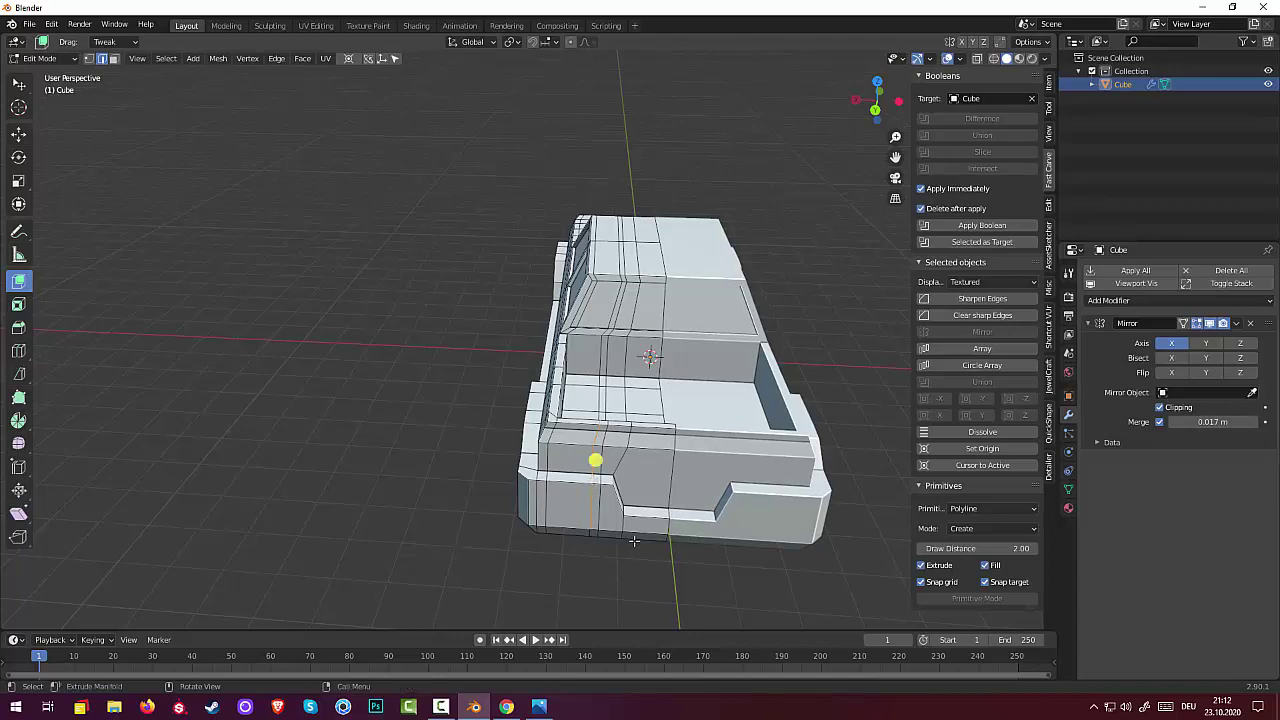
{"action": "mouse_move", "coordinate": [594, 460]}
{"action": "middle_mouse_down"}
{"action": "mouse_move", "coordinate": [640, 523]}
{"action": "mouse_move", "coordinate": [723, 520]}
{"action": "mouse_move", "coordinate": [643, 531]}
{"action": "mouse_move", "coordinate": [557, 590]}
{"action": "mouse_move", "coordinate": [645, 526]}
{"action": "middle_mouse_up"}
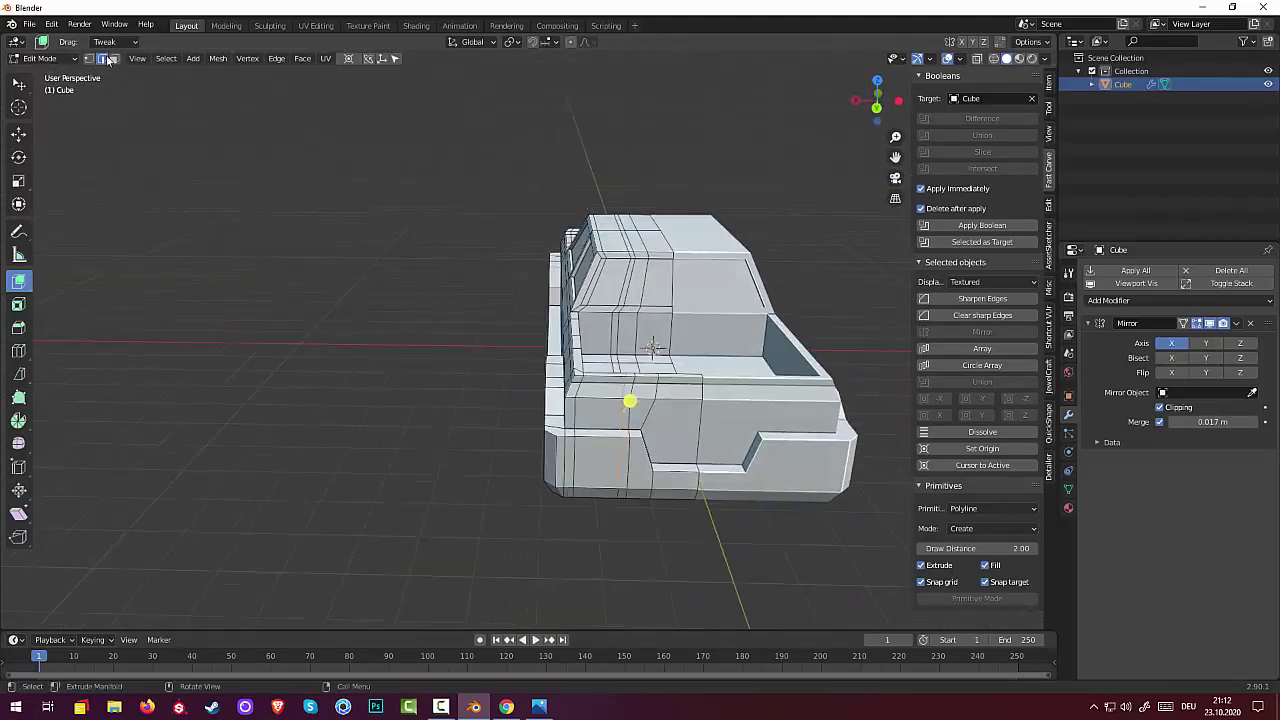
Inset the face on the truck's lower rear panel.
{"action": "left_click", "coordinate": [115, 60]}
{"action": "left_click", "coordinate": [609, 414]}
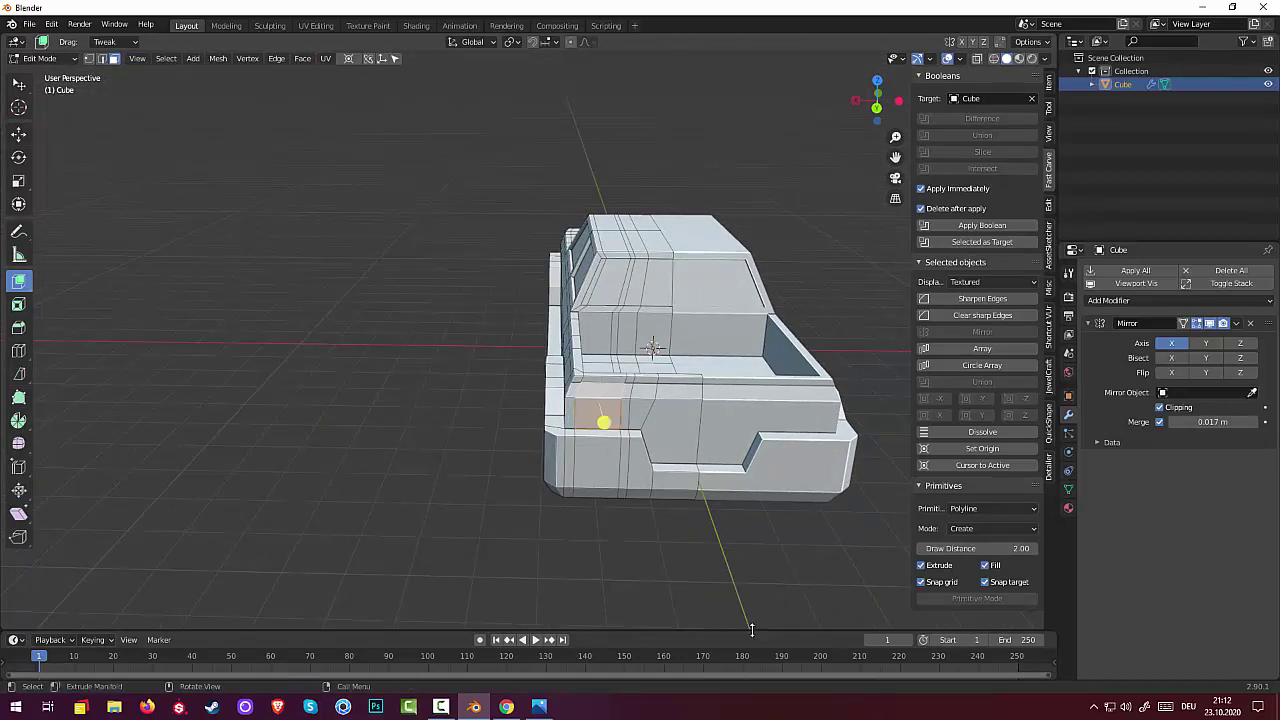
{"action": "key", "text": "i"}
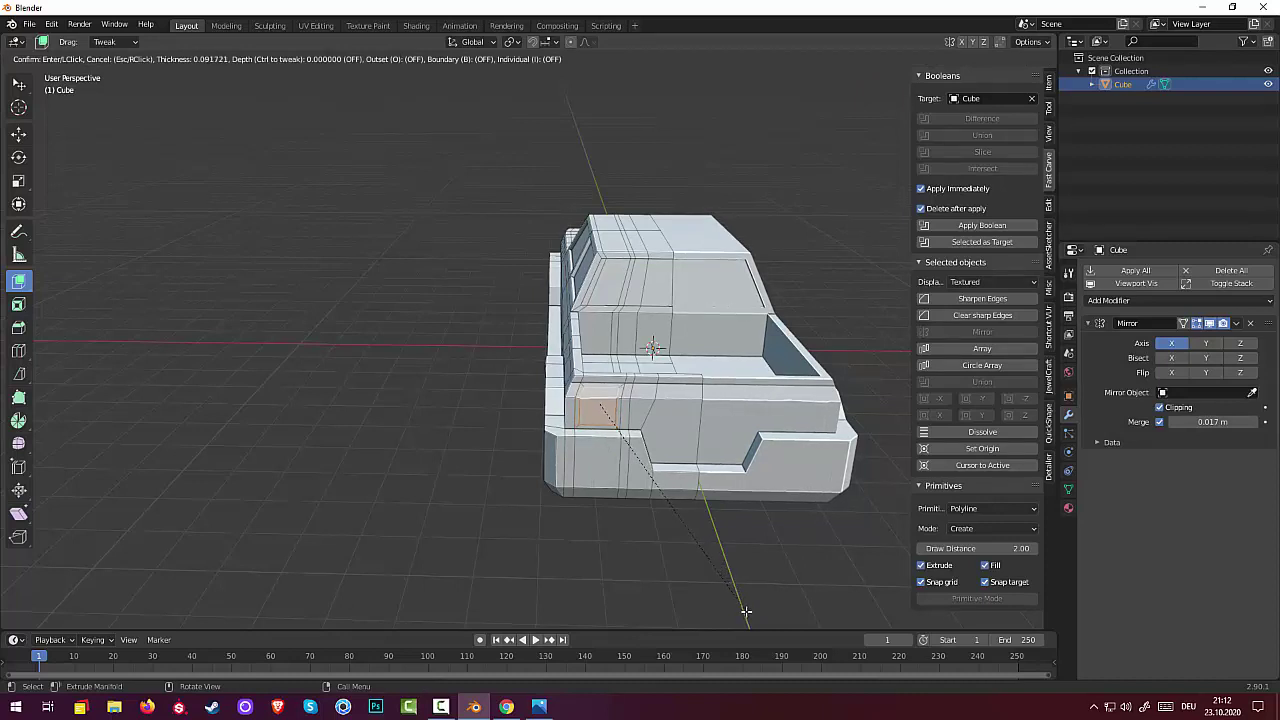
{"action": "left_click", "coordinate": [746, 611]}
{"action": "middle_click_drag", "start_coordinate": [720, 585], "coordinate": [747, 584]}
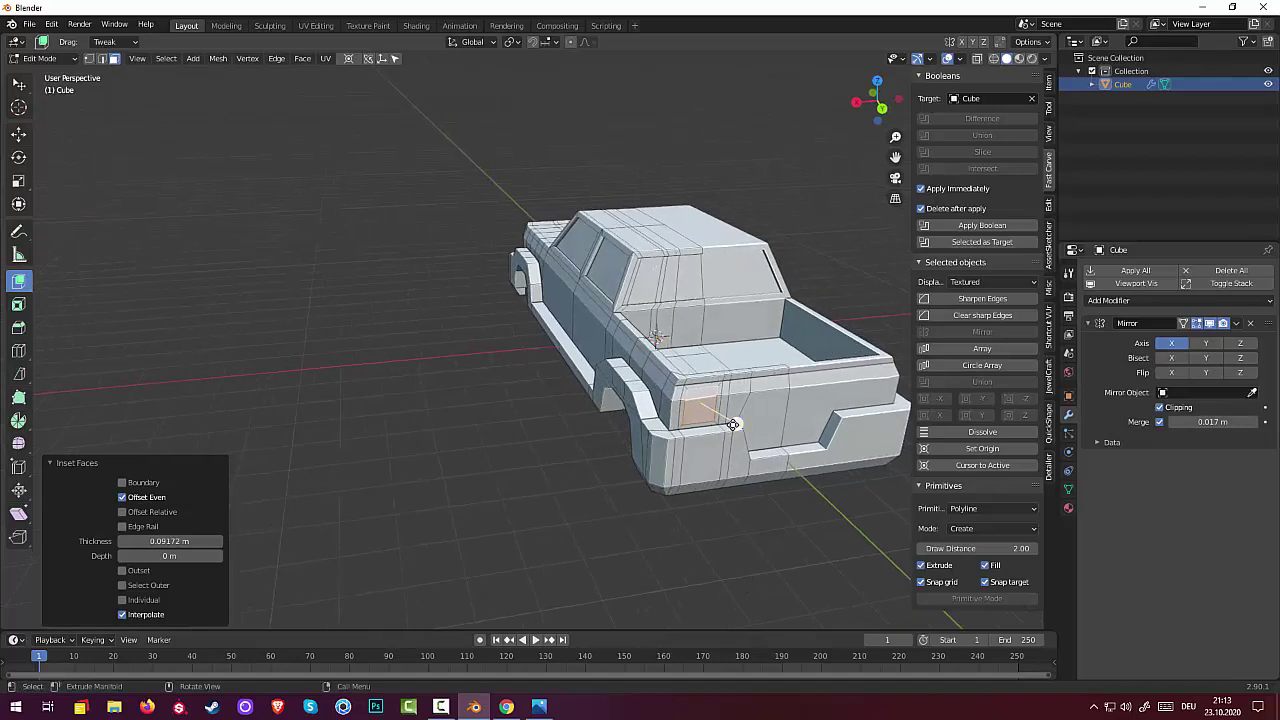
Extrude the inset face slightly inward into the body.
{"action": "key", "text": "e"}
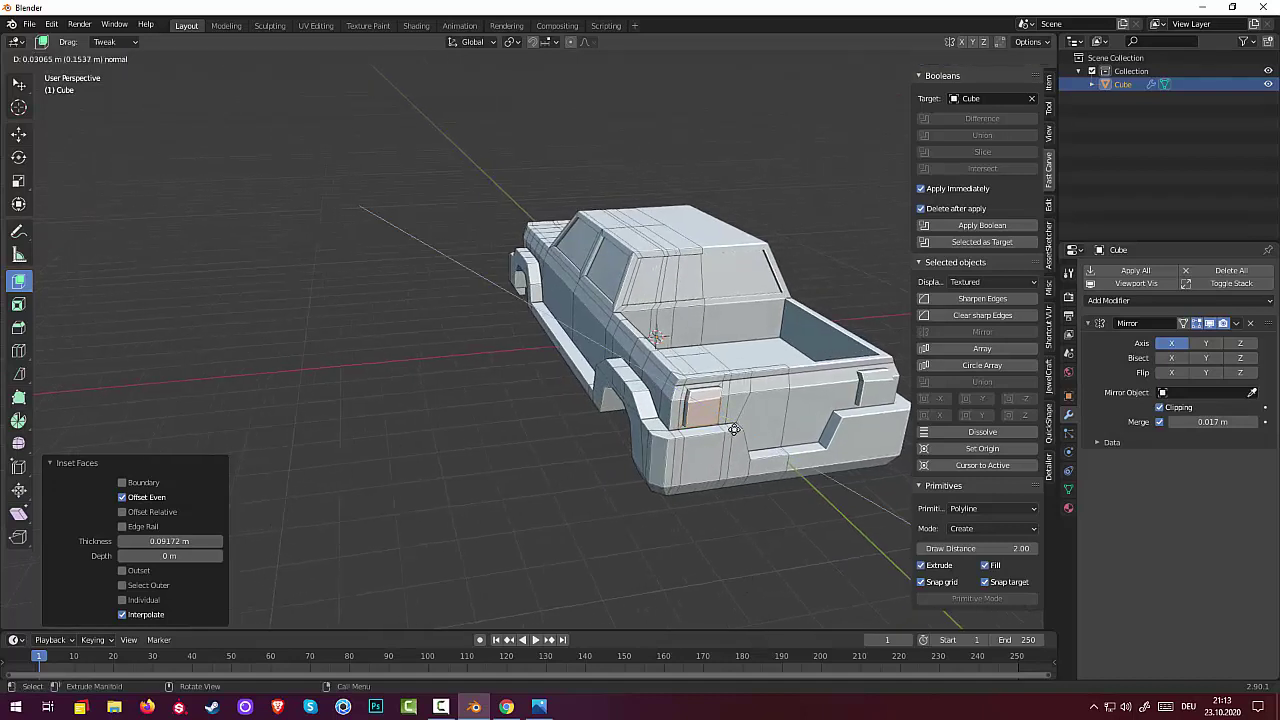
{"action": "left_click", "coordinate": [733, 429]}
{"action": "left_click", "coordinate": [720, 551]}
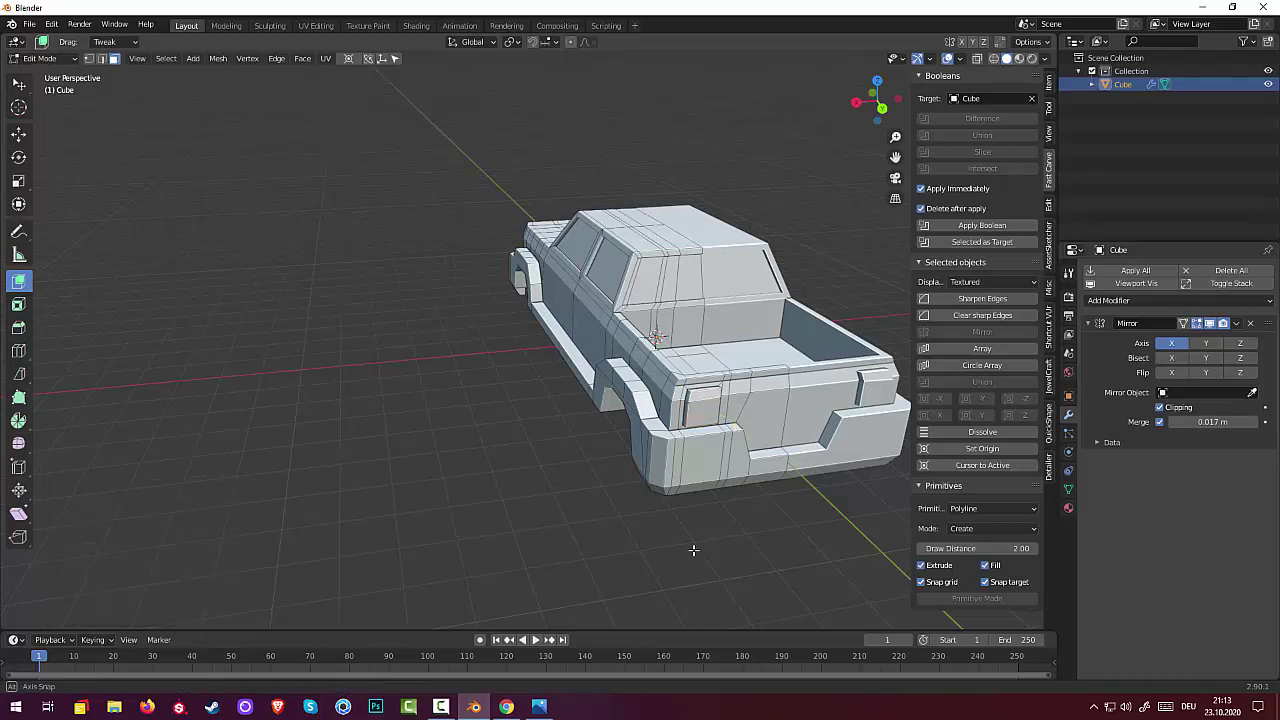
{"action": "mouse_move", "coordinate": [691, 551]}
{"action": "middle_mouse_down"}
{"action": "mouse_move", "coordinate": [673, 547]}
{"action": "mouse_move", "coordinate": [834, 523]}
{"action": "mouse_move", "coordinate": [947, 557]}
{"action": "mouse_move", "coordinate": [881, 579]}
{"action": "mouse_move", "coordinate": [871, 523]}
{"action": "mouse_move", "coordinate": [886, 549]}
{"action": "mouse_move", "coordinate": [888, 538]}
{"action": "mouse_move", "coordinate": [859, 570]}
{"action": "middle_mouse_up"}
{"action": "scroll", "coordinate": [720, 508], "scroll_direction": "up", "scroll_amount": 2}
{"action": "scroll", "coordinate": [690, 460], "scroll_direction": "up", "scroll_amount": 2}
{"action": "middle_click_drag", "start_coordinate": [666, 423], "coordinate": [752, 395]}
{"action": "scroll", "coordinate": [735, 420], "scroll_direction": "up", "scroll_amount": 2}
{"action": "scroll", "coordinate": [720, 441], "scroll_direction": "up", "scroll_amount": 2}
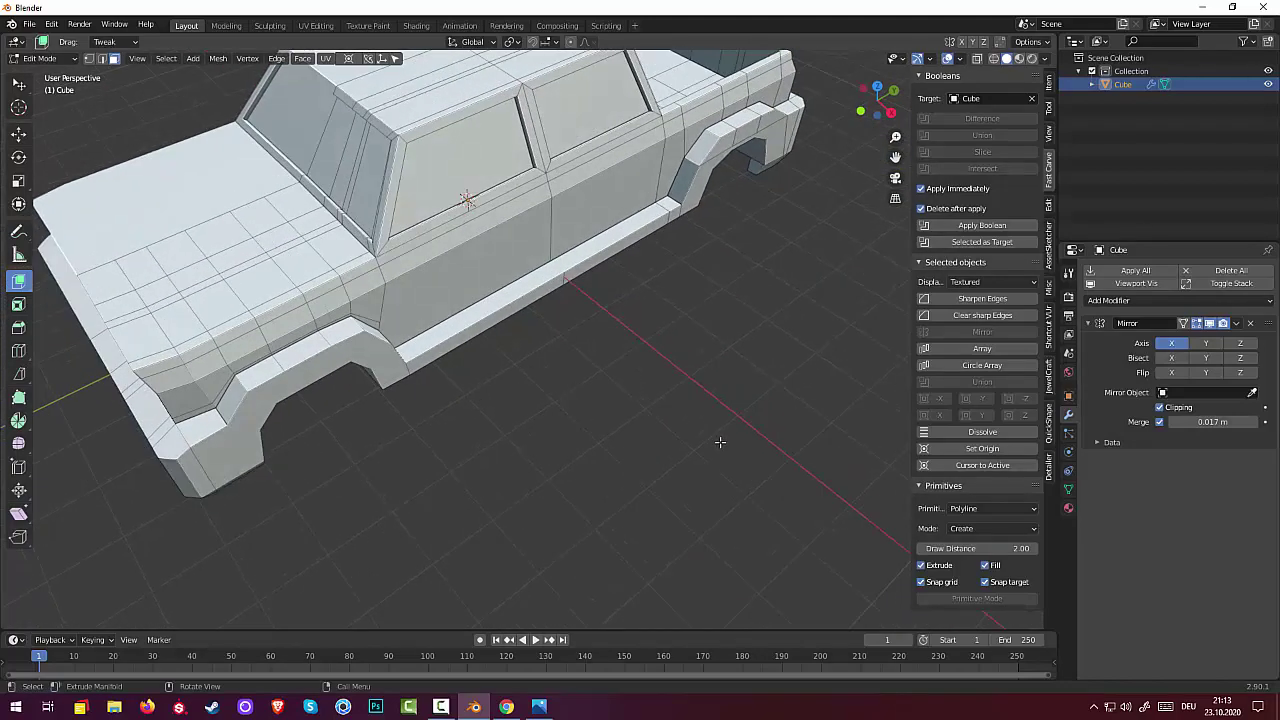
{"action": "mouse_move", "coordinate": [512, 270]}
{"action": "middle_mouse_down"}
{"action": "mouse_move", "coordinate": [414, 220]}
{"action": "mouse_move", "coordinate": [519, 271]}
{"action": "middle_mouse_up"}
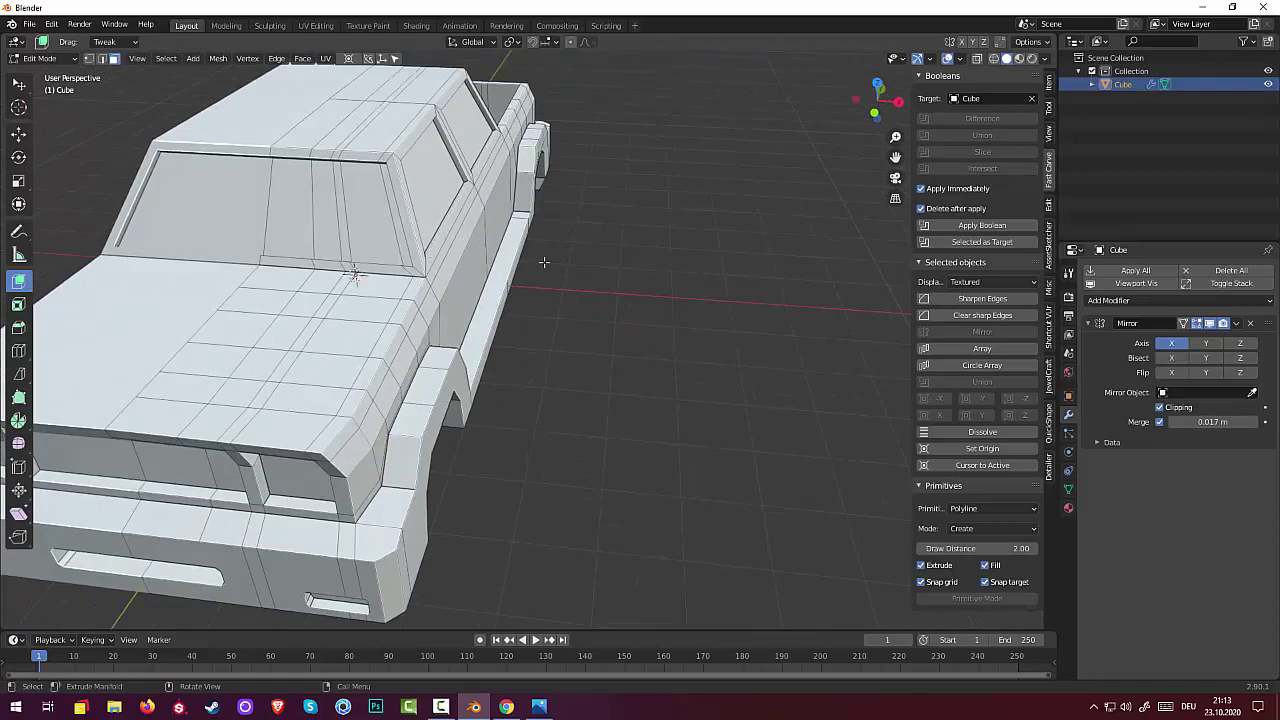
{"action": "scroll", "coordinate": [465, 321], "scroll_direction": "down", "scroll_amount": 5}
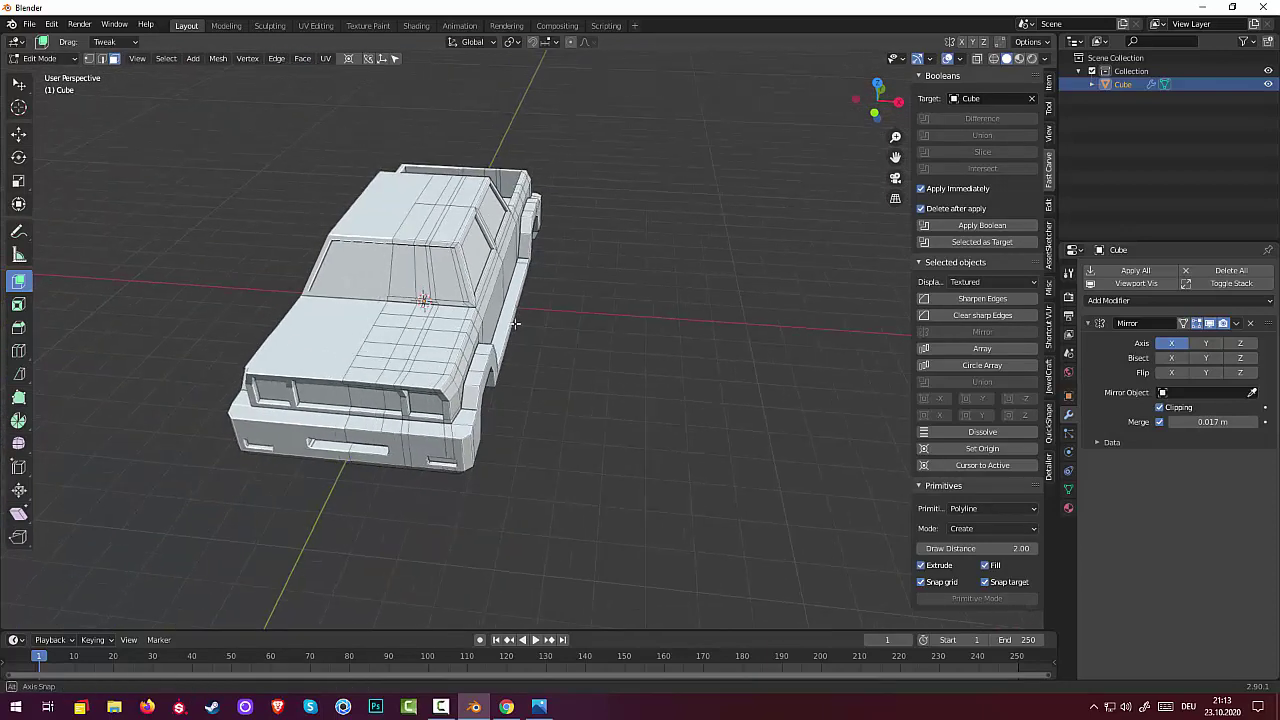
{"action": "middle_click_drag", "start_coordinate": [465, 321], "coordinate": [401, 320]}
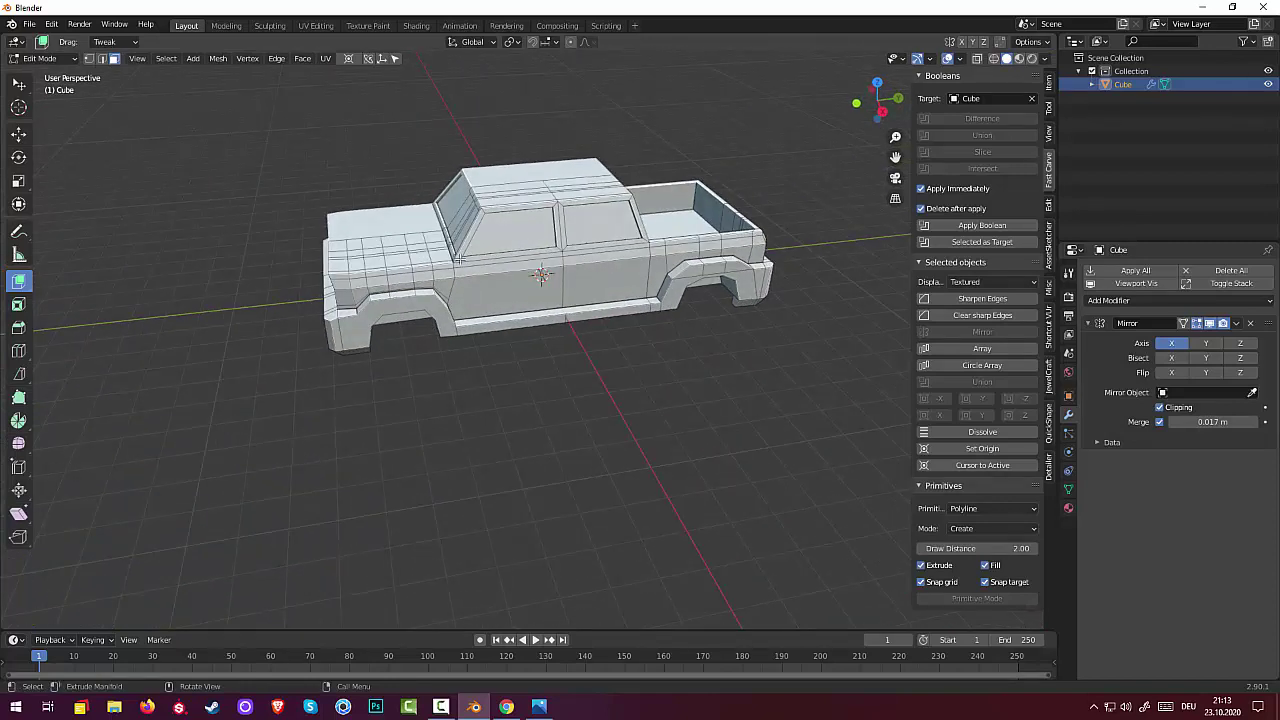
{"action": "mouse_move", "coordinate": [625, 257]}
{"action": "middle_mouse_down"}
{"action": "mouse_move", "coordinate": [708, 247]}
{"action": "mouse_move", "coordinate": [694, 266]}
{"action": "mouse_move", "coordinate": [600, 270]}
{"action": "mouse_move", "coordinate": [472, 259]}
{"action": "mouse_move", "coordinate": [443, 243]}
{"action": "middle_mouse_up"}
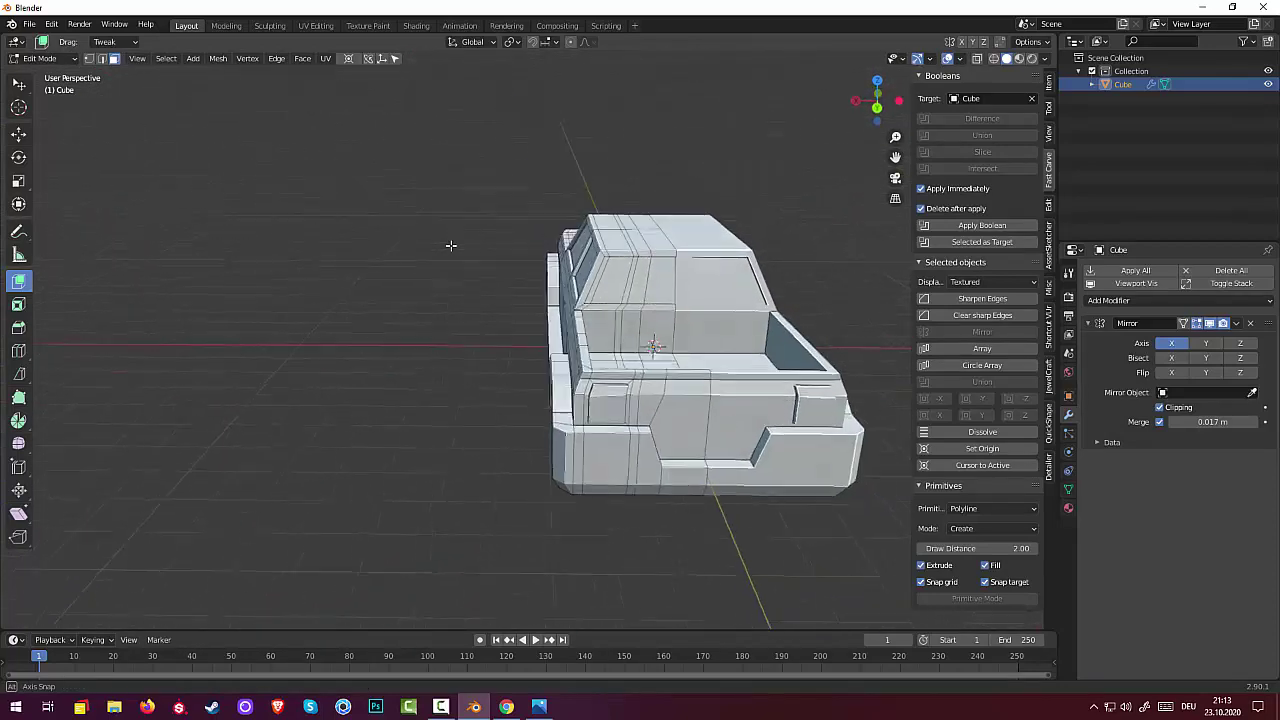
{"action": "left_click", "coordinate": [685, 440]}
{"action": "scroll", "coordinate": [705, 462], "scroll_direction": "down", "scroll_amount": 3}
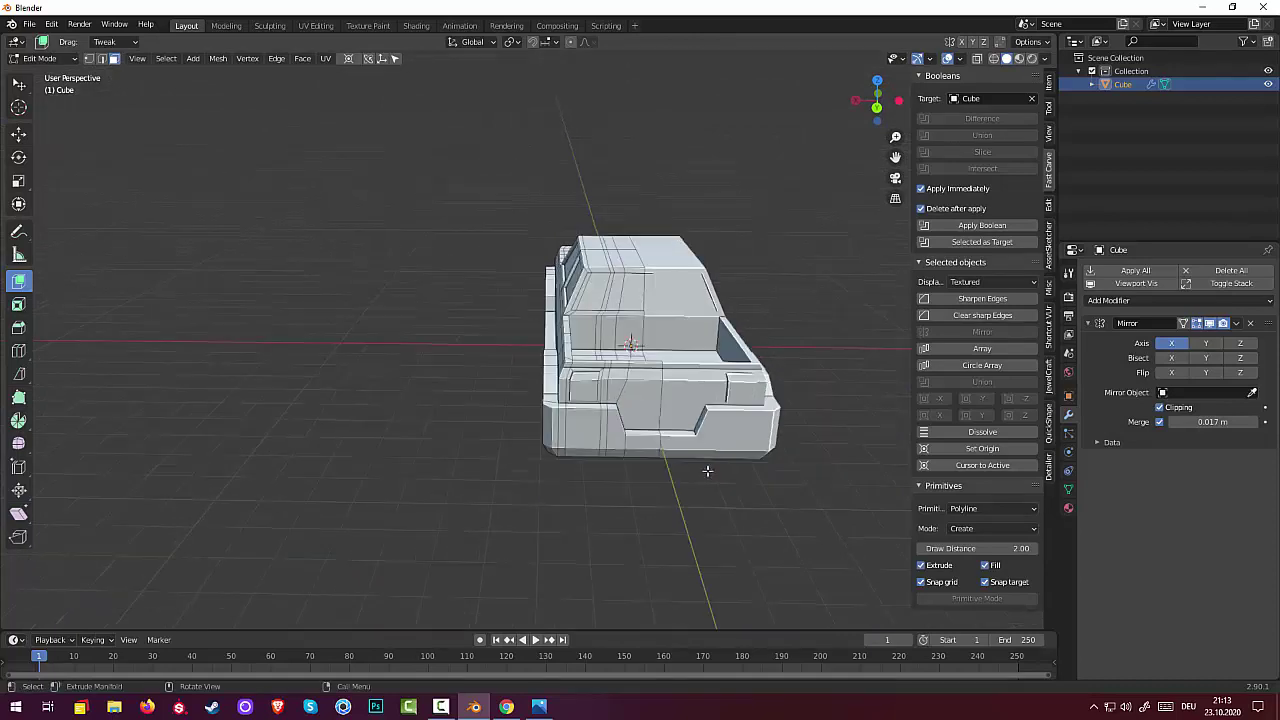
{"action": "middle_click_drag", "start_coordinate": [703, 466], "coordinate": [736, 481]}
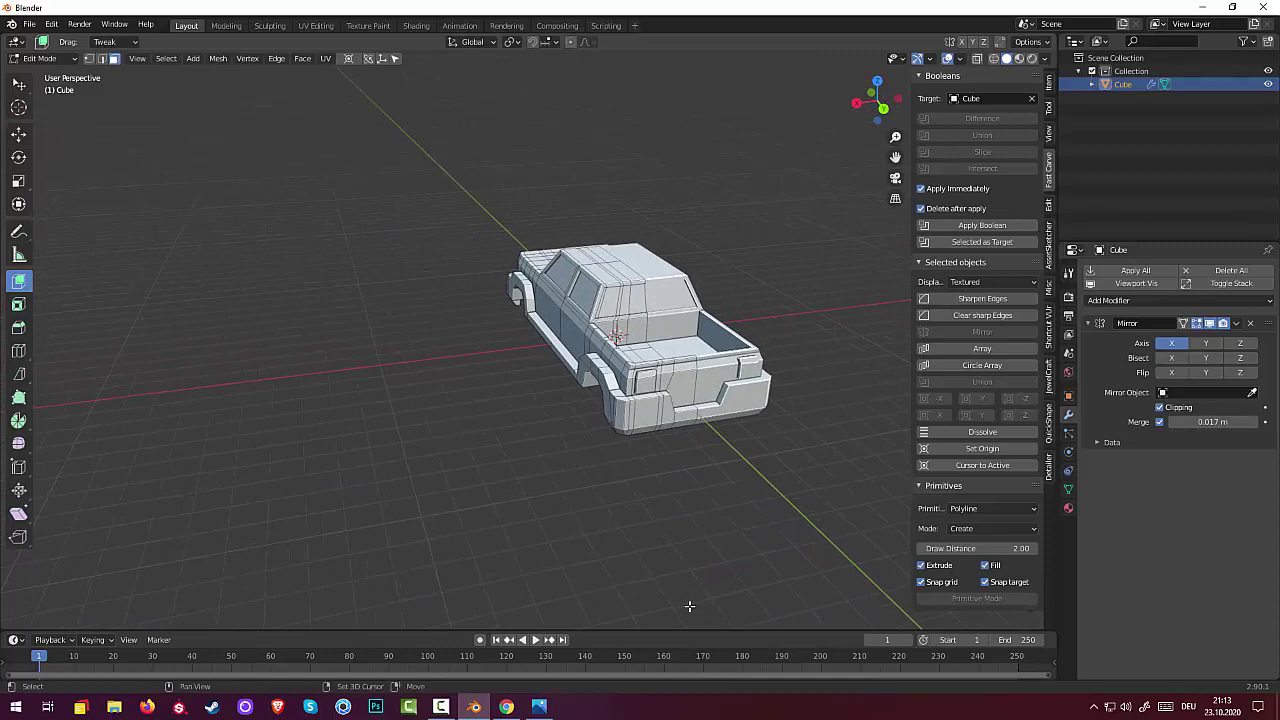
Add a cube and move it 8.67 m along Y beyond the truck's rear.
{"action": "key", "text": "shift+a"}
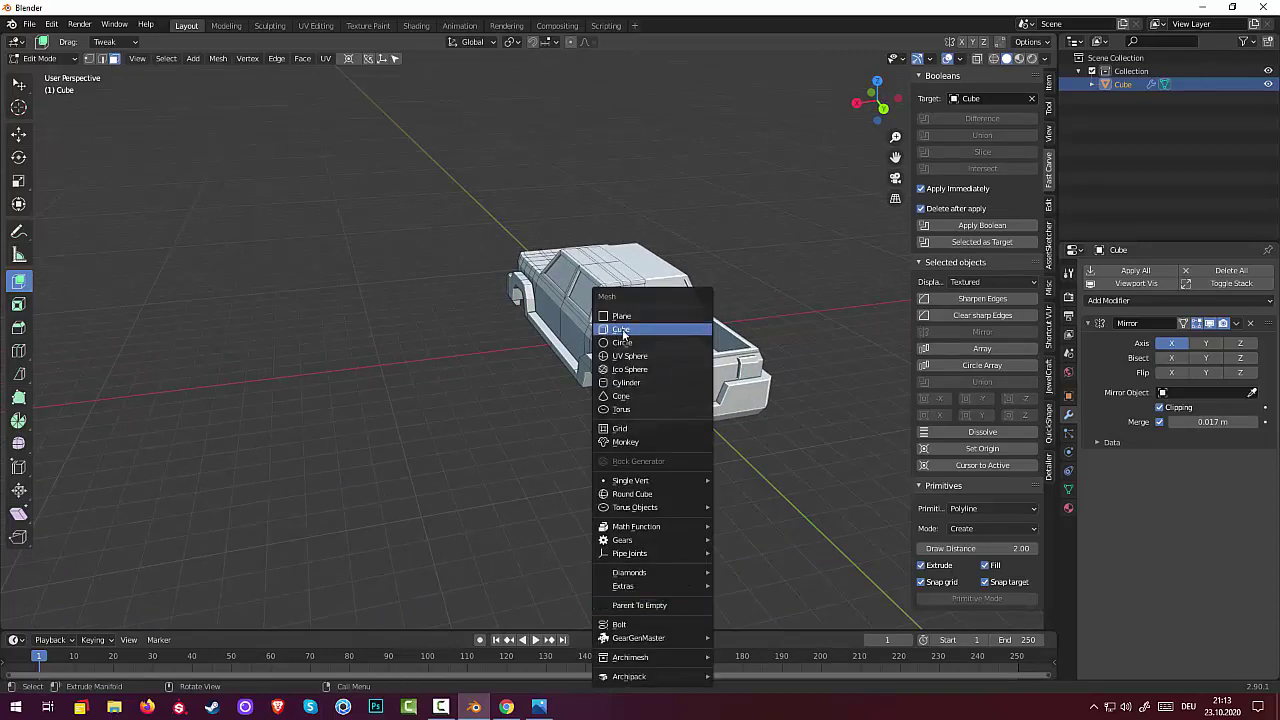
{"action": "left_click", "coordinate": [622, 330]}
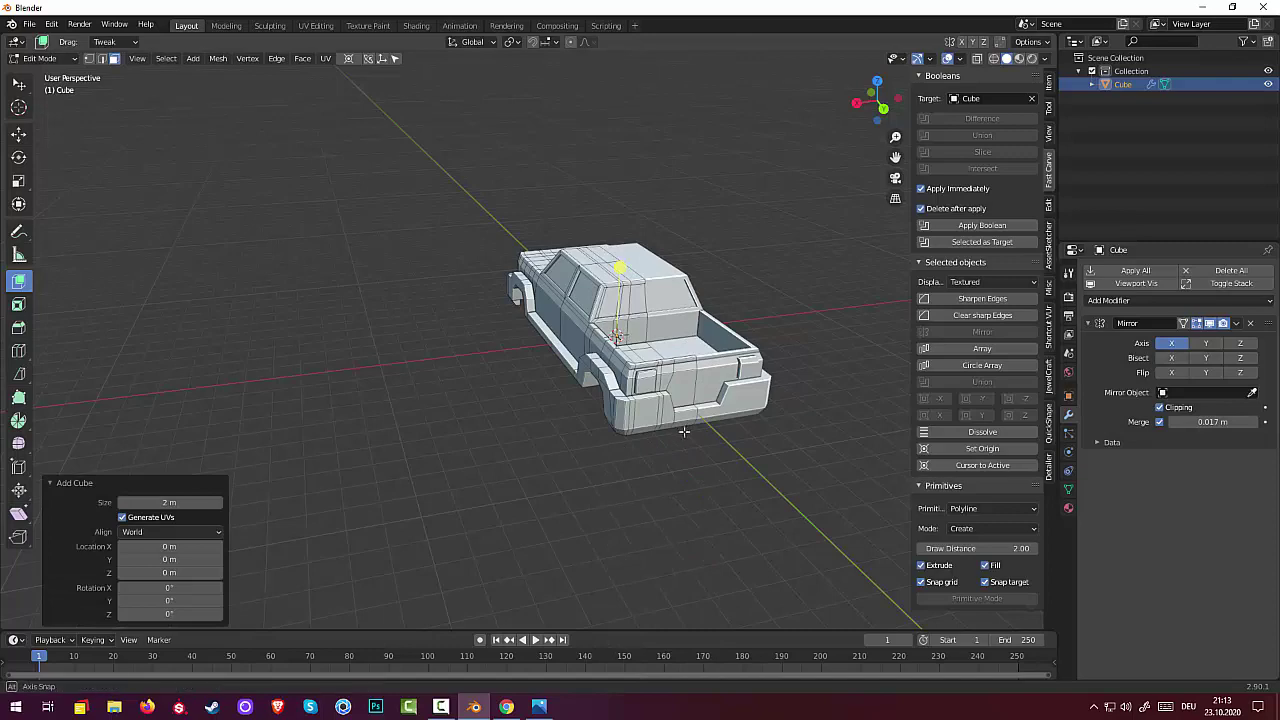
{"action": "middle_click_drag", "start_coordinate": [683, 431], "coordinate": [716, 422]}
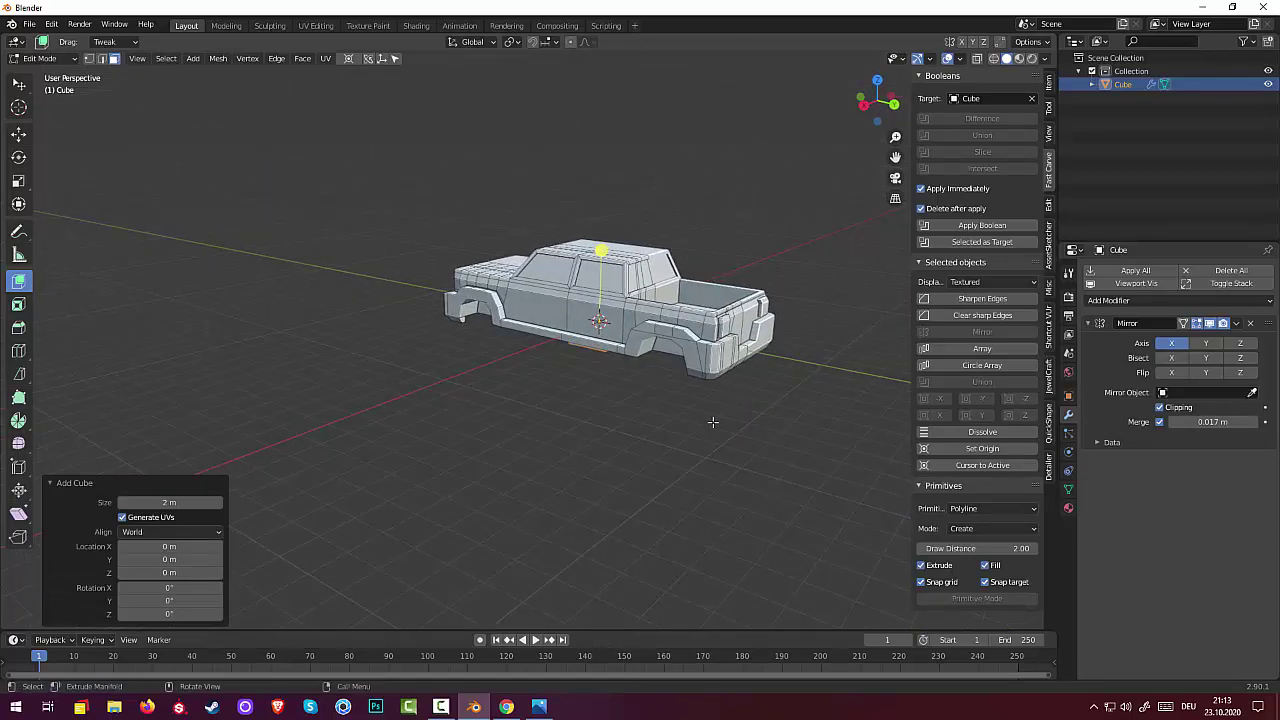
{"action": "key", "text": "g"}
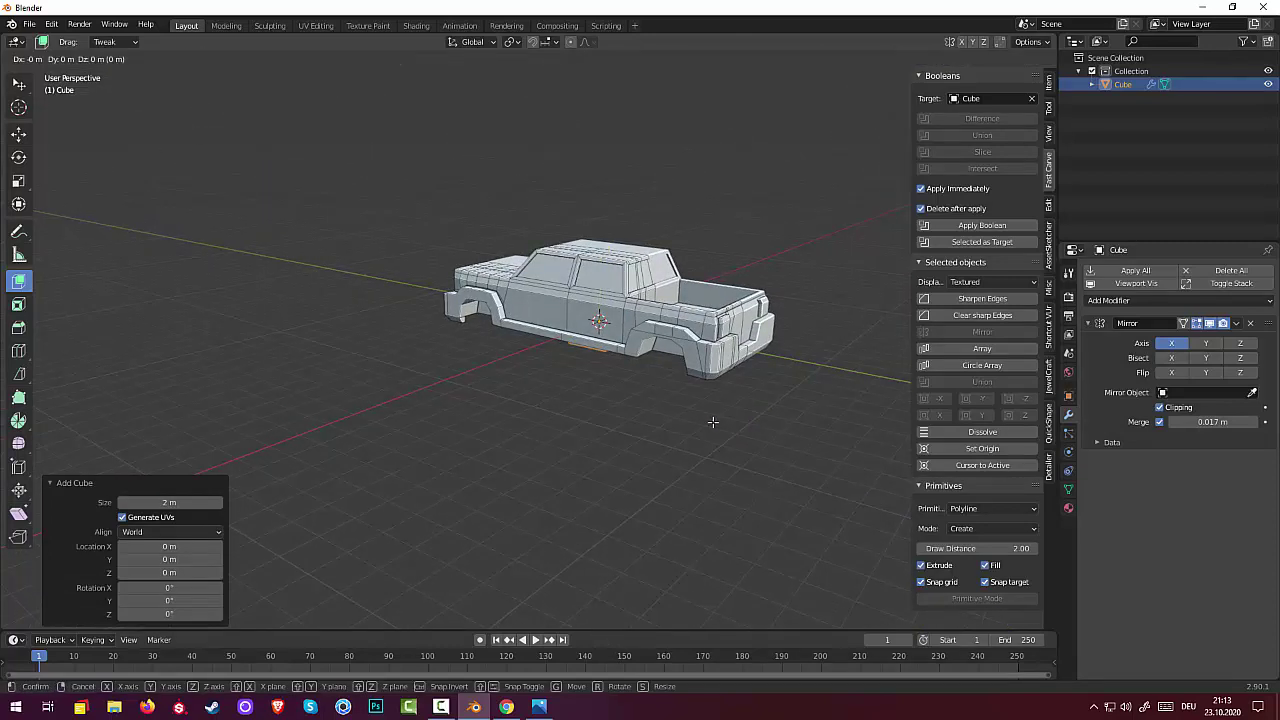
{"action": "key", "text": "y"}
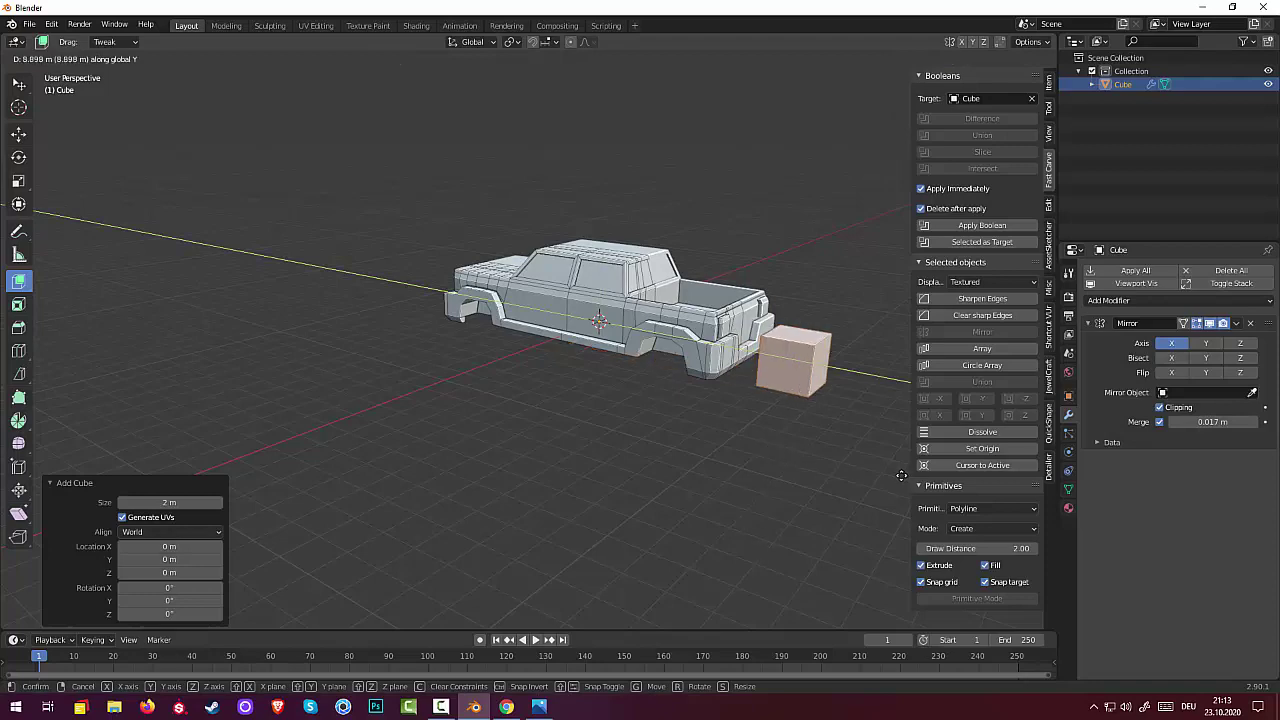
{"action": "left_click", "coordinate": [897, 475]}
{"action": "middle_click_drag", "start_coordinate": [897, 475], "coordinate": [754, 396]}
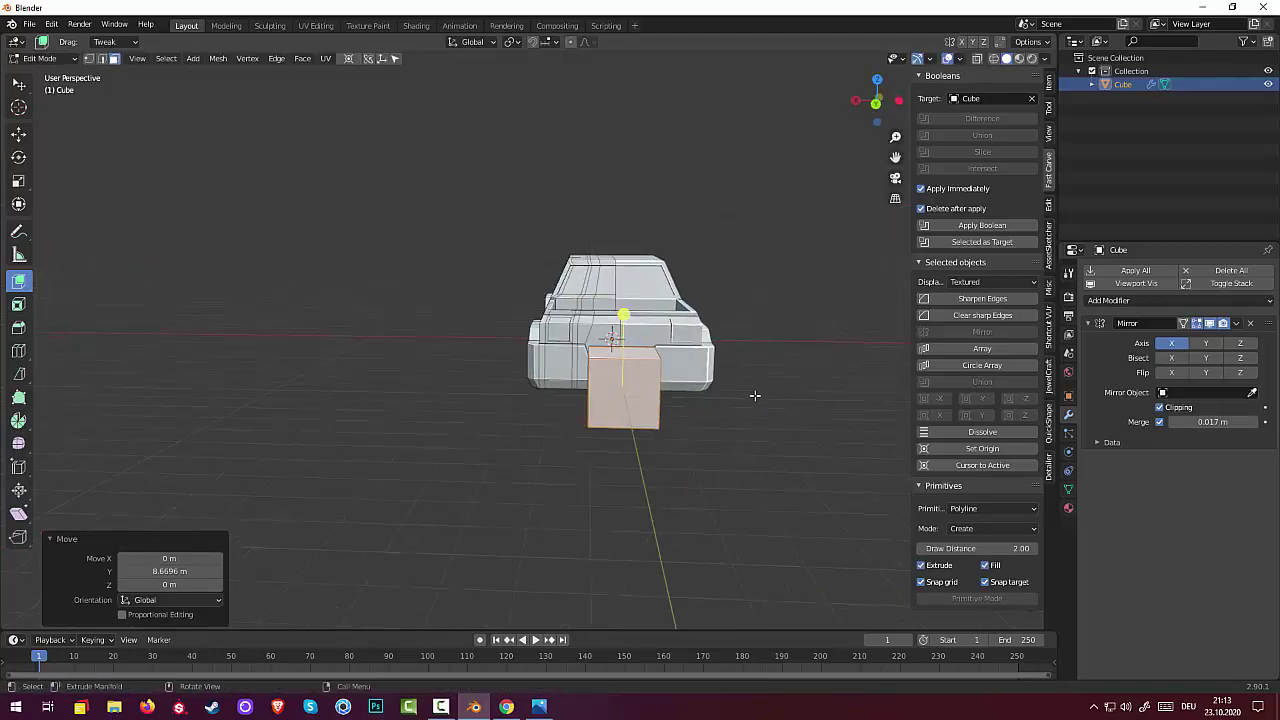
Flatten the cube along Z to 0.121 scale into a thin slab.
{"action": "key", "text": "s"}
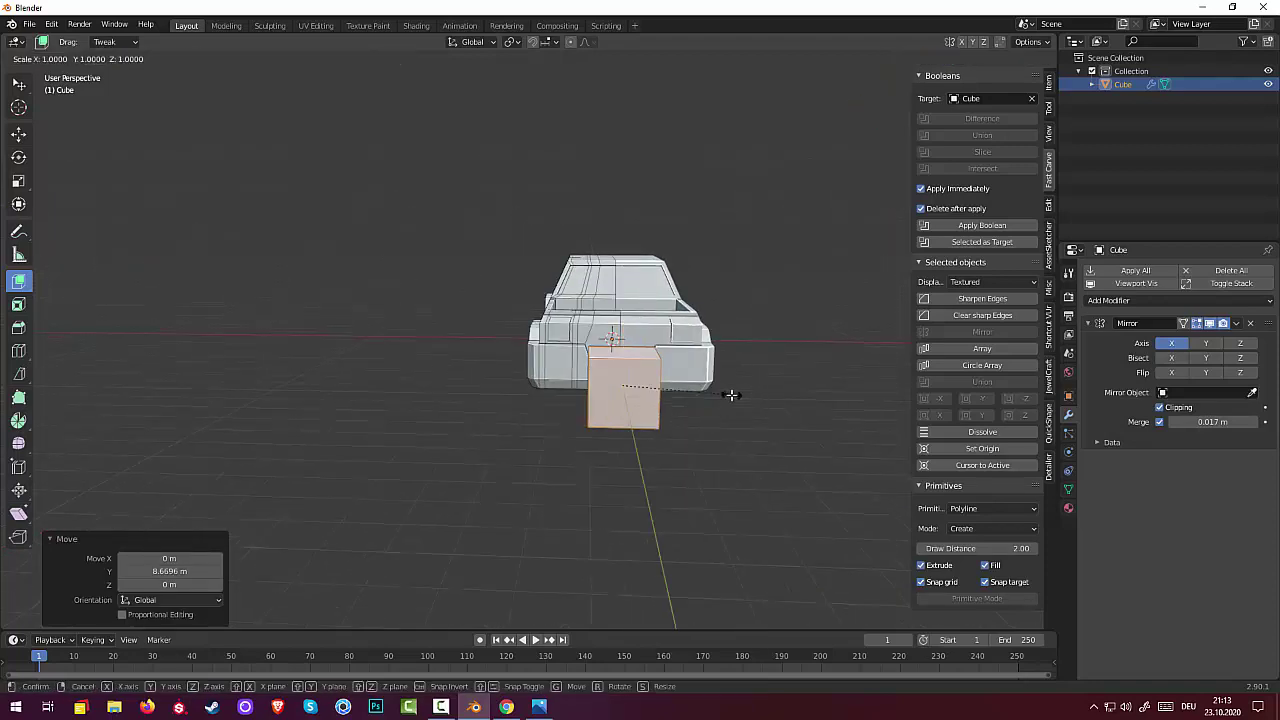
{"action": "key", "text": "z"}
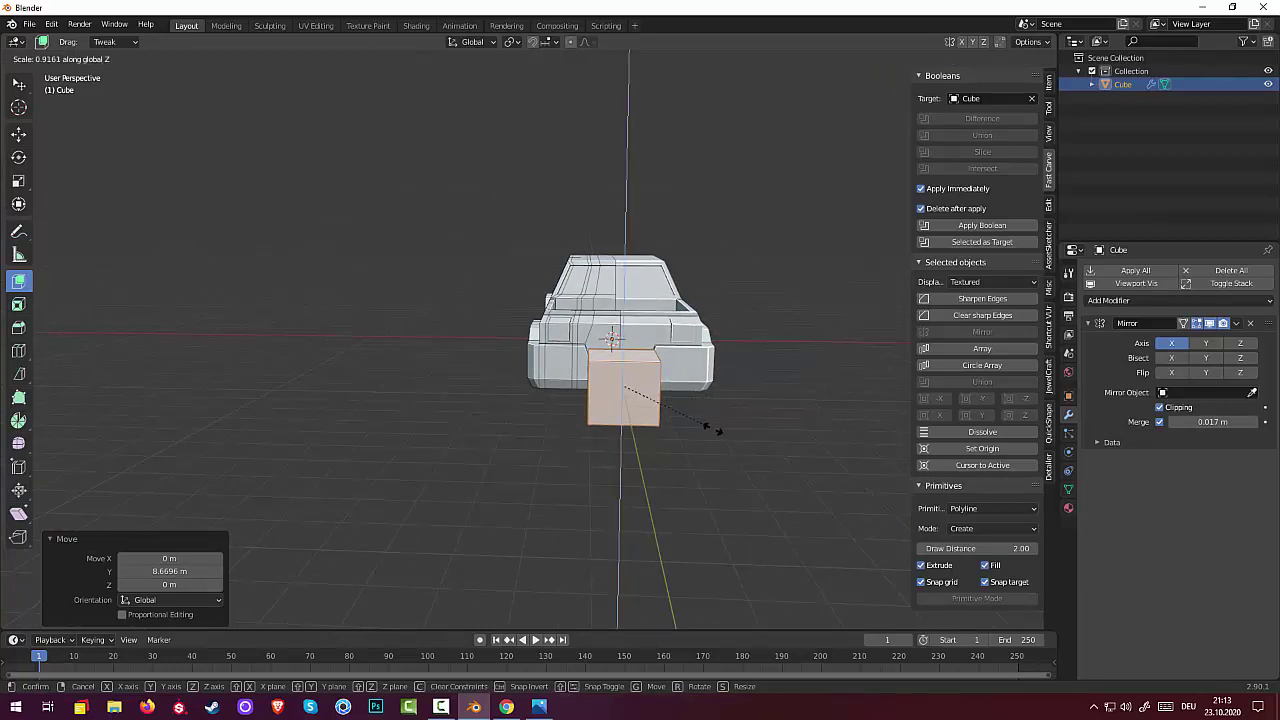
{"action": "left_click", "coordinate": [624, 393]}
{"action": "mouse_move", "coordinate": [680, 407]}
{"action": "middle_mouse_down"}
{"action": "mouse_move", "coordinate": [717, 436]}
{"action": "mouse_move", "coordinate": [731, 420]}
{"action": "middle_mouse_up"}
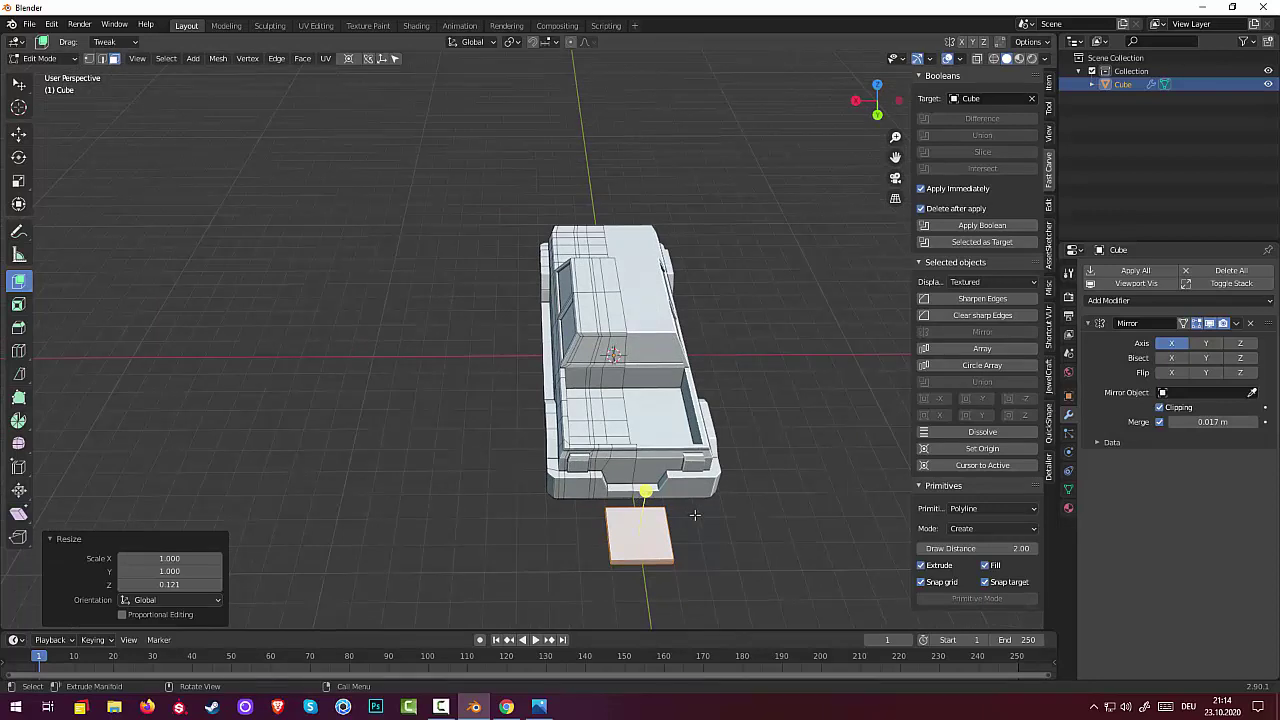
Scale the slab along Z, Y and X into a thin, slightly narrower upright plate.
{"action": "key", "text": "s"}
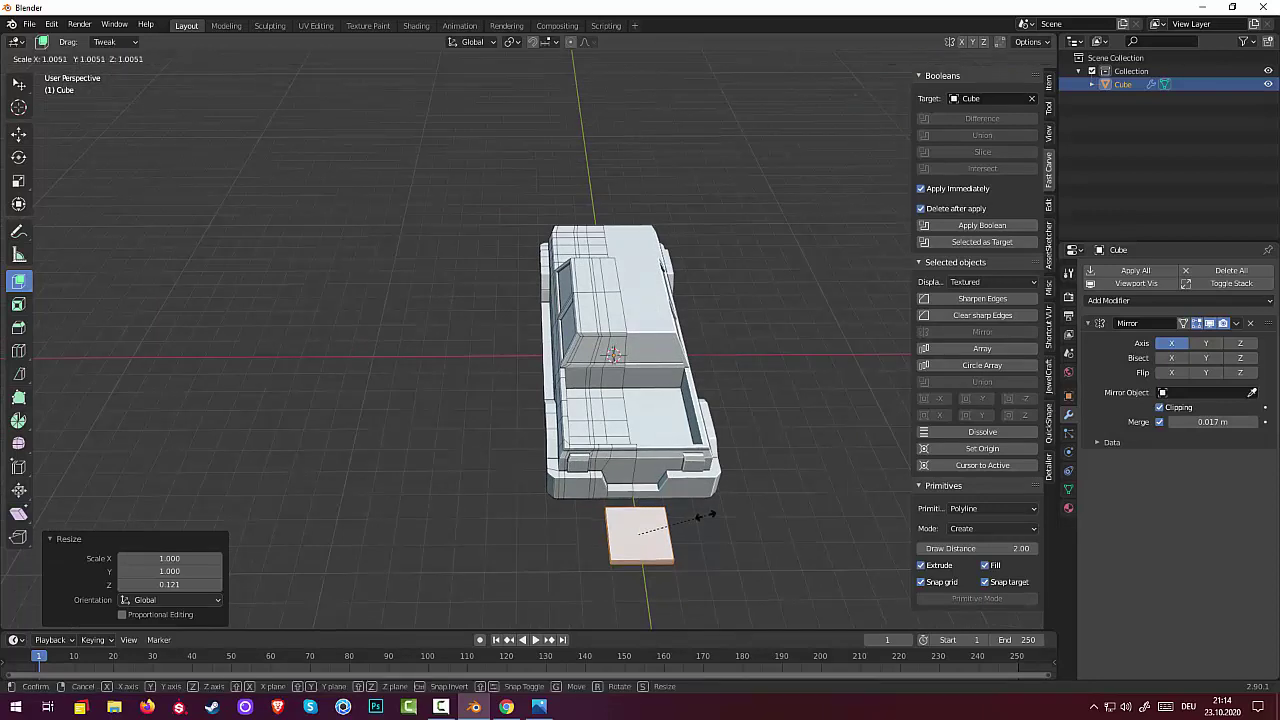
{"action": "key", "text": "z"}
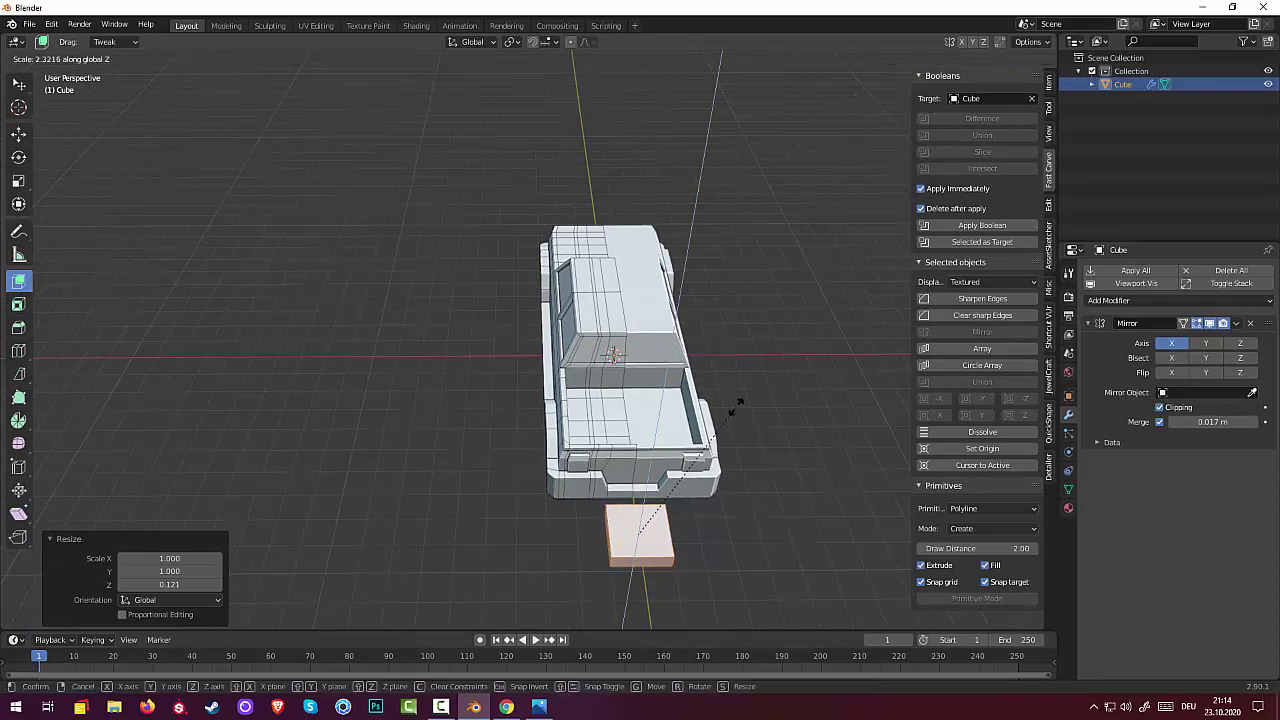
{"action": "left_click", "coordinate": [737, 406]}
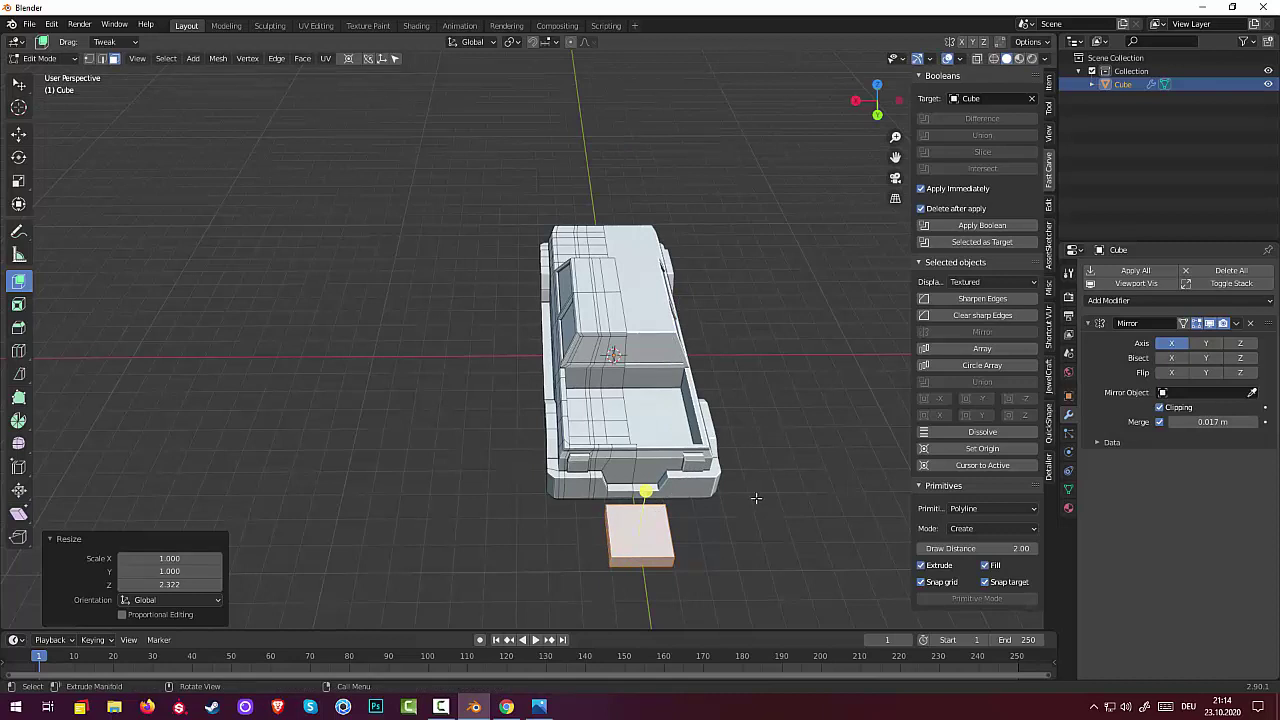
{"action": "key", "text": "s"}
{"action": "key", "text": "y"}
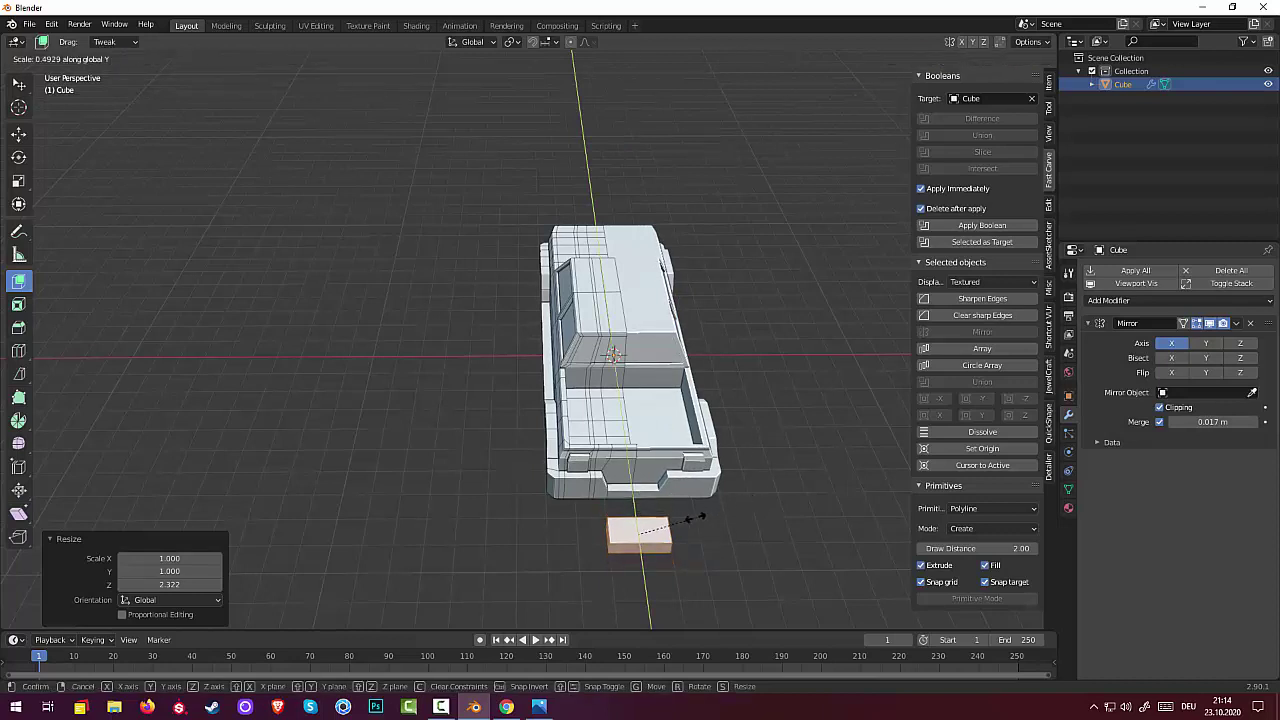
{"action": "left_click", "coordinate": [645, 529]}
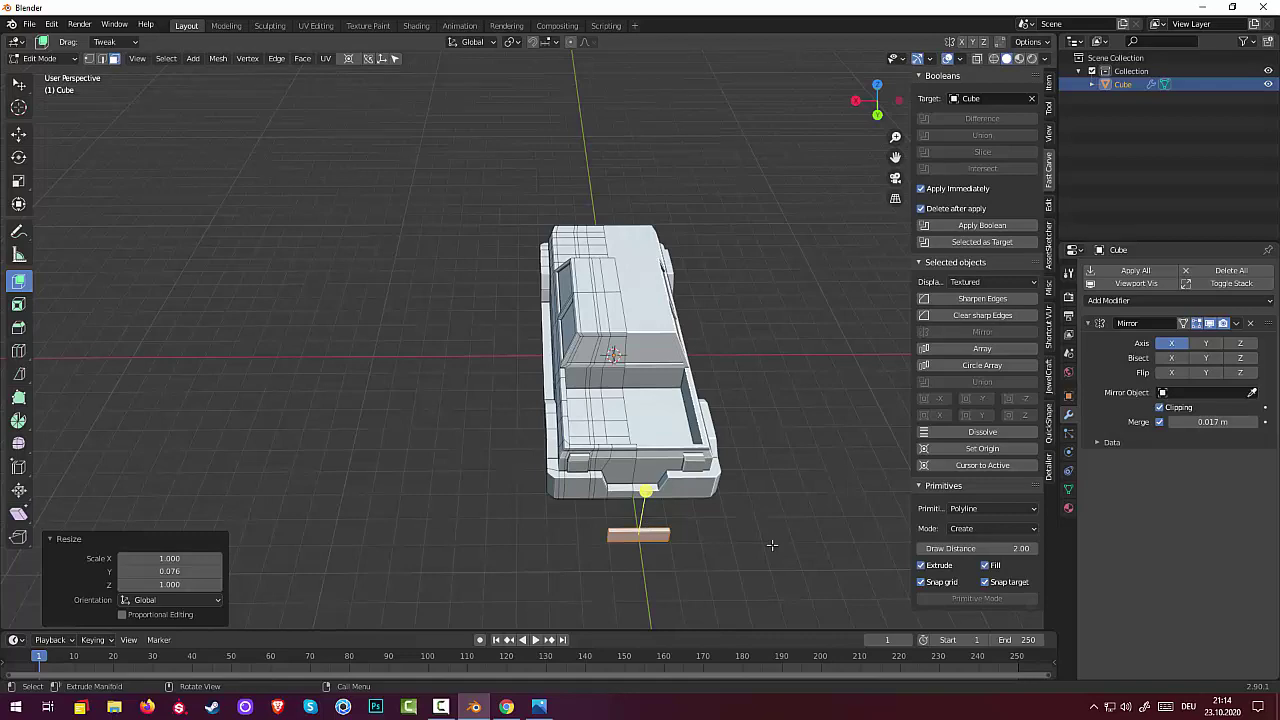
{"action": "key", "text": "s"}
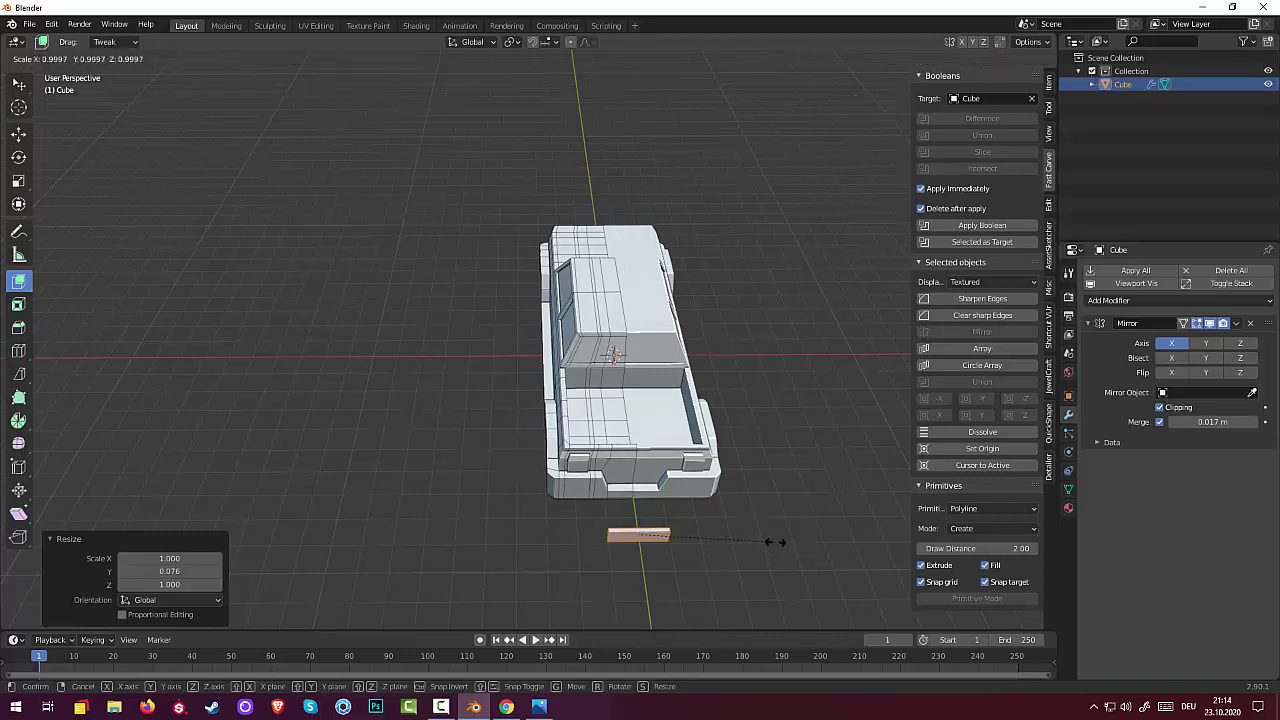
{"action": "key", "text": "x"}
{"action": "left_click", "coordinate": [775, 497]}
{"action": "middle_click_drag", "start_coordinate": [775, 497], "coordinate": [370, 400]}
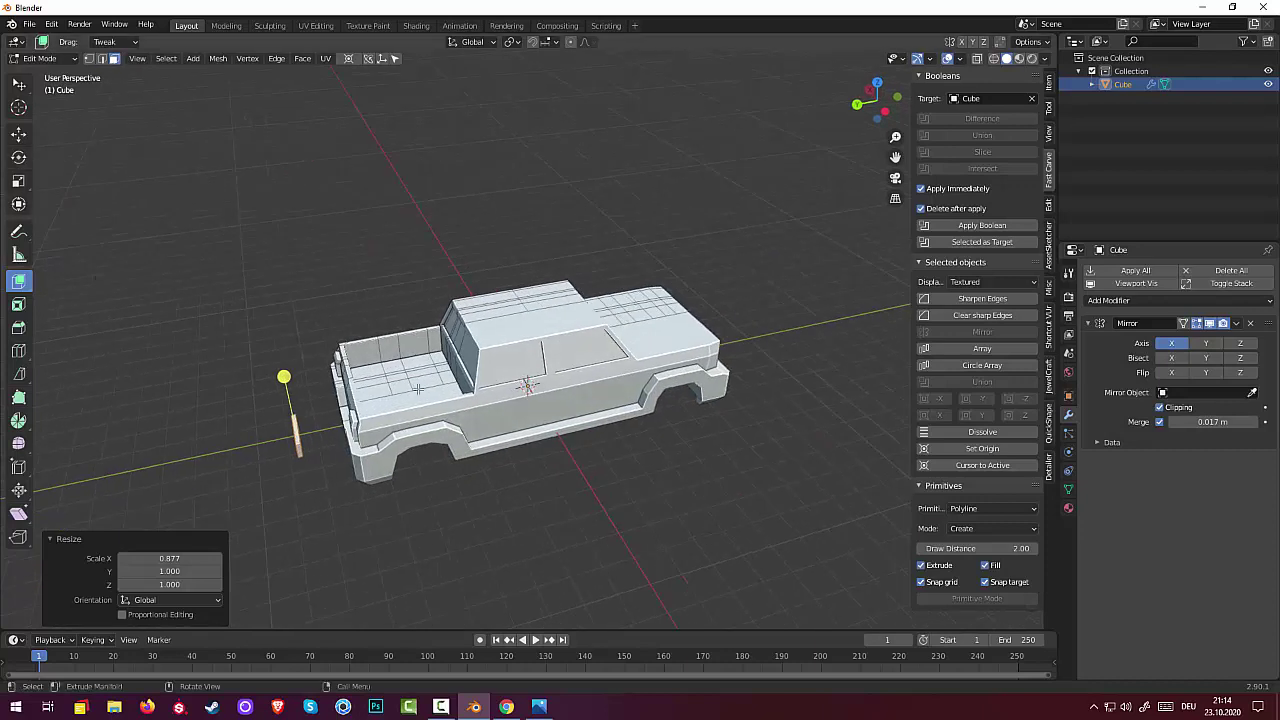
Move the plate along Y up against the truck's rear.
{"action": "left_click", "coordinate": [25, 93]}
{"action": "key", "text": "g"}
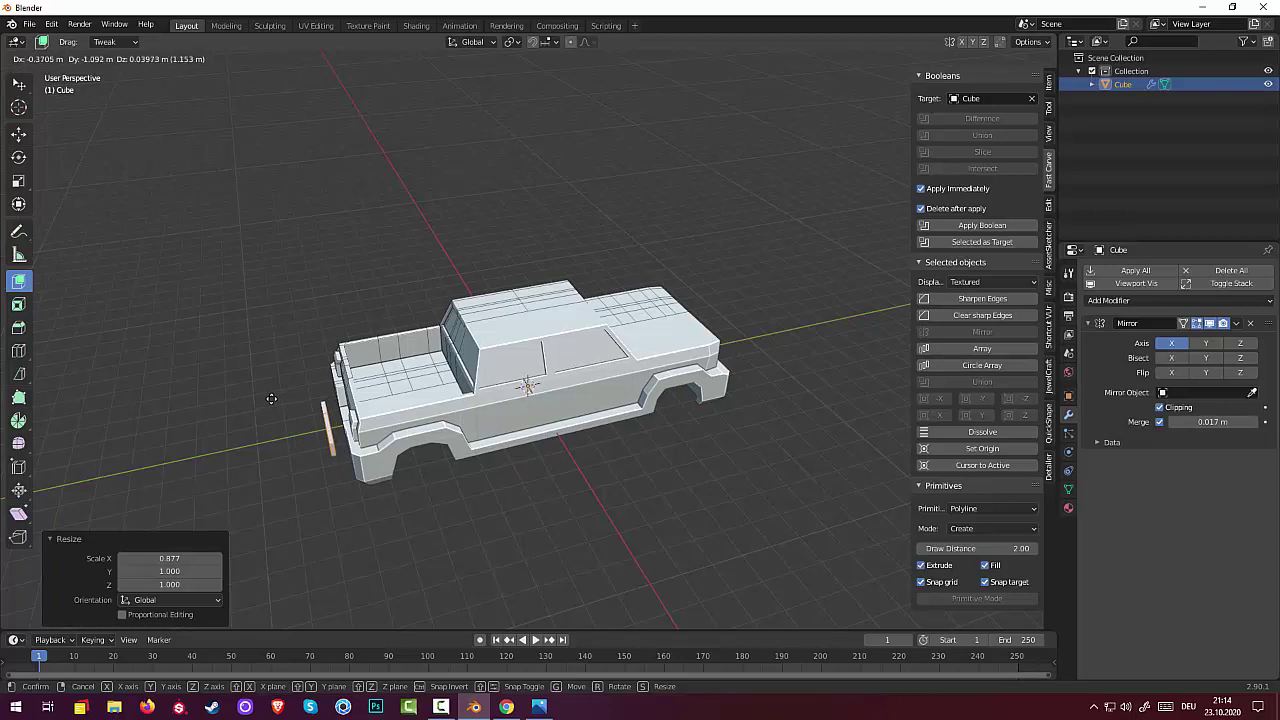
{"action": "left_click", "coordinate": [271, 399]}
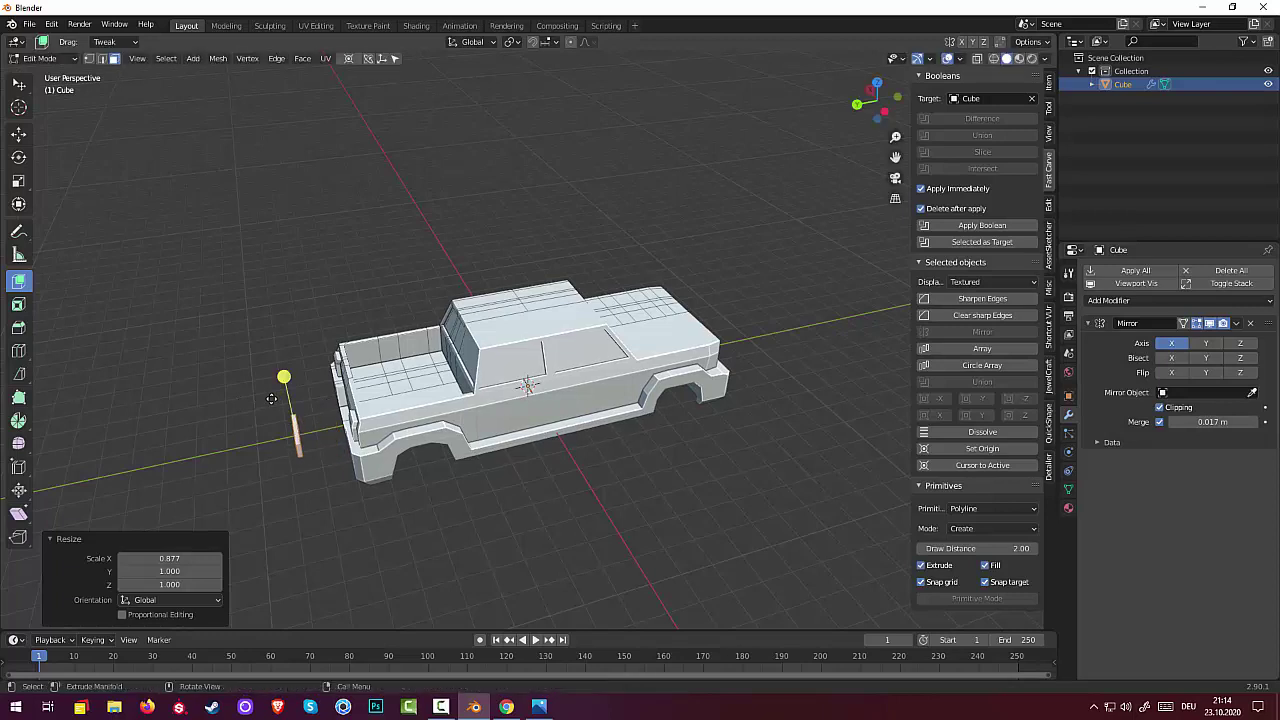
{"action": "key", "text": "g"}
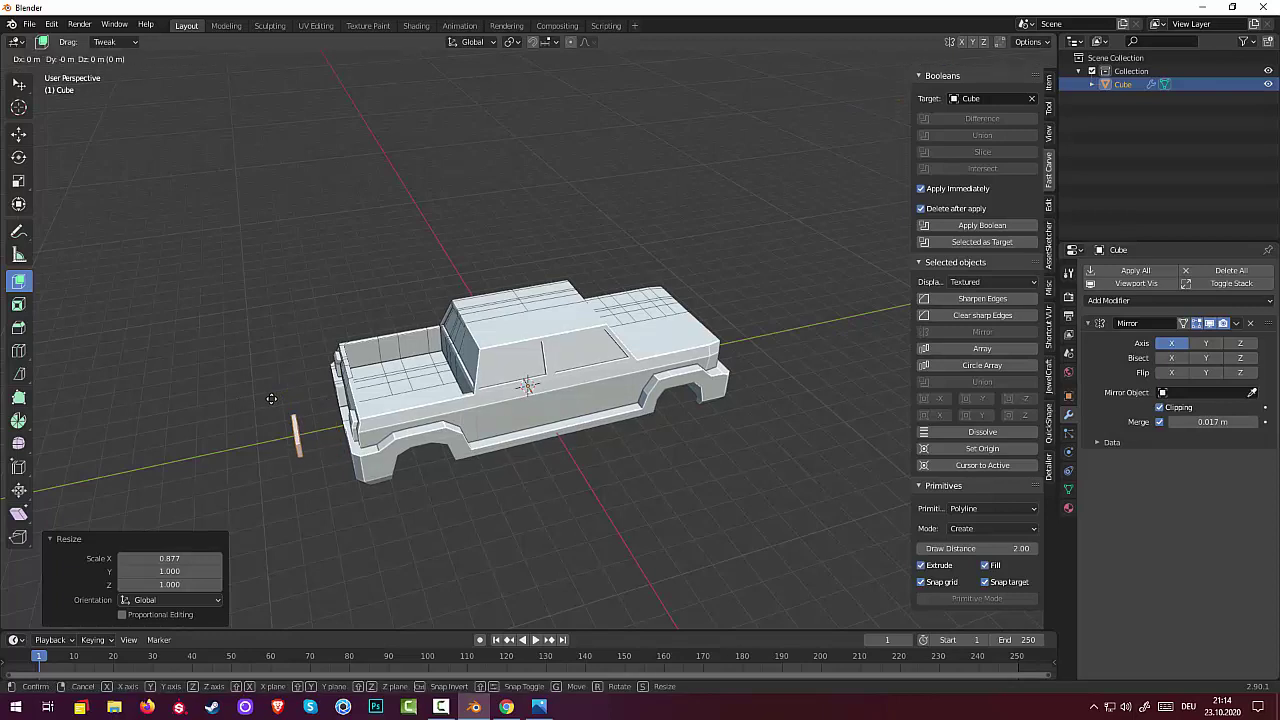
{"action": "key", "text": "y"}
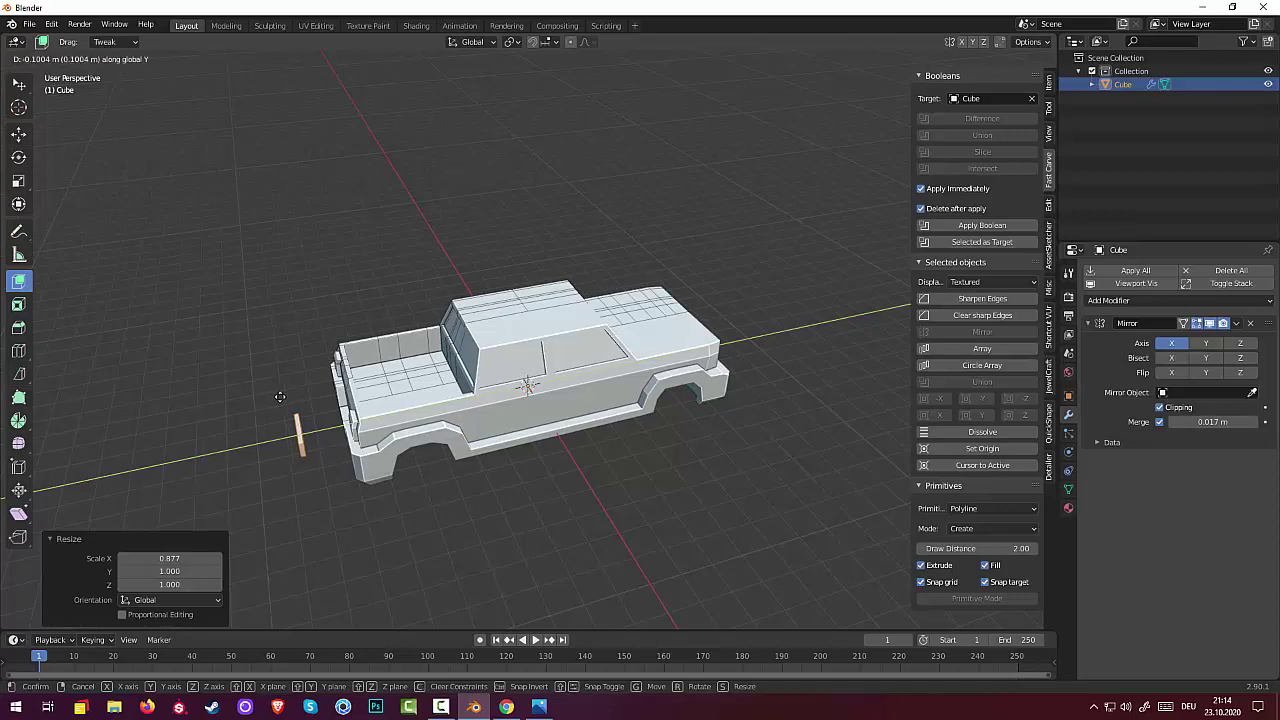
{"action": "left_click", "coordinate": [327, 384]}
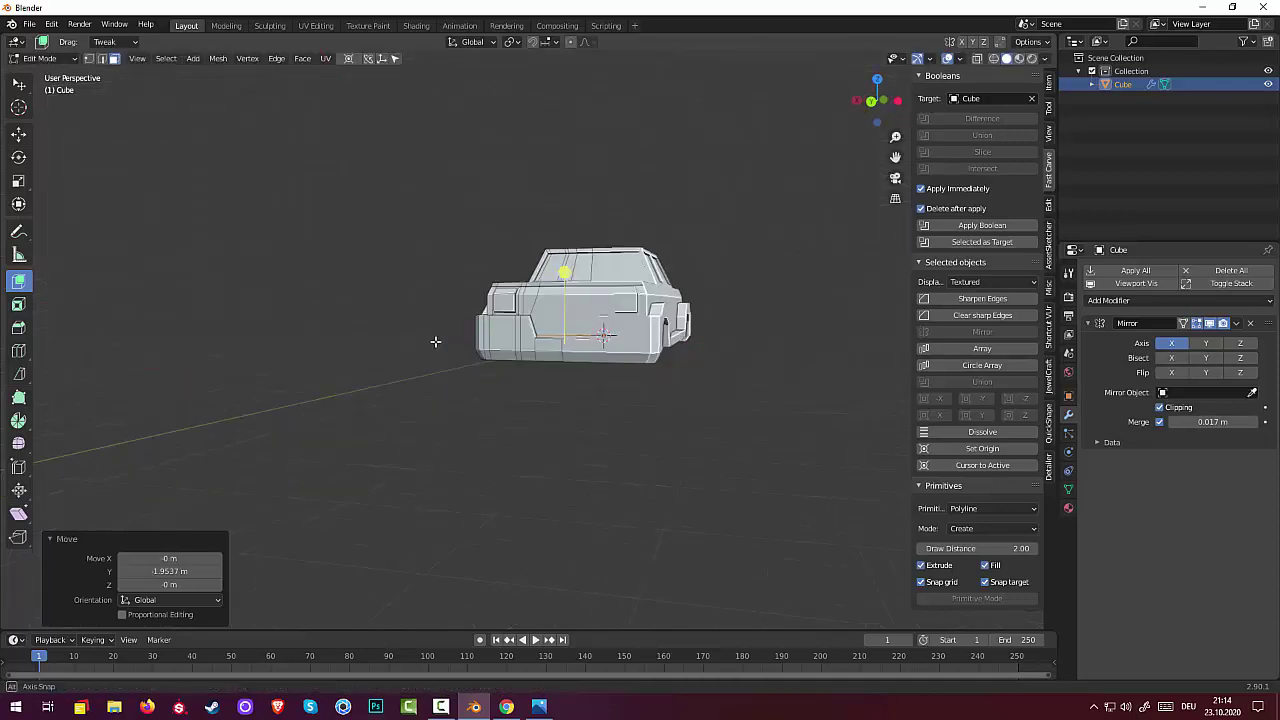
{"action": "middle_click_drag", "start_coordinate": [343, 357], "coordinate": [508, 325]}
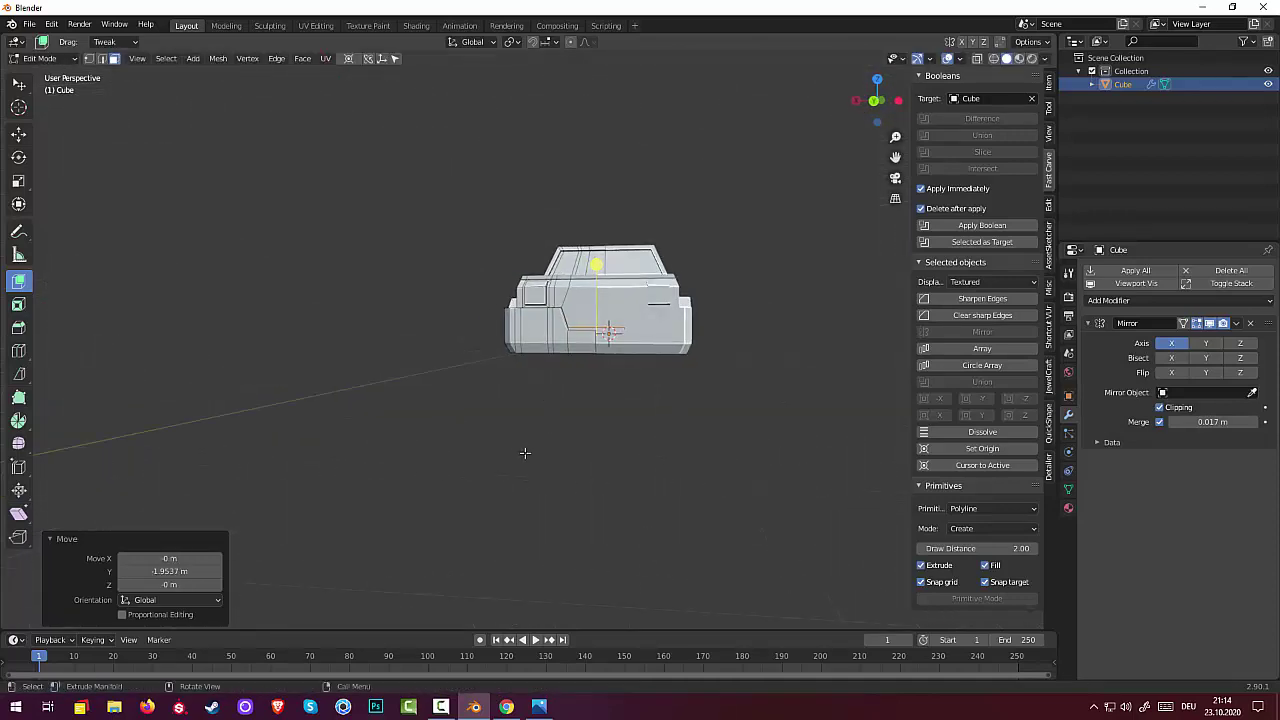
Raise the plate along Z to bumper height on the truck's back.
{"action": "key", "text": "ctrl+x"}
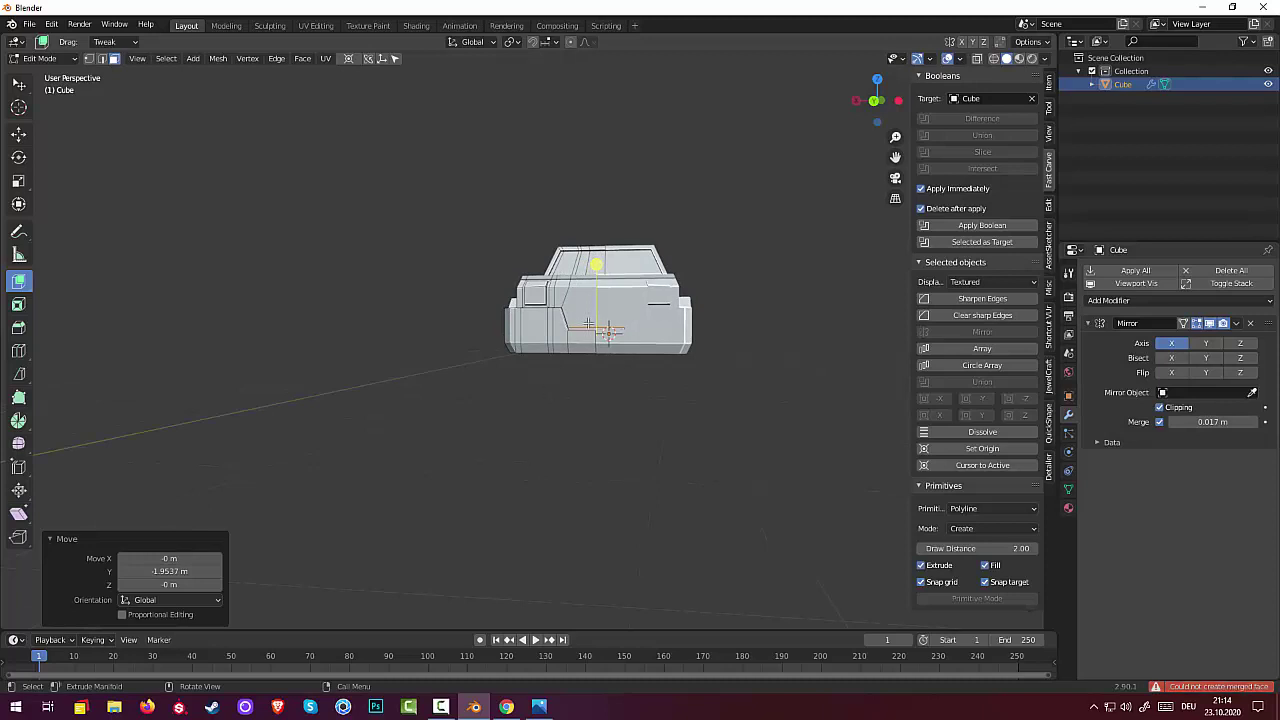
{"action": "key", "text": "g"}
{"action": "key", "text": "z"}
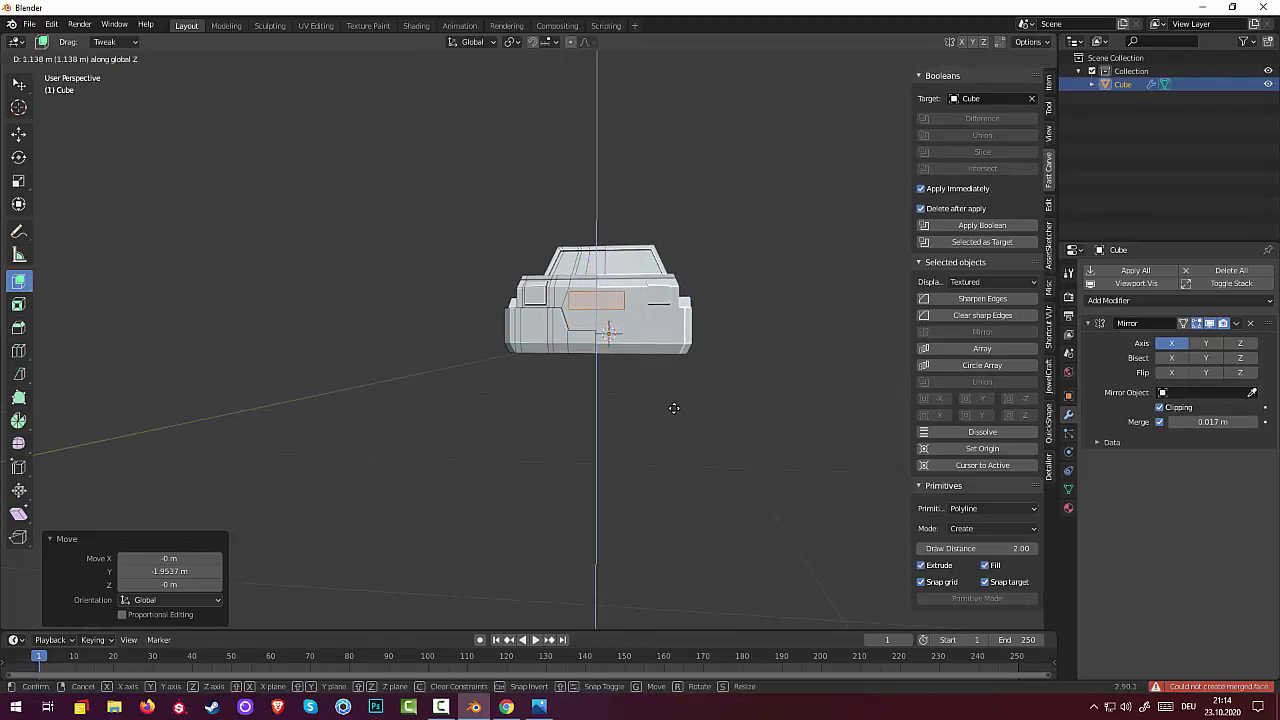
{"action": "left_click", "coordinate": [677, 422]}
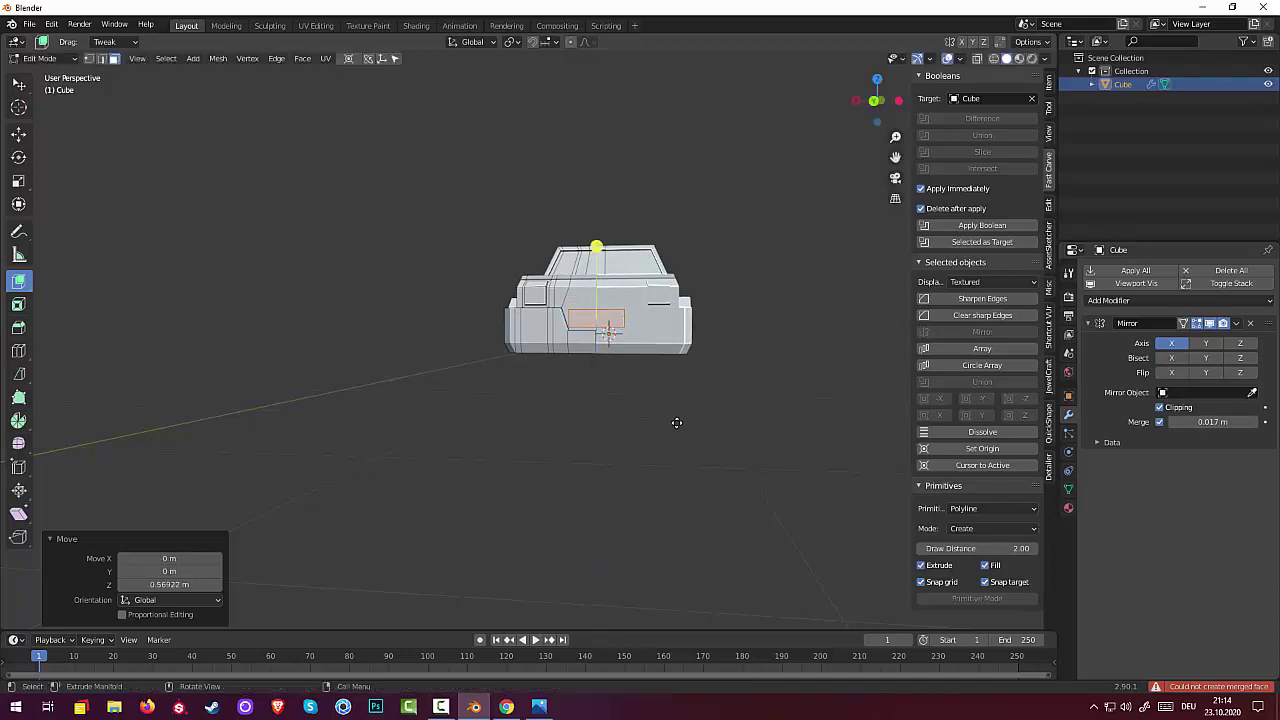
{"action": "middle_click_drag", "start_coordinate": [686, 409], "coordinate": [698, 428]}
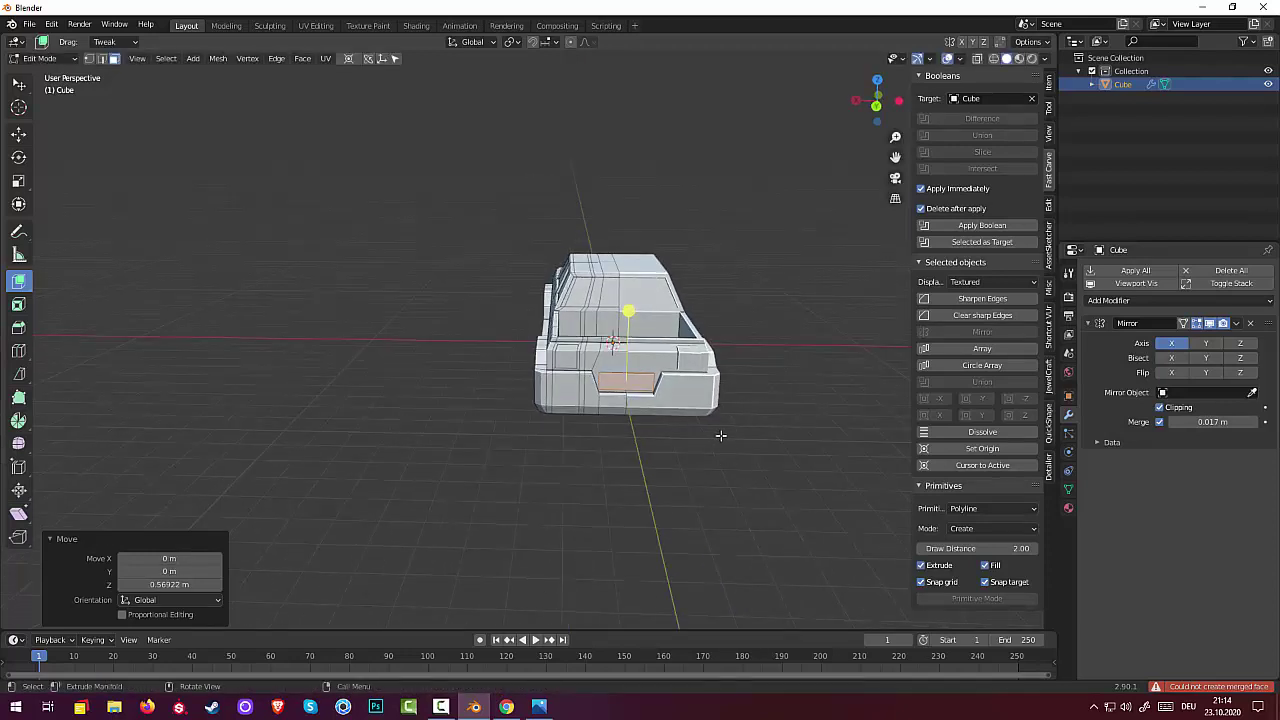
{"action": "key", "text": "s"}
{"action": "key", "text": "x"}
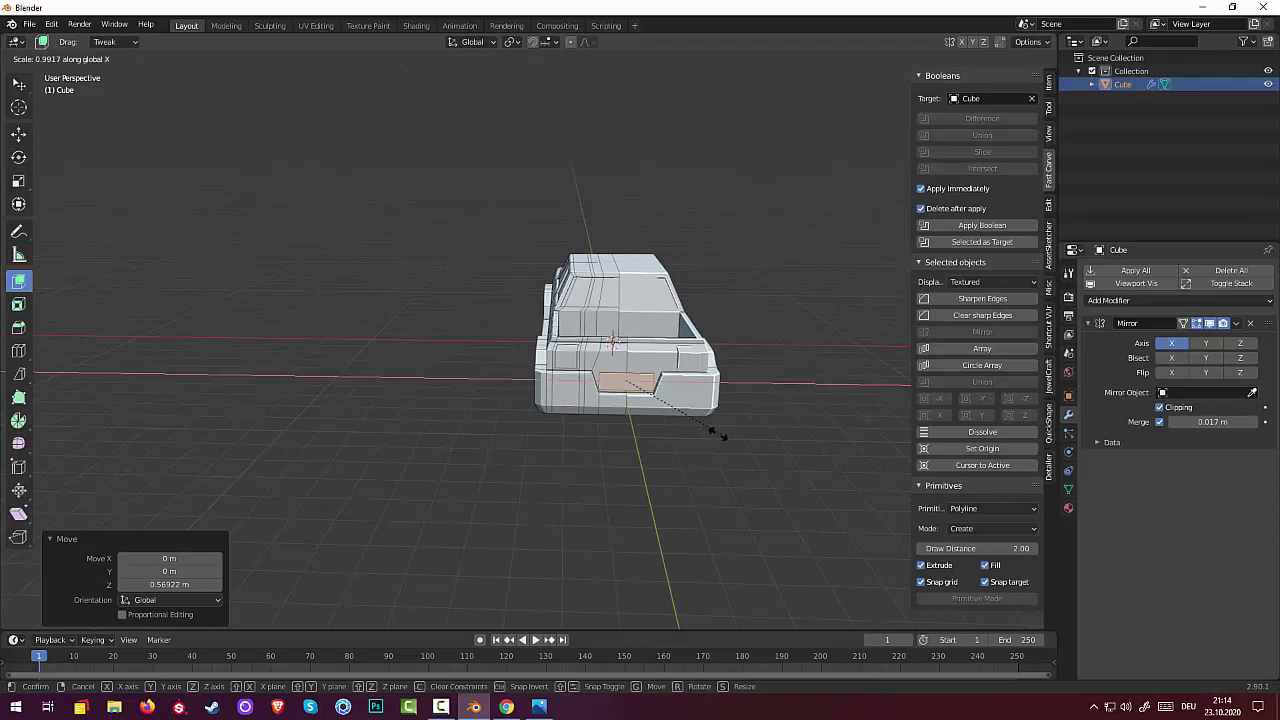
{"action": "key", "text": "Escape"}
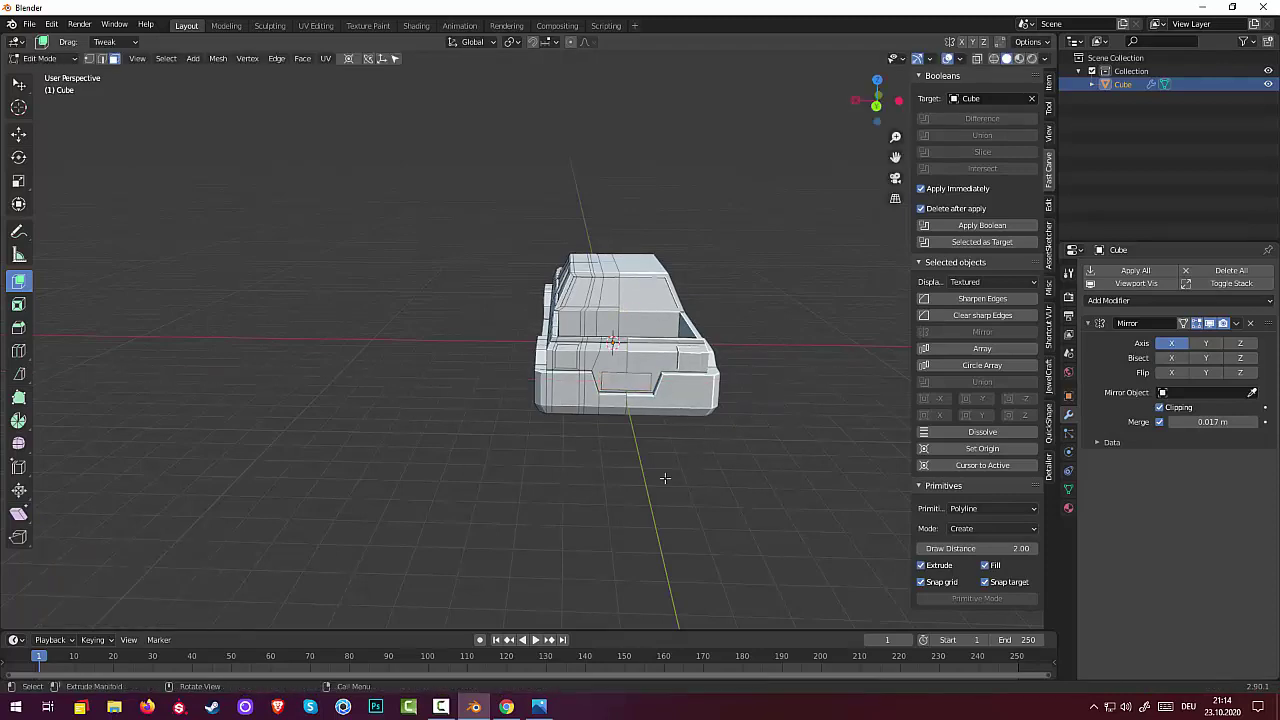
{"action": "mouse_move", "coordinate": [687, 468]}
{"action": "middle_mouse_down"}
{"action": "mouse_move", "coordinate": [829, 477]}
{"action": "mouse_move", "coordinate": [915, 452]}
{"action": "mouse_move", "coordinate": [826, 486]}
{"action": "mouse_move", "coordinate": [814, 543]}
{"action": "mouse_move", "coordinate": [891, 447]}
{"action": "mouse_move", "coordinate": [829, 457]}
{"action": "middle_mouse_up"}
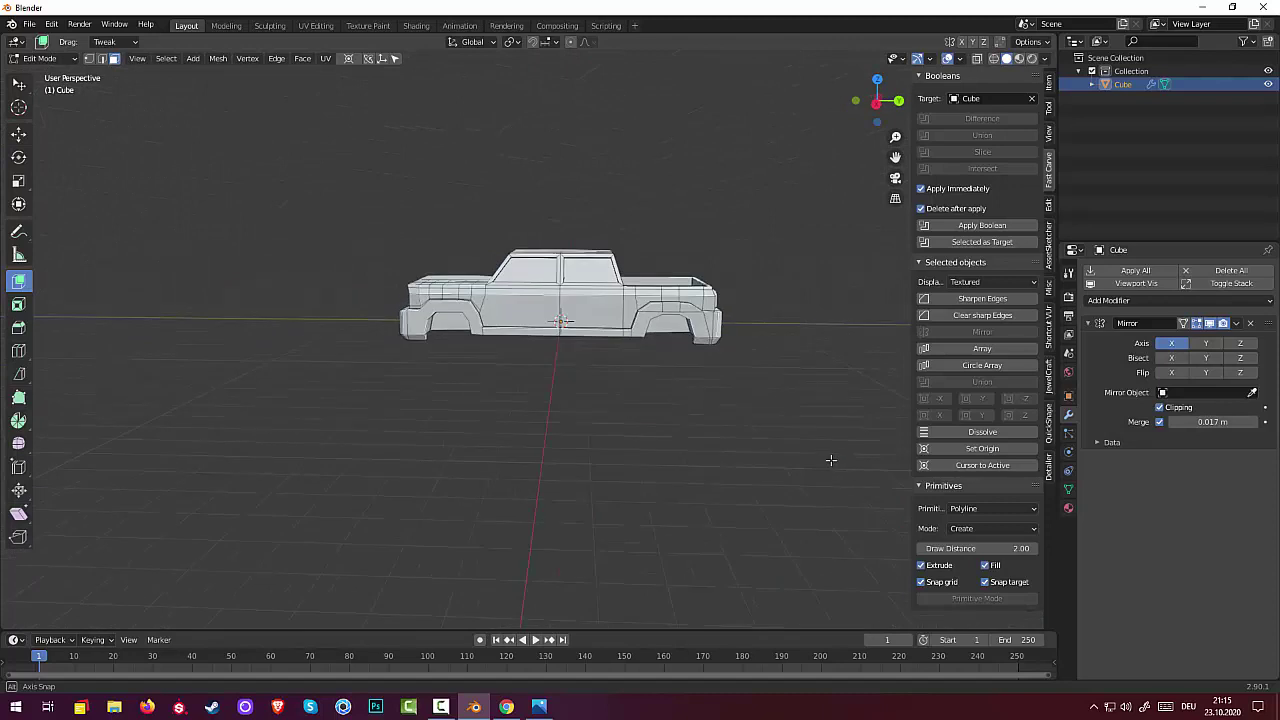
{"action": "middle_click_drag", "start_coordinate": [732, 460], "coordinate": [743, 451]}
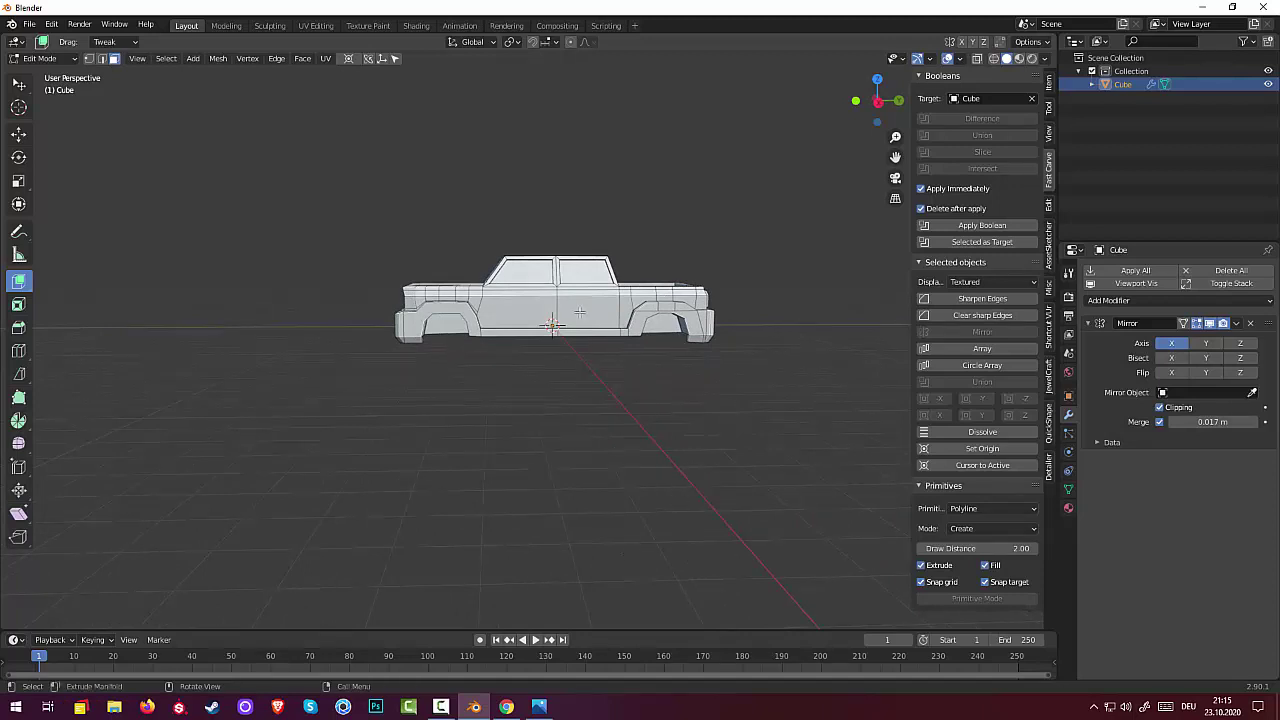
{"action": "mouse_move", "coordinate": [750, 427]}
{"action": "middle_mouse_down"}
{"action": "mouse_move", "coordinate": [797, 423]}
{"action": "mouse_move", "coordinate": [763, 443]}
{"action": "mouse_move", "coordinate": [680, 417]}
{"action": "mouse_move", "coordinate": [659, 450]}
{"action": "mouse_move", "coordinate": [711, 437]}
{"action": "mouse_move", "coordinate": [715, 343]}
{"action": "middle_mouse_up"}
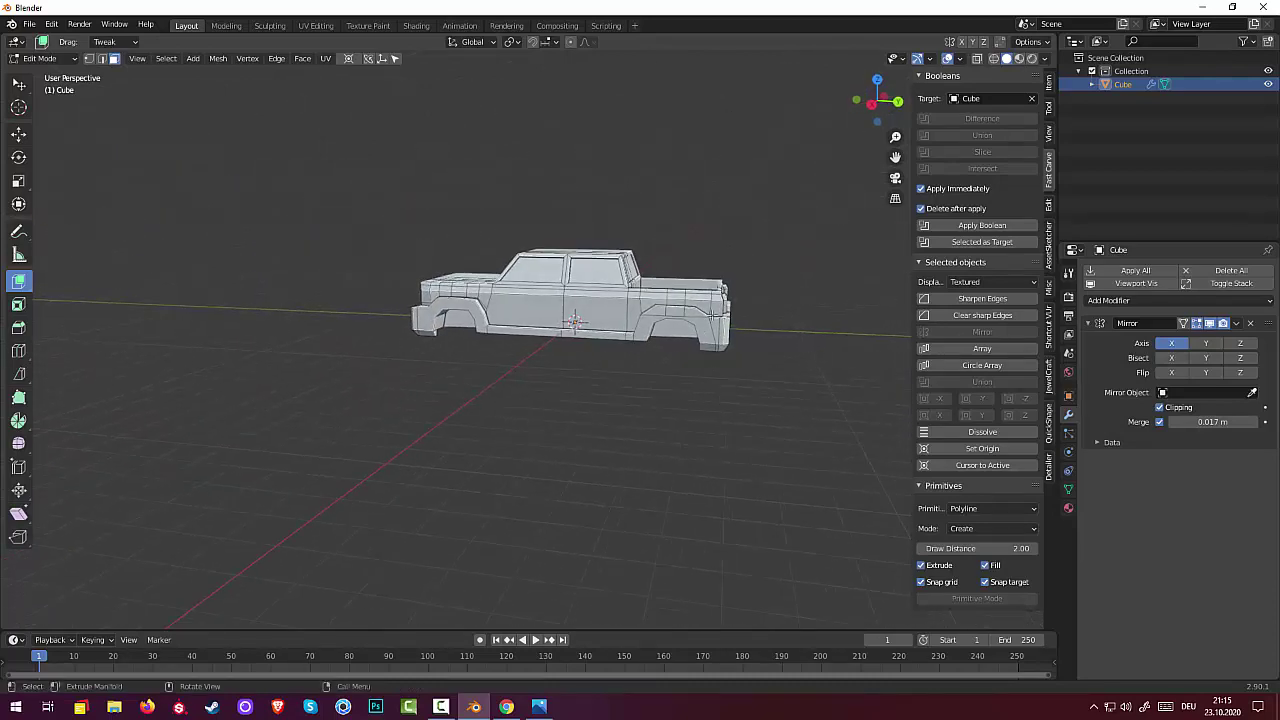
{"action": "mouse_move", "coordinate": [701, 410]}
{"action": "middle_mouse_down"}
{"action": "mouse_move", "coordinate": [723, 383]}
{"action": "mouse_move", "coordinate": [717, 407]}
{"action": "mouse_move", "coordinate": [689, 409]}
{"action": "mouse_move", "coordinate": [716, 410]}
{"action": "middle_mouse_up"}
{"action": "key", "text": "shift"}
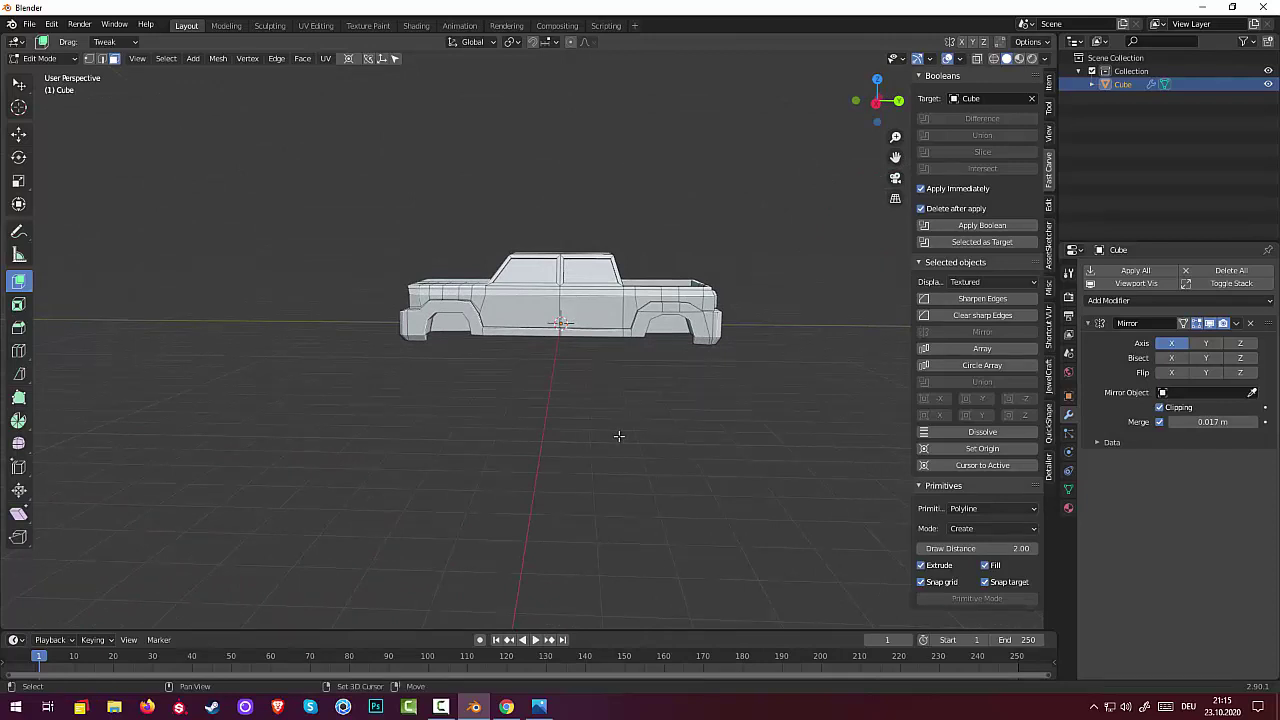
{"action": "key", "text": "shift+s"}
{"action": "left_click", "coordinate": [803, 289]}
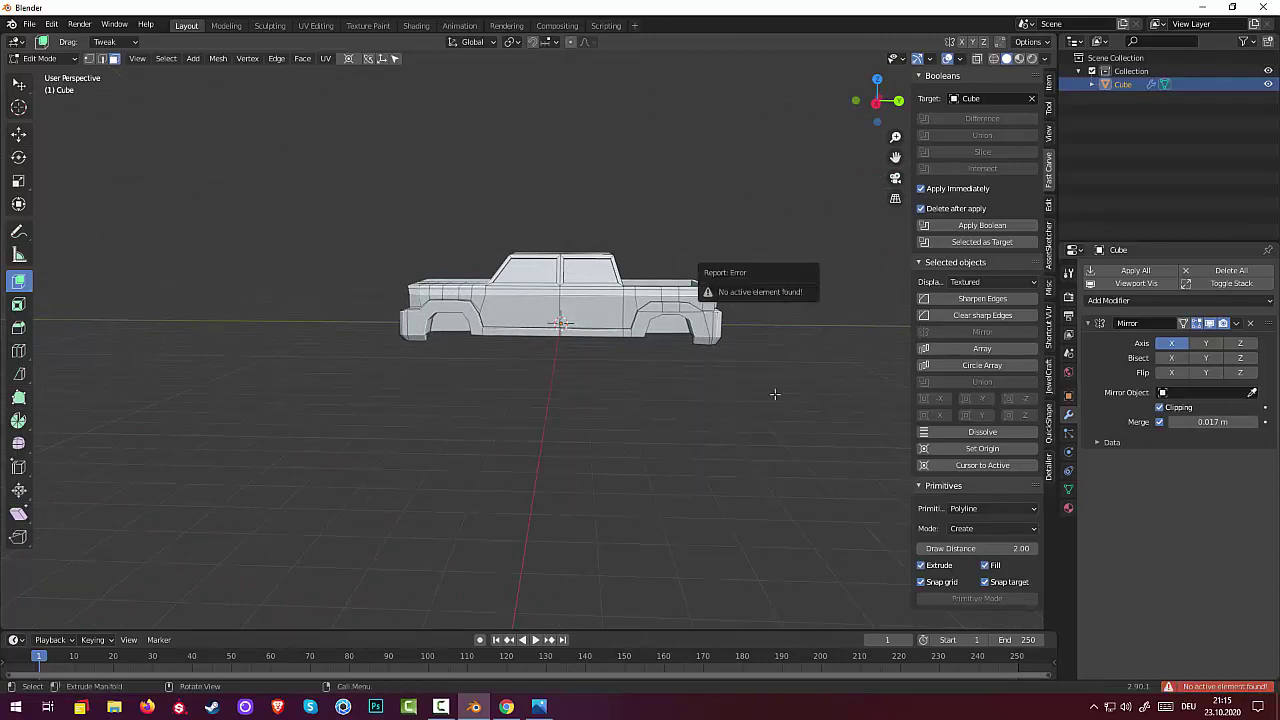
{"action": "key", "text": "shift+a"}
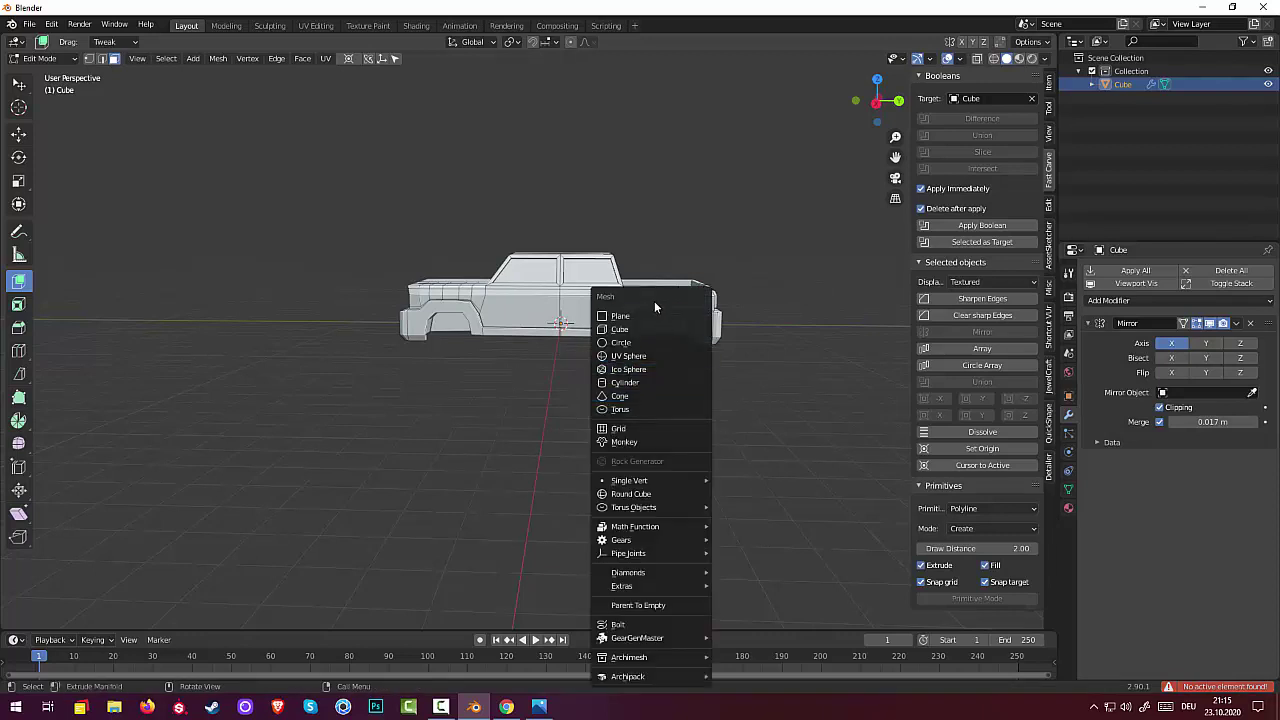
Add a cylinder rotated 90° on Y at X 4.08 m, depth 0.83 m, radius 0.92 m.
{"action": "left_click", "coordinate": [643, 382]}
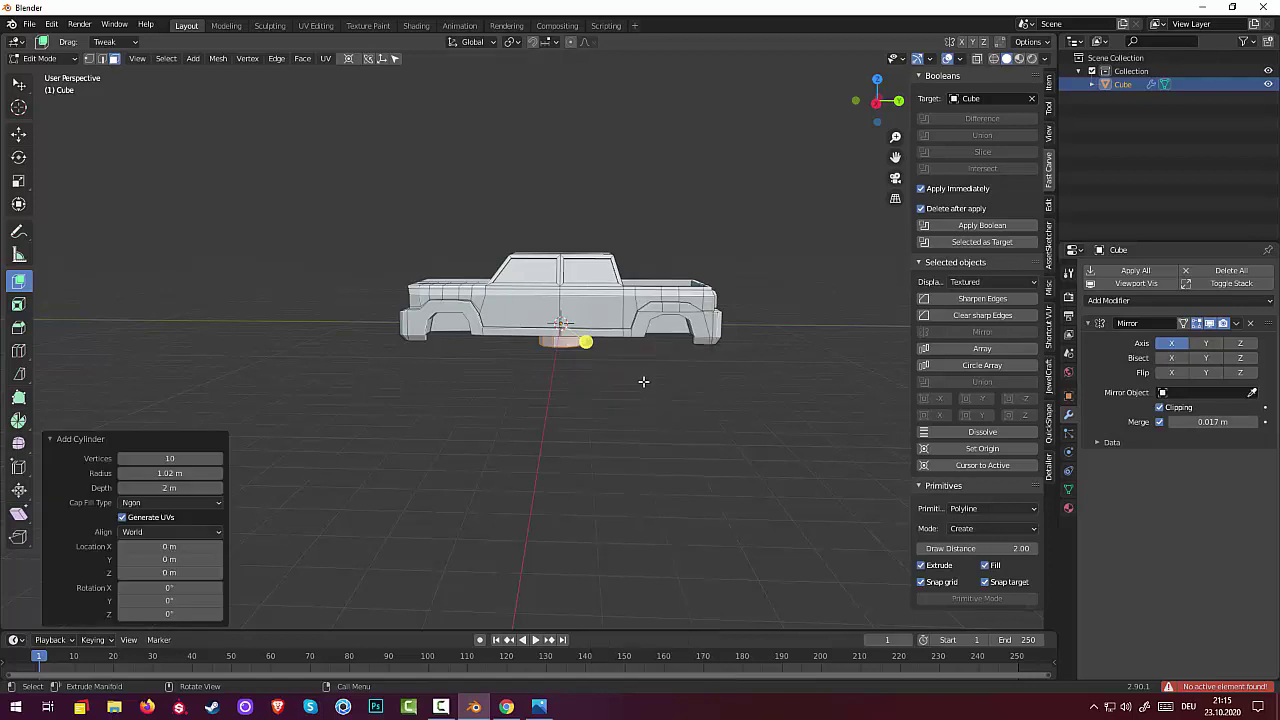
{"action": "middle_click_drag", "start_coordinate": [643, 381], "coordinate": [556, 392]}
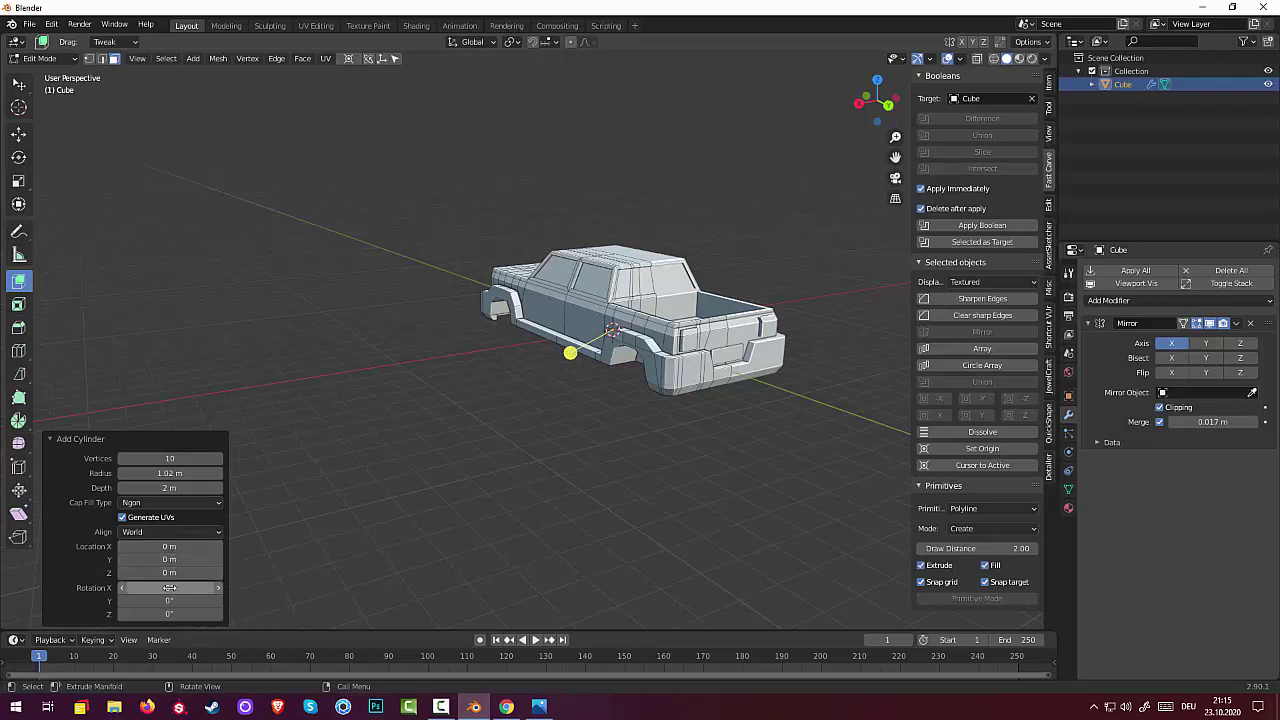
{"action": "left_click", "coordinate": [171, 599]}
{"action": "type", "text": "90"}
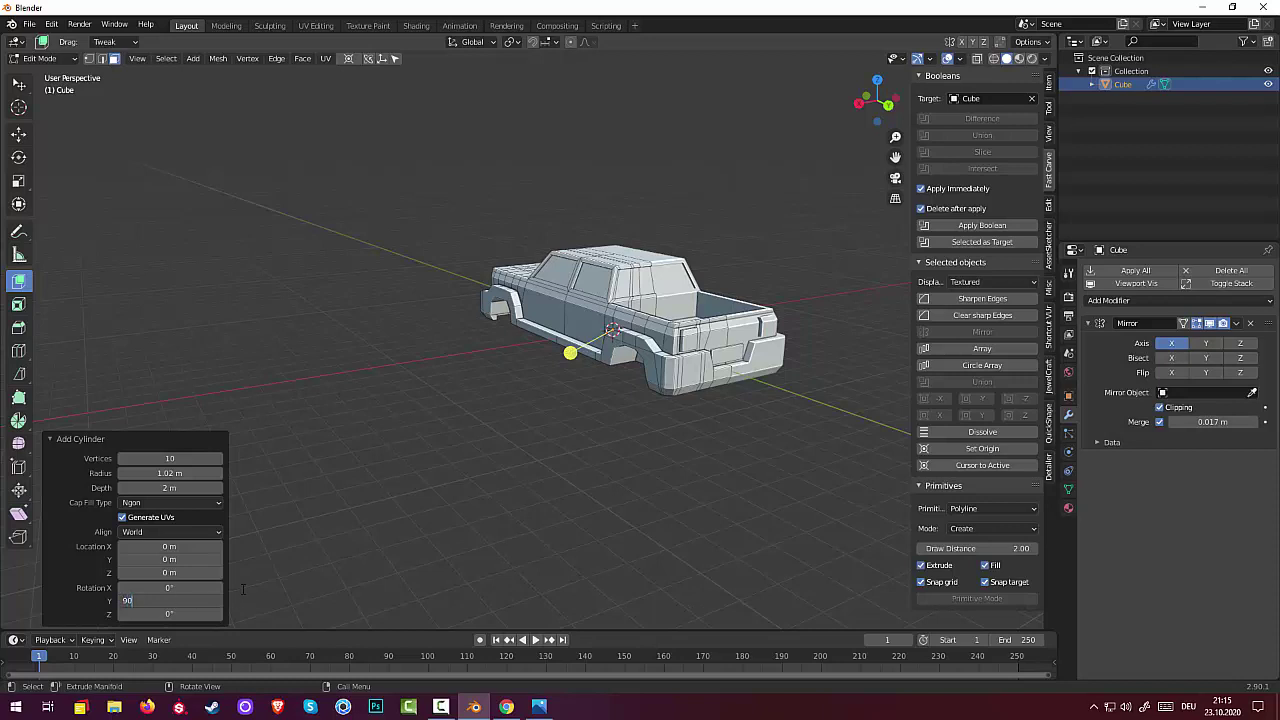
{"action": "key", "text": "Return"}
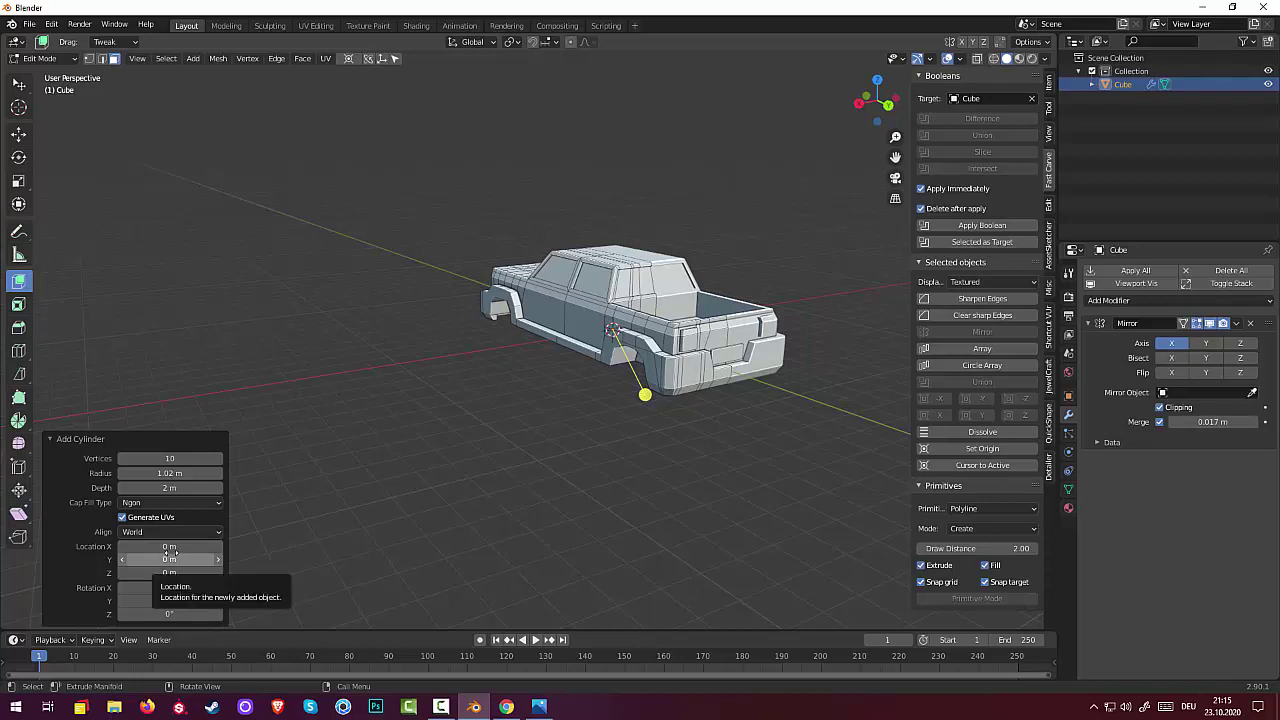
{"action": "mouse_move", "coordinate": [169, 547]}
{"action": "left_mouse_down"}
{"action": "mouse_move", "coordinate": [215, 547]}
{"action": "mouse_move", "coordinate": [185, 547]}
{"action": "left_mouse_up"}
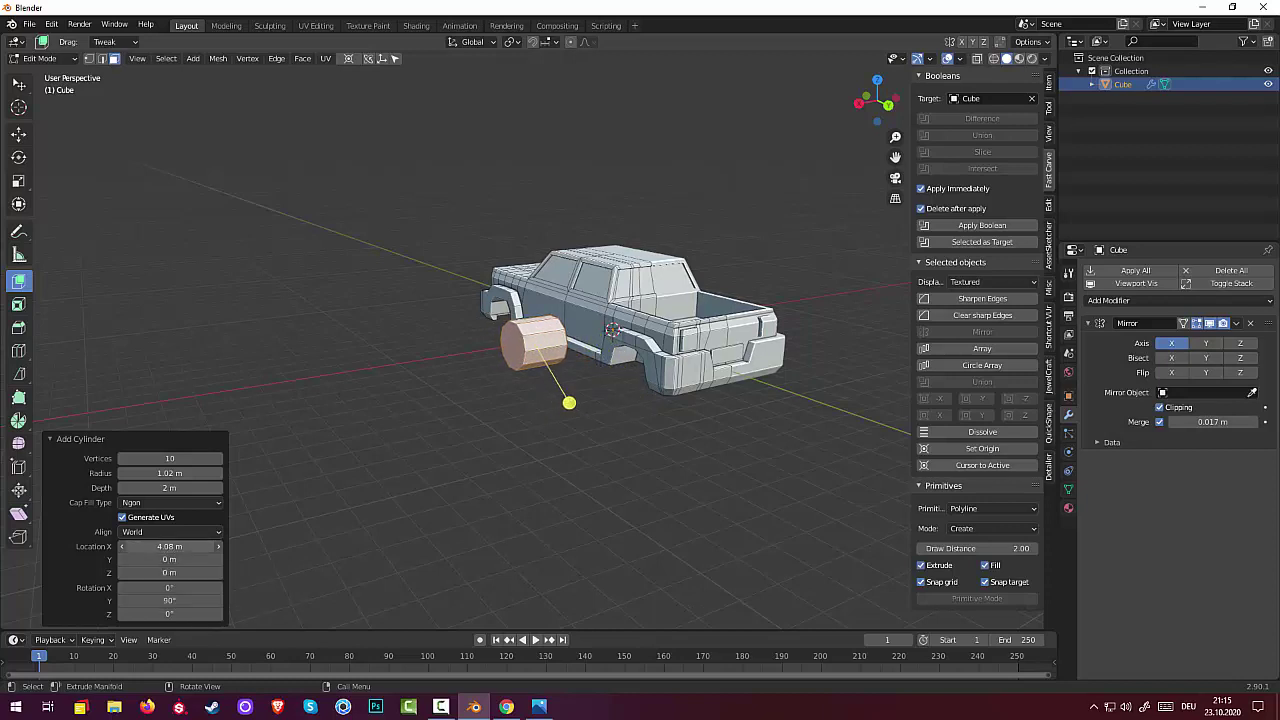
{"action": "mouse_move", "coordinate": [167, 488]}
{"action": "left_mouse_down"}
{"action": "mouse_move", "coordinate": [120, 488]}
{"action": "mouse_move", "coordinate": [140, 488]}
{"action": "left_mouse_up"}
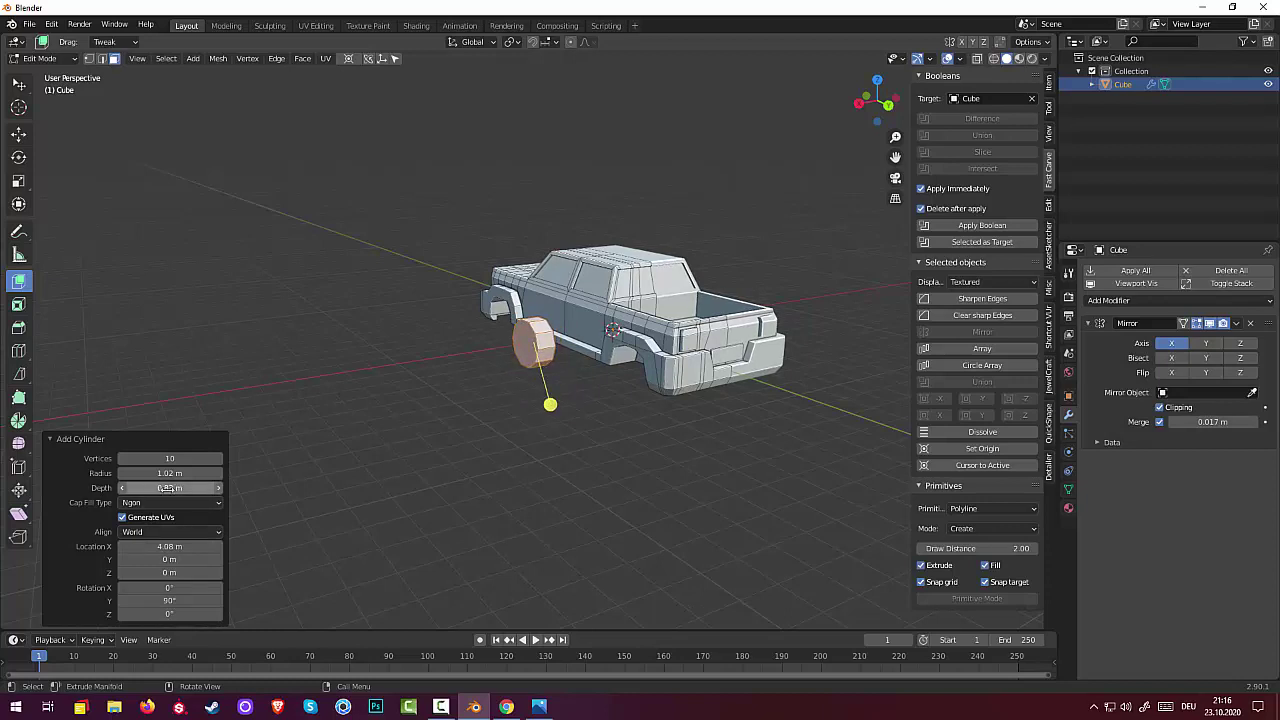
{"action": "left_click_drag", "start_coordinate": [168, 473], "coordinate": [150, 473]}
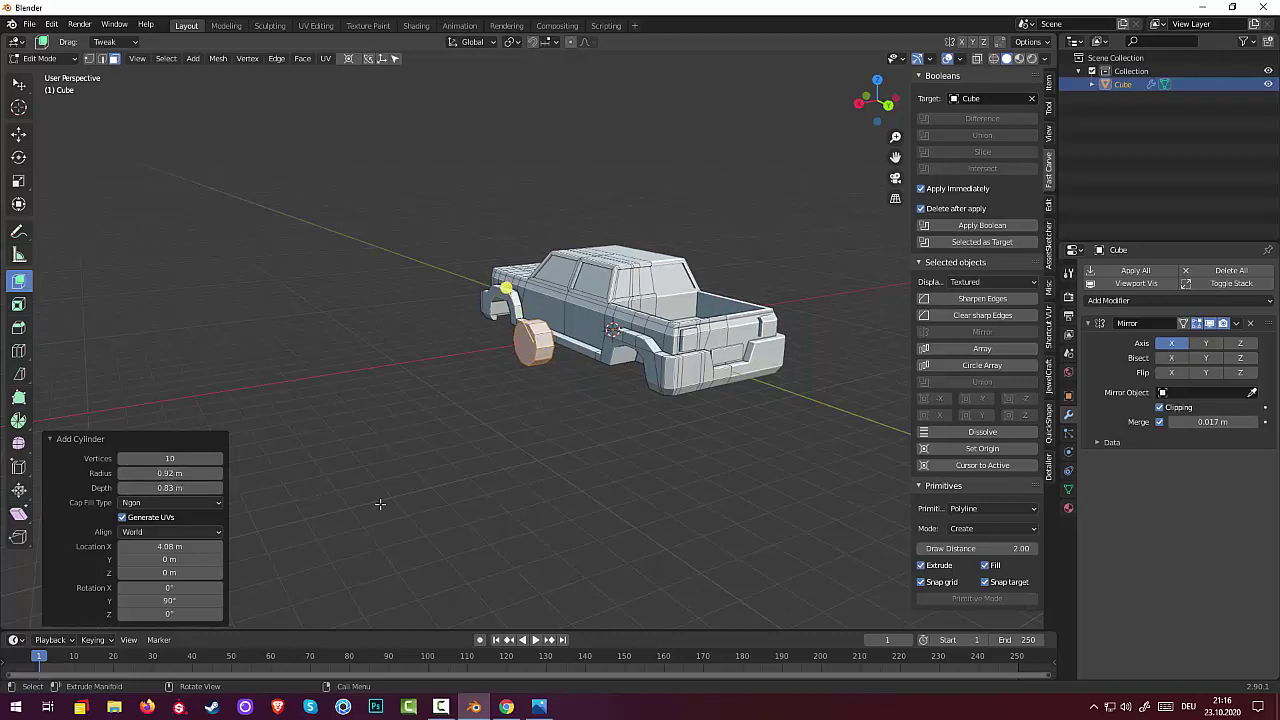
{"action": "left_click", "coordinate": [437, 490]}
{"action": "mouse_move", "coordinate": [437, 490]}
{"action": "middle_mouse_down"}
{"action": "mouse_move", "coordinate": [546, 457]}
{"action": "mouse_move", "coordinate": [538, 478]}
{"action": "middle_mouse_up"}
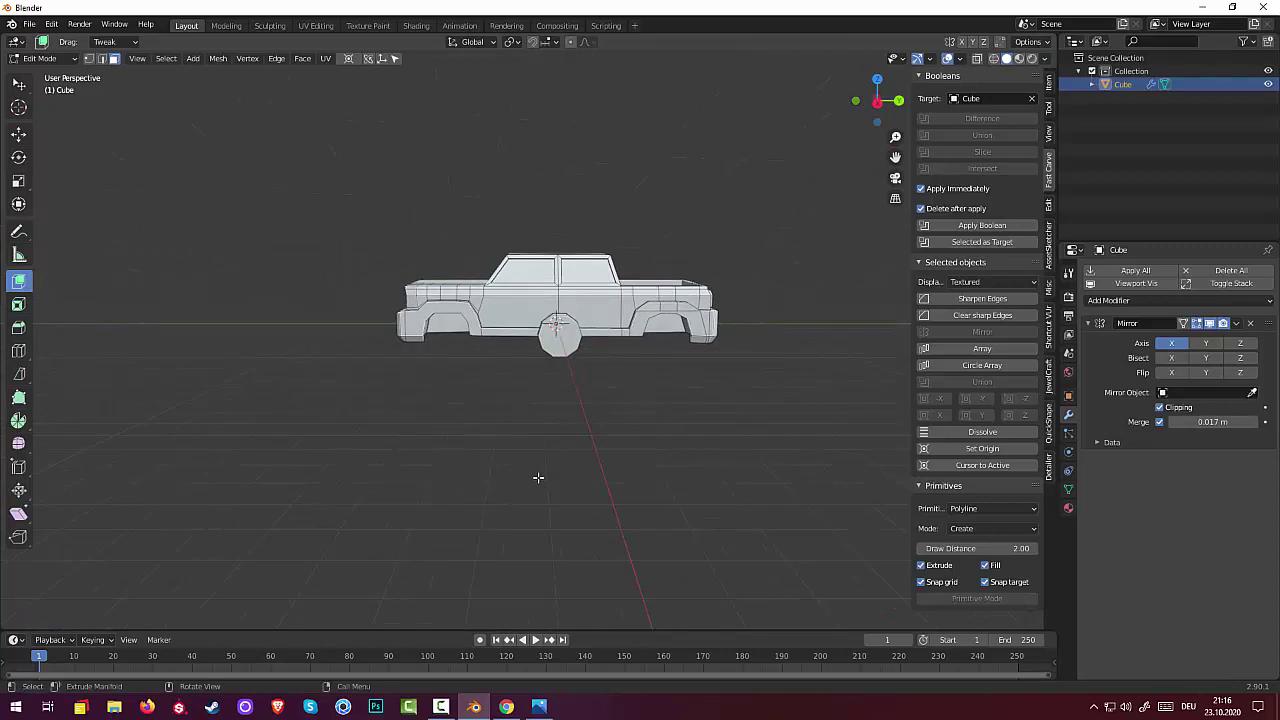
Separate the selected wheel cylinder into its own object and select Cube.001 in Object Mode.
{"action": "key", "text": "KP_3"}
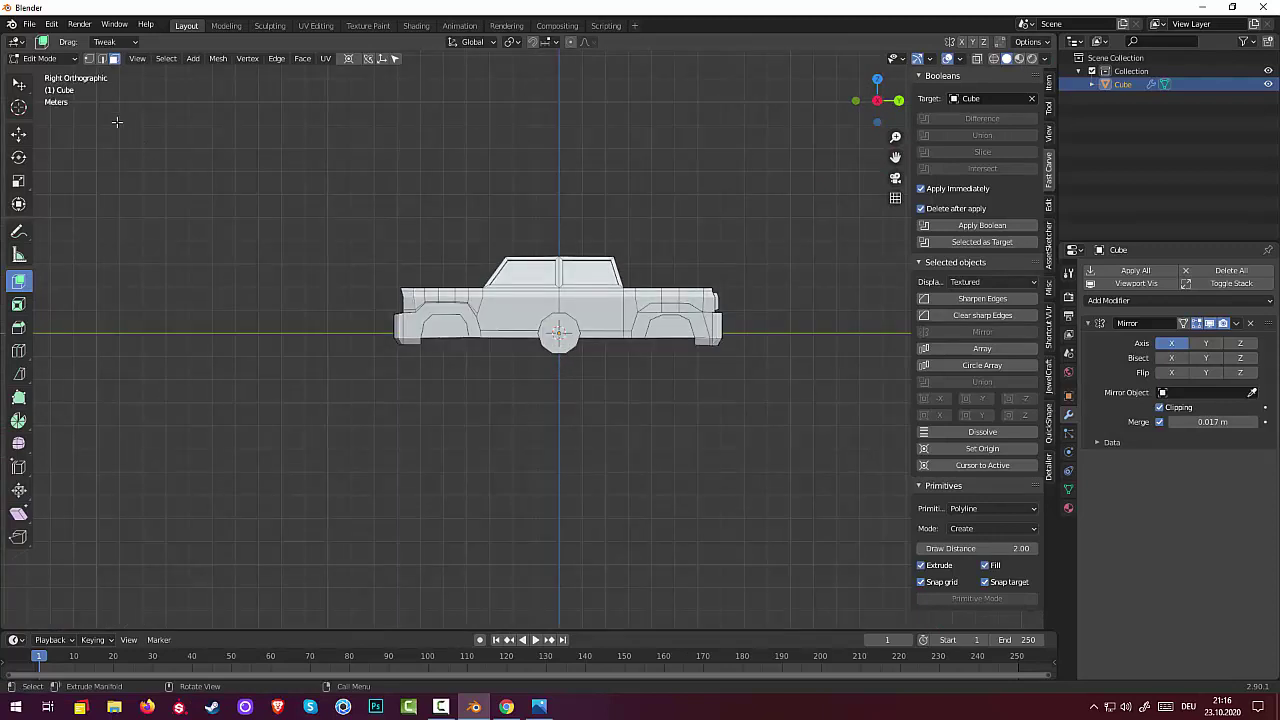
{"action": "left_click", "coordinate": [59, 62]}
{"action": "left_click", "coordinate": [62, 74]}
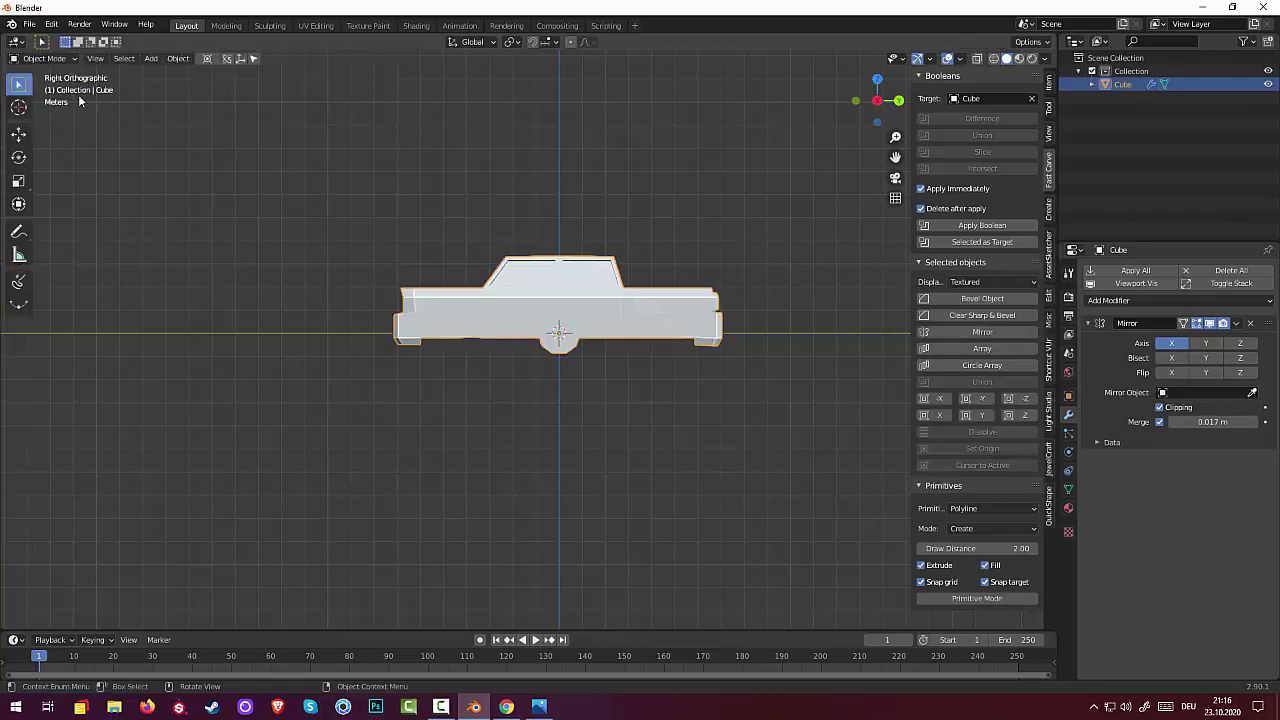
{"action": "key", "text": "Tab"}
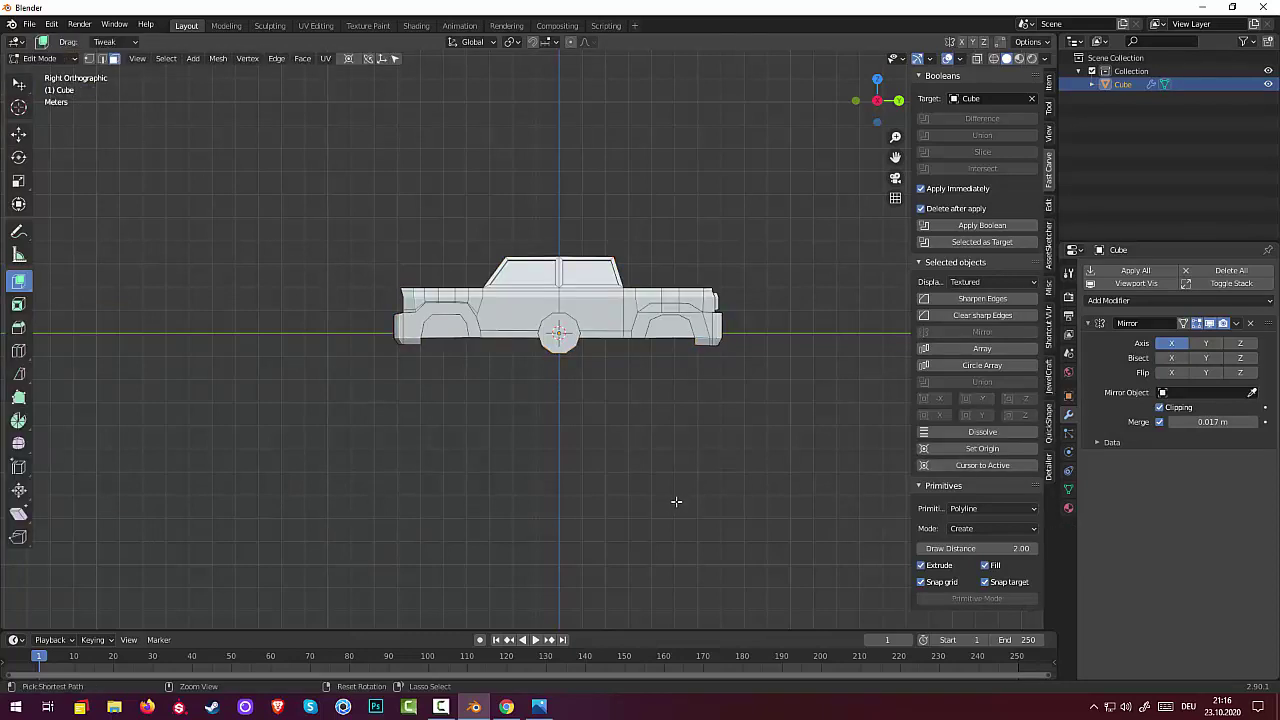
{"action": "key", "text": "p"}
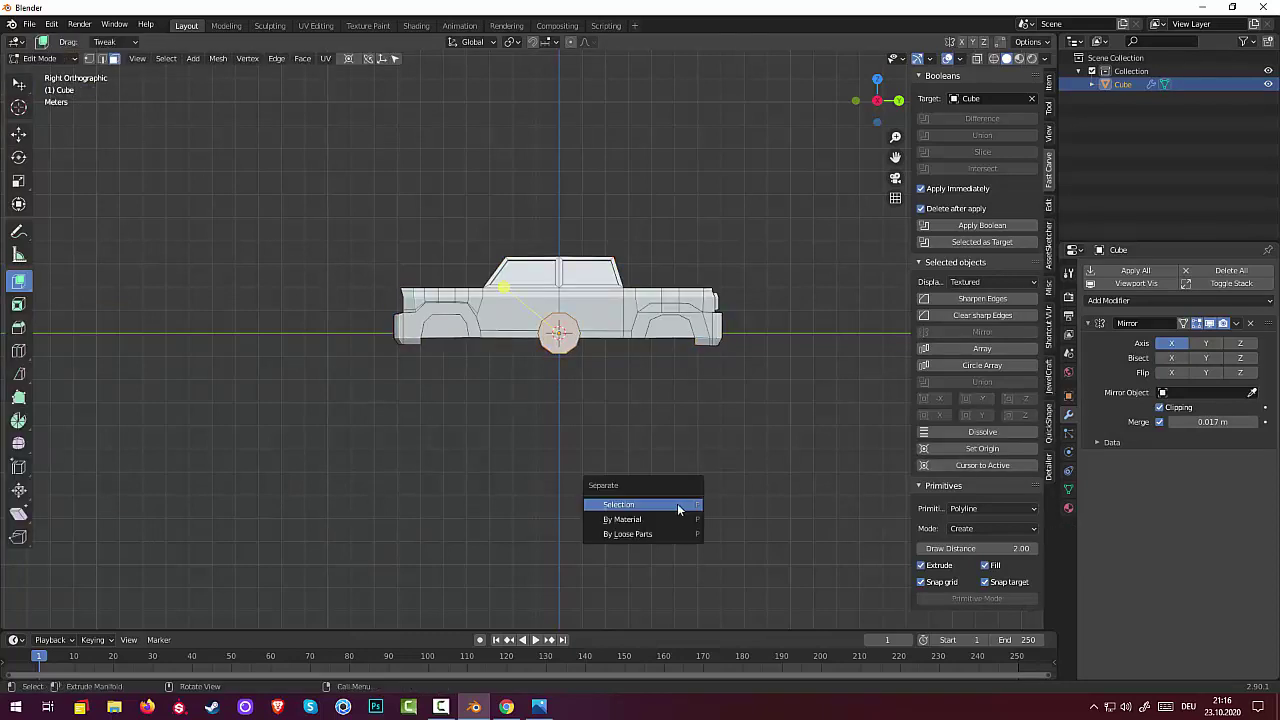
{"action": "left_click", "coordinate": [669, 506]}
{"action": "left_click", "coordinate": [45, 58]}
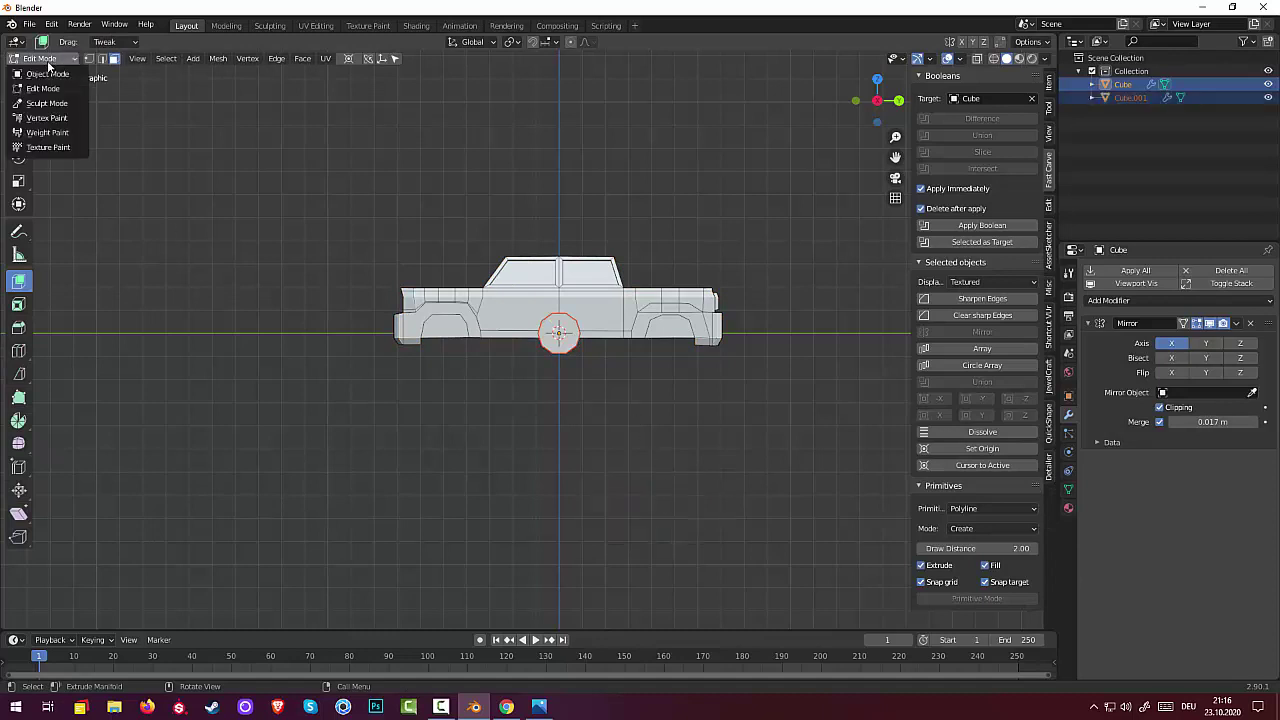
{"action": "left_click", "coordinate": [55, 72]}
{"action": "left_click", "coordinate": [570, 345]}
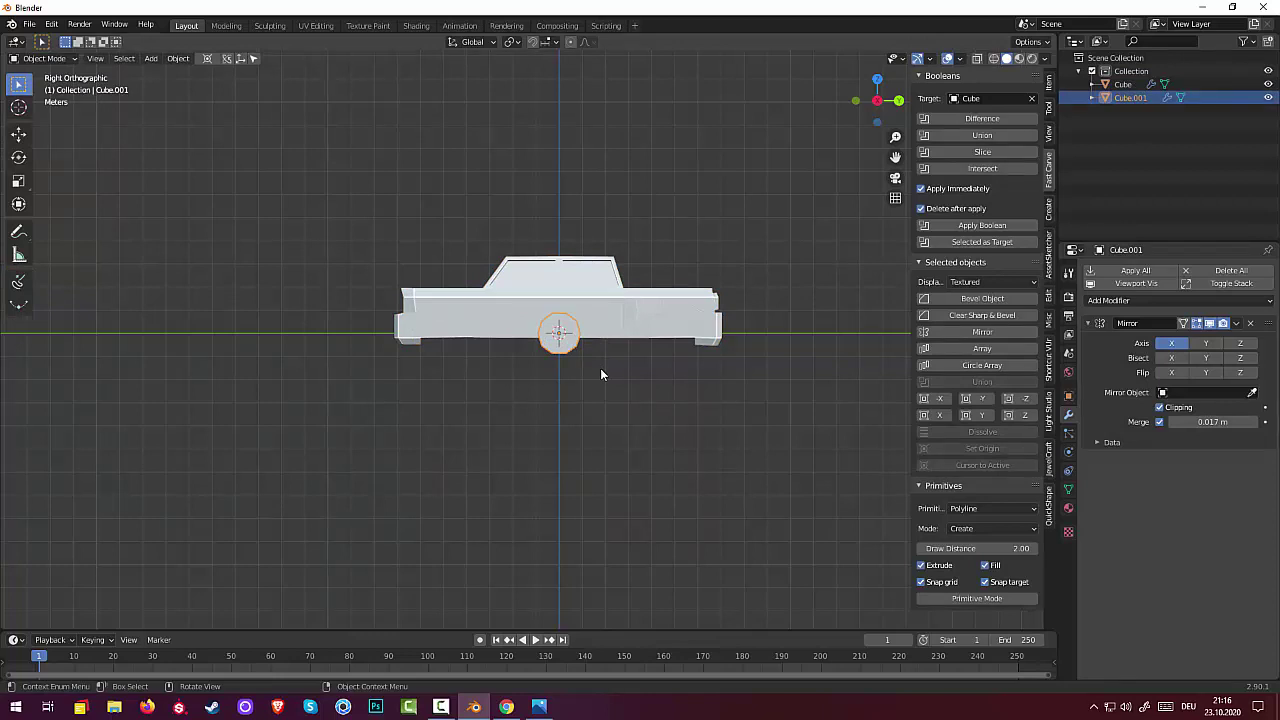
Move the wheel along Y toward the front wheel arch.
{"action": "middle_click_drag", "start_coordinate": [605, 386], "coordinate": [608, 416]}
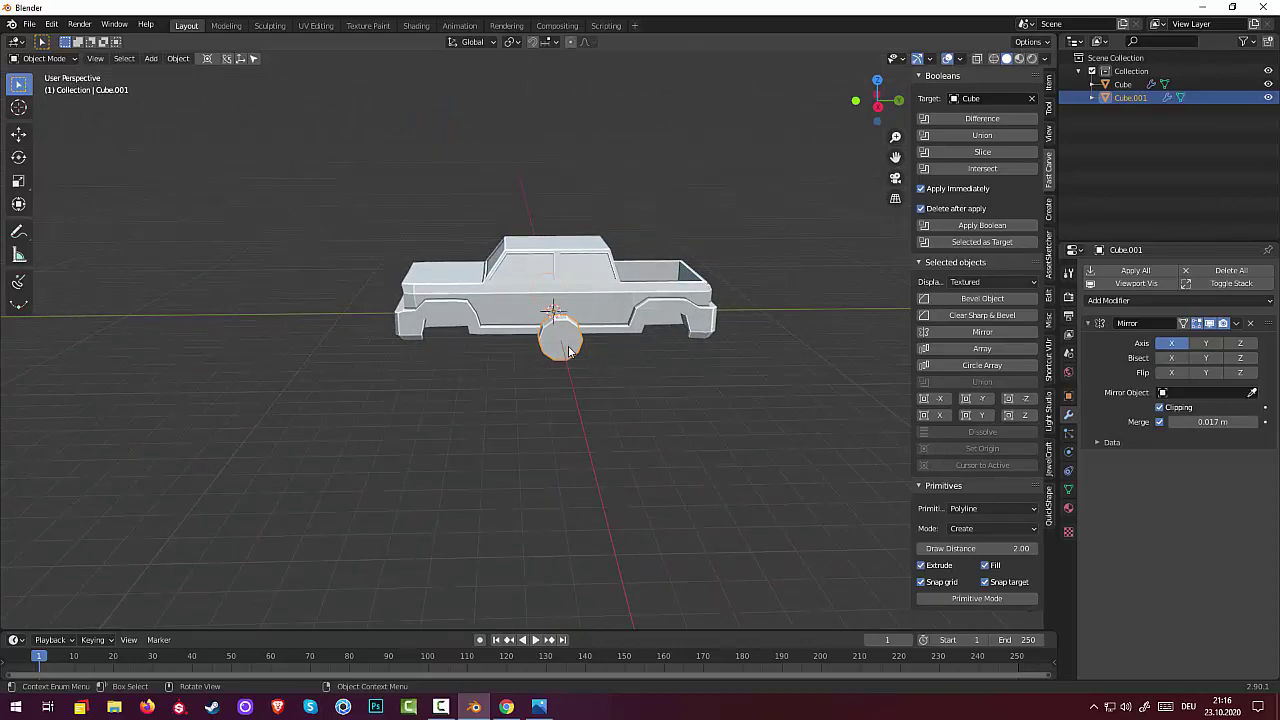
{"action": "mouse_move", "coordinate": [617, 365]}
{"action": "middle_mouse_down"}
{"action": "mouse_move", "coordinate": [672, 372]}
{"action": "mouse_move", "coordinate": [606, 363]}
{"action": "middle_mouse_up"}
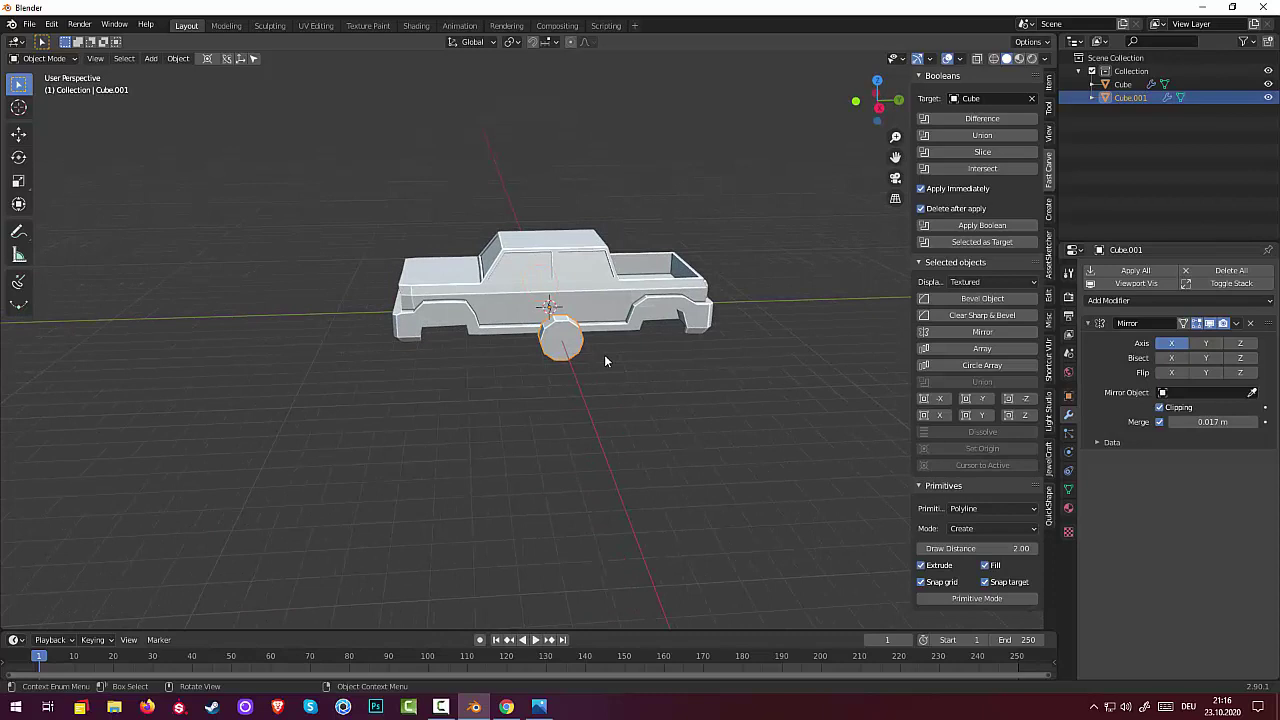
{"action": "key", "text": "g"}
{"action": "key", "text": "y"}
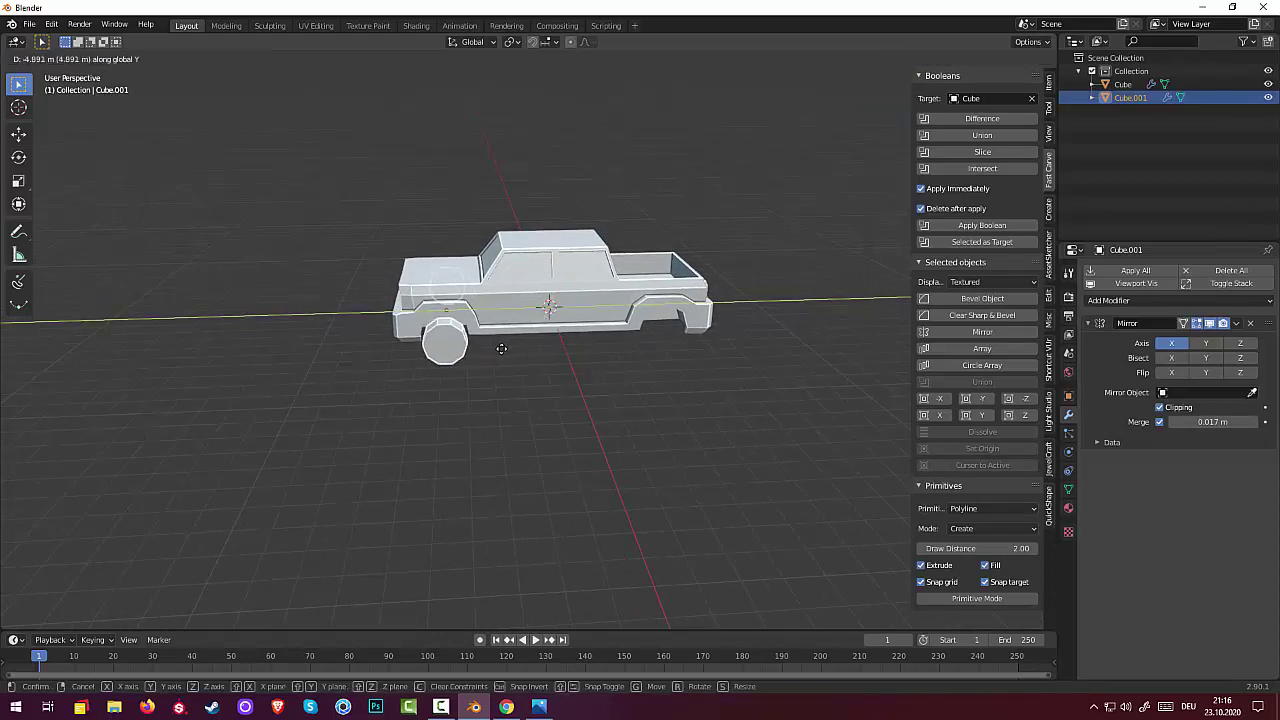
{"action": "left_click", "coordinate": [508, 344]}
{"action": "mouse_move", "coordinate": [508, 343]}
{"action": "middle_mouse_down"}
{"action": "mouse_move", "coordinate": [638, 157]}
{"action": "mouse_move", "coordinate": [644, 334]}
{"action": "mouse_move", "coordinate": [622, 416]}
{"action": "middle_mouse_up"}
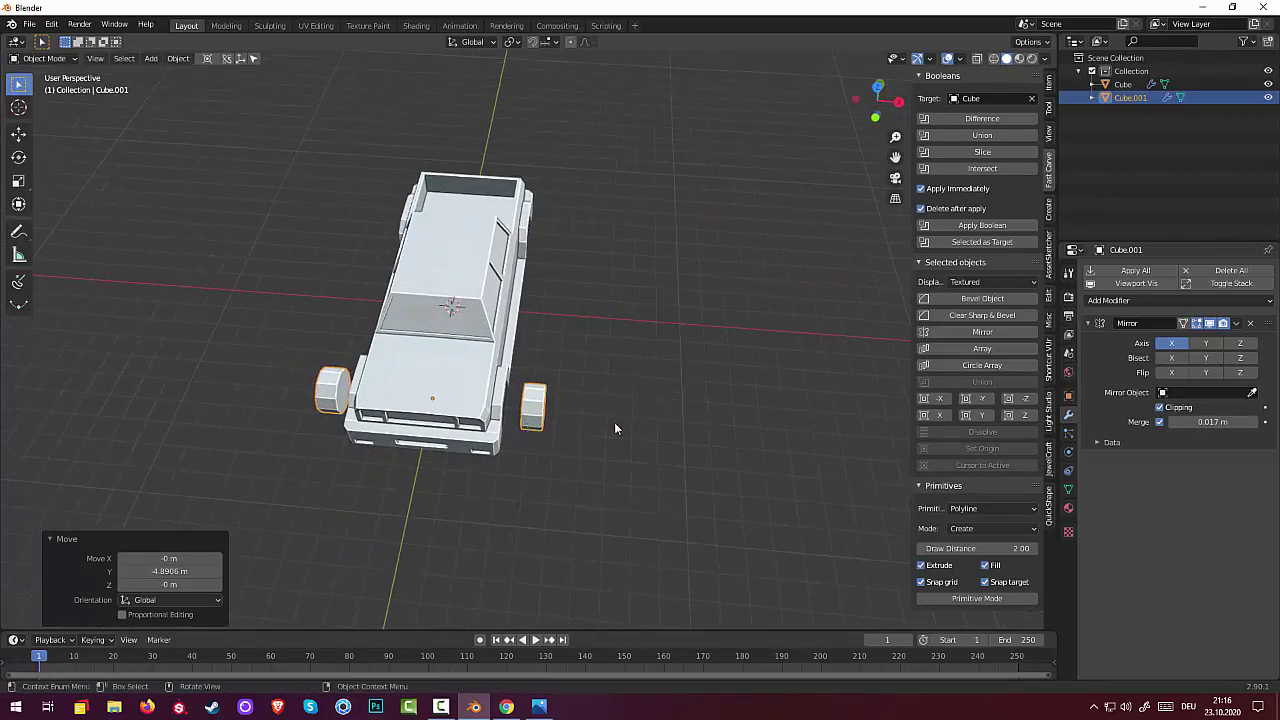
Delete the wheel's Mirror modifier and slide it -1.4607 m along X into the arch.
{"action": "left_click", "coordinate": [1250, 323]}
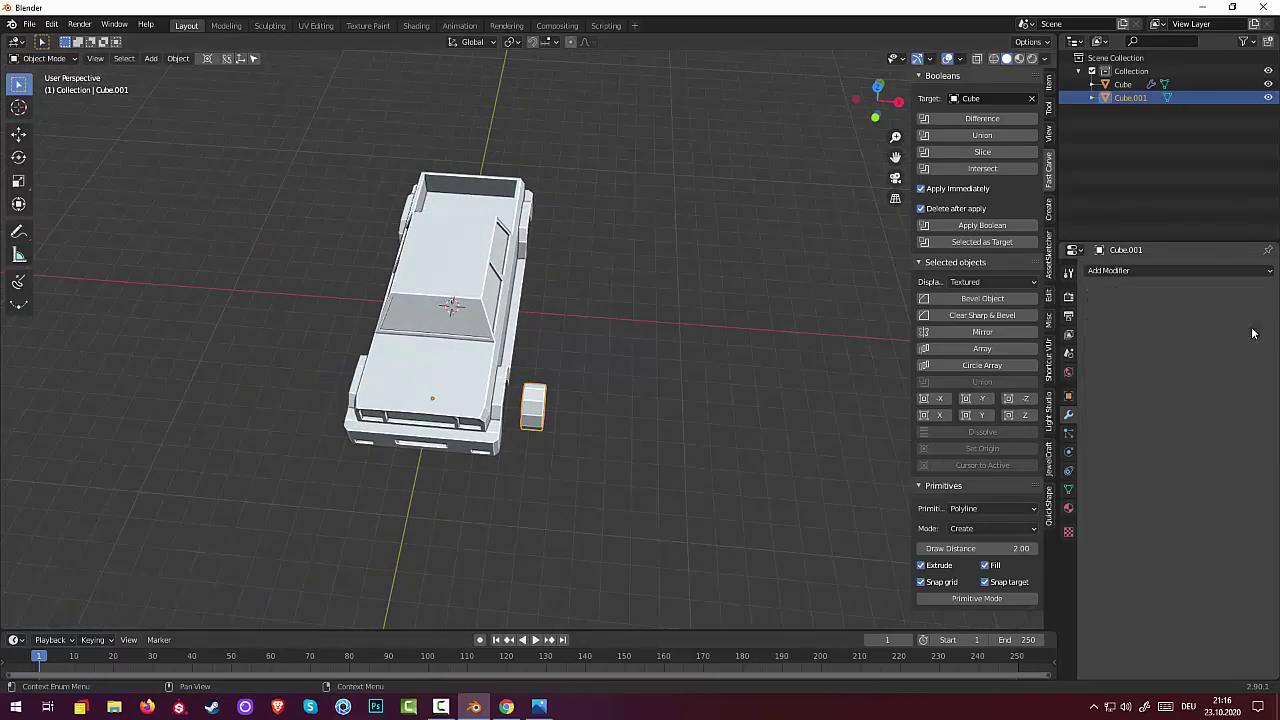
{"action": "middle_click_drag", "start_coordinate": [623, 451], "coordinate": [628, 416]}
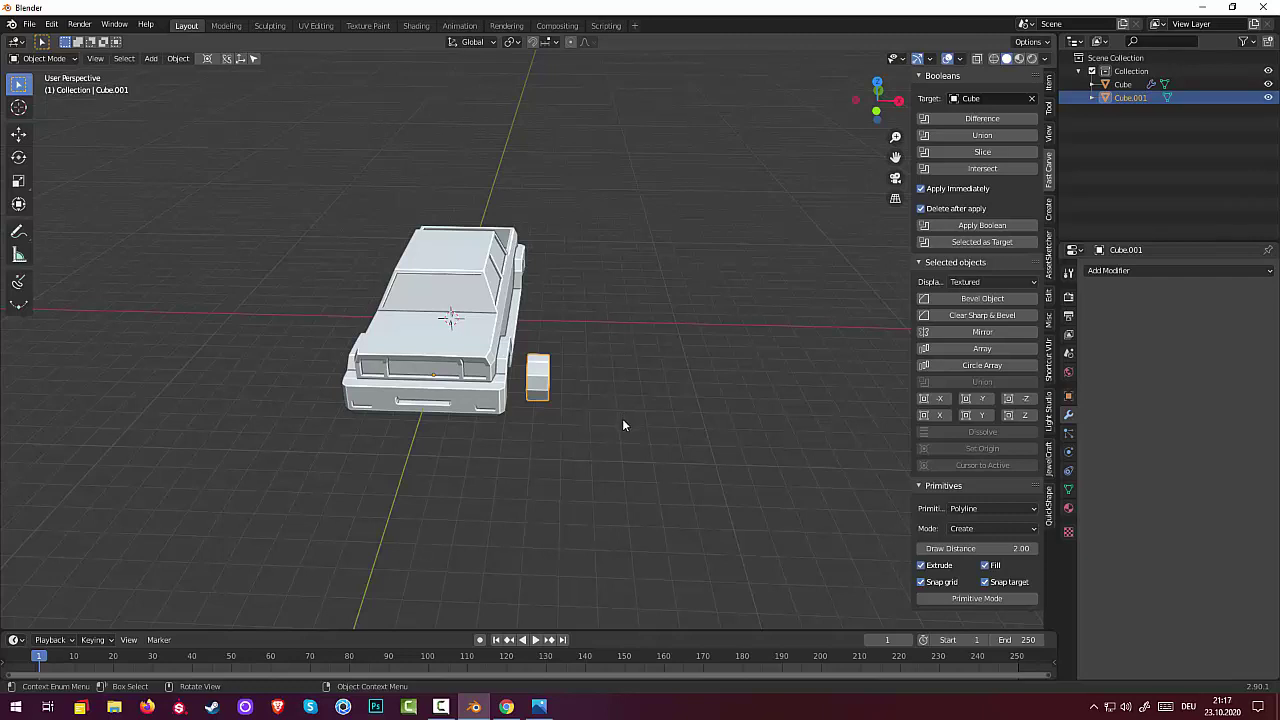
{"action": "key", "text": "g"}
{"action": "key", "text": "x"}
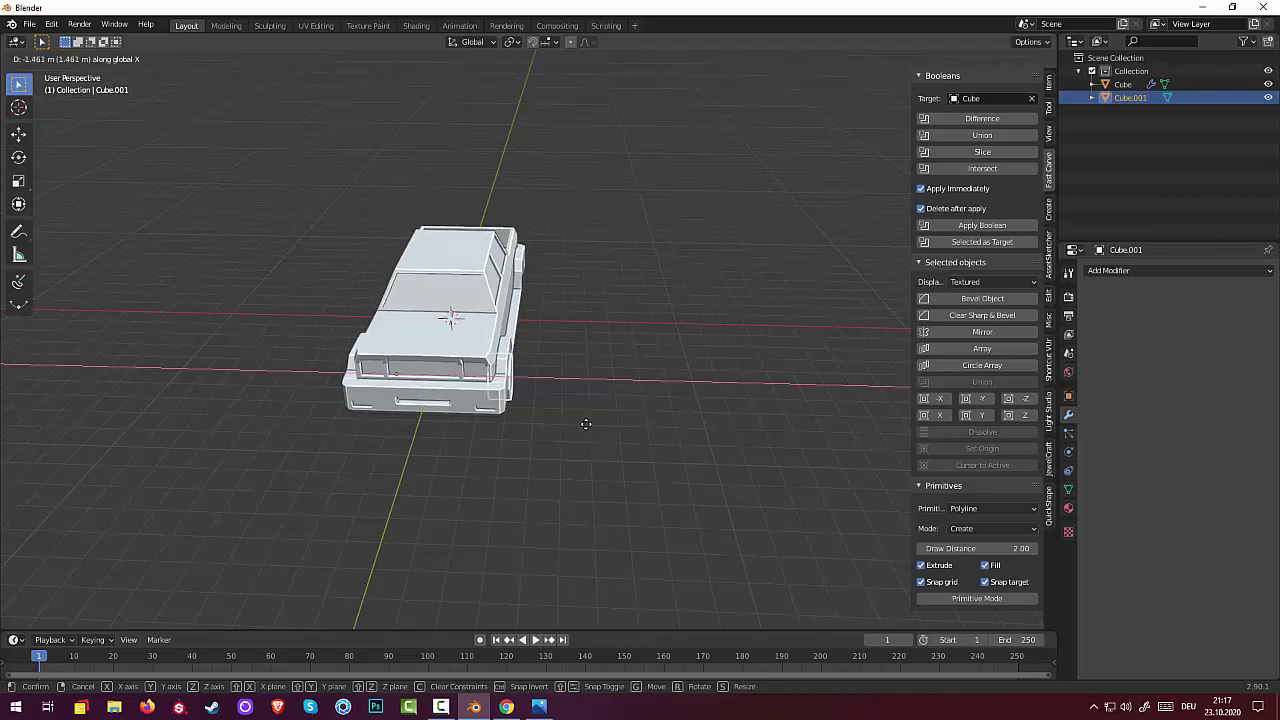
{"action": "left_click", "coordinate": [586, 423]}
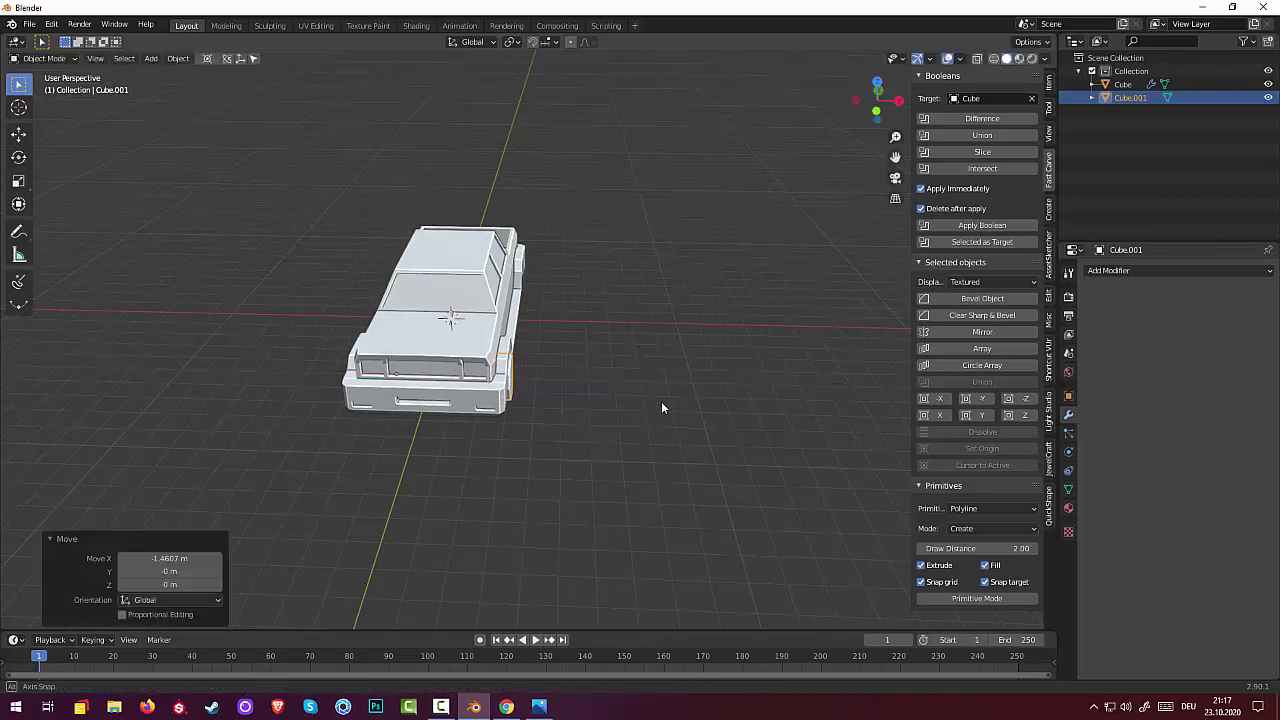
{"action": "mouse_move", "coordinate": [661, 401]}
{"action": "middle_mouse_down"}
{"action": "mouse_move", "coordinate": [558, 359]}
{"action": "mouse_move", "coordinate": [527, 374]}
{"action": "middle_mouse_up"}
Lower the wheel 0.16931 m along Z so it sits inside the front arch.
{"action": "scroll", "coordinate": [528, 365], "scroll_direction": "down", "scroll_amount": 1}
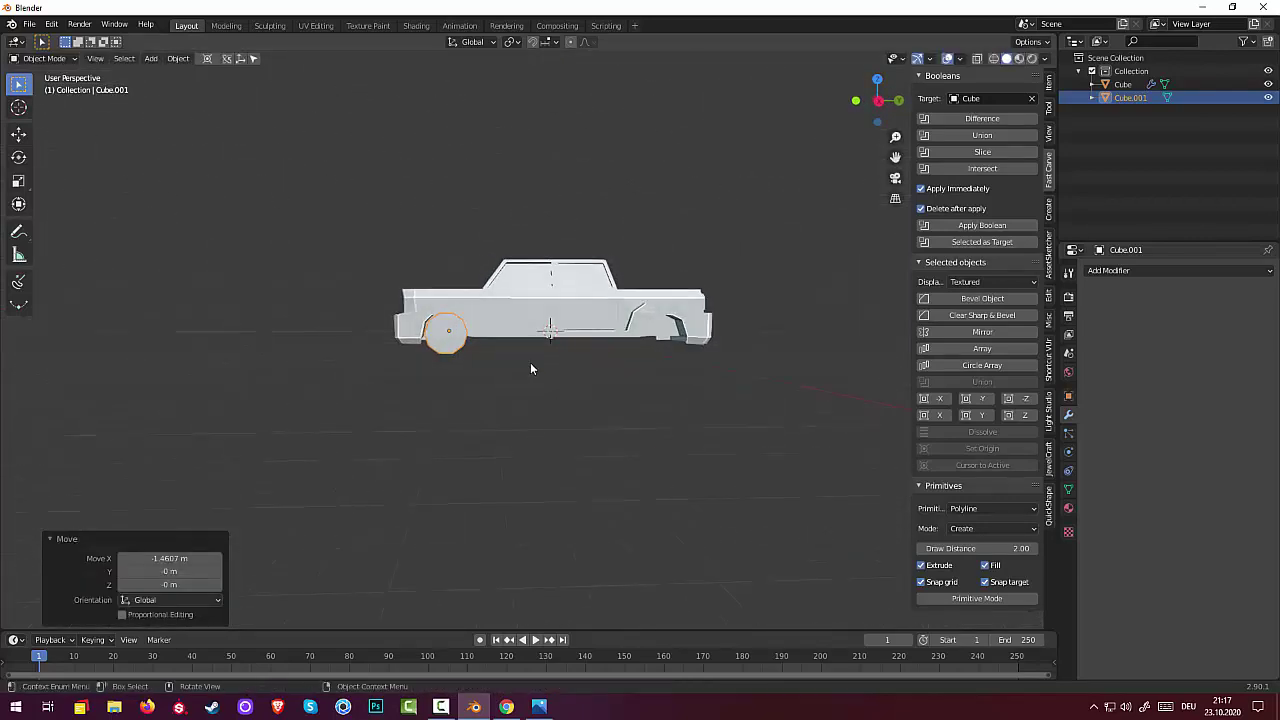
{"action": "scroll", "coordinate": [520, 366], "scroll_direction": "up", "scroll_amount": 2}
{"action": "scroll", "coordinate": [500, 372], "scroll_direction": "up", "scroll_amount": 1}
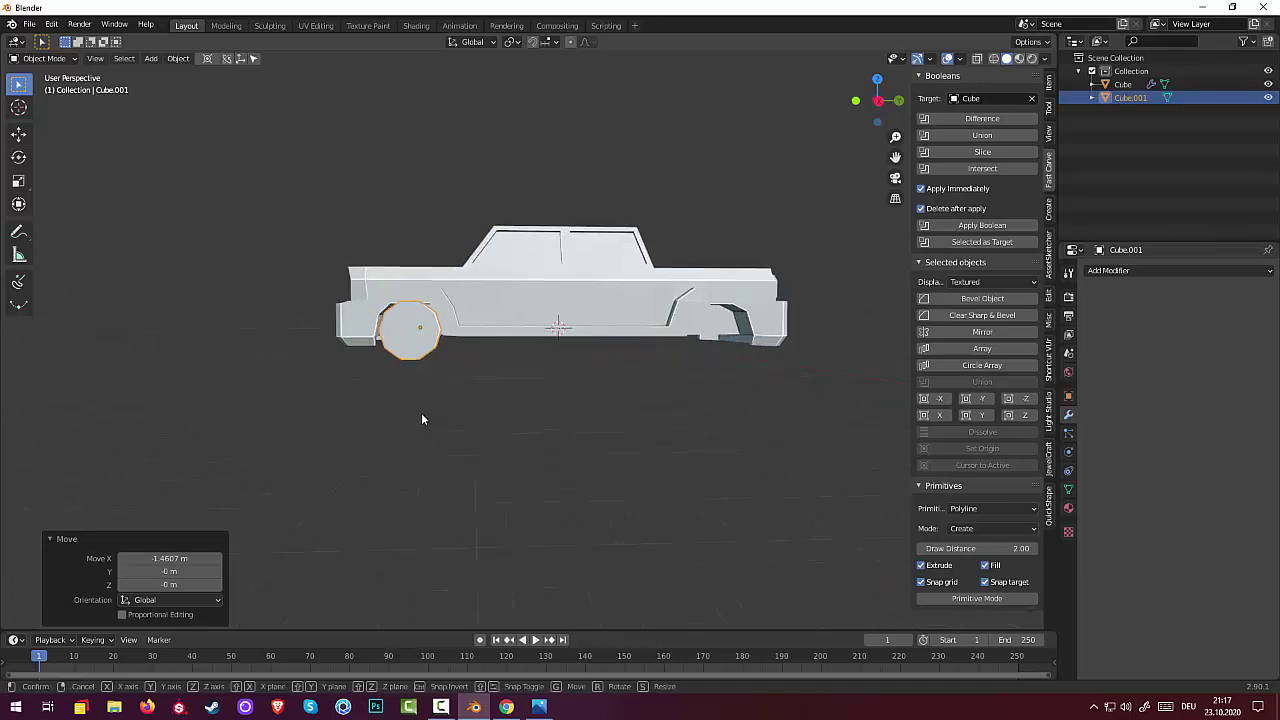
{"action": "key", "text": "g"}
{"action": "key", "text": "z"}
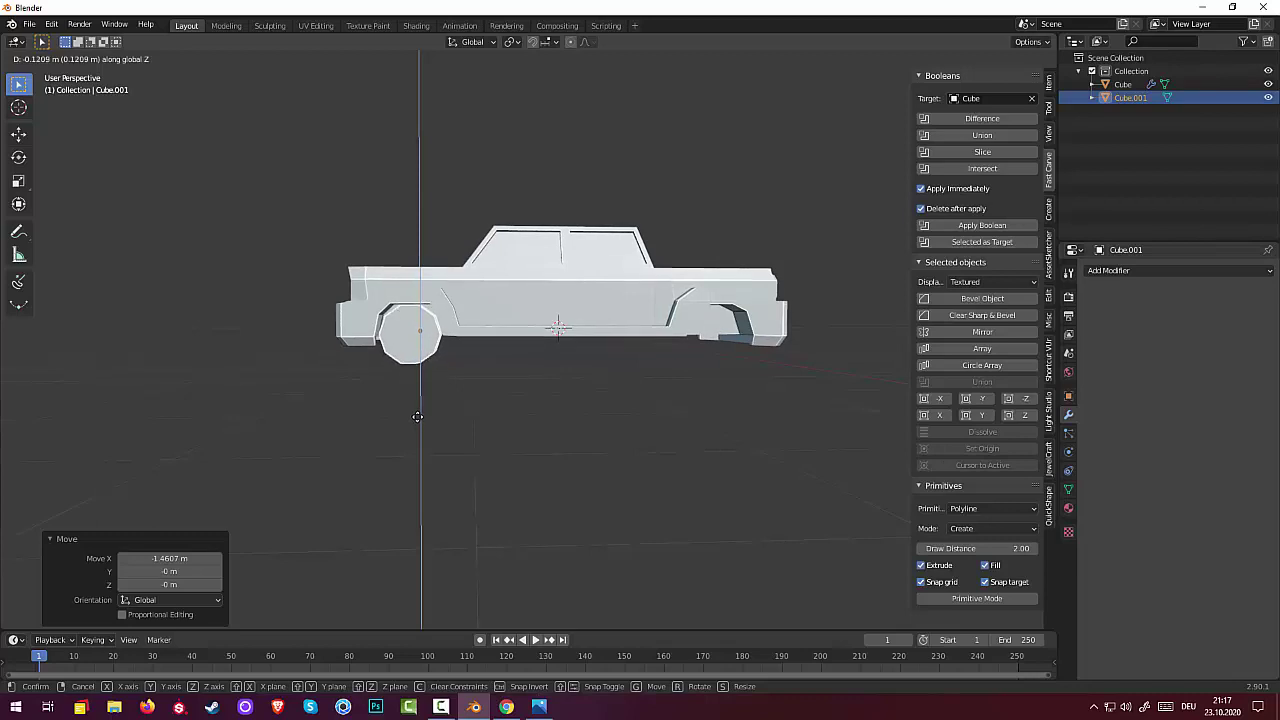
{"action": "left_click", "coordinate": [417, 417]}
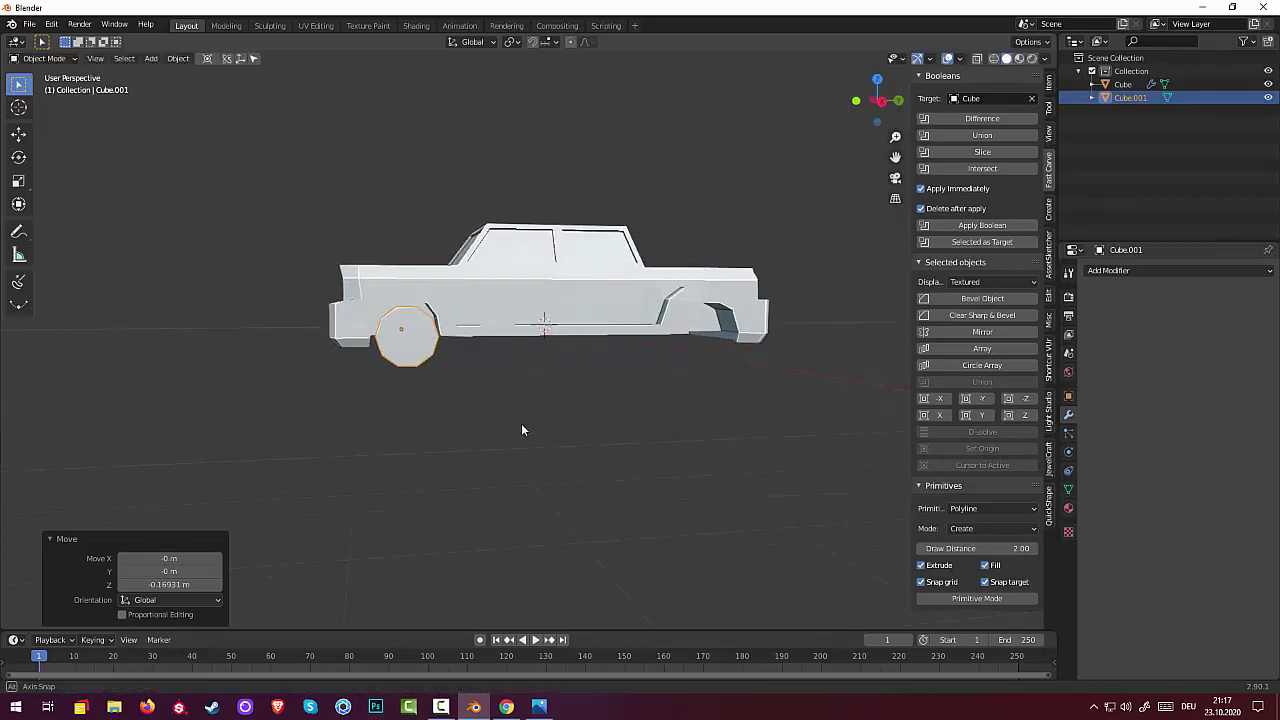
{"action": "mouse_move", "coordinate": [521, 423]}
{"action": "middle_mouse_down"}
{"action": "mouse_move", "coordinate": [461, 443]}
{"action": "mouse_move", "coordinate": [513, 428]}
{"action": "mouse_move", "coordinate": [623, 434]}
{"action": "mouse_move", "coordinate": [597, 460]}
{"action": "mouse_move", "coordinate": [535, 463]}
{"action": "middle_mouse_up"}
{"action": "scroll", "coordinate": [470, 425], "scroll_direction": "up", "scroll_amount": 1}
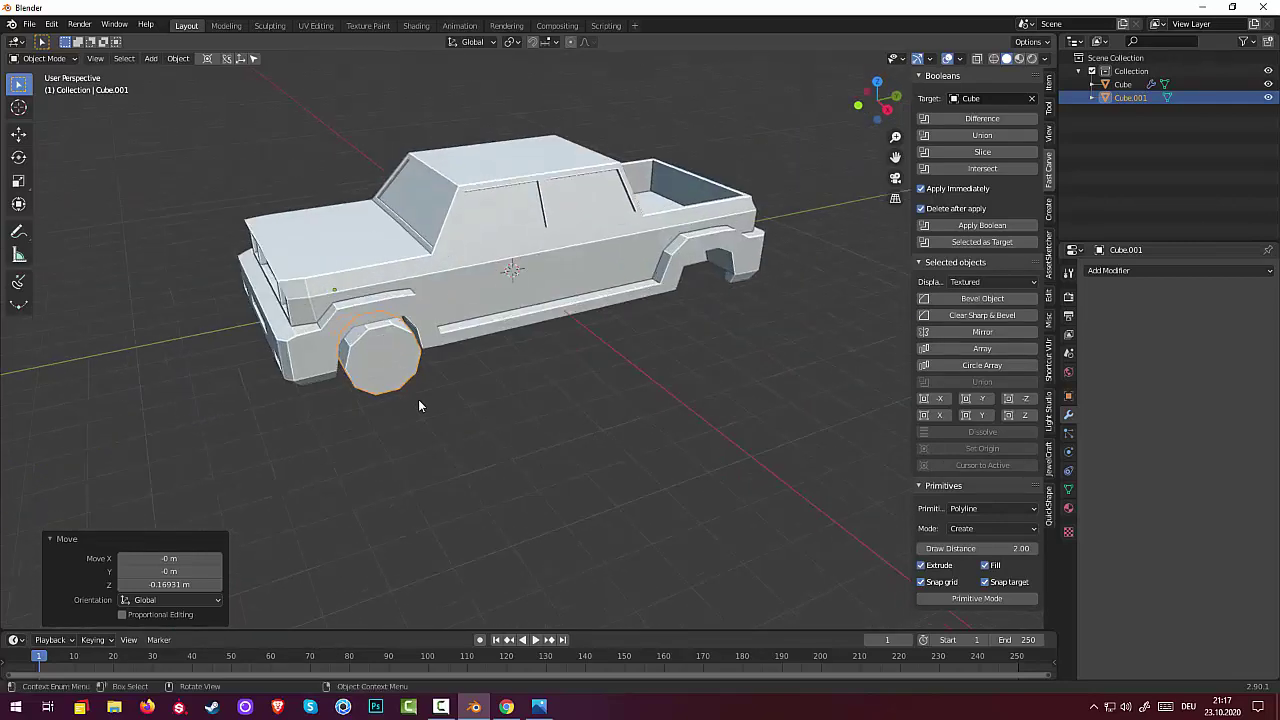
{"action": "scroll", "coordinate": [418, 399], "scroll_direction": "up", "scroll_amount": 1}
{"action": "middle_click_drag", "start_coordinate": [365, 380], "coordinate": [63, 198]}
In Edit Mode with Edge select, select the wheel's outer rim edge loop.
{"action": "left_click", "coordinate": [44, 58]}
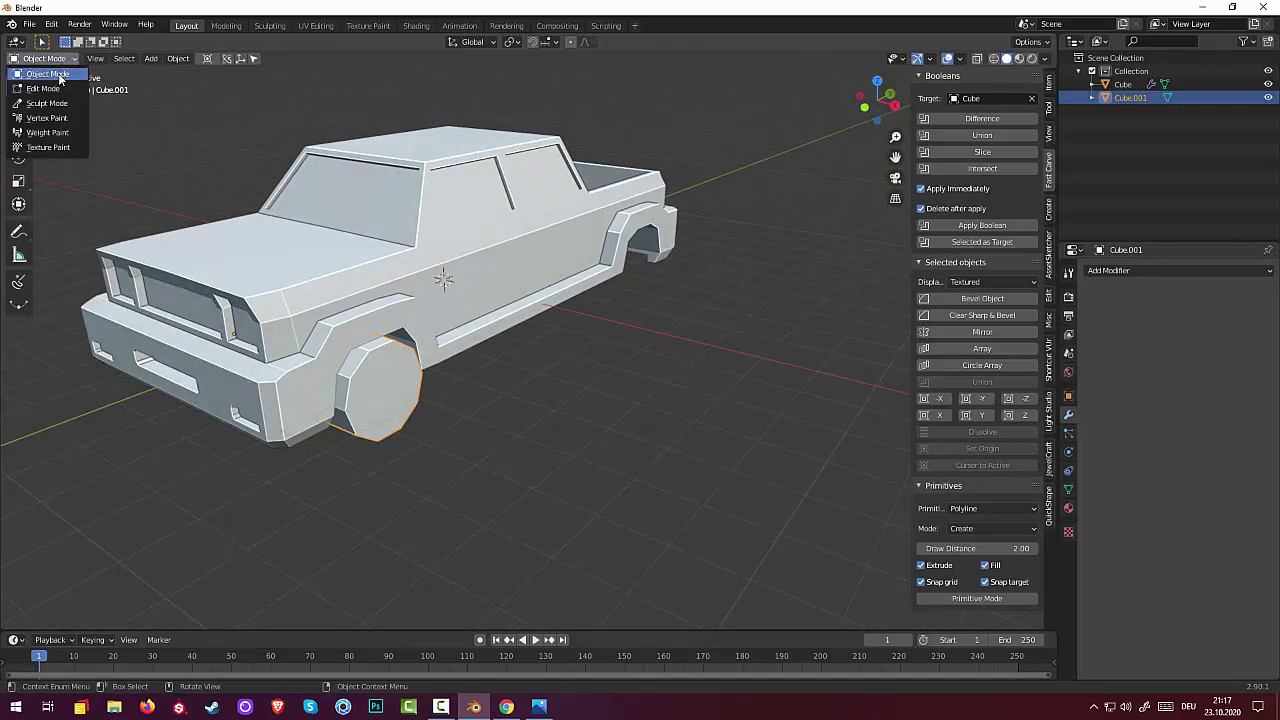
{"action": "left_click", "coordinate": [48, 87]}
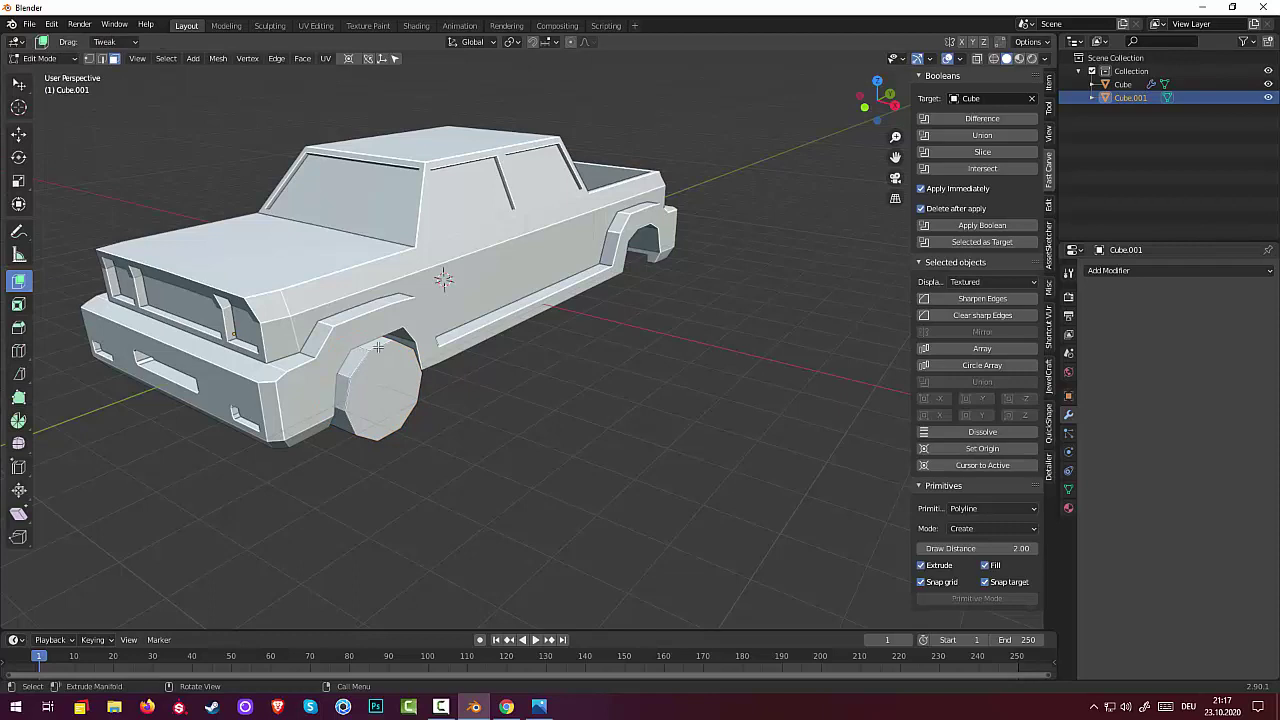
{"action": "left_click", "coordinate": [378, 346]}
{"action": "left_click", "coordinate": [378, 346], "text": "alt"}
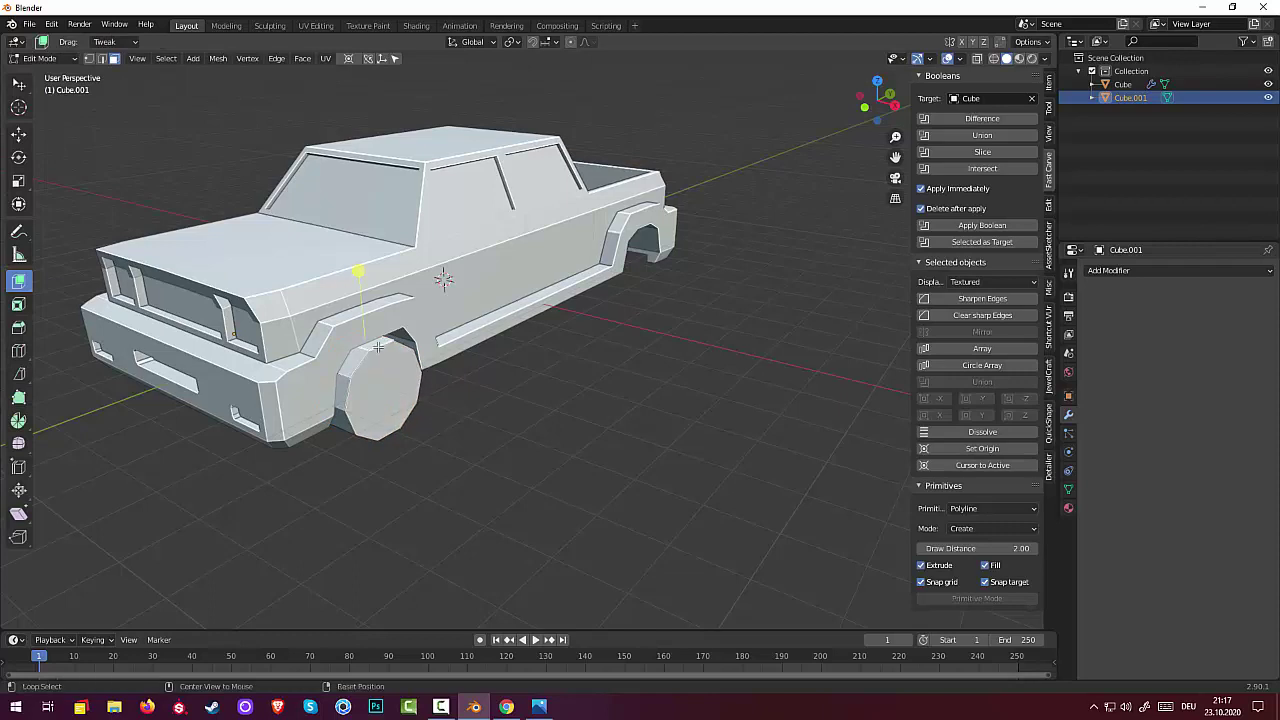
{"action": "left_click", "coordinate": [102, 58]}
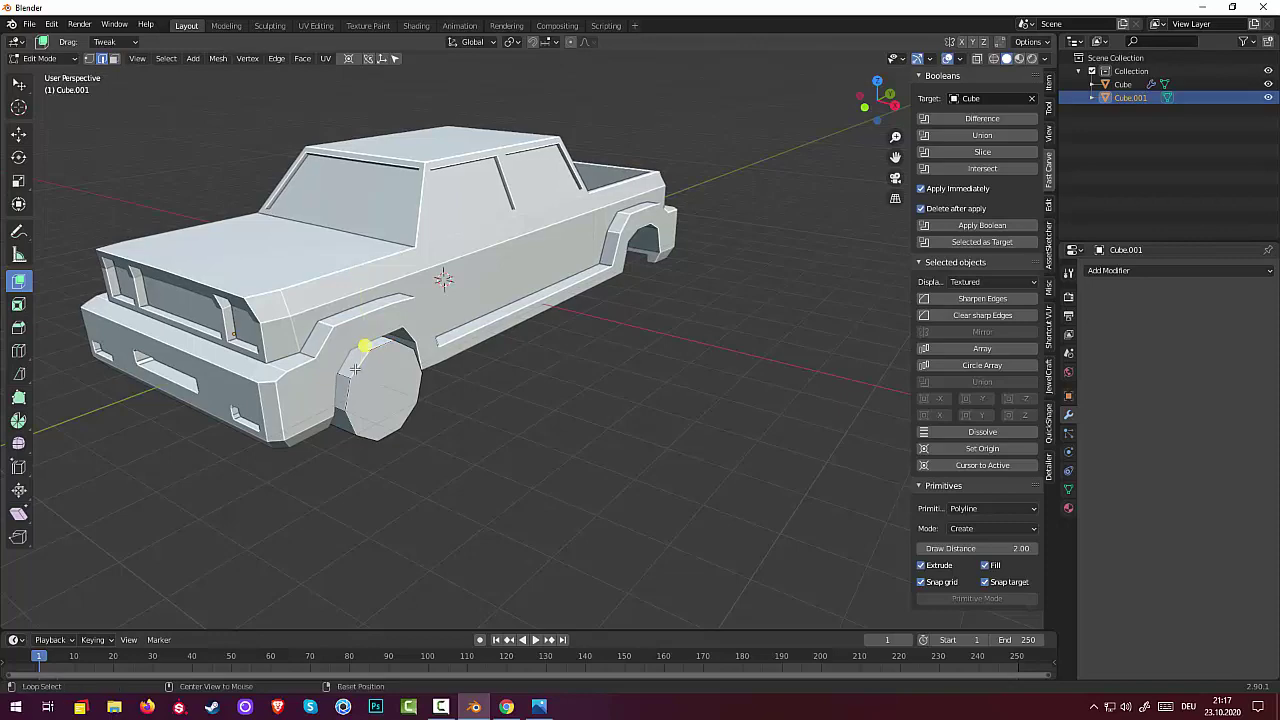
{"action": "left_click", "coordinate": [355, 372], "text": "alt"}
{"action": "middle_click_drag", "start_coordinate": [369, 395], "coordinate": [378, 294]}
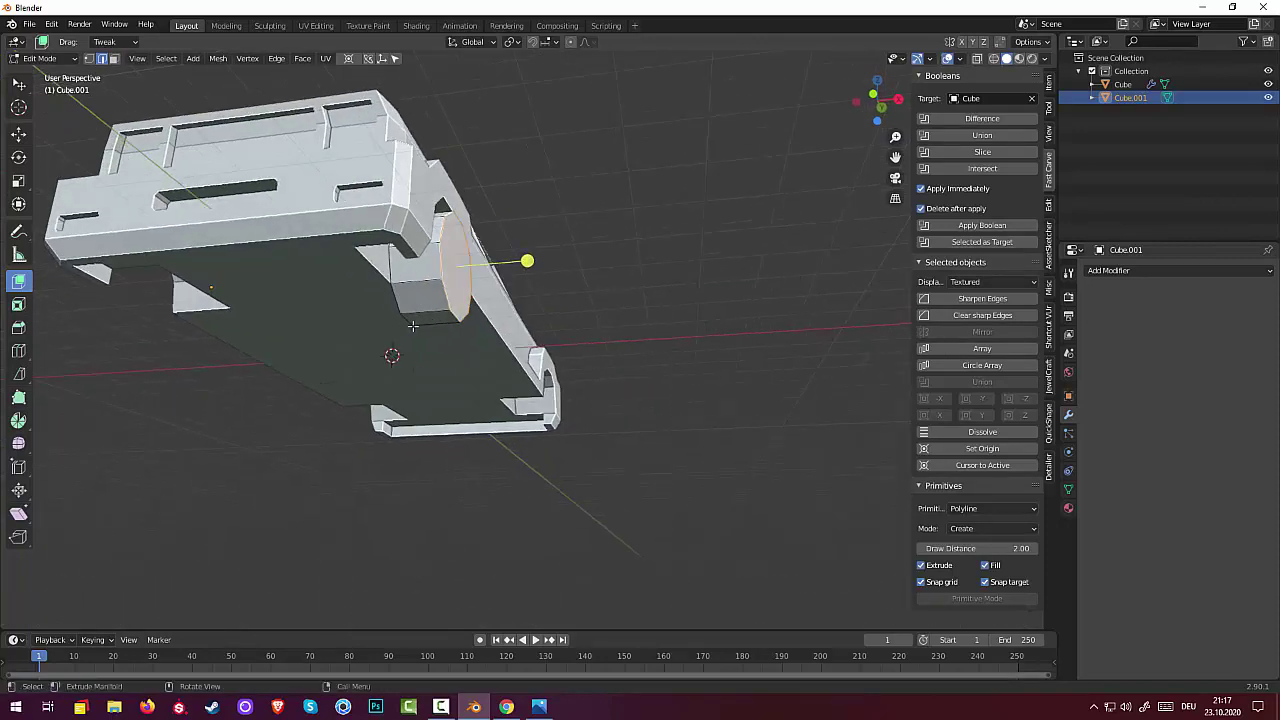
{"action": "left_click", "coordinate": [392, 278], "text": "alt"}
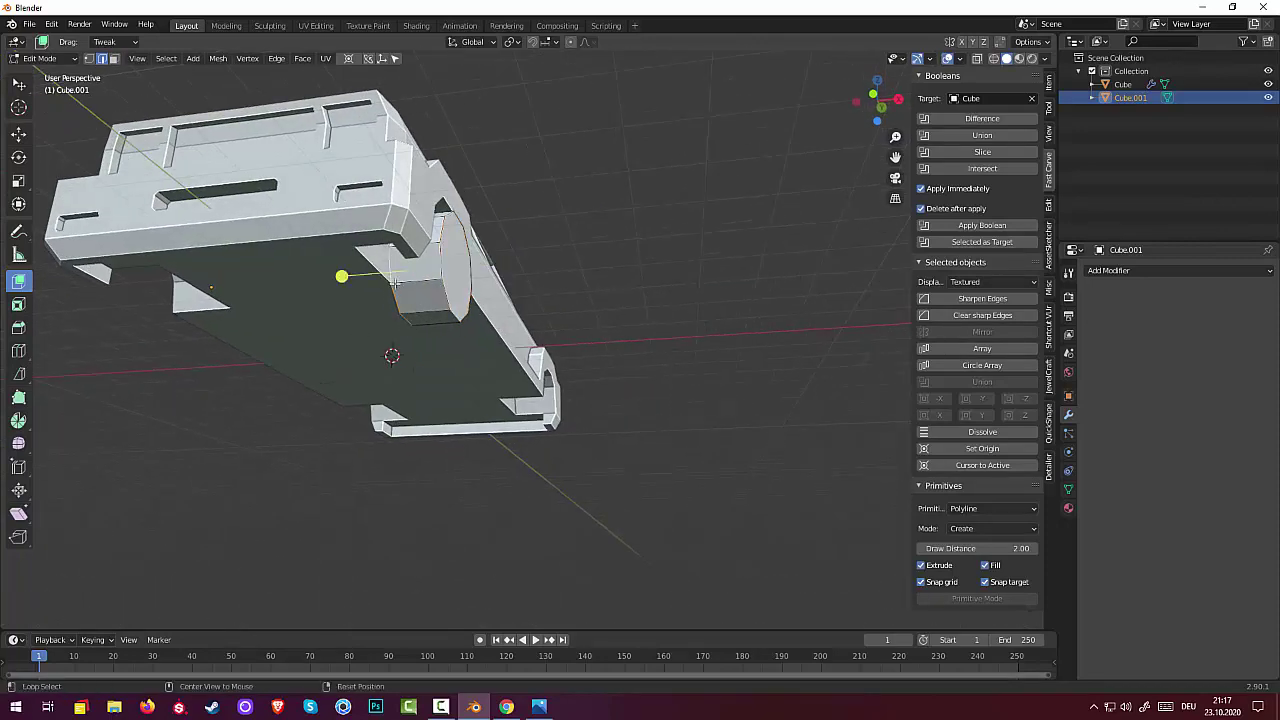
{"action": "key", "text": "alt+a"}
{"action": "left_click", "coordinate": [392, 278], "text": "alt"}
{"action": "left_click", "coordinate": [441, 275], "text": "alt"}
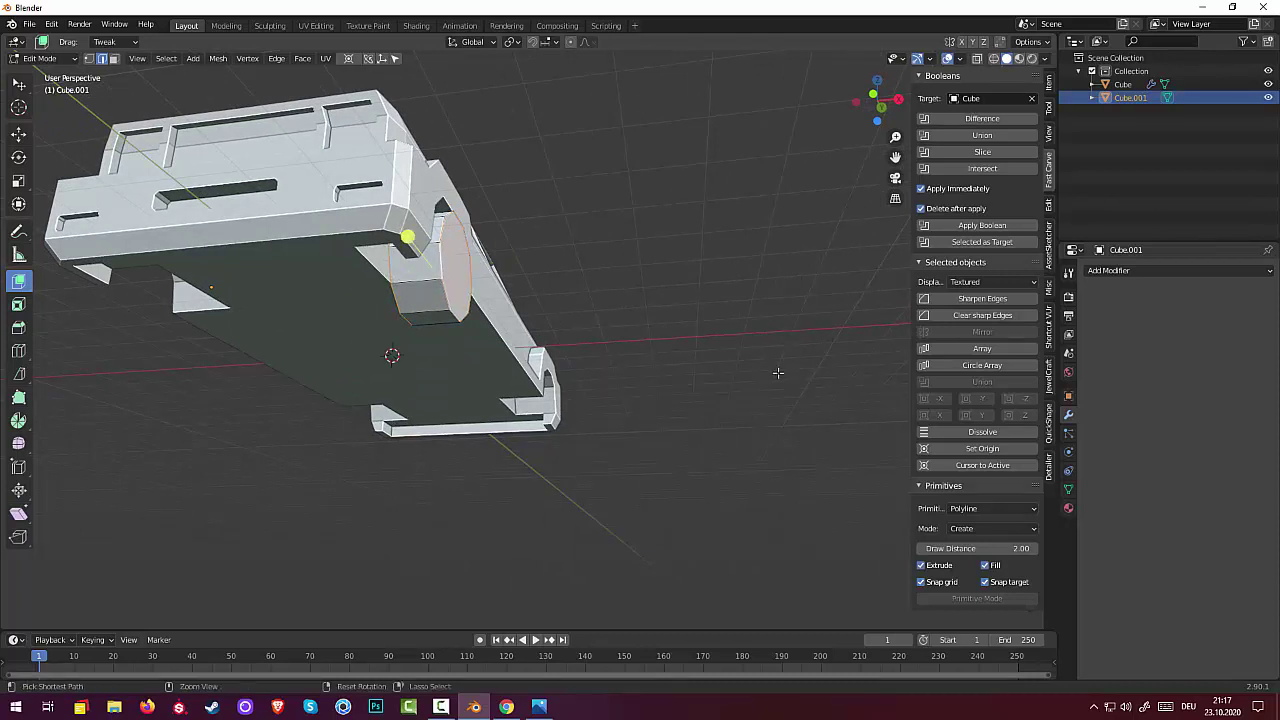
Bevel the rim loop 0.105 m wide with one segment.
{"action": "key", "text": "ctrl+b"}
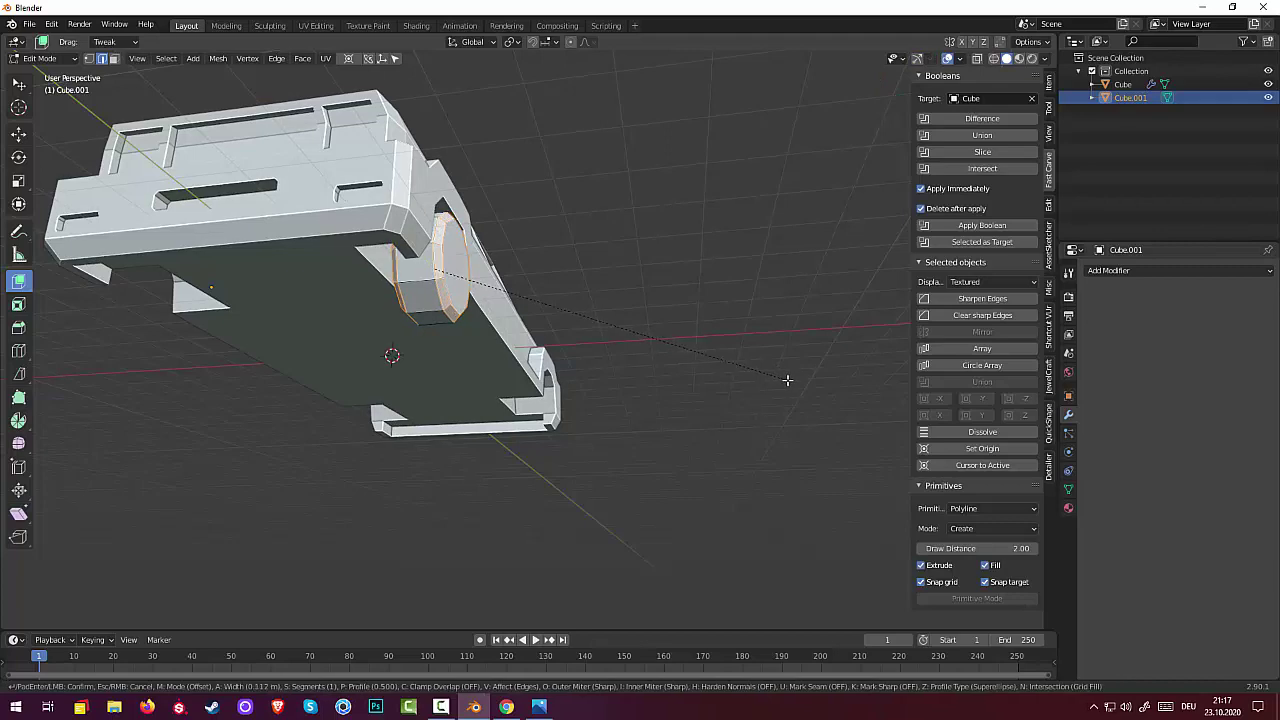
{"action": "left_click", "coordinate": [787, 381]}
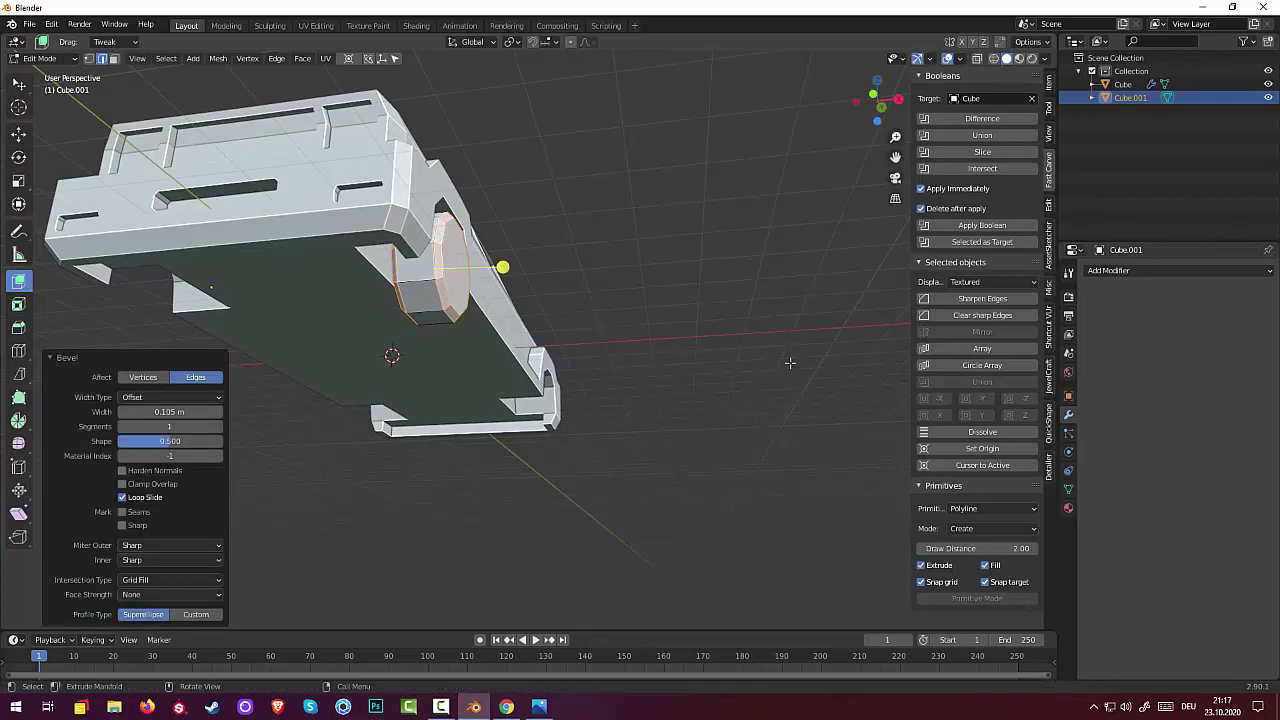
{"action": "mouse_move", "coordinate": [789, 363]}
{"action": "middle_mouse_down"}
{"action": "mouse_move", "coordinate": [737, 420]}
{"action": "mouse_move", "coordinate": [459, 406]}
{"action": "middle_mouse_up"}
Switch to Face select and select the wheel's outer side face.
{"action": "left_click", "coordinate": [338, 340]}
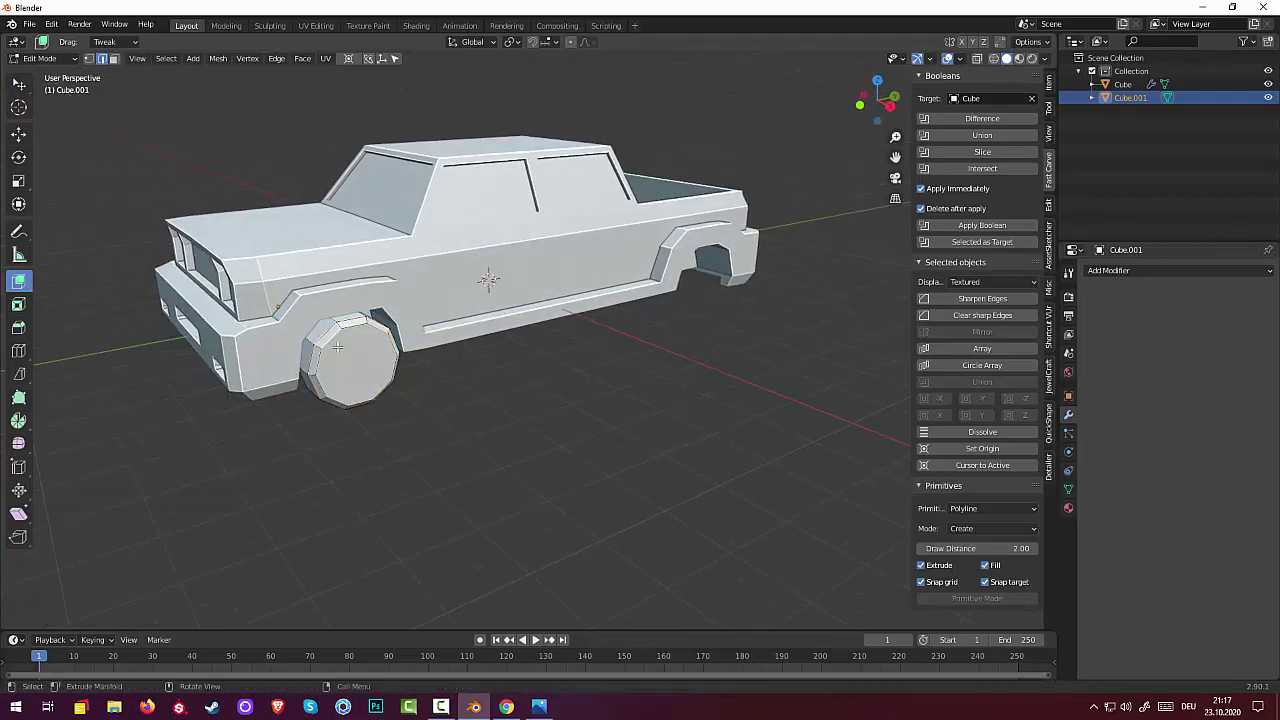
{"action": "left_click", "coordinate": [100, 59]}
{"action": "left_click", "coordinate": [116, 60]}
{"action": "left_click", "coordinate": [389, 388]}
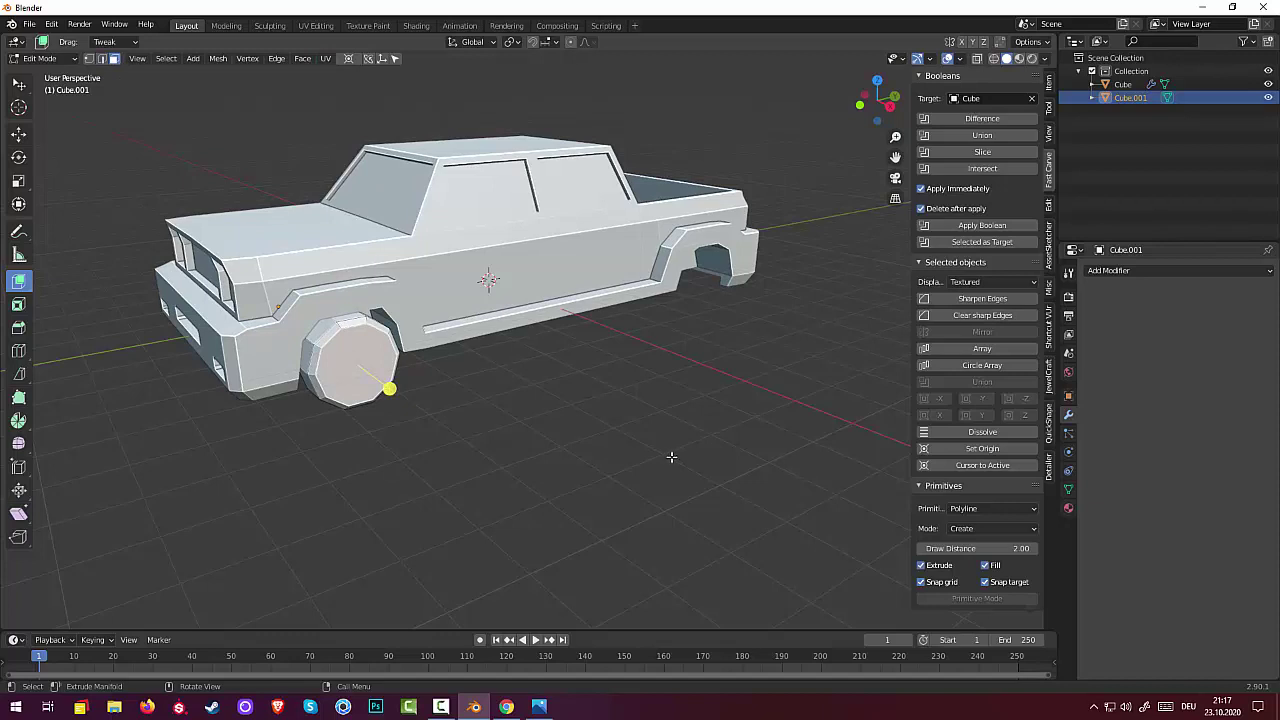
Inset the wheel face twice, 0.1927 m first and then a smaller inner inset.
{"action": "key", "text": "i"}
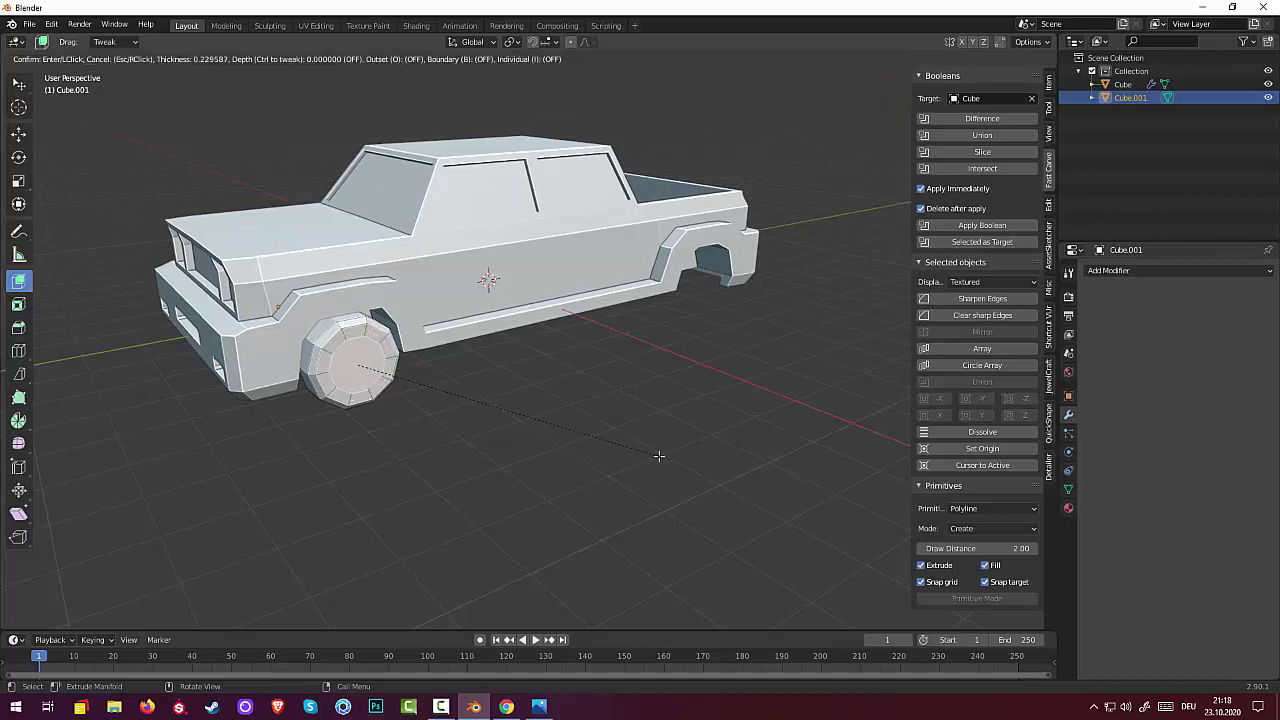
{"action": "left_click", "coordinate": [657, 456]}
{"action": "key", "text": "i"}
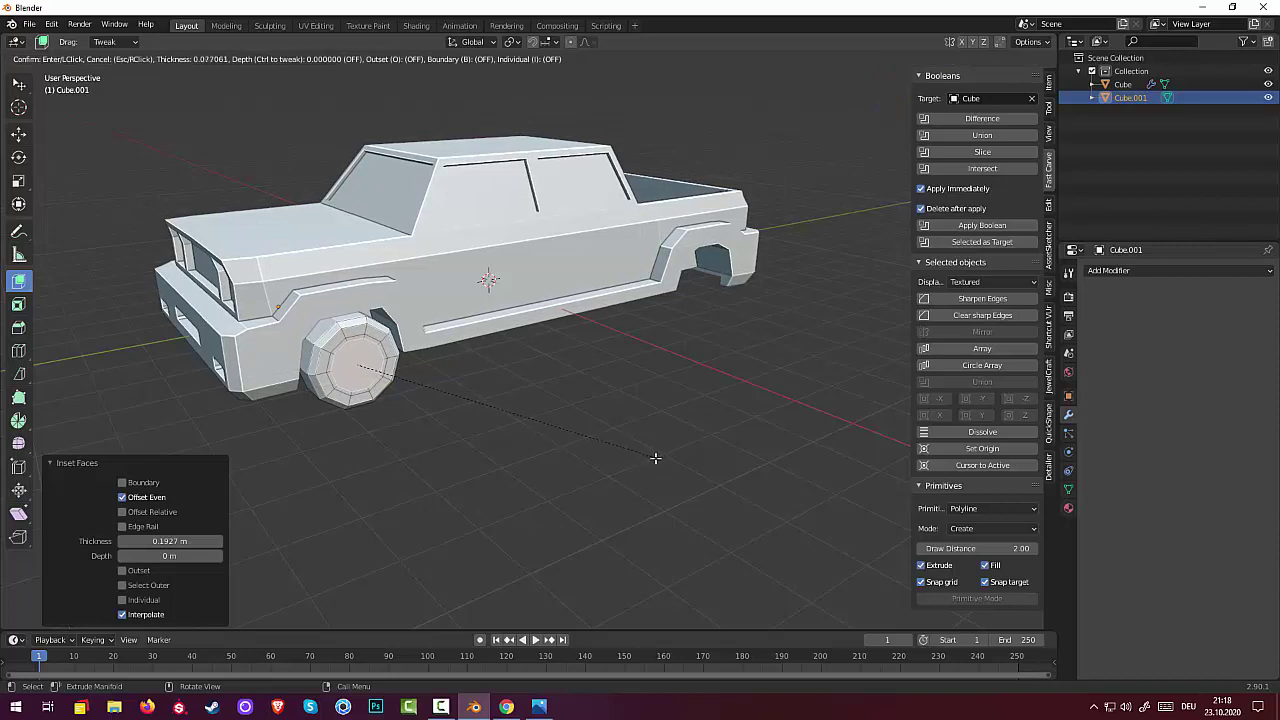
{"action": "left_click", "coordinate": [654, 459]}
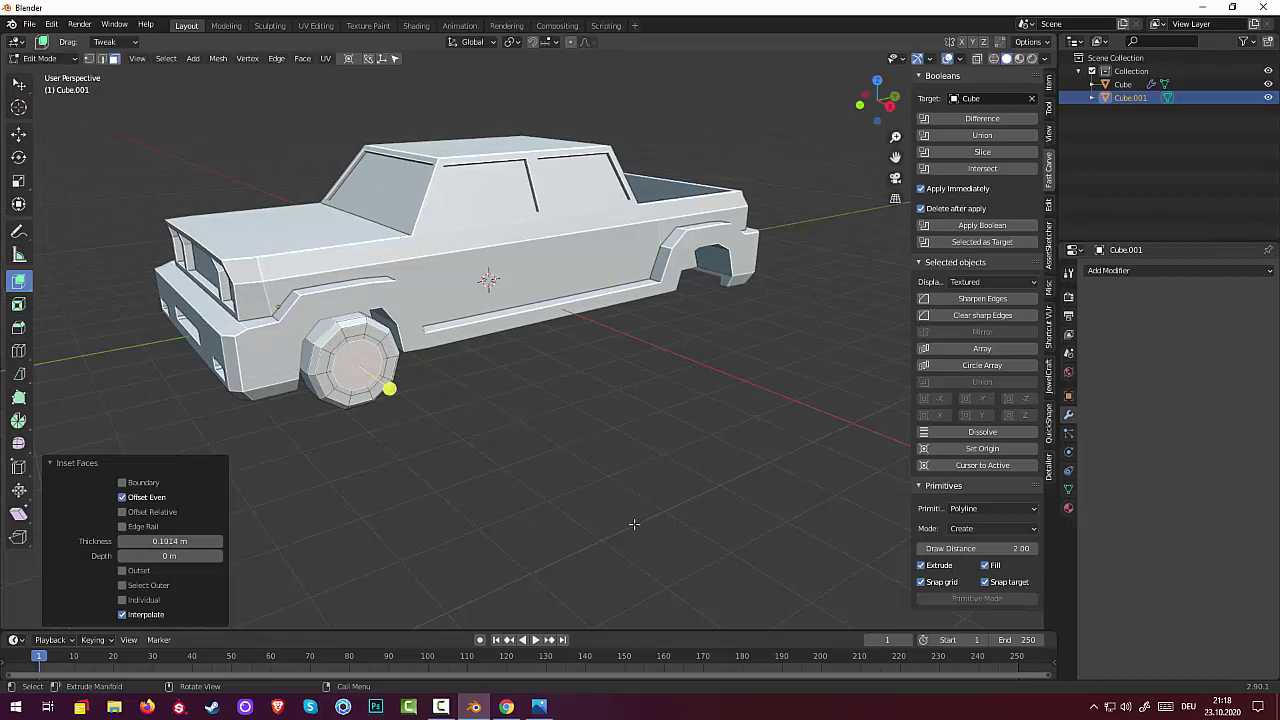
Shift the centre face -0.15908 m along X to form a recessed hub.
{"action": "key", "text": "g"}
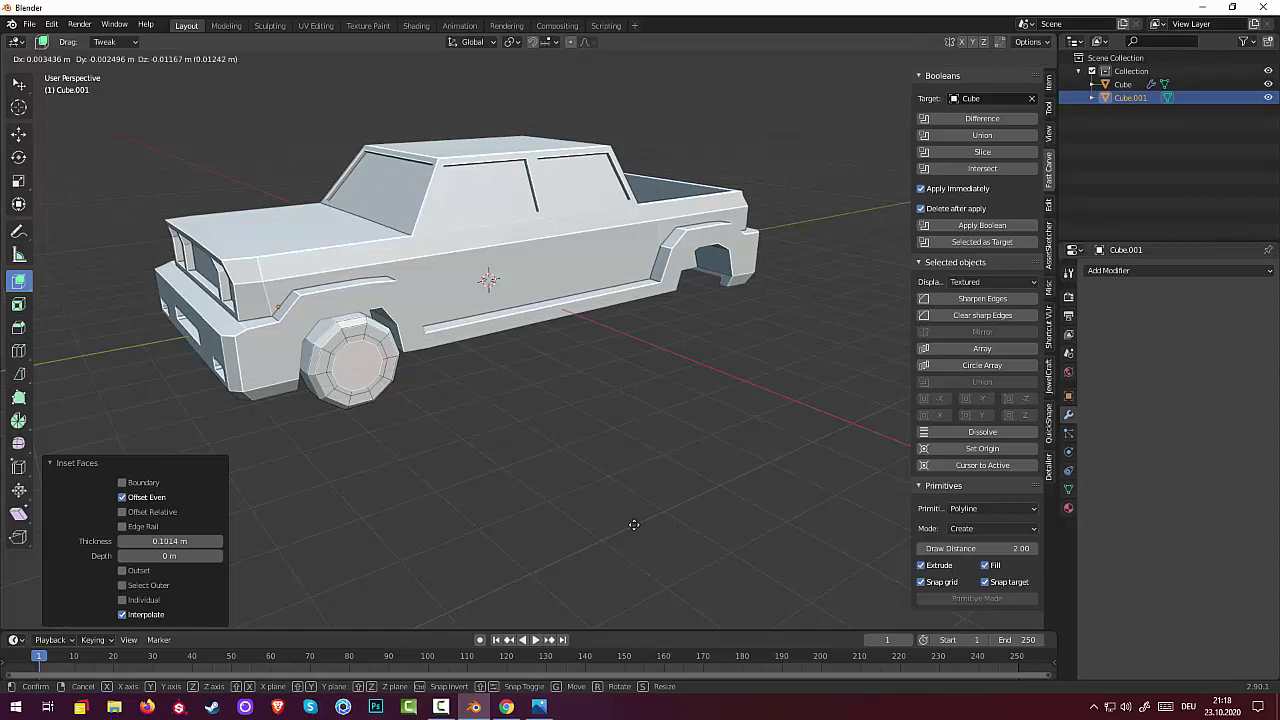
{"action": "key", "text": "x"}
{"action": "left_click", "coordinate": [627, 524]}
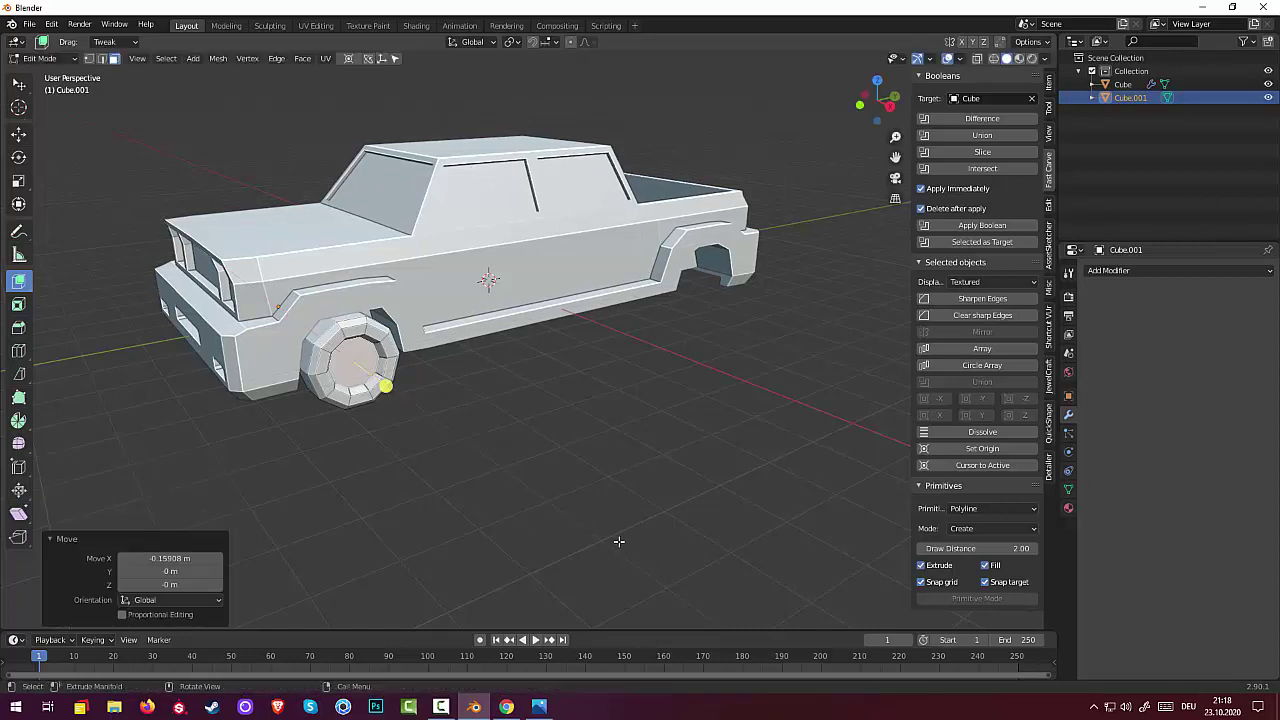
{"action": "left_click", "coordinate": [452, 712]}
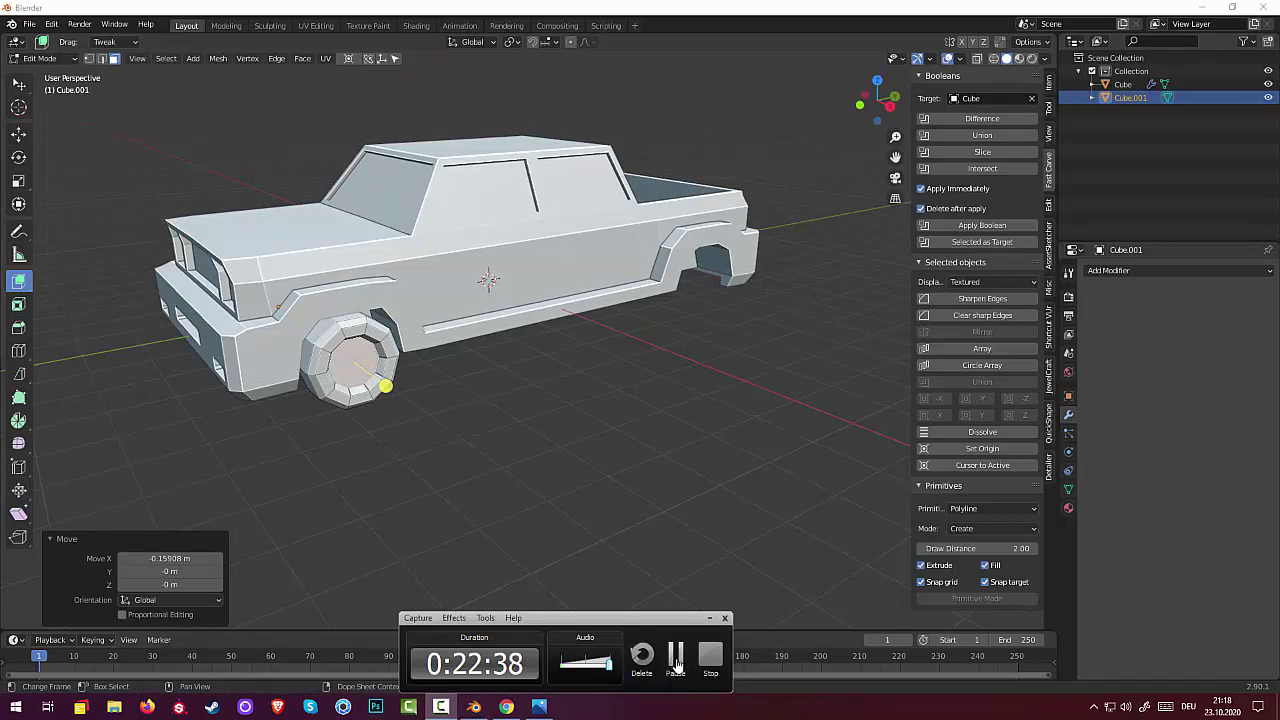
Add an X-axis Mirror modifier to the wheel copy, Cube.002, and view the truck from the side.
{"action": "left_click", "coordinate": [676, 657]}
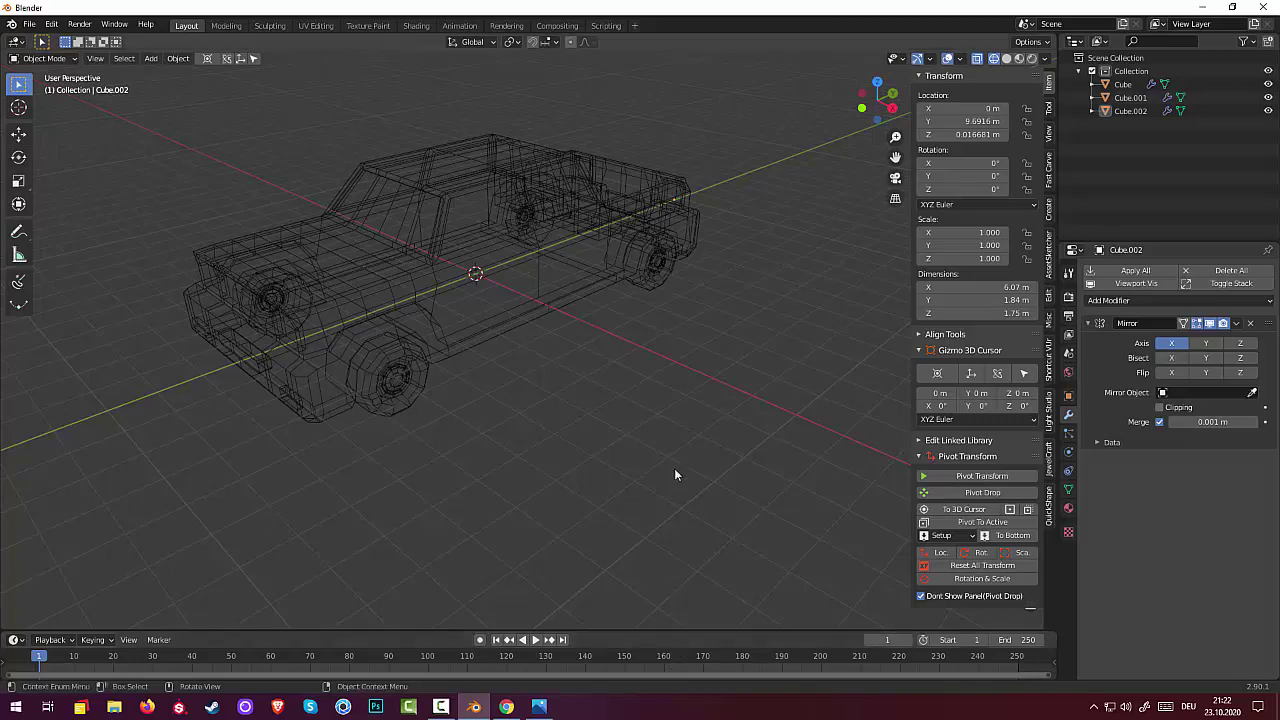
{"action": "scroll", "coordinate": [670, 455], "scroll_direction": "down", "scroll_amount": 5}
{"action": "mouse_move", "coordinate": [669, 449]}
{"action": "middle_mouse_down"}
{"action": "mouse_move", "coordinate": [643, 451]}
{"action": "mouse_move", "coordinate": [615, 408]}
{"action": "mouse_move", "coordinate": [634, 434]}
{"action": "middle_mouse_up"}
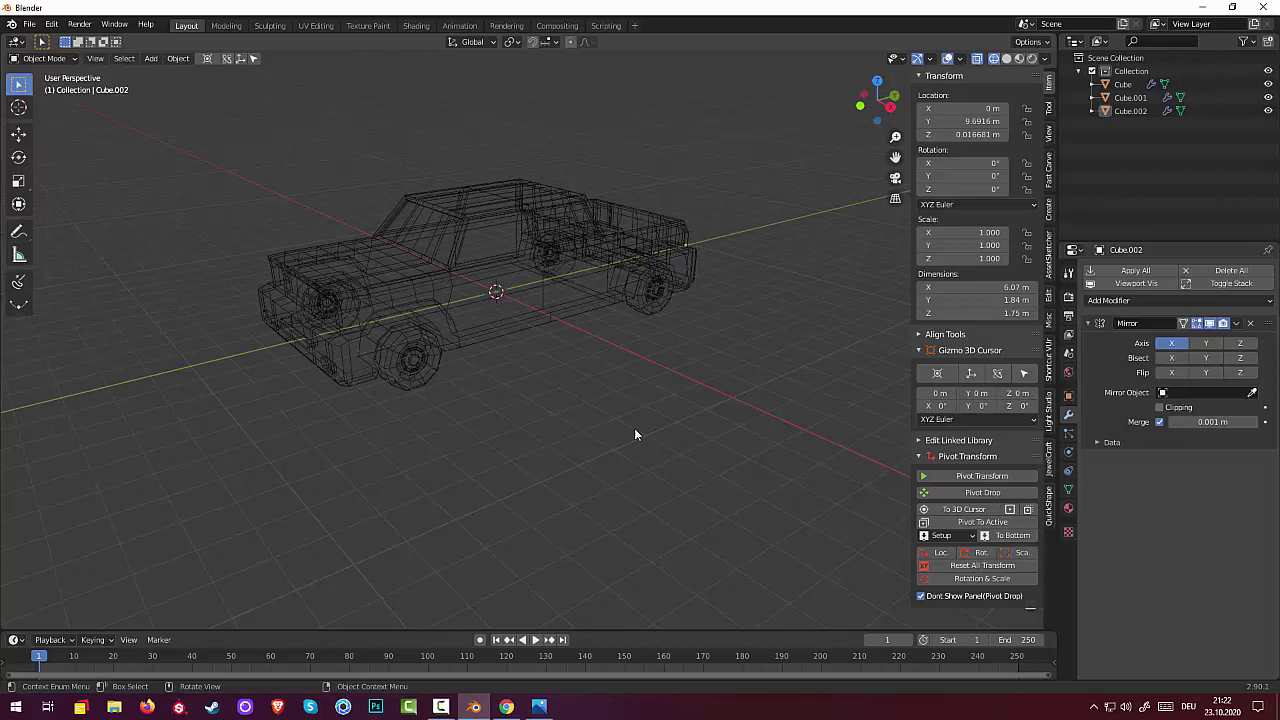
Turn off X-ray and switch to Solid shading, then view the truck's underside.
{"action": "left_click", "coordinate": [977, 59]}
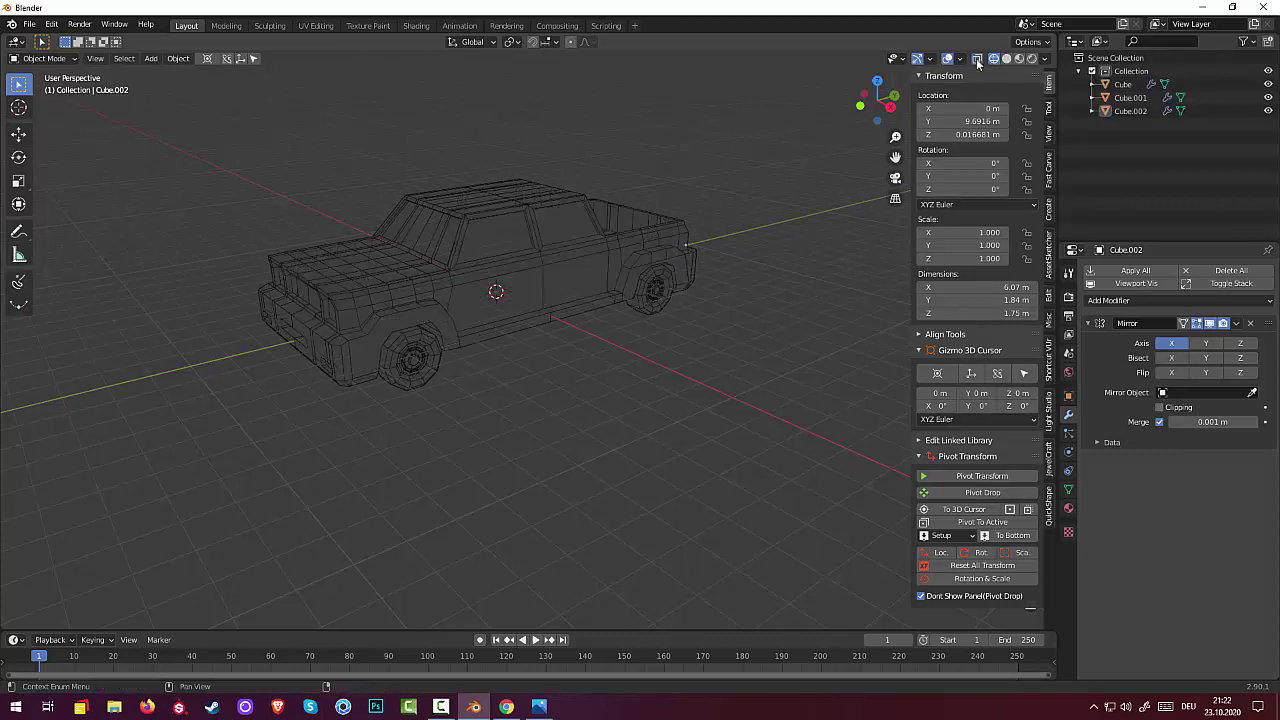
{"action": "left_click", "coordinate": [993, 59]}
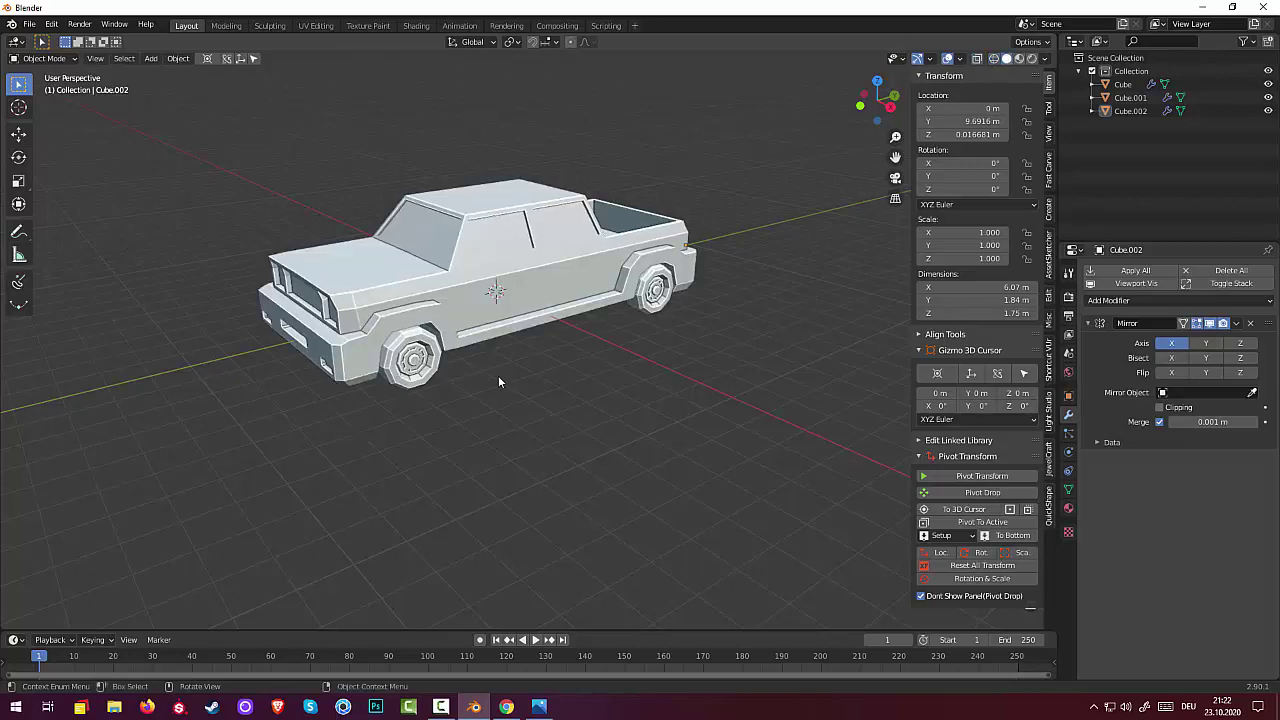
{"action": "scroll", "coordinate": [404, 416], "scroll_direction": "up", "scroll_amount": 2}
{"action": "mouse_move", "coordinate": [427, 411]}
{"action": "middle_mouse_down"}
{"action": "mouse_move", "coordinate": [457, 318]}
{"action": "mouse_move", "coordinate": [598, 321]}
{"action": "mouse_move", "coordinate": [620, 361]}
{"action": "mouse_move", "coordinate": [620, 374]}
{"action": "mouse_move", "coordinate": [530, 395]}
{"action": "mouse_move", "coordinate": [423, 402]}
{"action": "mouse_move", "coordinate": [497, 436]}
{"action": "mouse_move", "coordinate": [446, 445]}
{"action": "middle_mouse_up"}
{"action": "scroll", "coordinate": [474, 423], "scroll_direction": "down", "scroll_amount": 2}
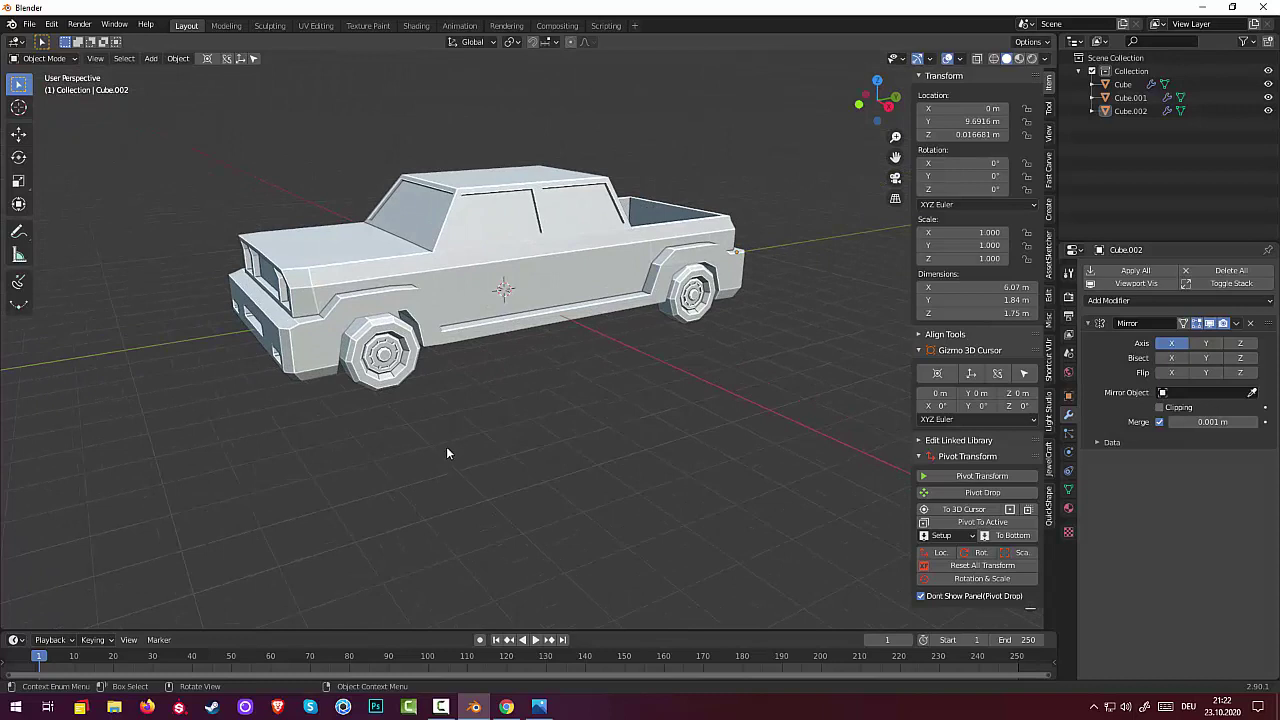
Undo the mirrored wheel copy and hub insets back to the plain, unselected front wheel face.
{"action": "key", "text": "ctrl"}
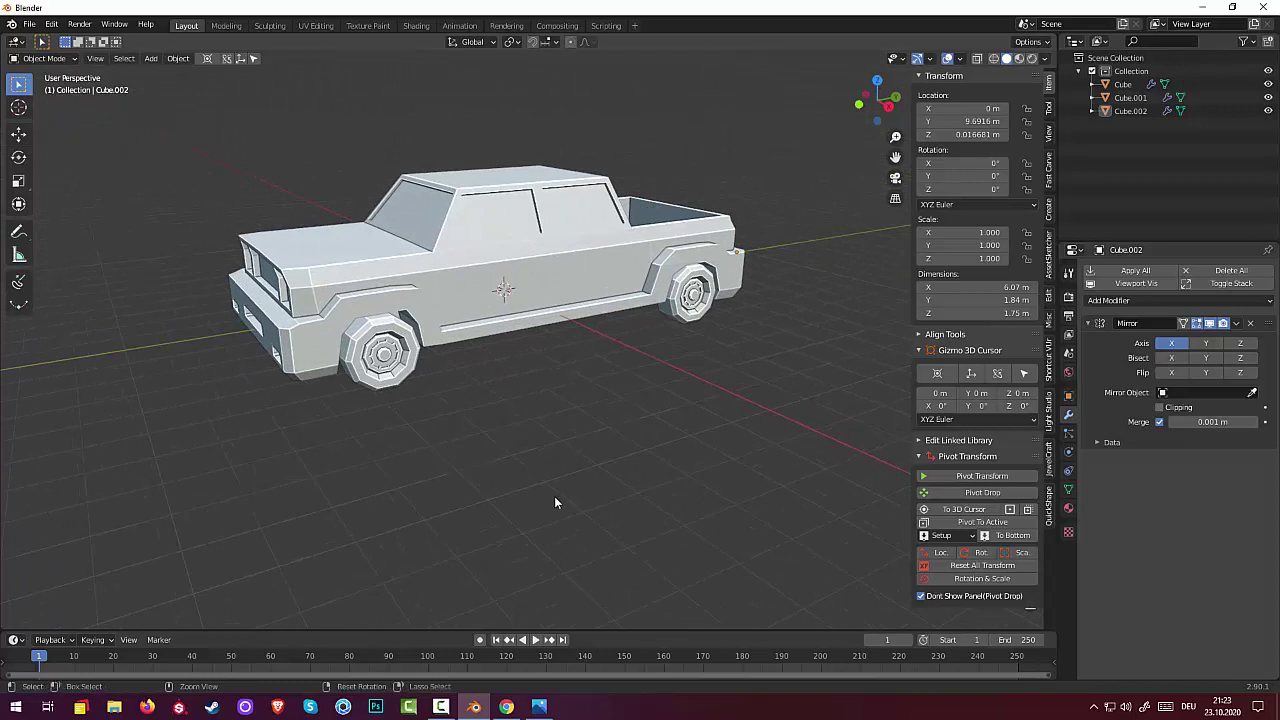
{"action": "key", "text": "ctrl+j"}
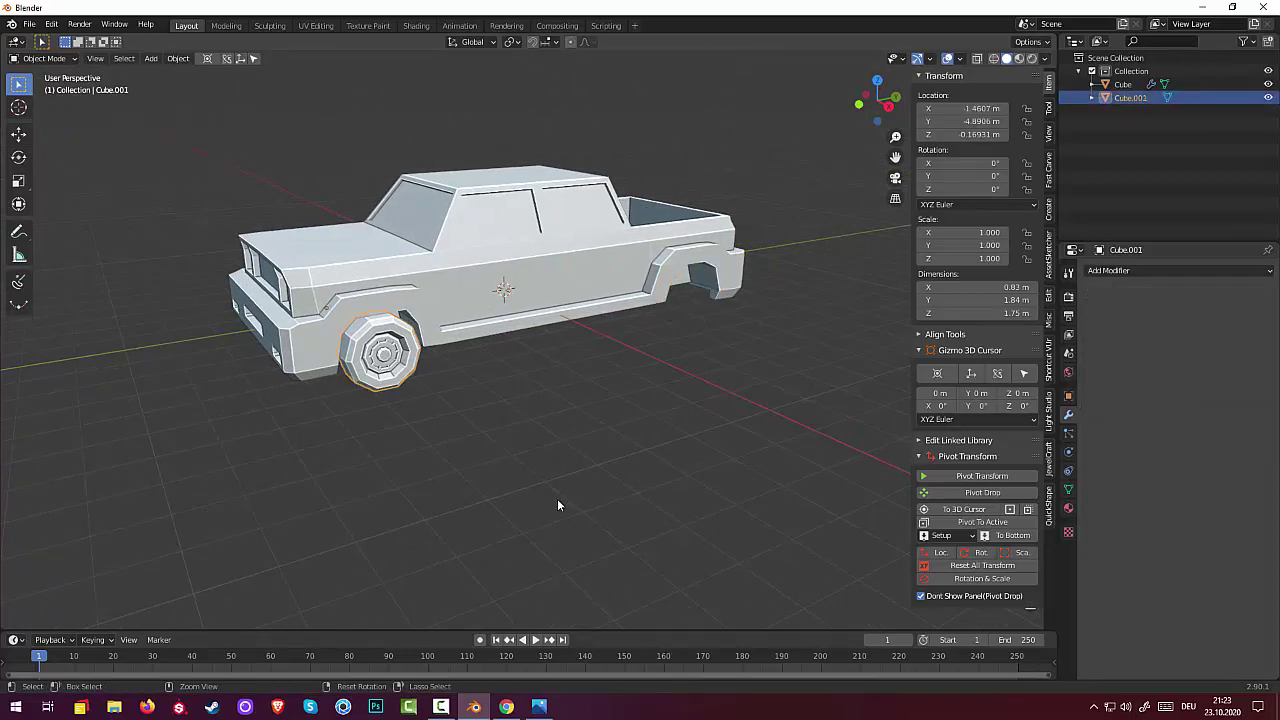
{"action": "key", "text": "Tab"}
{"action": "key", "text": "ctrl+KP_Add"}
{"action": "key", "text": "ctrl+KP_Add"}
{"action": "key", "text": "ctrl+KP_Add"}
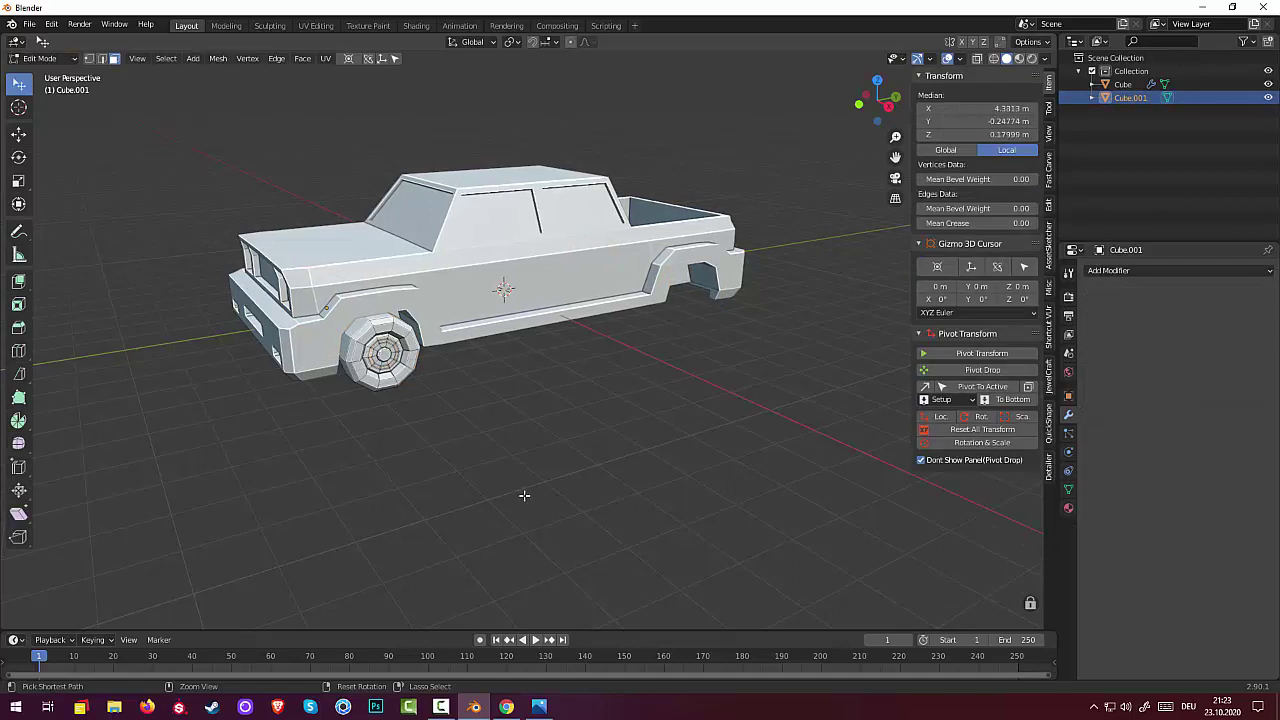
{"action": "key", "text": "ctrl+KP_Add"}
{"action": "key", "text": "ctrl+KP_Add"}
{"action": "key", "text": "ctrl+KP_Add"}
{"action": "key", "text": "ctrl+KP_Add"}
{"action": "key", "text": "ctrl+KP_Add"}
{"action": "key", "text": "ctrl+KP_Add"}
{"action": "key", "text": "ctrl+KP_Add"}
{"action": "key", "text": "ctrl+KP_Add"}
{"action": "key", "text": "ctrl+KP_Add"}
{"action": "key", "text": "ctrl+KP_Add"}
{"action": "key", "text": "ctrl+KP_Add"}
{"action": "key", "text": "ctrl+KP_Add"}
{"action": "key", "text": "ctrl+KP_Add"}
{"action": "key", "text": "ctrl+KP_Add"}
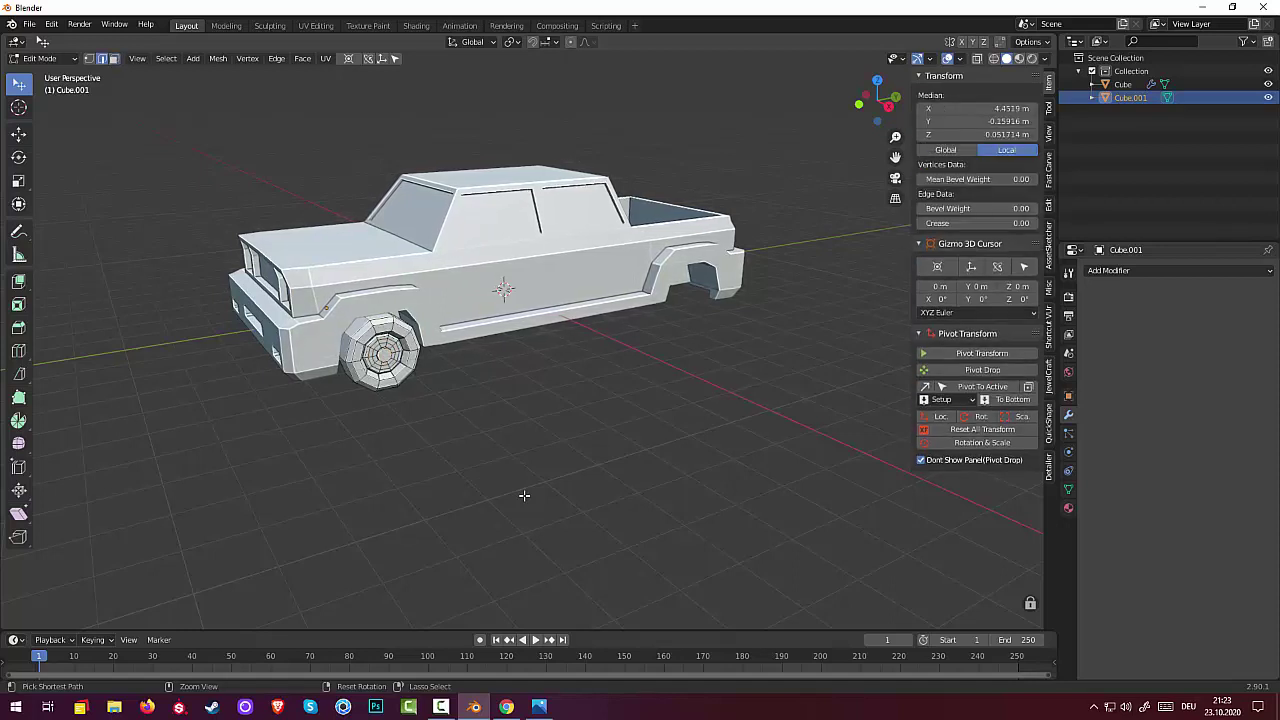
{"action": "key", "text": "ctrl+KP_Add"}
{"action": "key", "text": "ctrl+KP_Add"}
{"action": "key", "text": "ctrl+KP_Add"}
{"action": "key", "text": "ctrl+KP_Add"}
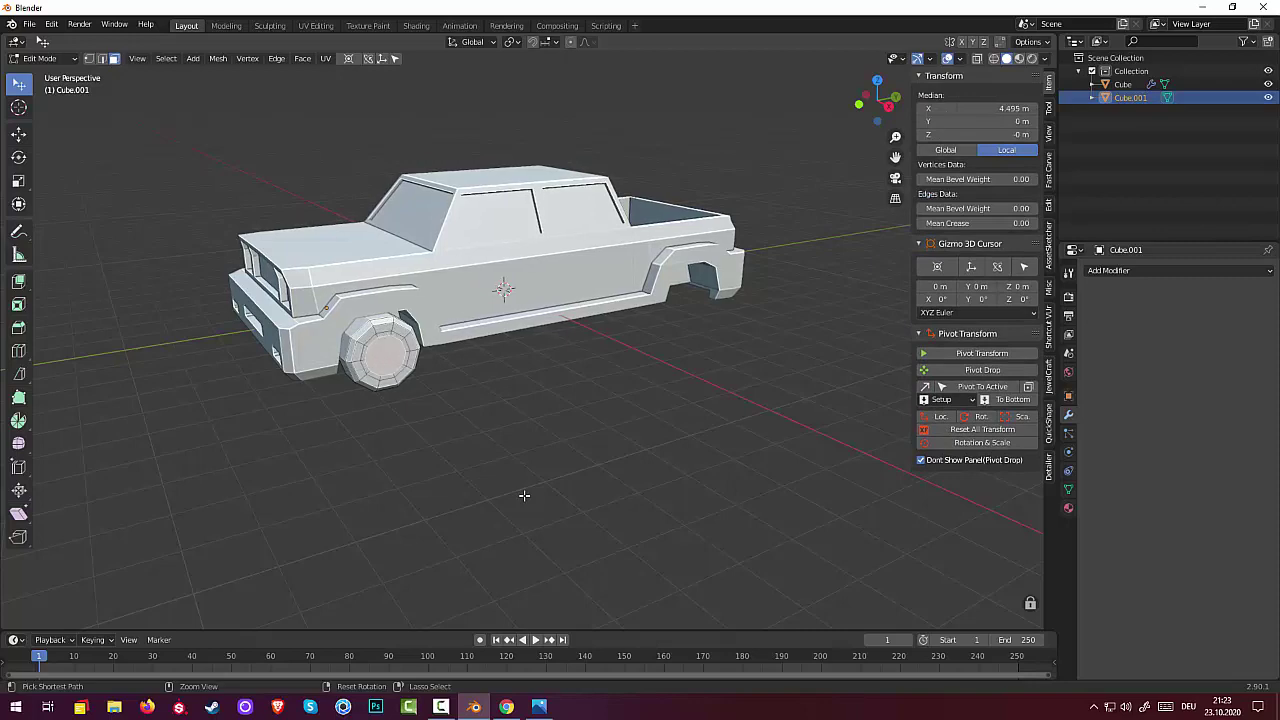
{"action": "key", "text": "ctrl+KP_Add"}
{"action": "key", "text": "2"}
{"action": "key", "text": "alt+a"}
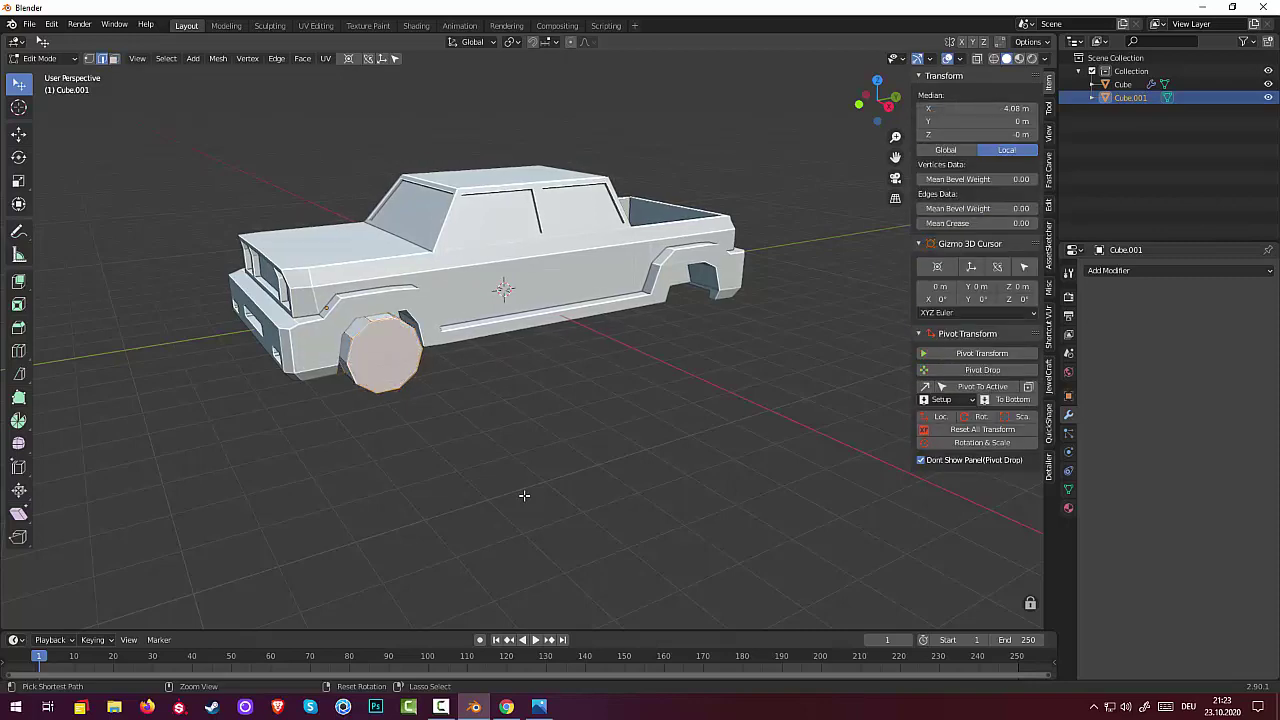
{"action": "mouse_move", "coordinate": [524, 495]}
{"action": "middle_mouse_down"}
{"action": "mouse_move", "coordinate": [549, 460]}
{"action": "mouse_move", "coordinate": [666, 406]}
{"action": "mouse_move", "coordinate": [514, 457]}
{"action": "mouse_move", "coordinate": [482, 482]}
{"action": "mouse_move", "coordinate": [509, 486]}
{"action": "middle_mouse_up"}
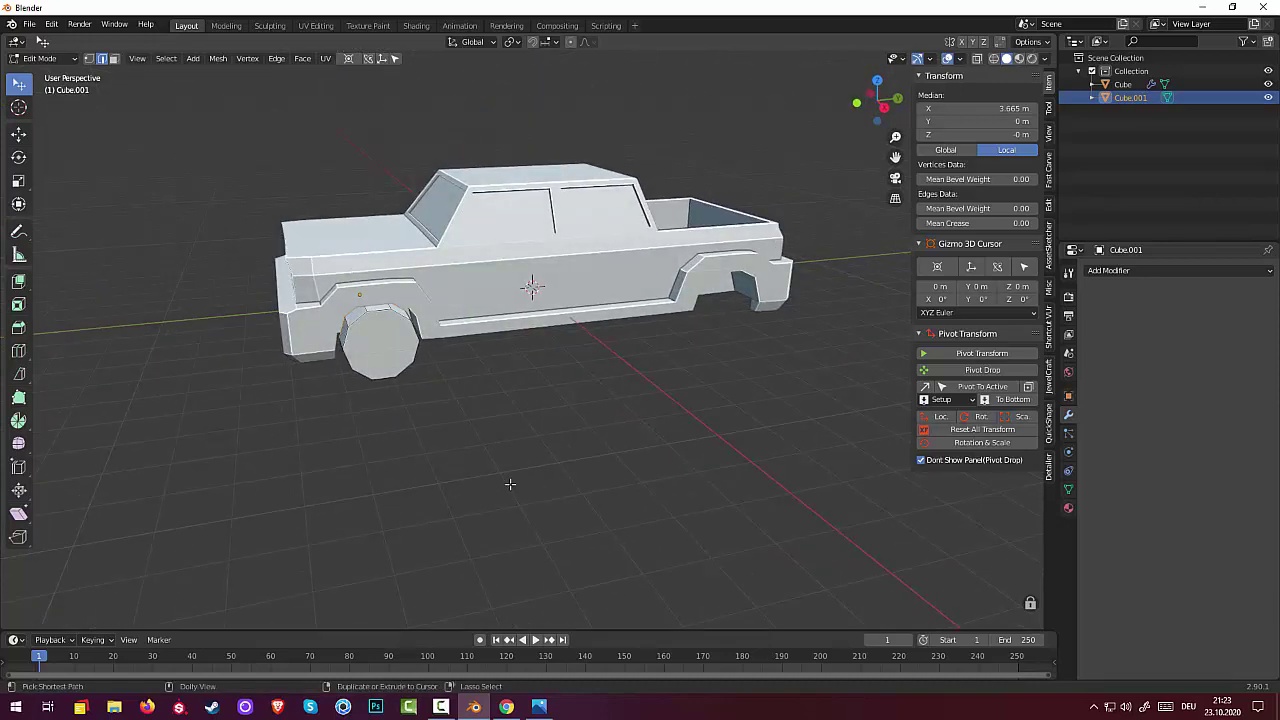
Redo the front wheel face selection and the successive concentric hub inset rings.
{"action": "key", "text": "ctrl+z"}
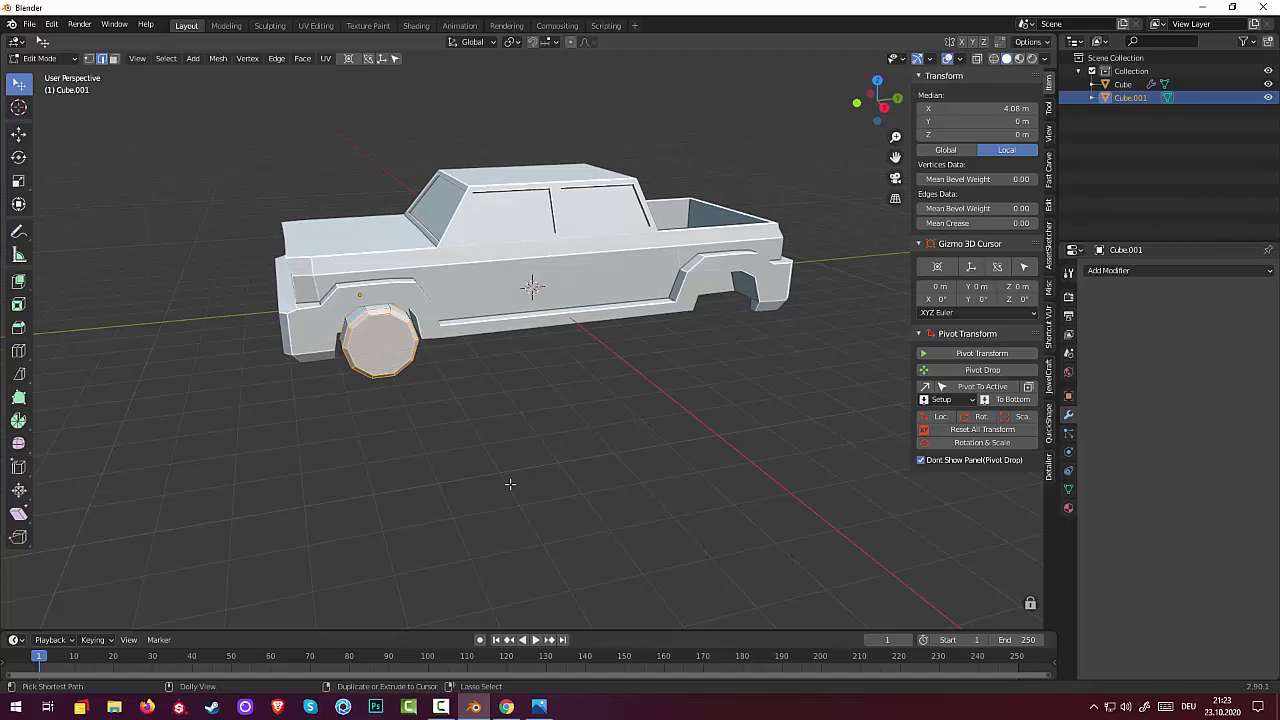
{"action": "key", "text": "ctrl+z"}
{"action": "key", "text": "ctrl+z"}
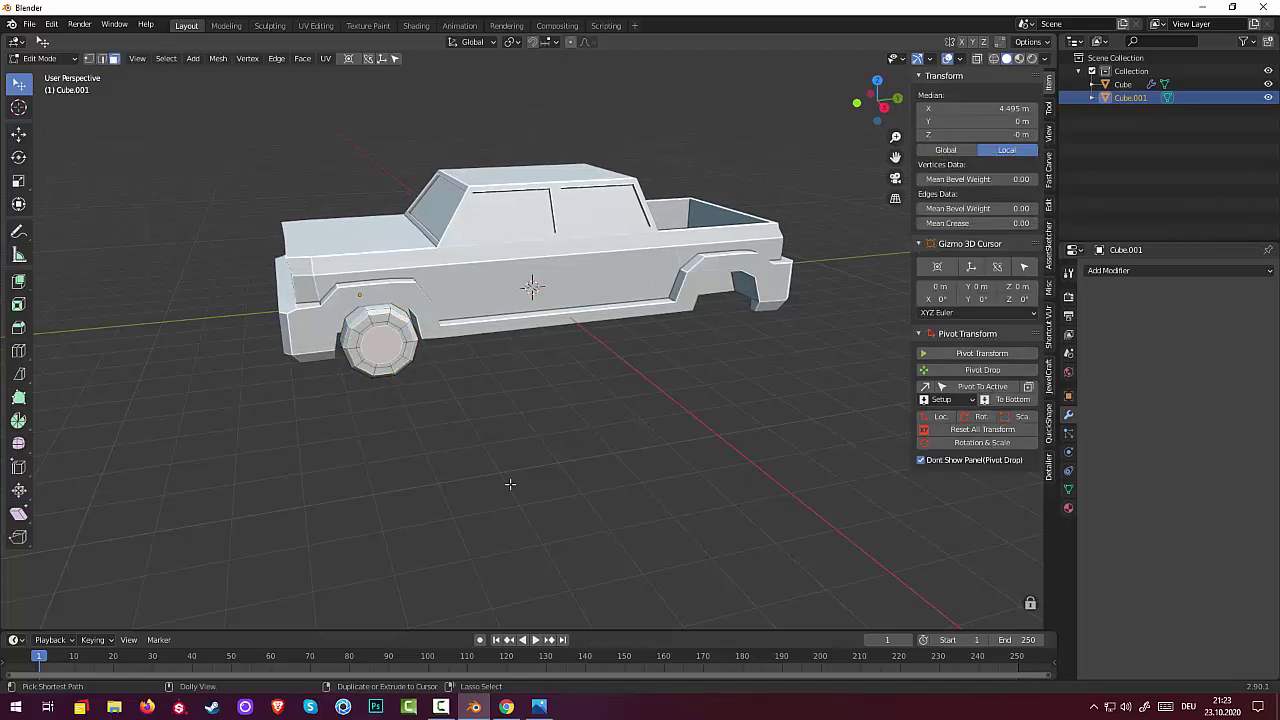
{"action": "key", "text": "ctrl+z"}
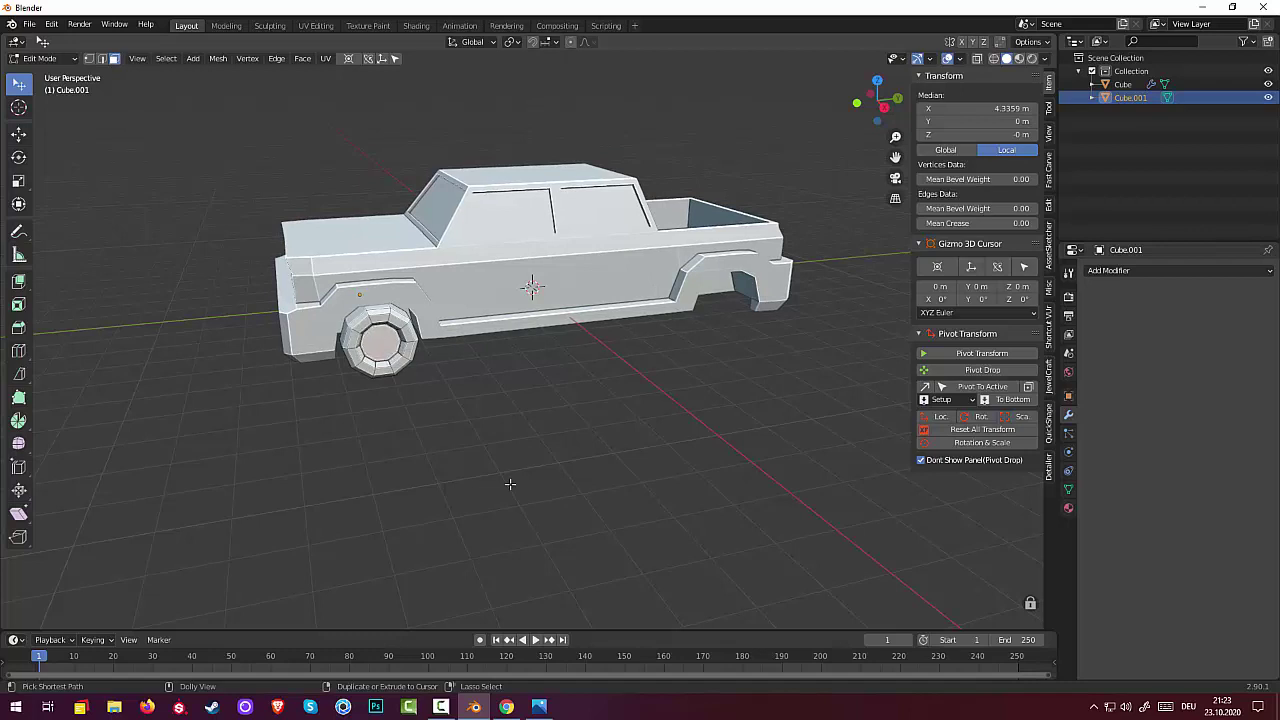
{"action": "key", "text": "ctrl+z"}
{"action": "key", "text": "ctrl+z"}
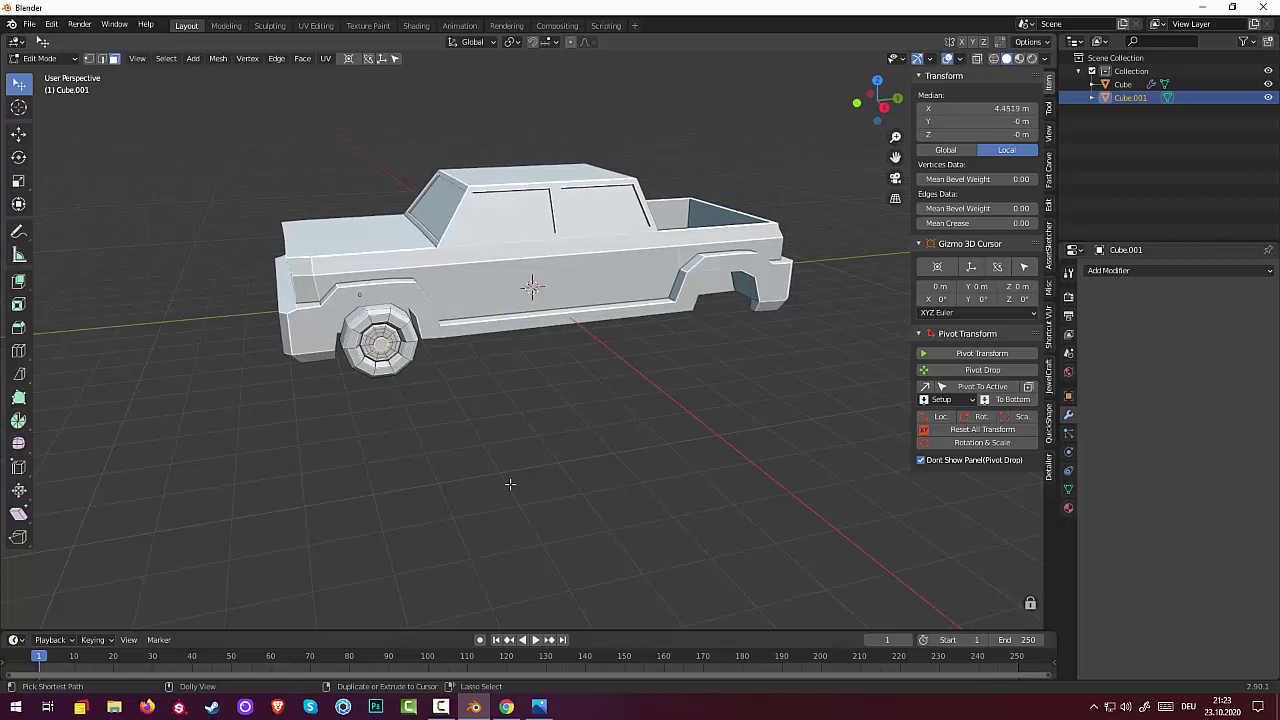
{"action": "key", "text": "ctrl+z"}
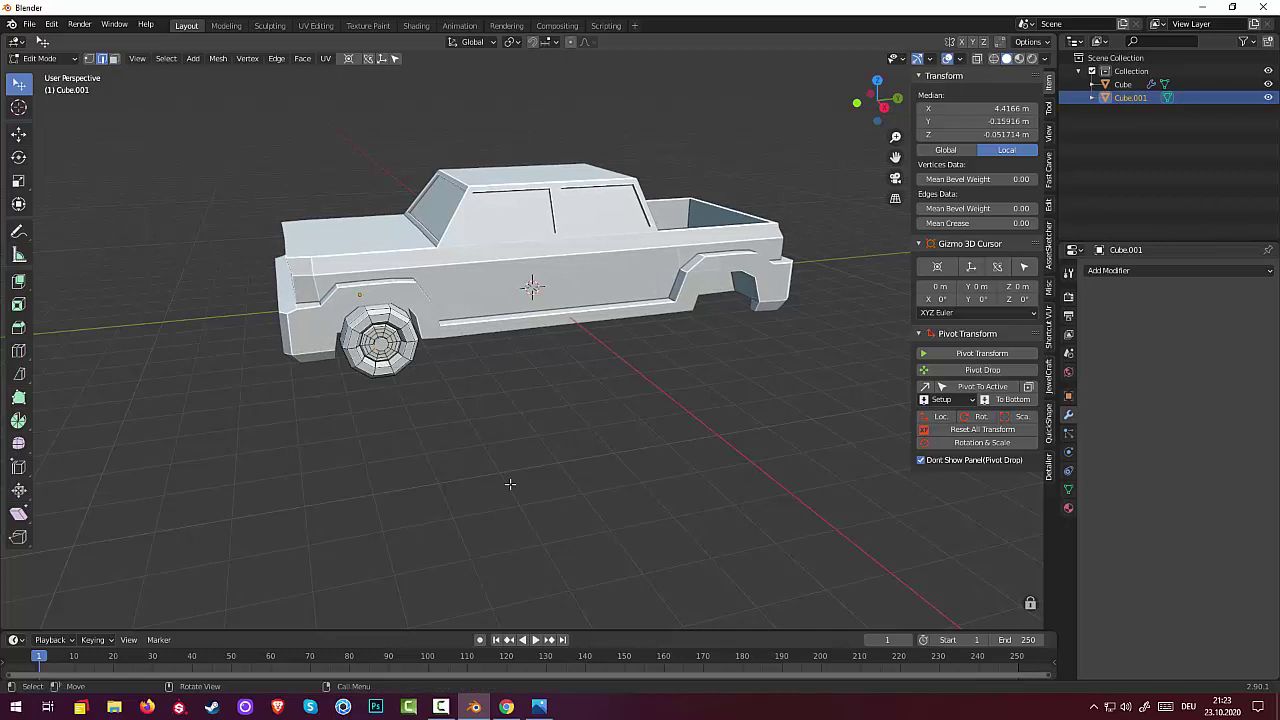
Zoom into the front wheel in face select mode, adjust the hub ring selections, then clear them.
{"action": "scroll", "coordinate": [340, 430], "scroll_direction": "up", "scroll_amount": 3}
{"action": "scroll", "coordinate": [334, 424], "scroll_direction": "up", "scroll_amount": 2}
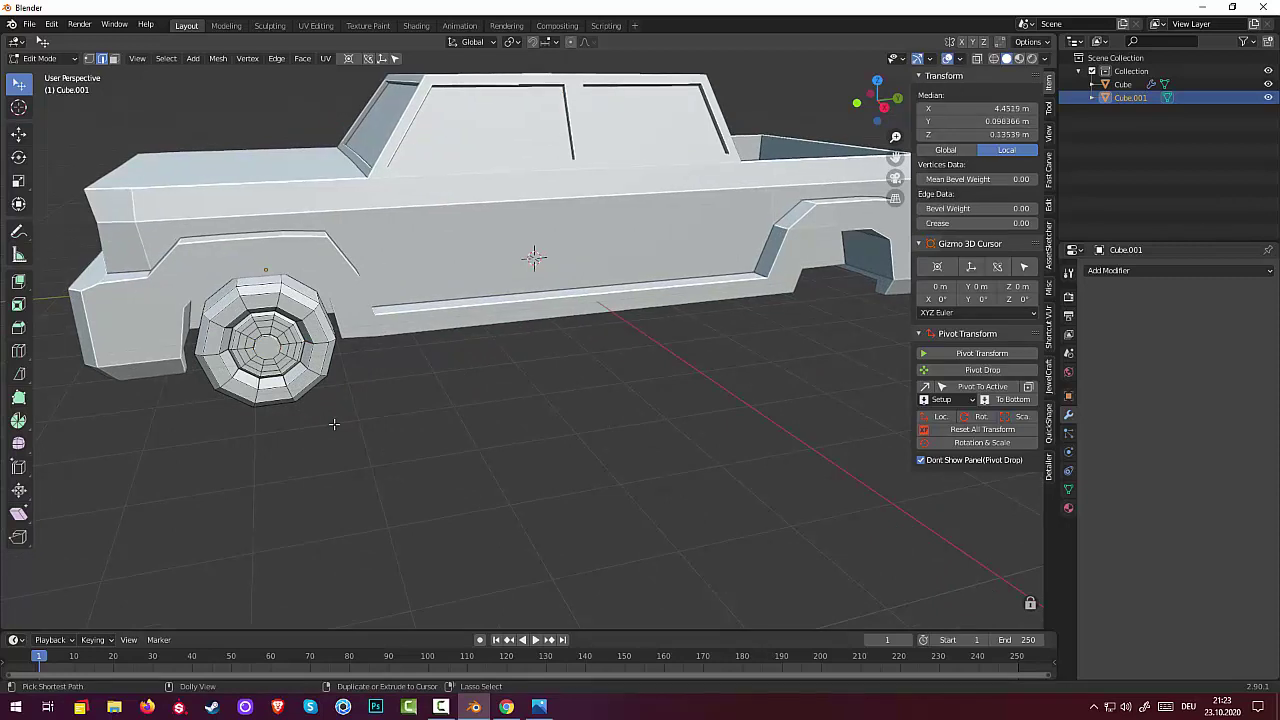
{"action": "key", "text": "3"}
{"action": "key", "text": "ctrl+z"}
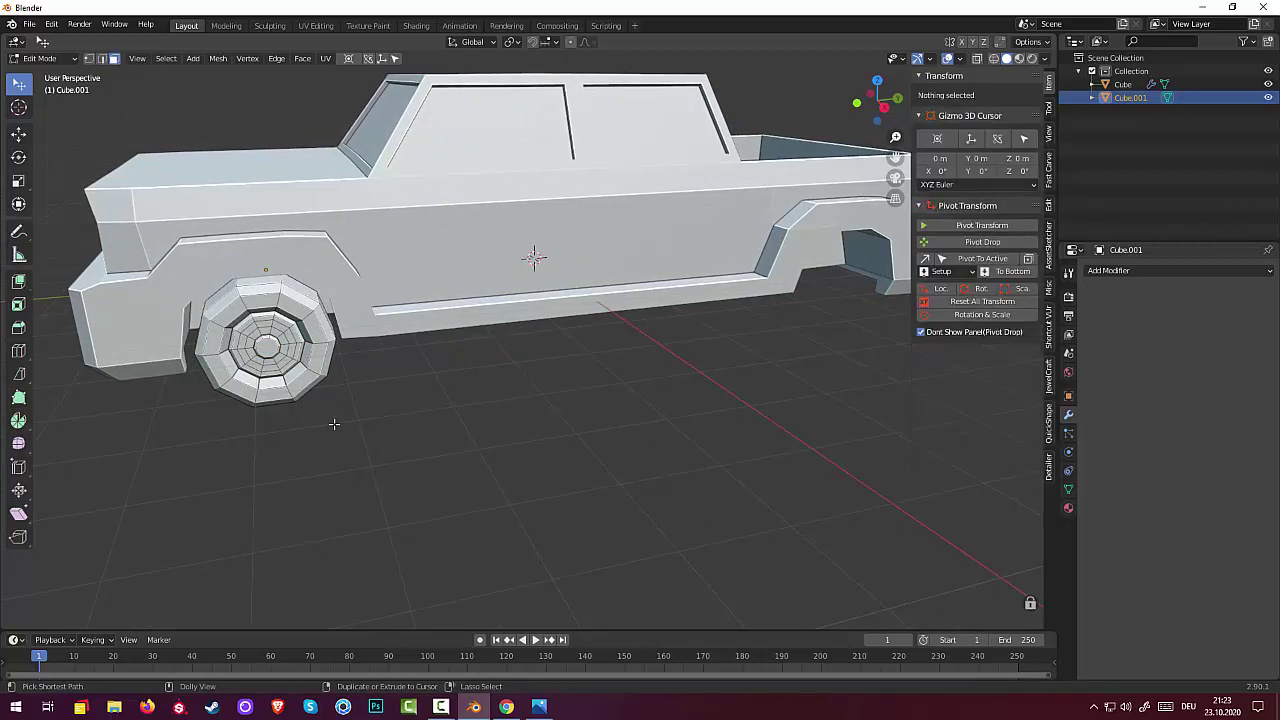
{"action": "key", "text": "ctrl+z"}
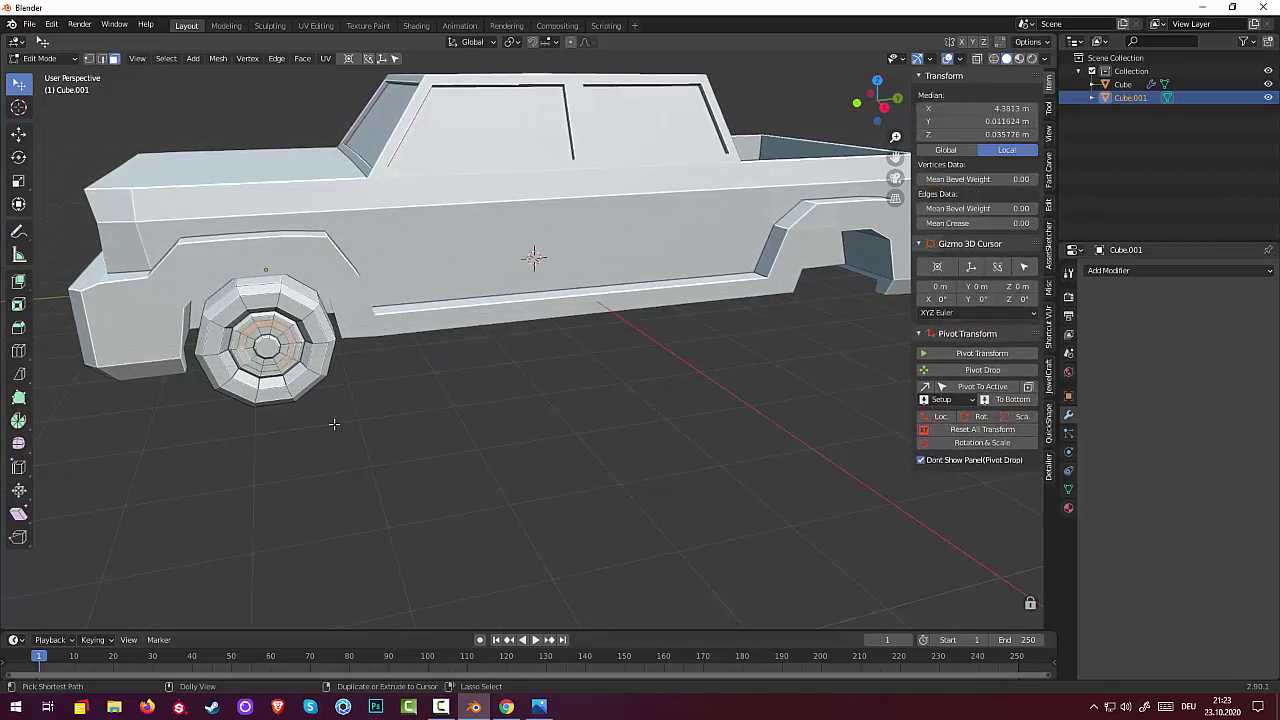
{"action": "key", "text": "ctrl+z"}
{"action": "key", "text": "ctrl+z"}
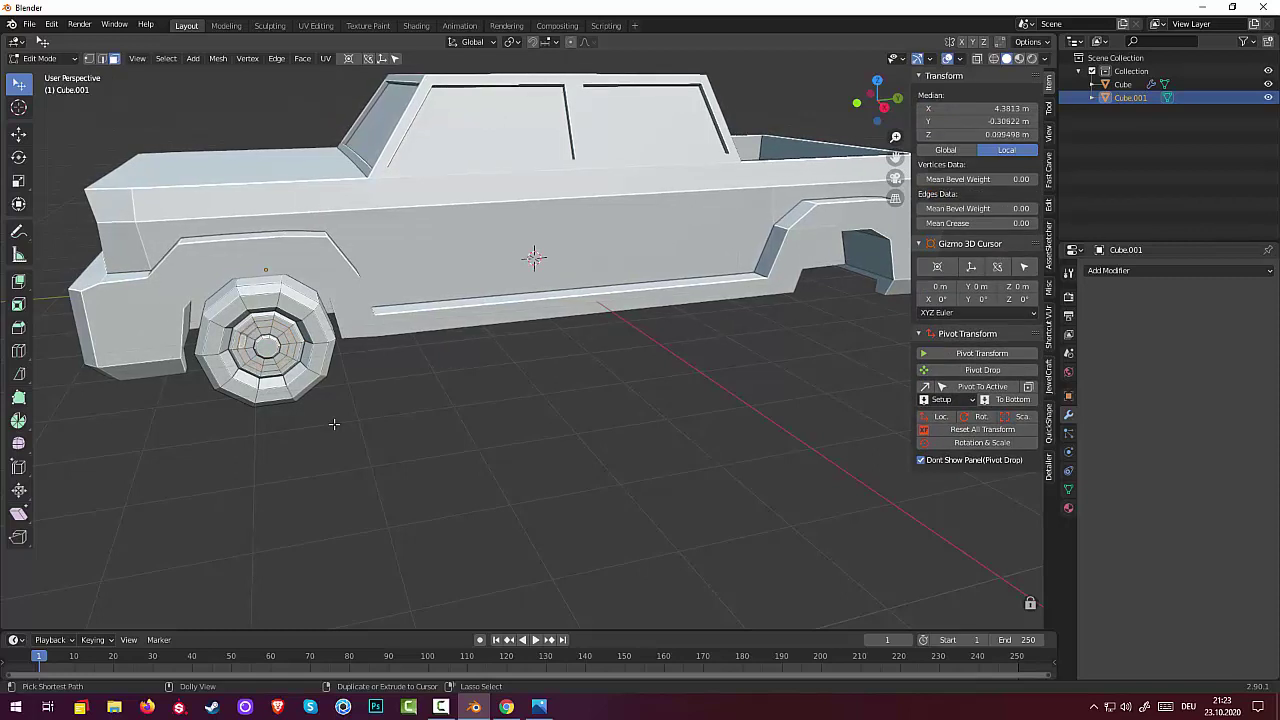
{"action": "key", "text": "ctrl+z"}
{"action": "key", "text": "ctrl+z"}
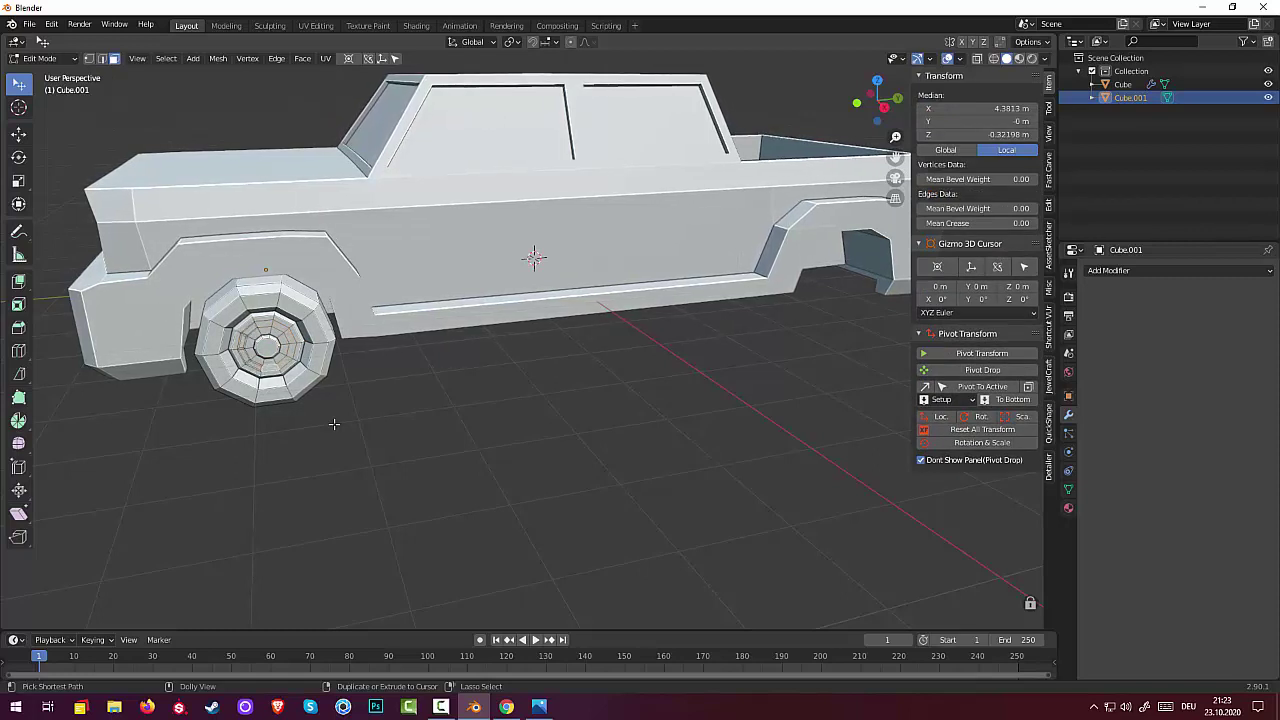
{"action": "key", "text": "ctrl+z"}
{"action": "key", "text": "ctrl+z"}
{"action": "key", "text": "ctrl+z"}
{"action": "key", "text": "ctrl+z"}
{"action": "key", "text": "ctrl+z"}
{"action": "key", "text": "ctrl+z"}
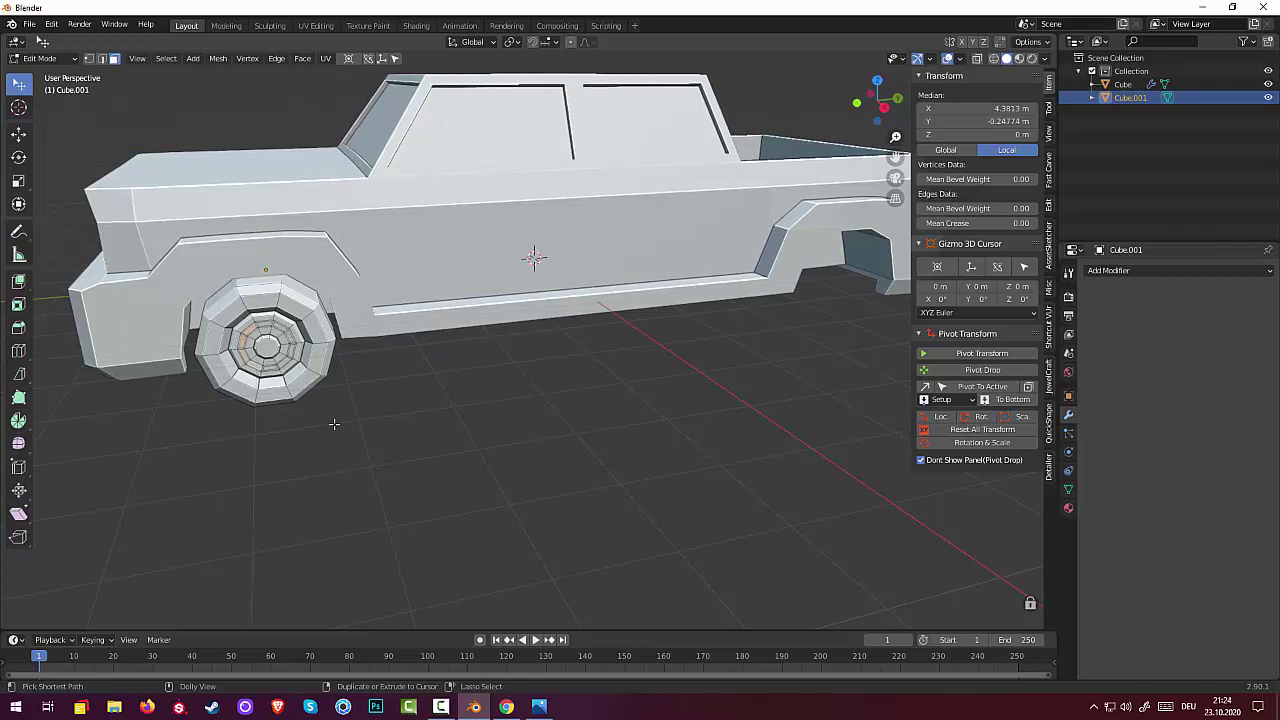
{"action": "key", "text": "ctrl+z"}
{"action": "key", "text": "ctrl+z"}
{"action": "key", "text": "ctrl+z"}
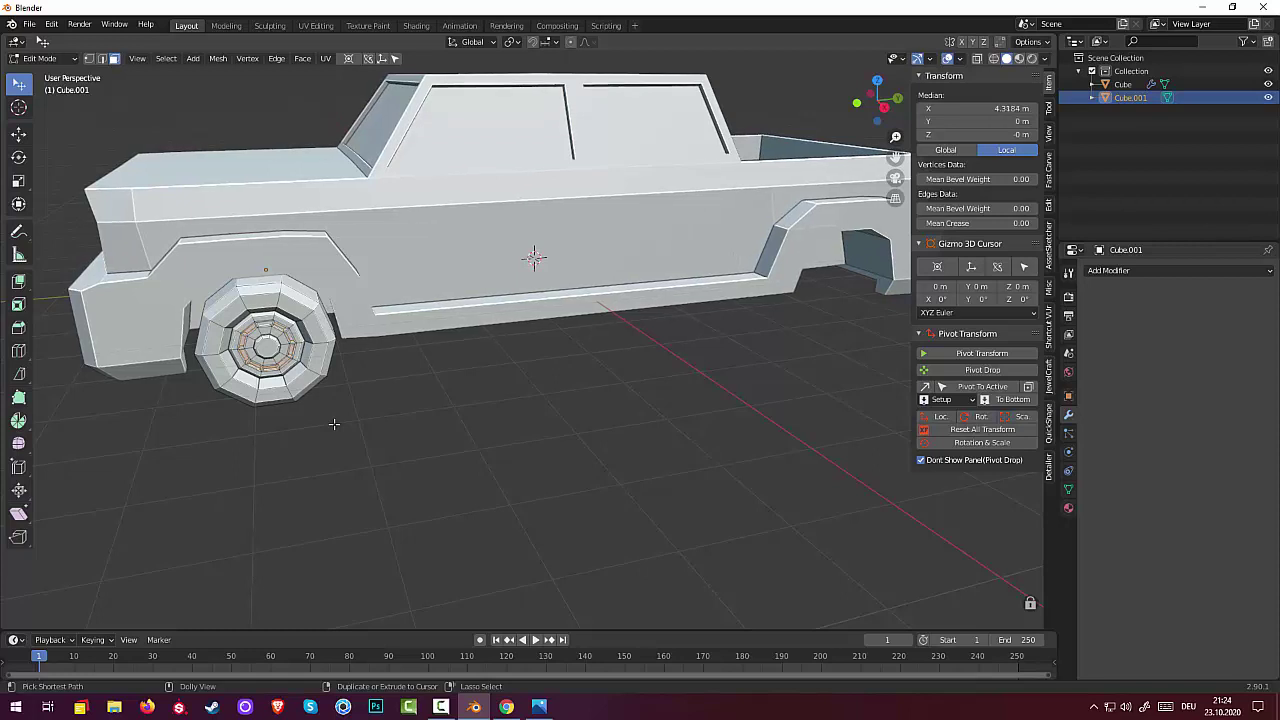
{"action": "key", "text": "ctrl+z"}
Return to Object Mode, select the truck body and view it from a front three-quarter angle.
{"action": "key", "text": "ctrl+z"}
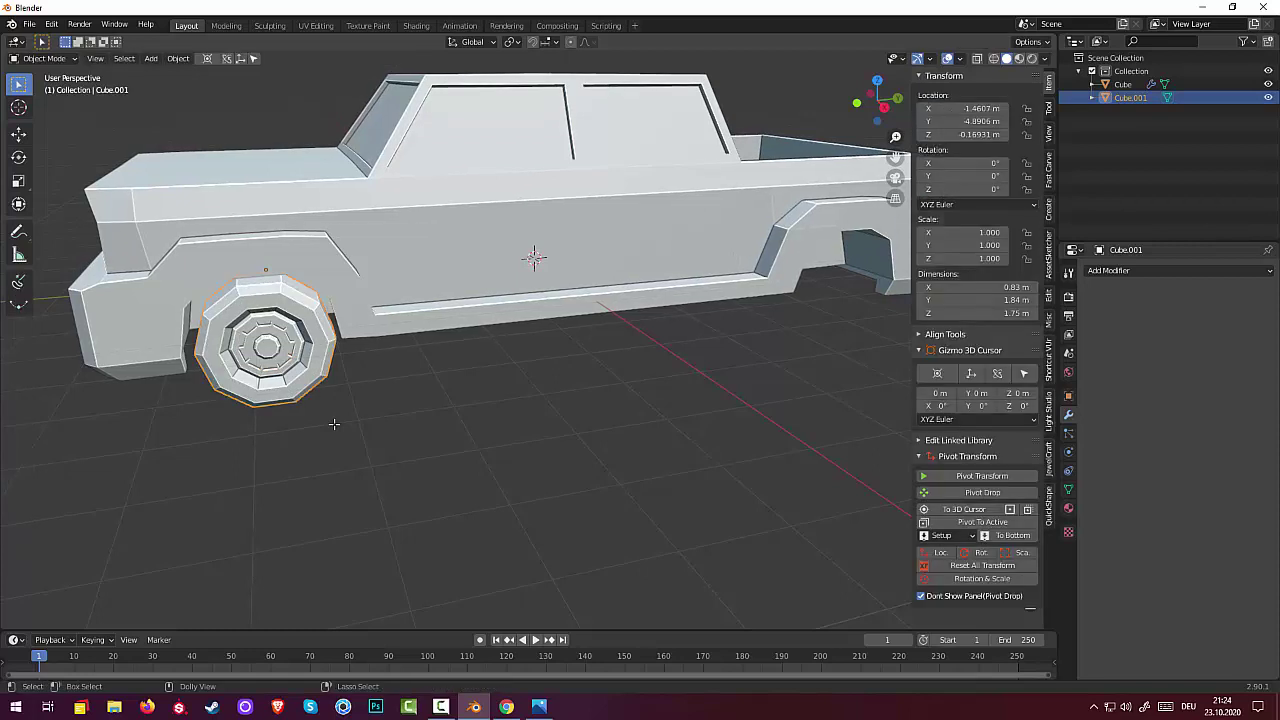
{"action": "key", "text": "ctrl+z"}
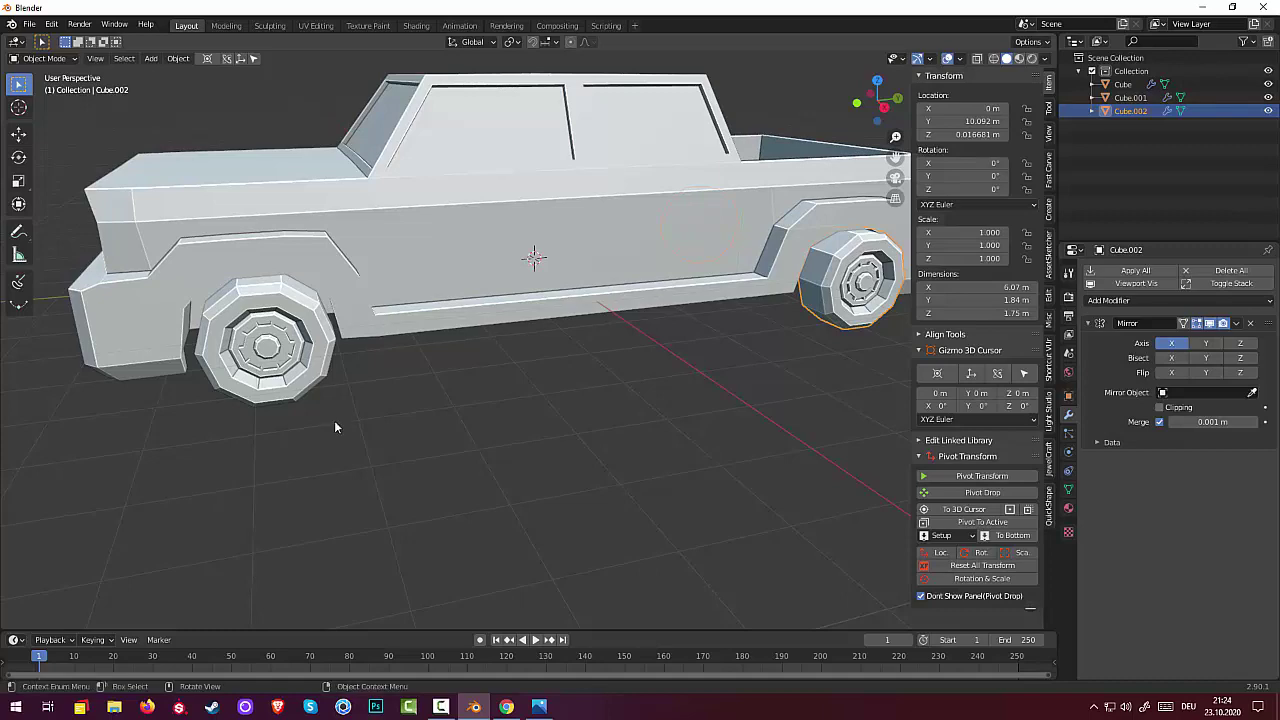
{"action": "mouse_move", "coordinate": [364, 419]}
{"action": "middle_mouse_down"}
{"action": "mouse_move", "coordinate": [420, 497]}
{"action": "mouse_move", "coordinate": [486, 431]}
{"action": "mouse_move", "coordinate": [591, 439]}
{"action": "mouse_move", "coordinate": [426, 491]}
{"action": "mouse_move", "coordinate": [180, 446]}
{"action": "mouse_move", "coordinate": [348, 464]}
{"action": "mouse_move", "coordinate": [479, 440]}
{"action": "mouse_move", "coordinate": [602, 443]}
{"action": "mouse_move", "coordinate": [553, 473]}
{"action": "middle_mouse_up"}
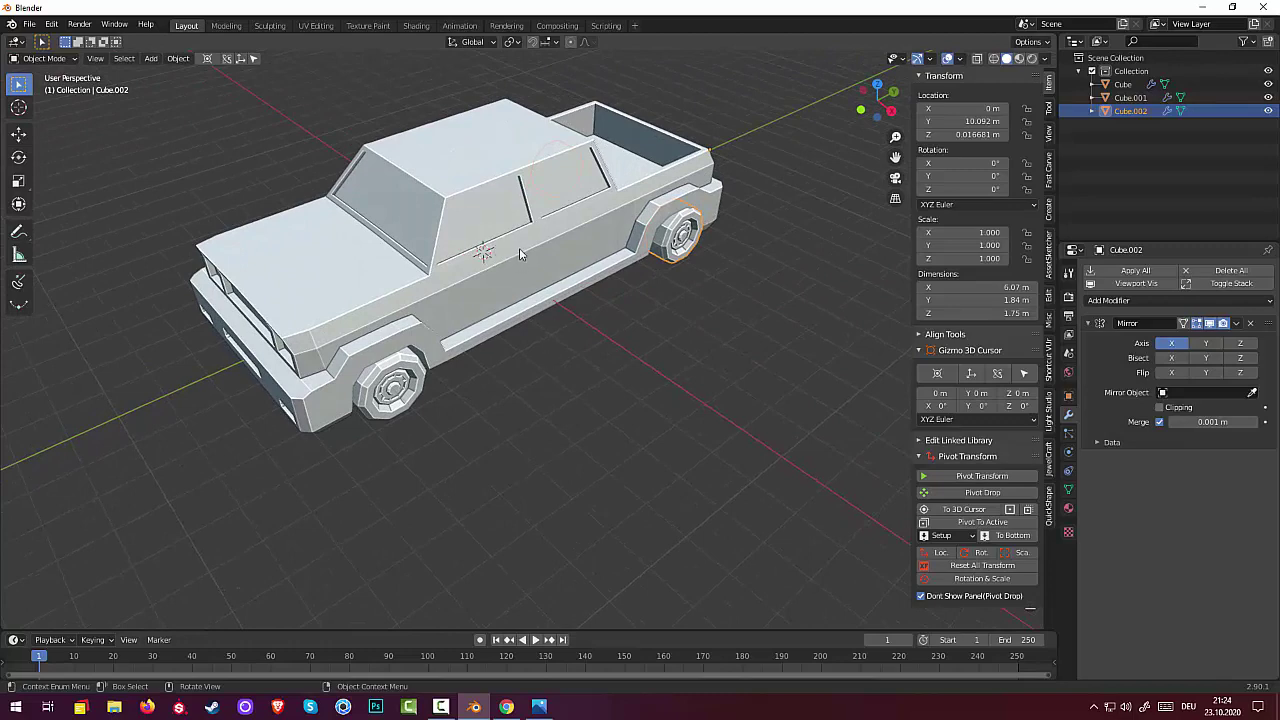
{"action": "left_click", "coordinate": [518, 250]}
{"action": "scroll", "coordinate": [510, 318], "scroll_direction": "up", "scroll_amount": 2}
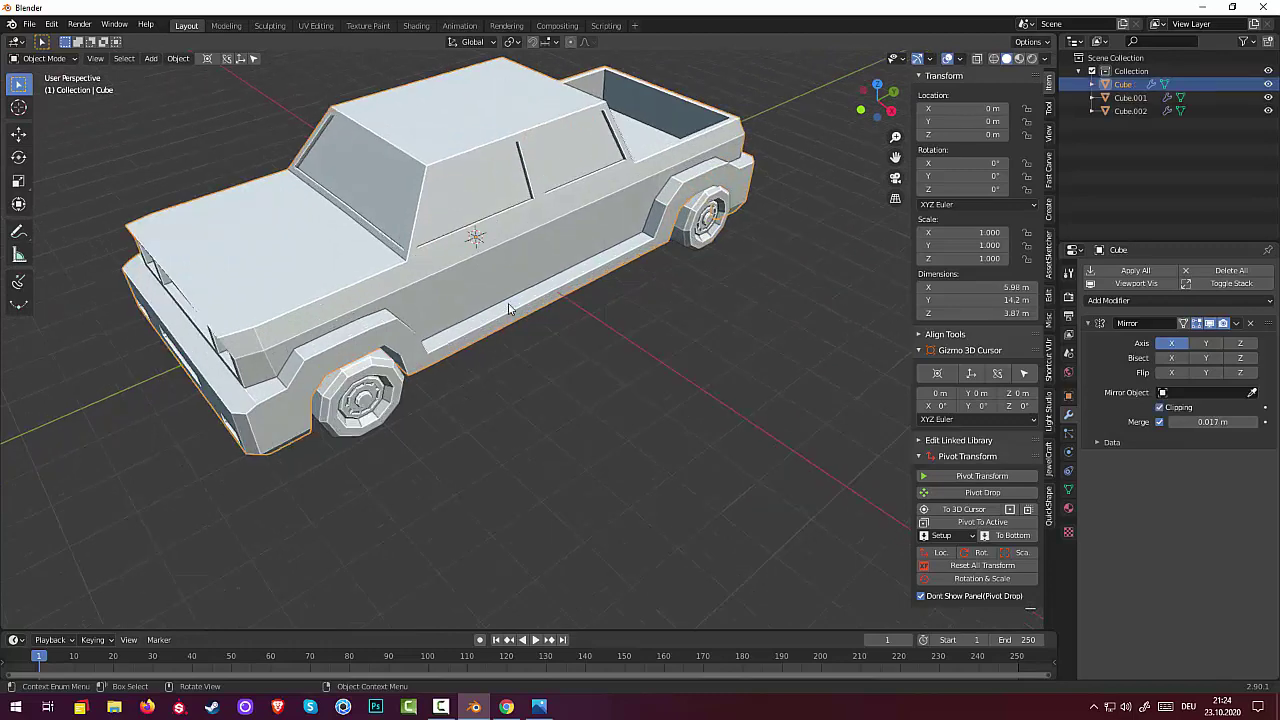
{"action": "mouse_move", "coordinate": [423, 274]}
{"action": "middle_mouse_down"}
{"action": "mouse_move", "coordinate": [438, 288]}
{"action": "mouse_move", "coordinate": [550, 234]}
{"action": "mouse_move", "coordinate": [738, 245]}
{"action": "mouse_move", "coordinate": [500, 318]}
{"action": "mouse_move", "coordinate": [423, 250]}
{"action": "middle_mouse_up"}
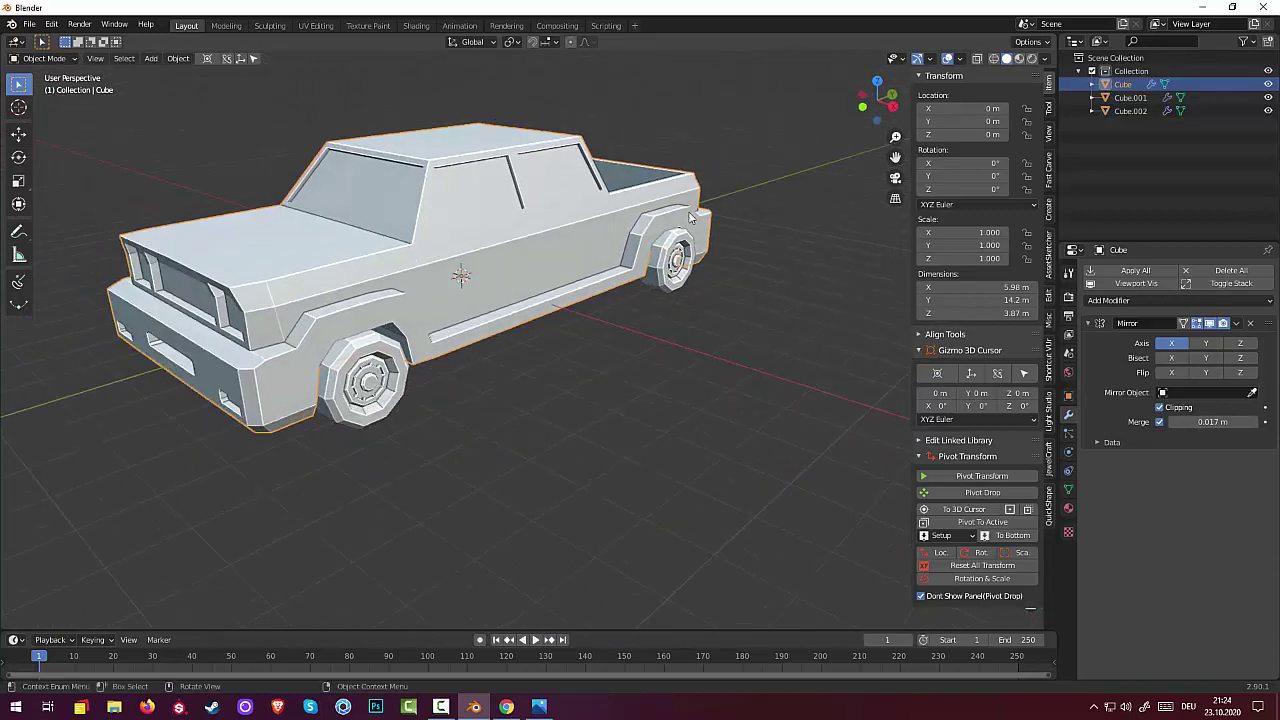
{"action": "mouse_move", "coordinate": [677, 310]}
{"action": "middle_mouse_down"}
{"action": "mouse_move", "coordinate": [654, 357]}
{"action": "mouse_move", "coordinate": [683, 380]}
{"action": "mouse_move", "coordinate": [615, 410]}
{"action": "middle_mouse_up"}
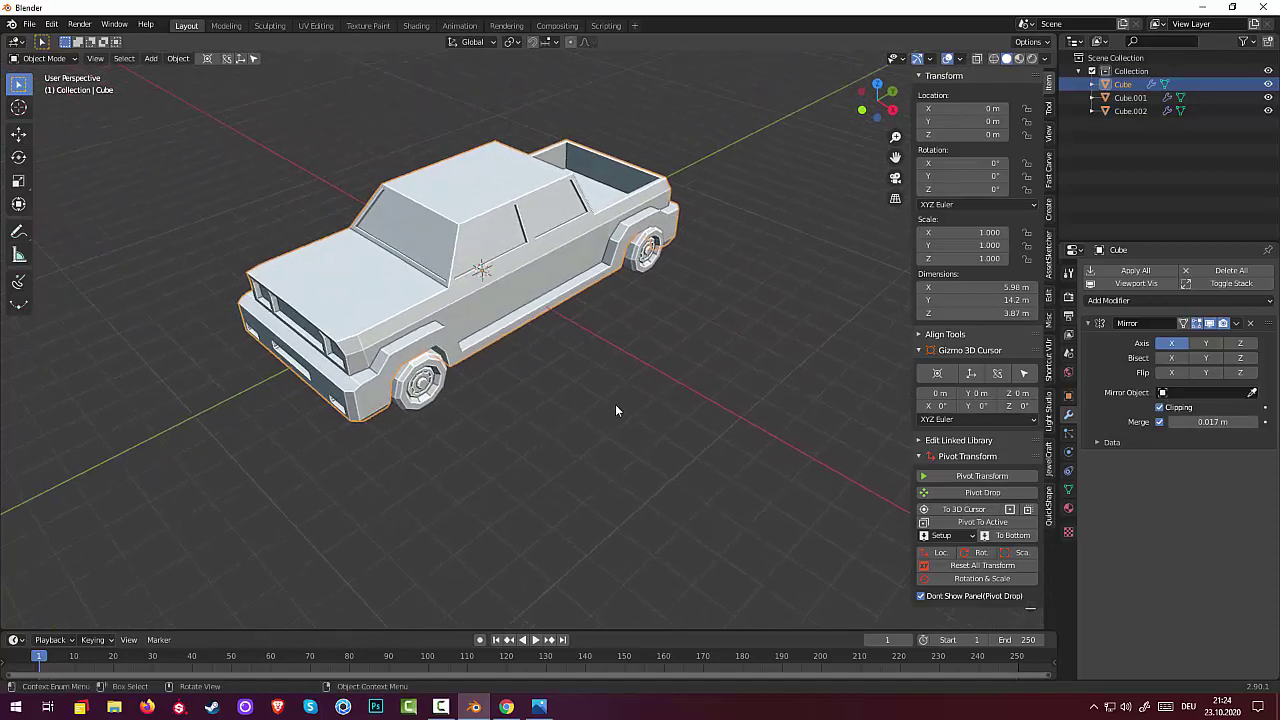
{"action": "left_click", "coordinate": [440, 708]}
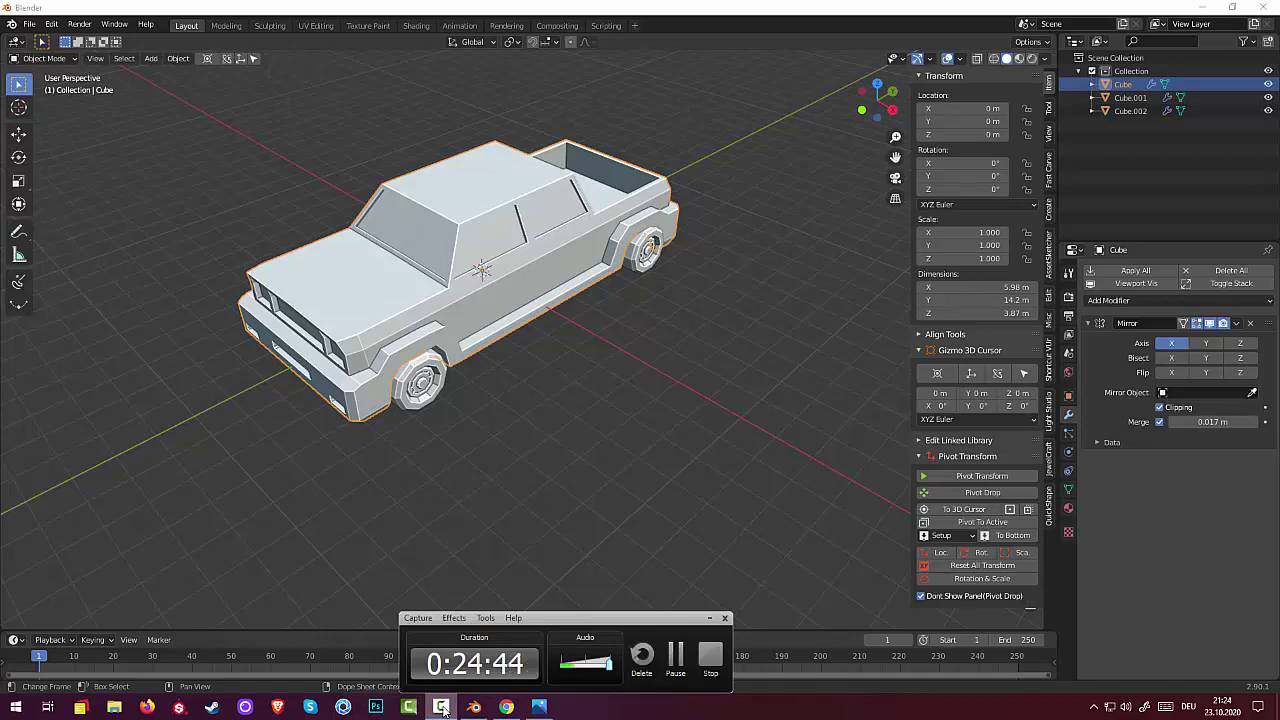
{"action": "mouse_move", "coordinate": [528, 487]}
{"action": "middle_mouse_down"}
{"action": "mouse_move", "coordinate": [570, 428]}
{"action": "mouse_move", "coordinate": [590, 422]}
{"action": "mouse_move", "coordinate": [548, 435]}
{"action": "middle_mouse_up"}
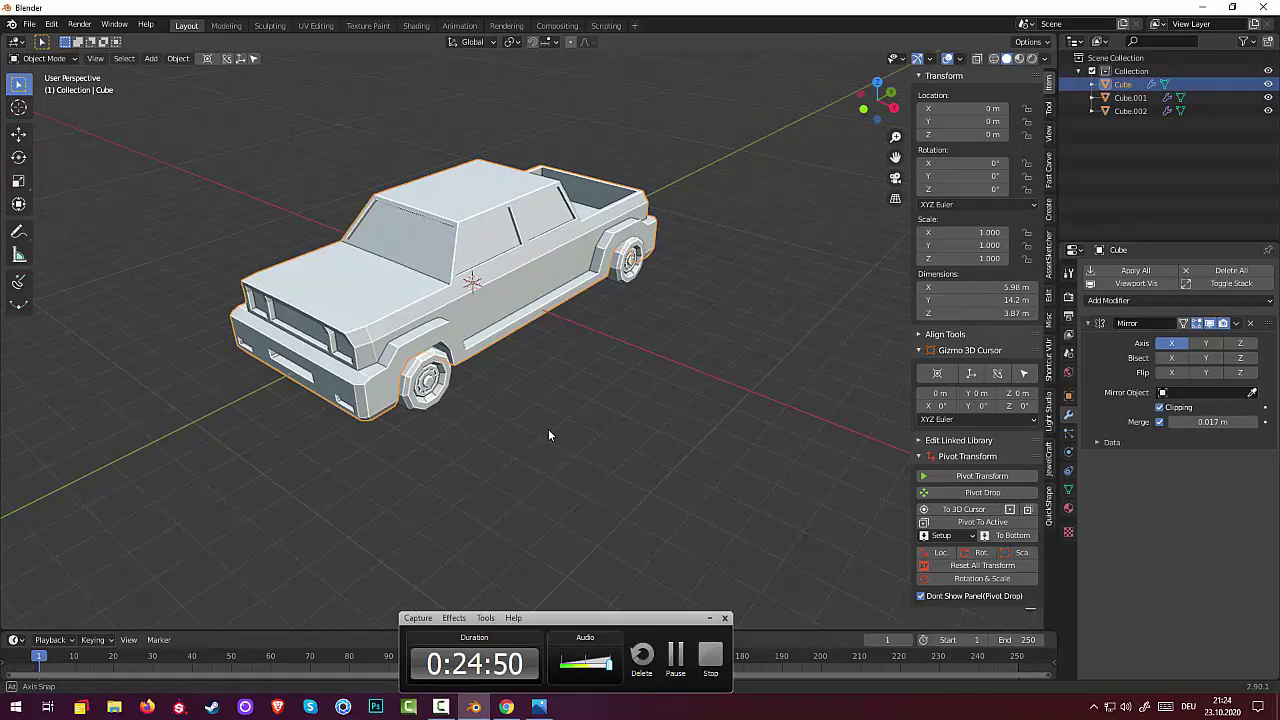
{"action": "middle_click_drag", "start_coordinate": [548, 429], "coordinate": [548, 427]}
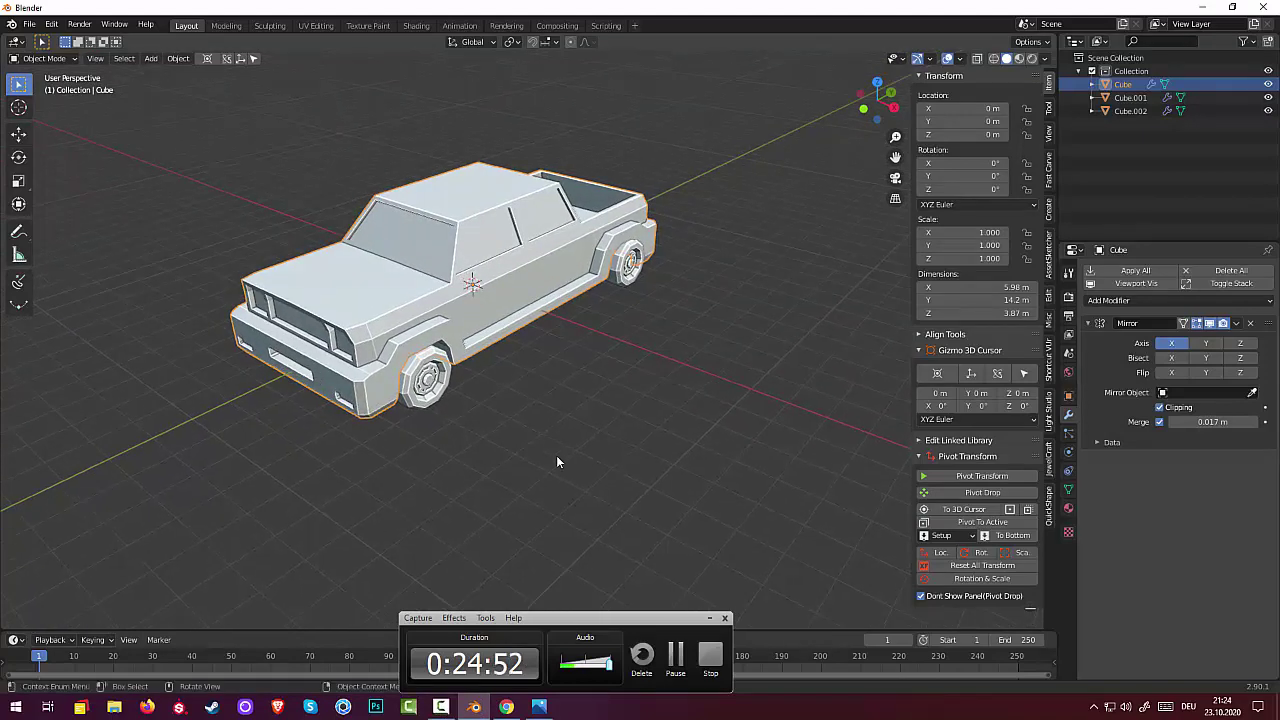